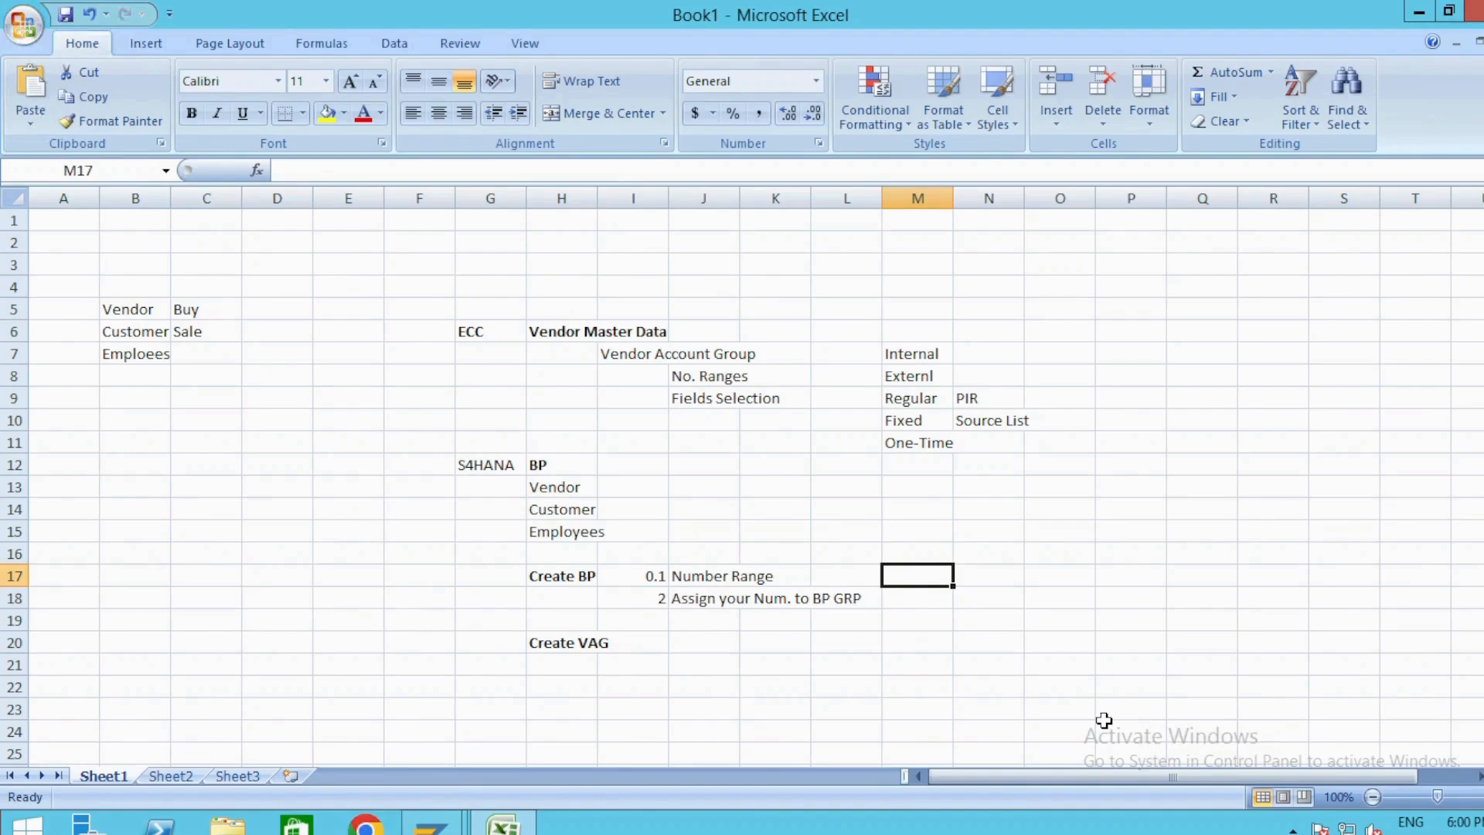
Label cell M17 "General Role" and enter the role code 000000 as text in N17.
text(General)
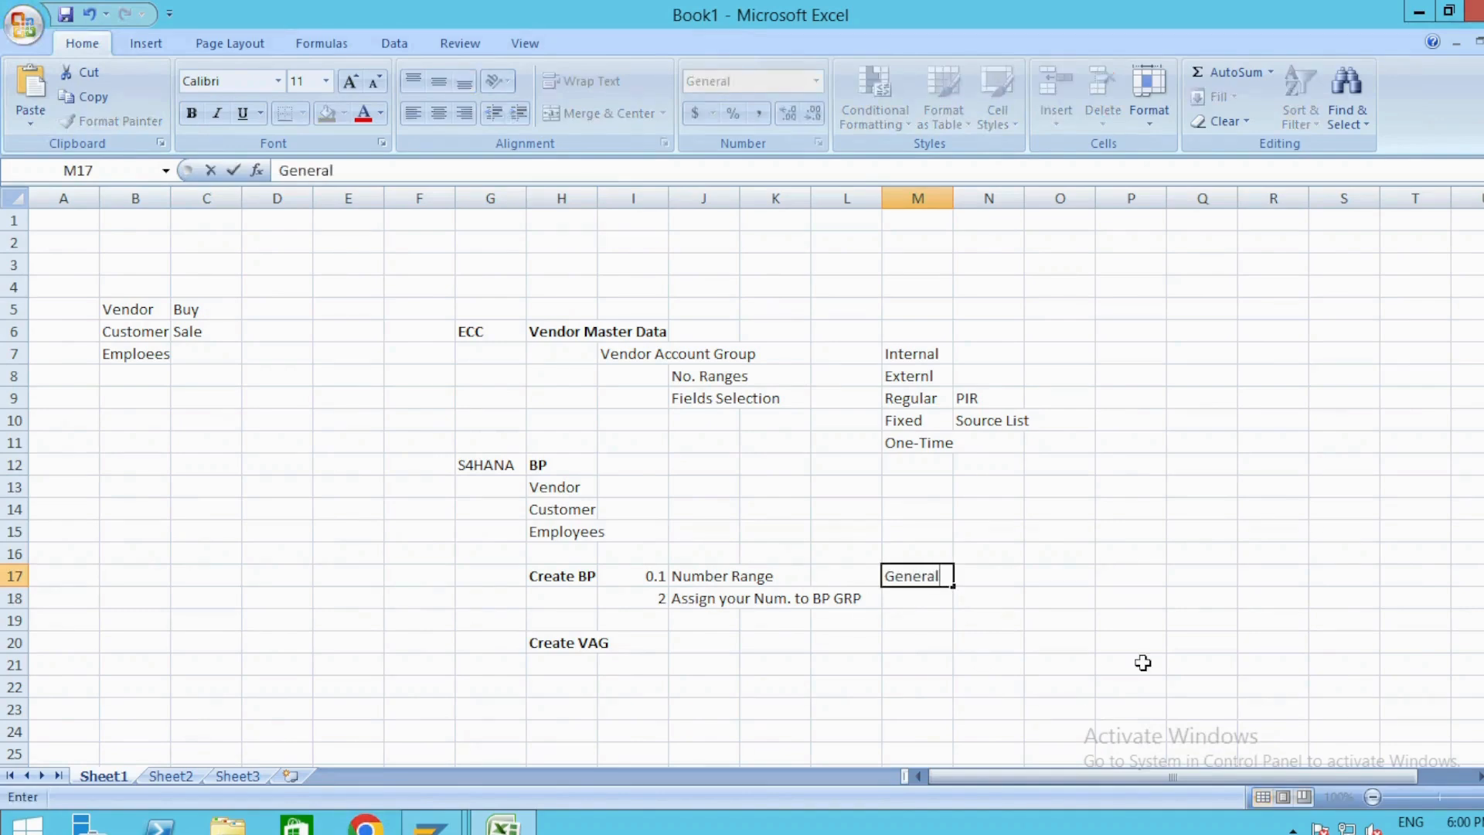
text( Role)
key(Tab)
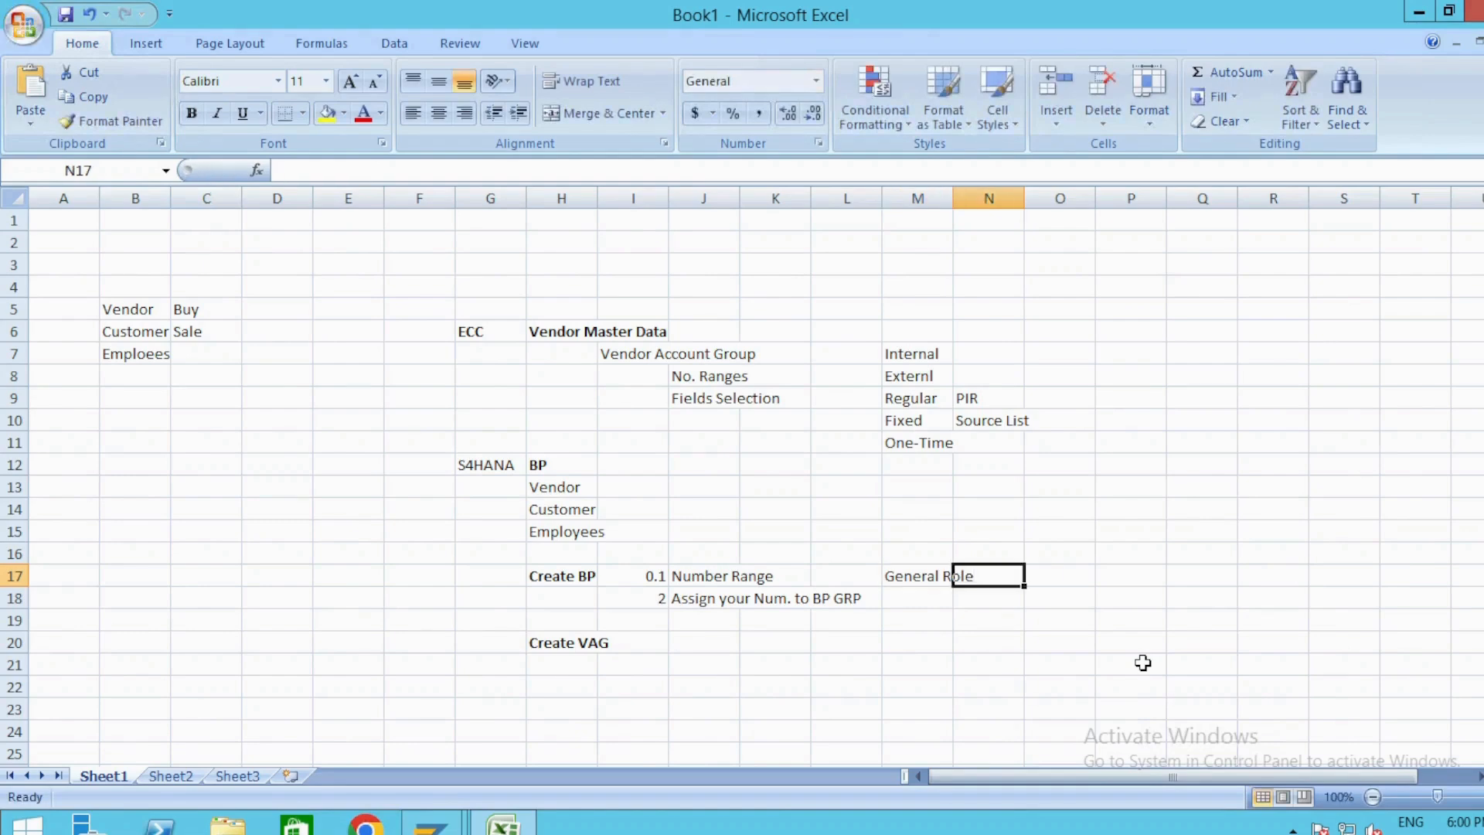
text(00)
key(BackSpace)
key(BackSpace)
text('000000)
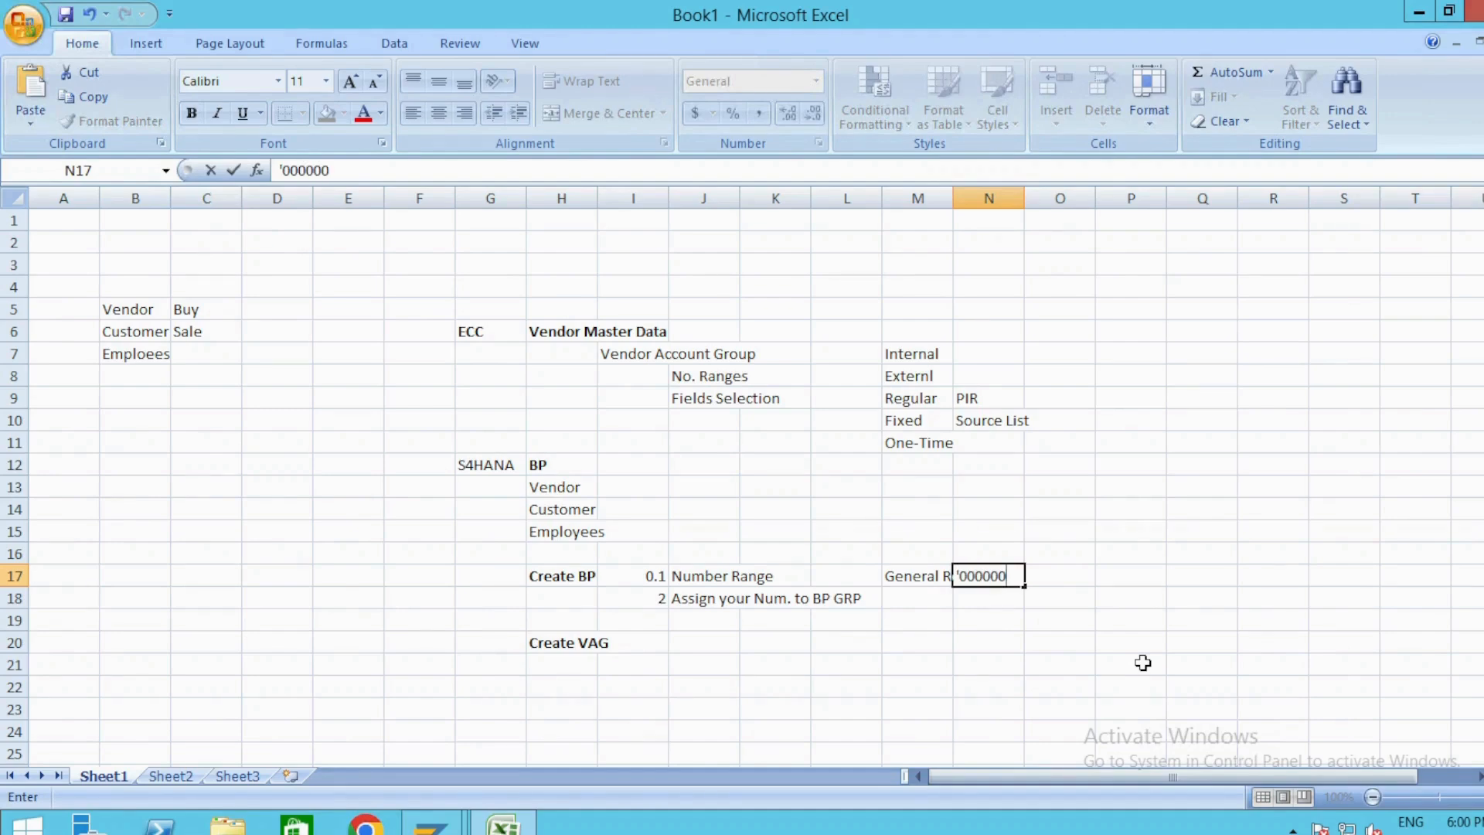
key(Return)
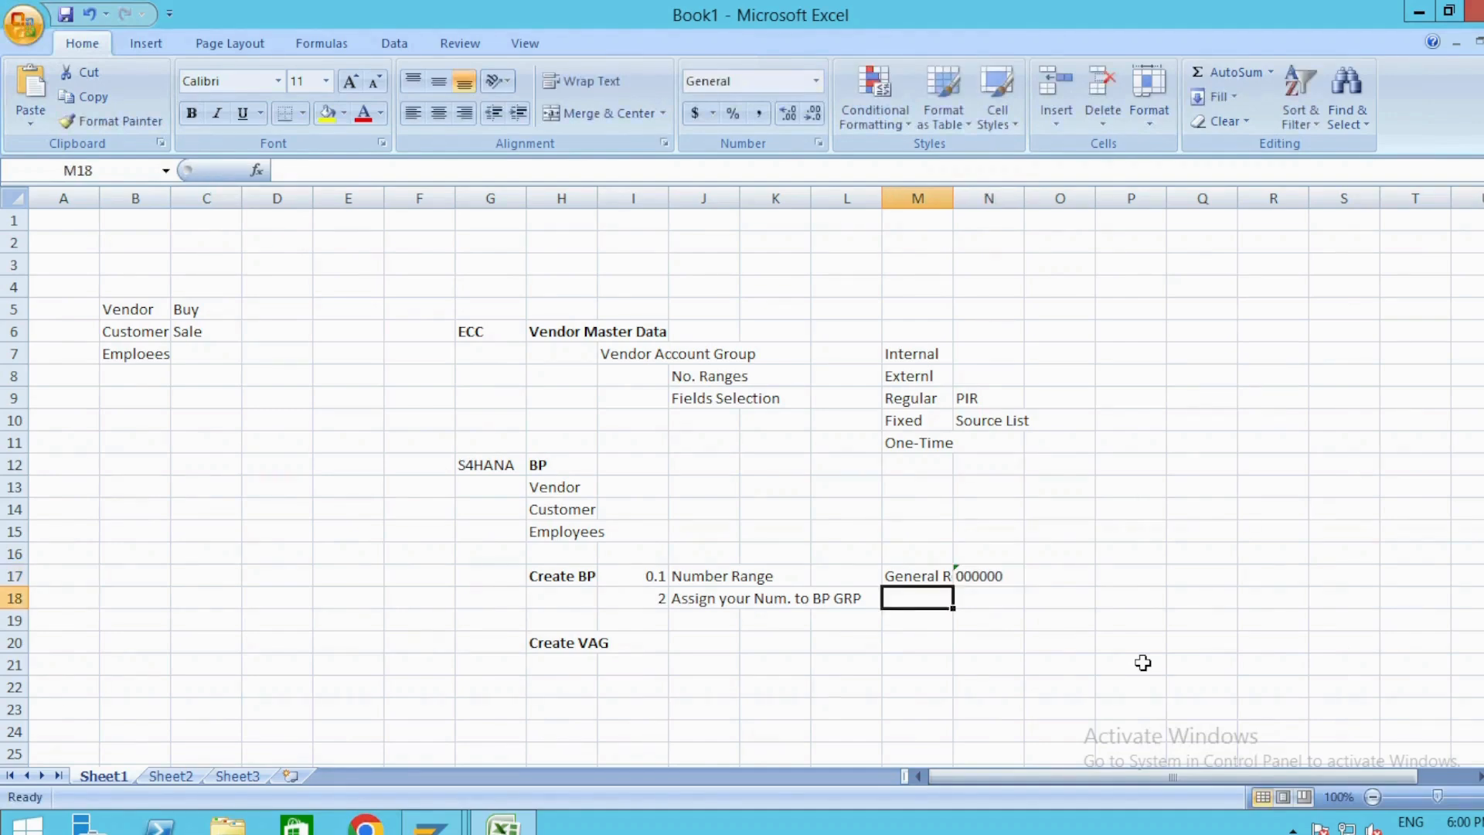
Add the label "Puc.Org." in M18 with role code FLVN01 beside it in N18.
text(Puc)
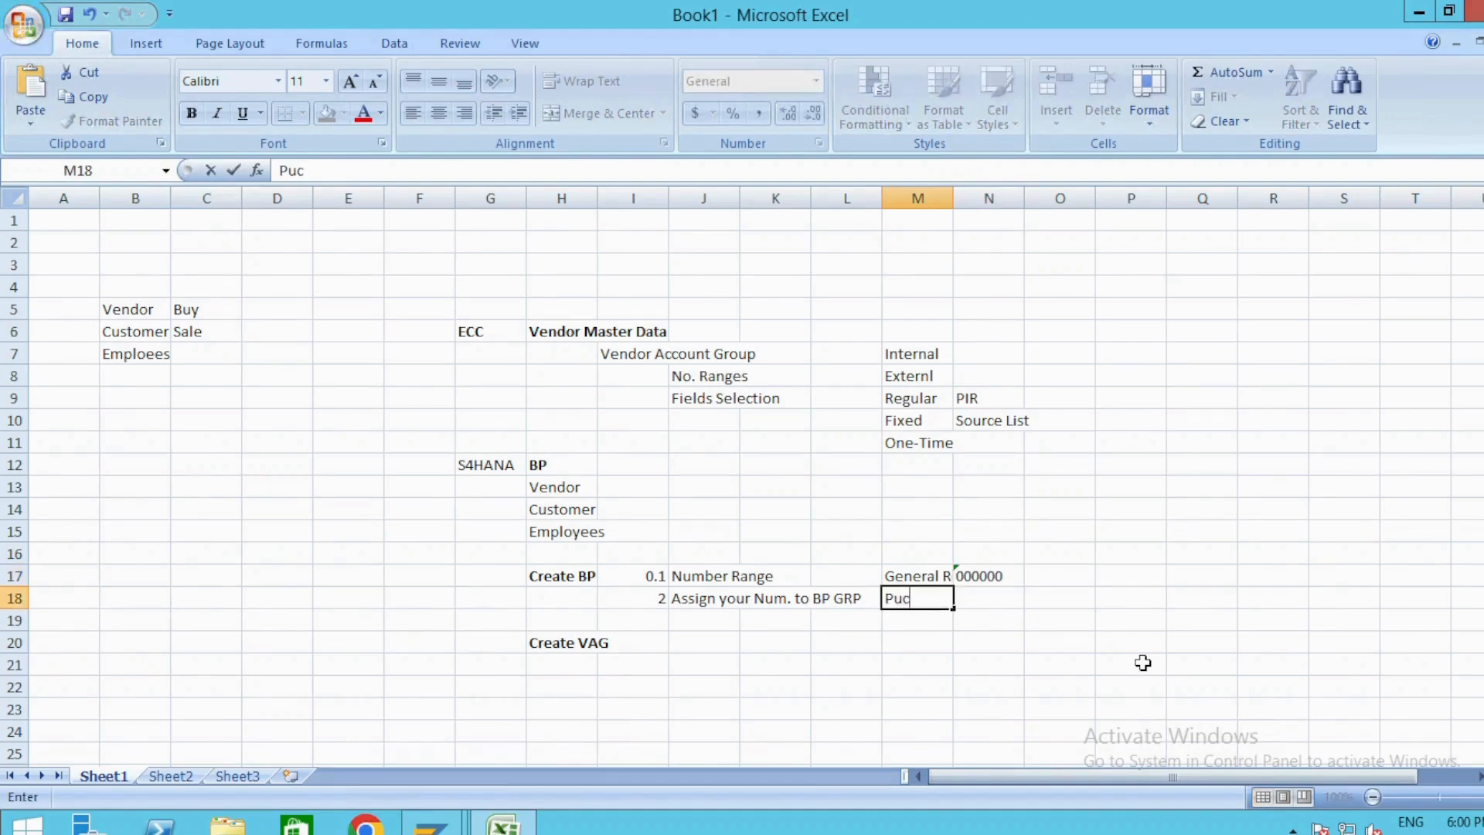
text(.Org.)
key(Tab)
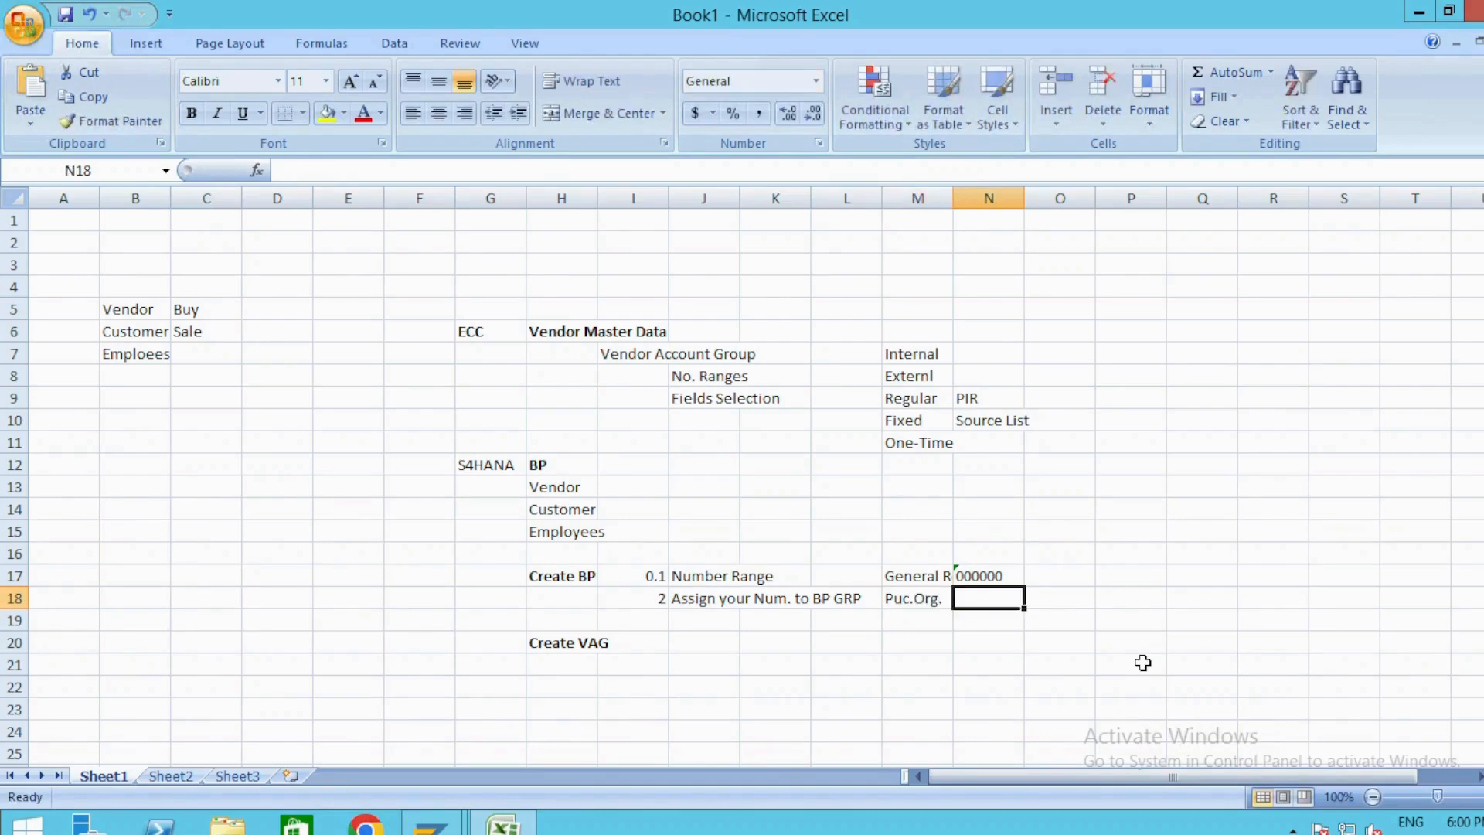
text(FLV)
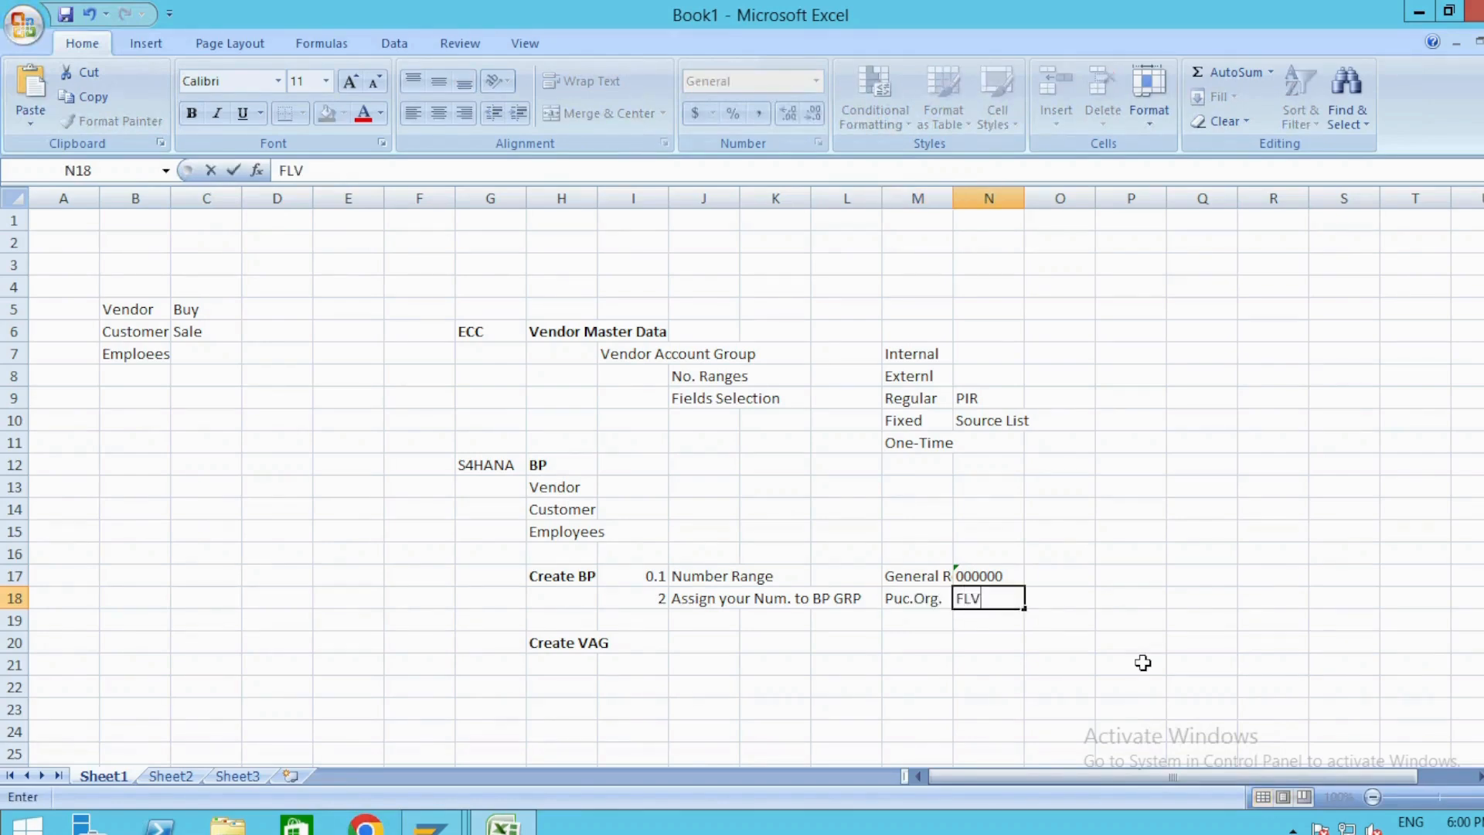
text(N01)
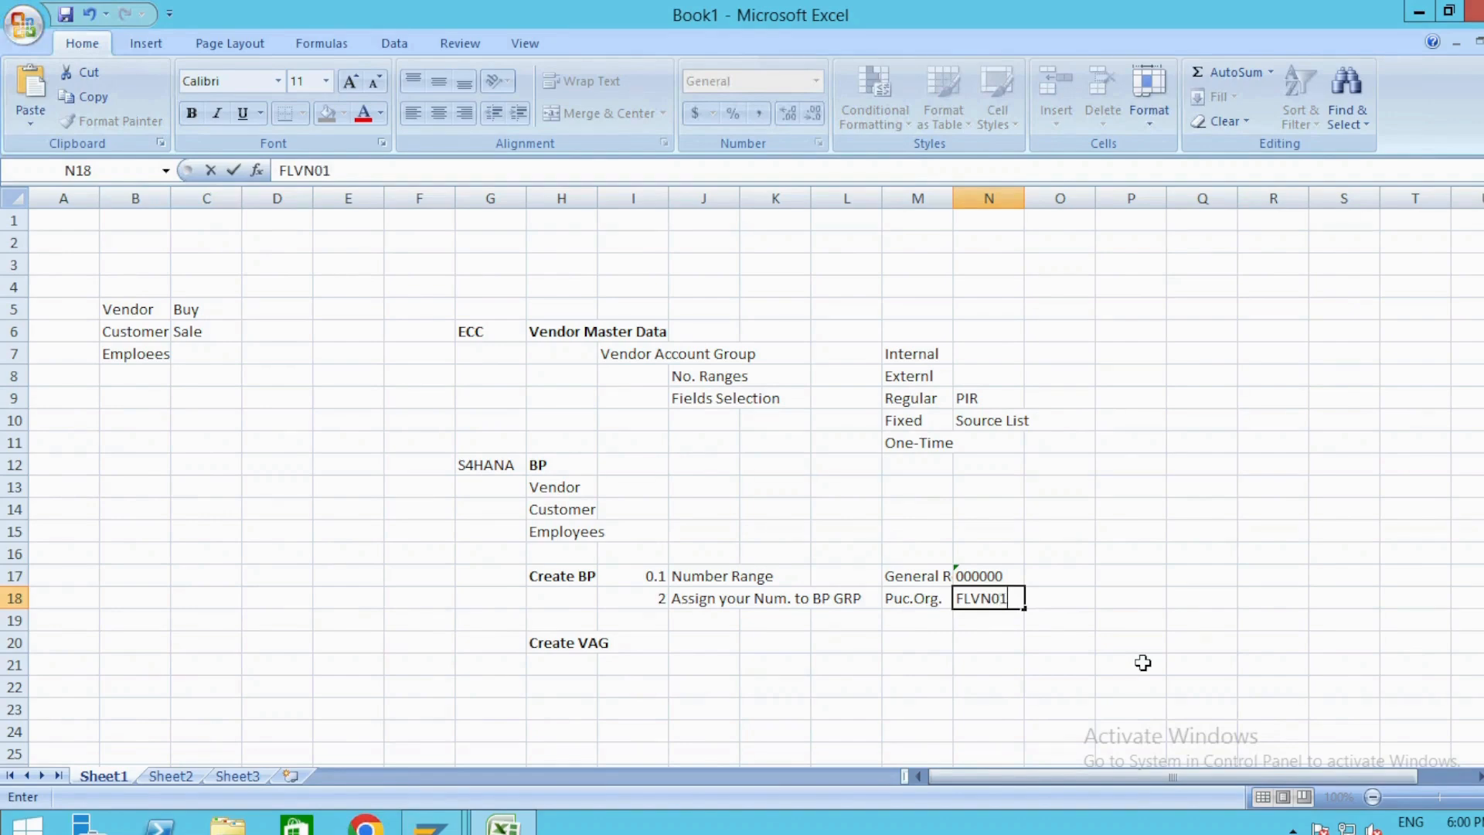
key(Return)
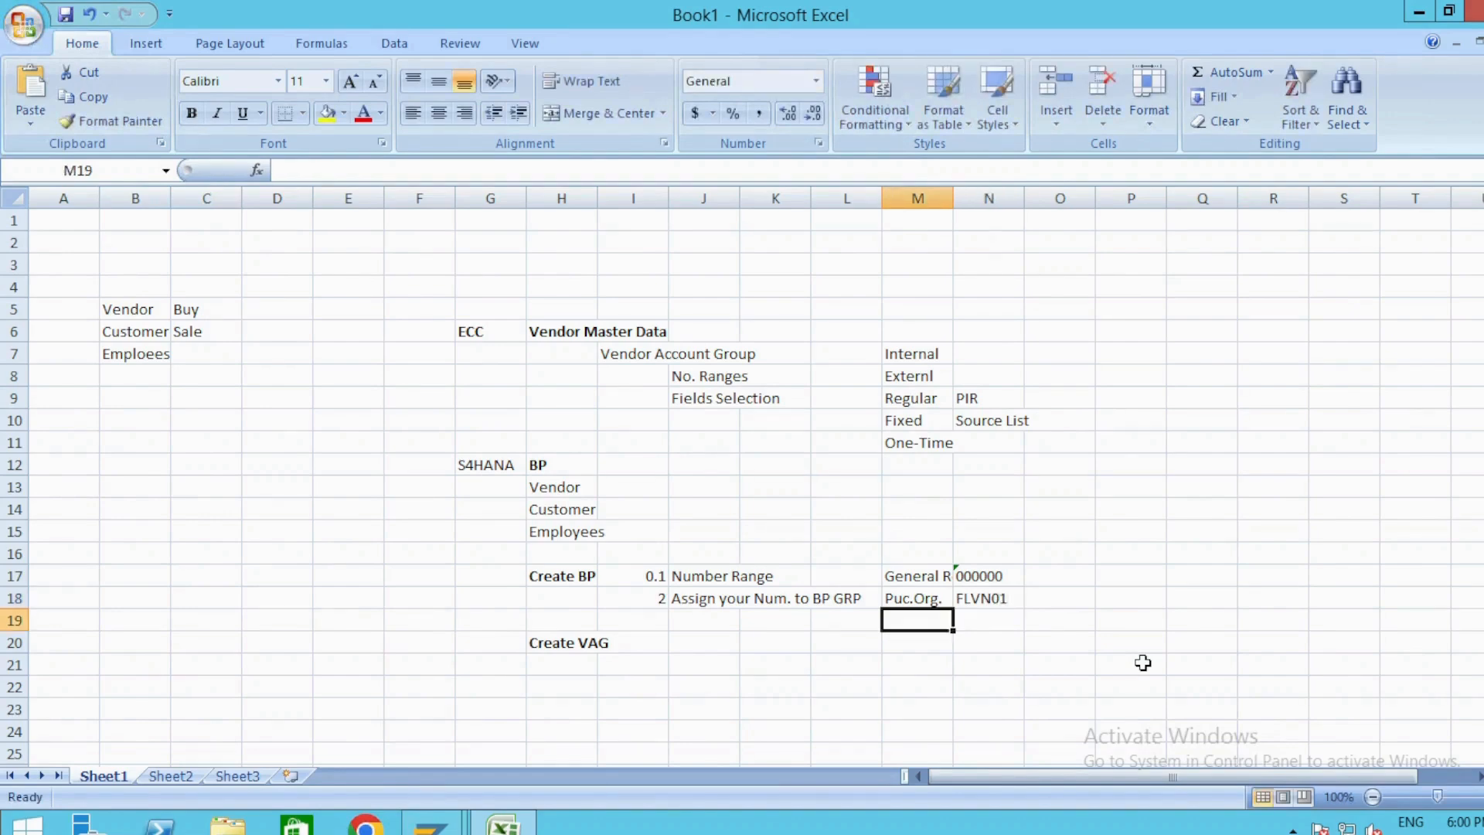
Add the label "Com.Code" in M19 with role code FLVN00 beside it in N19.
text(Com.Code)
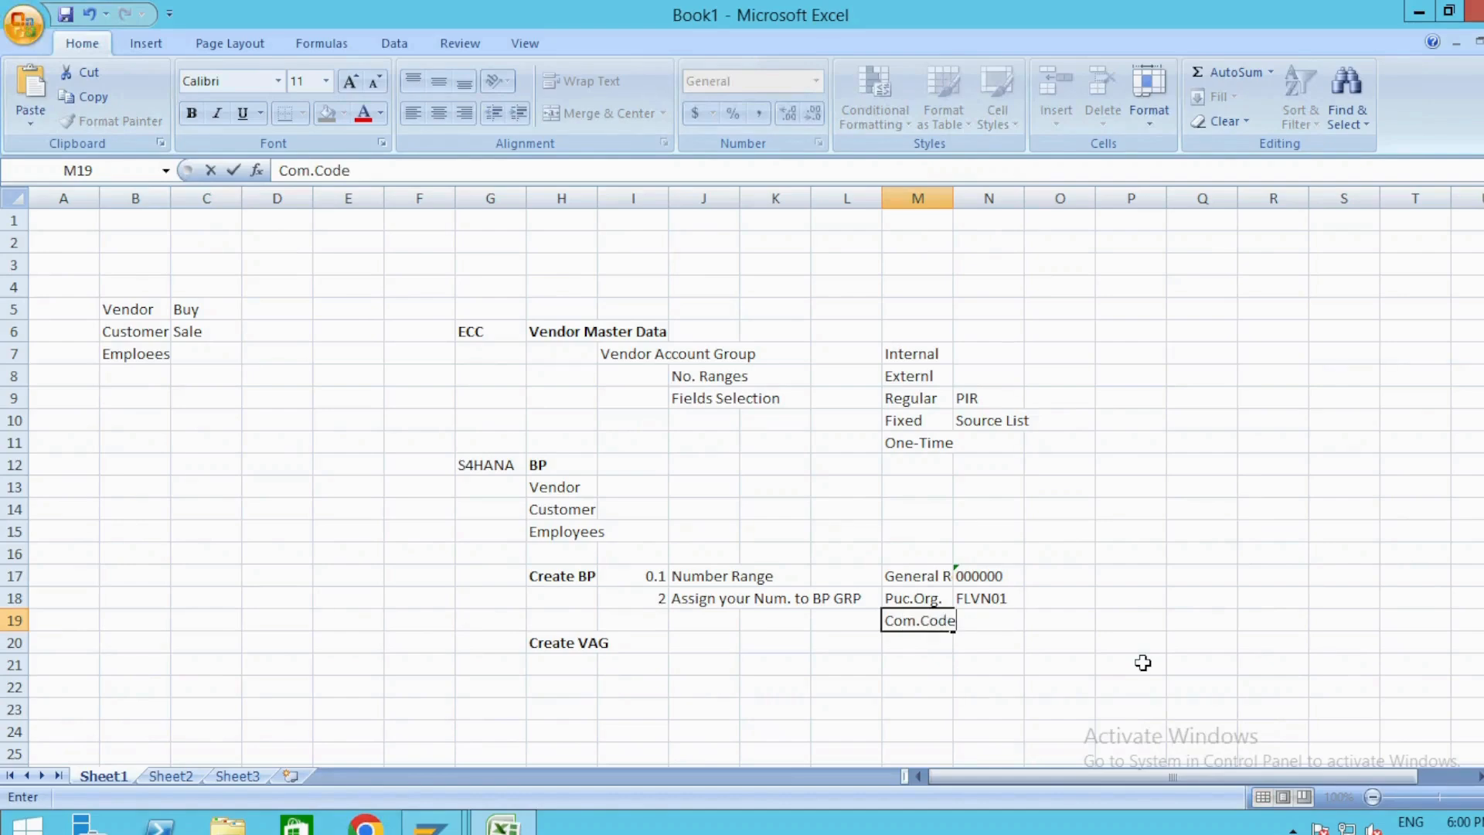
key(Tab)
text(FLV)
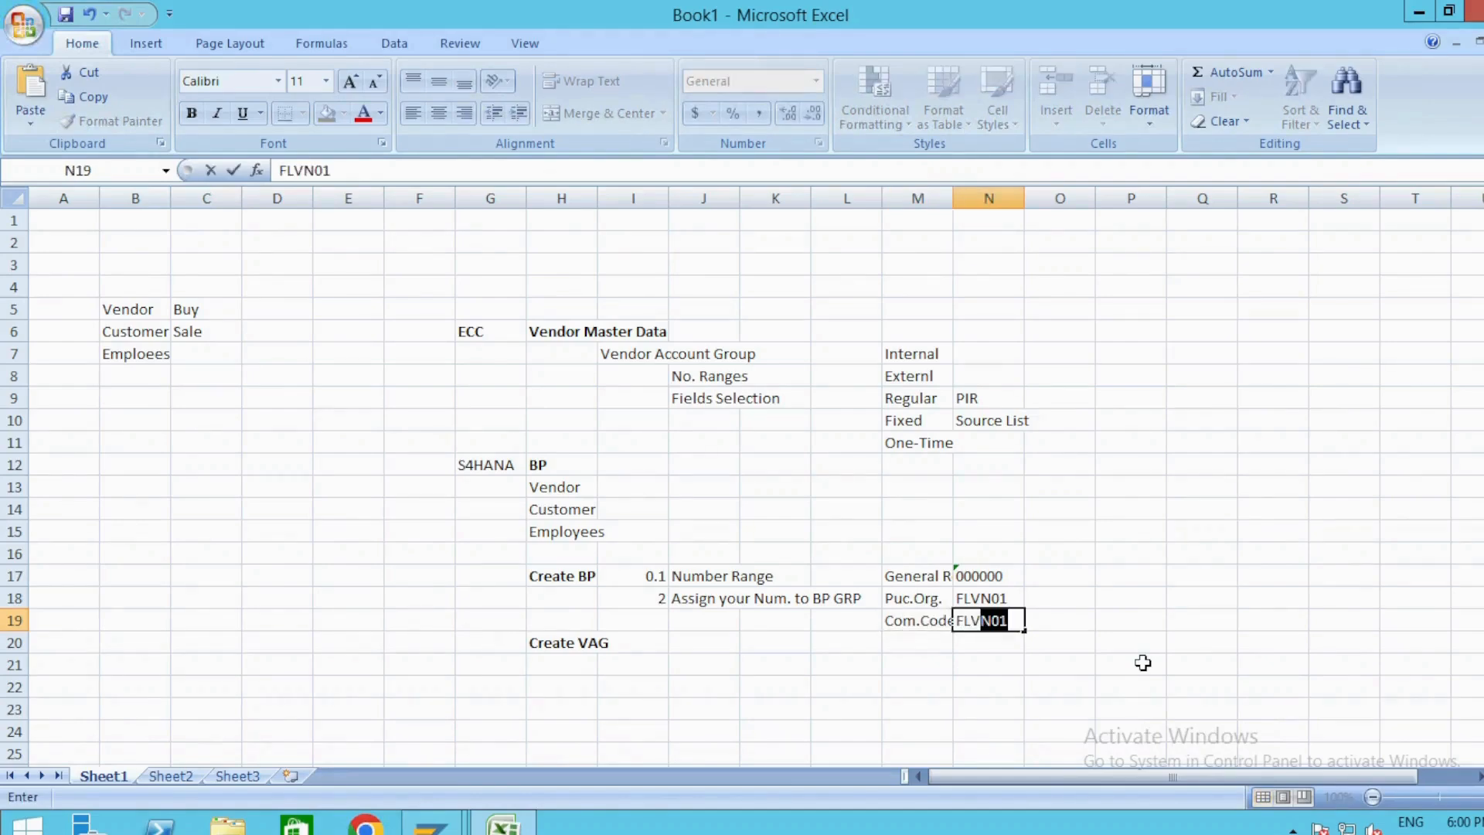
text(00)
key(Tab)
key(Left)
key(F2)
key(Left)
key(Left)
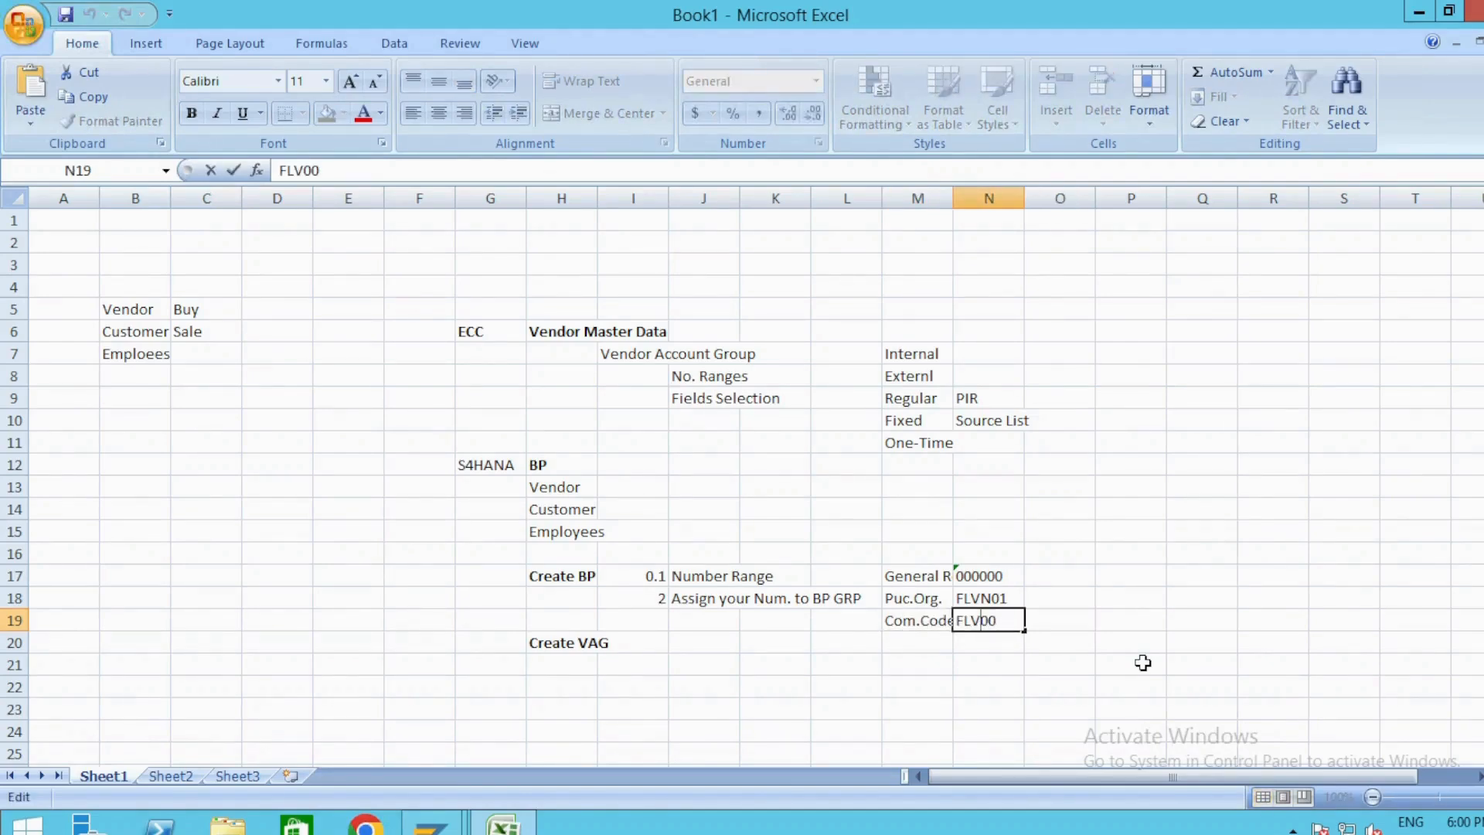
text(N)
key(Tab)
key(Left)
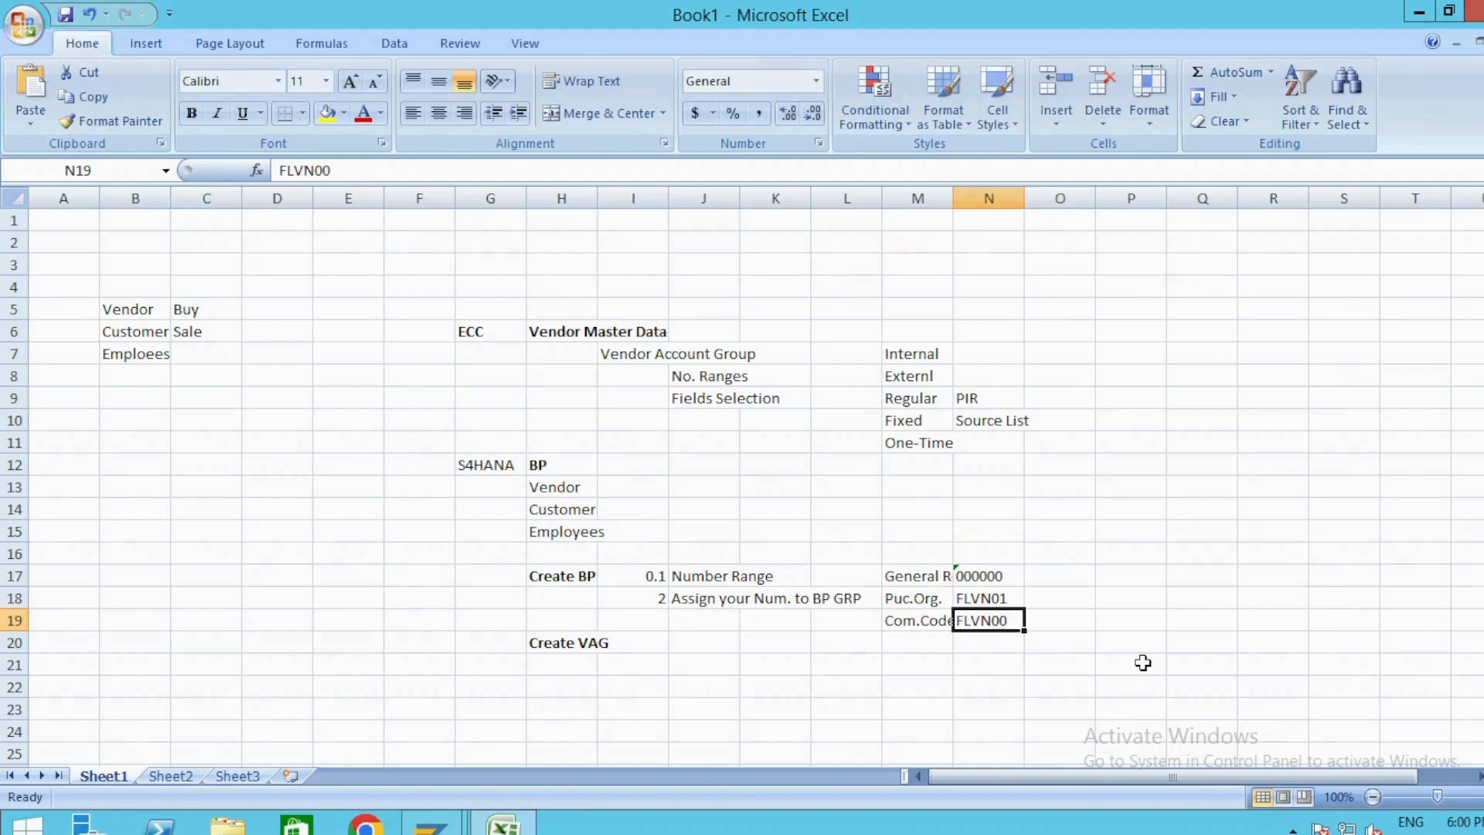
key(Up)
key(Up)
Switch to SAP, review the business partner's available display roles and choose 000000 Business Partner (Gen.).
key(alt+Tab)
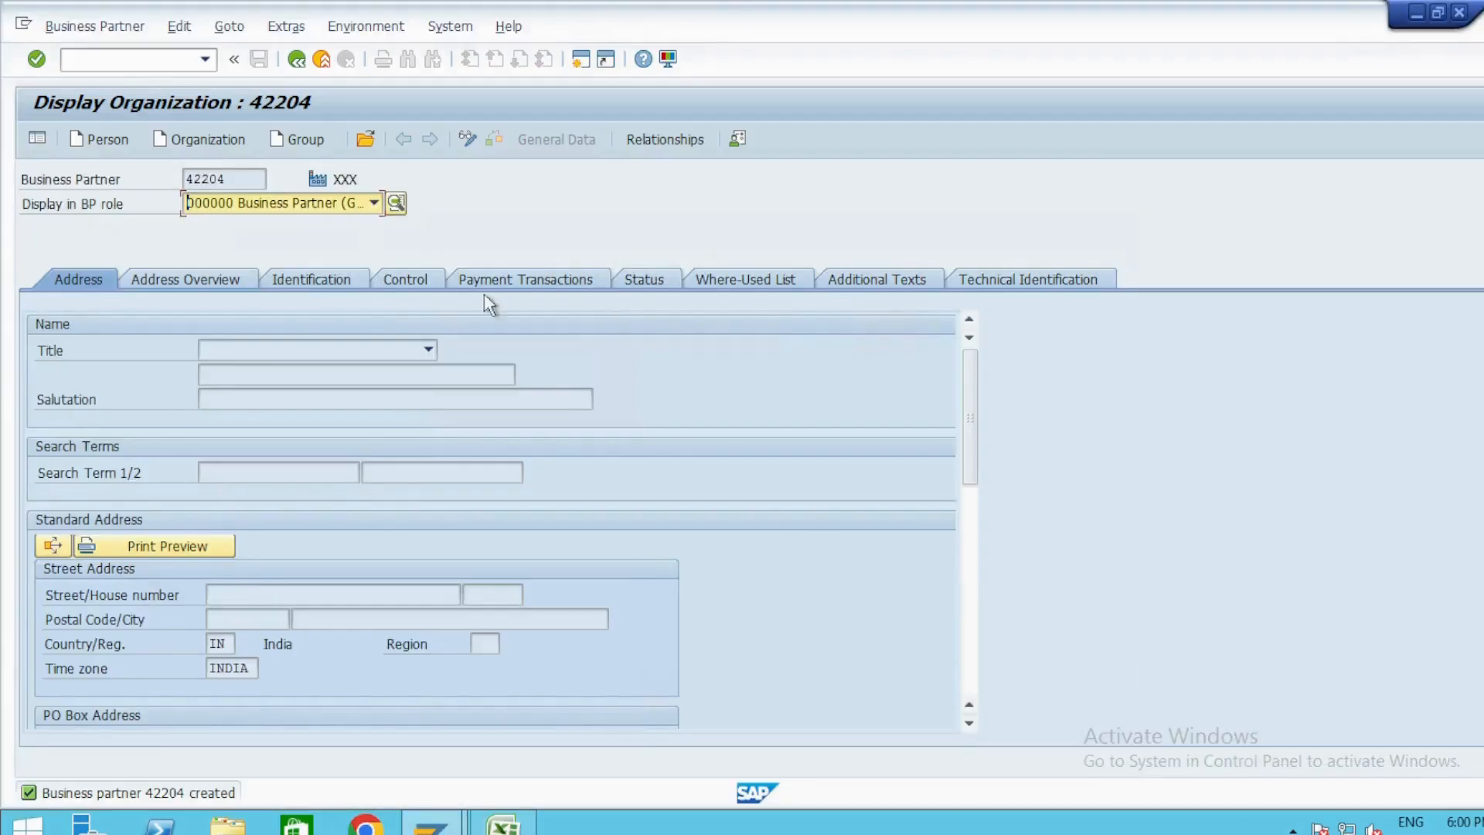
drag(32, 206, 158, 209)
click(157, 207)
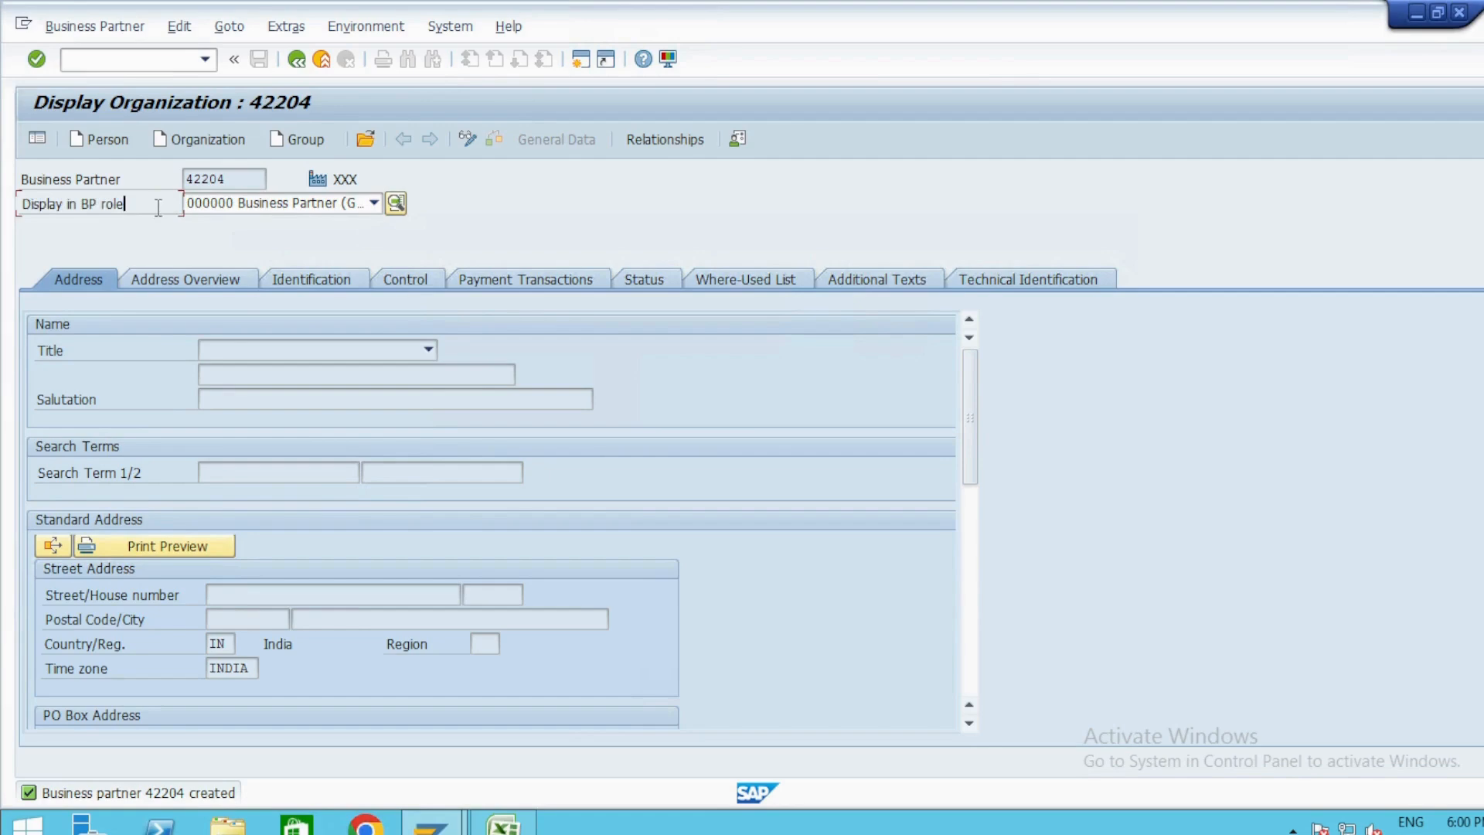
click(374, 203)
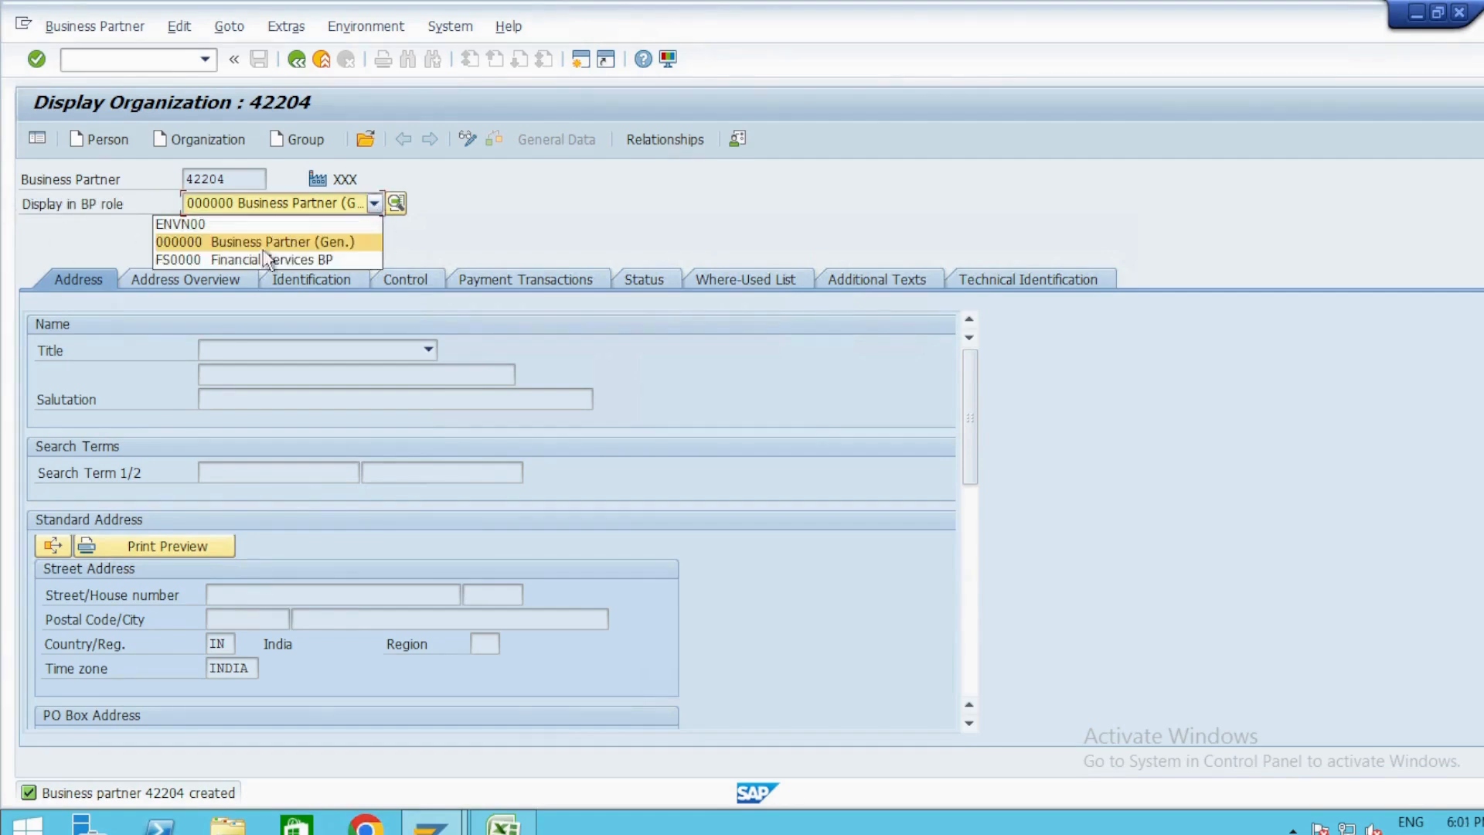
click(179, 245)
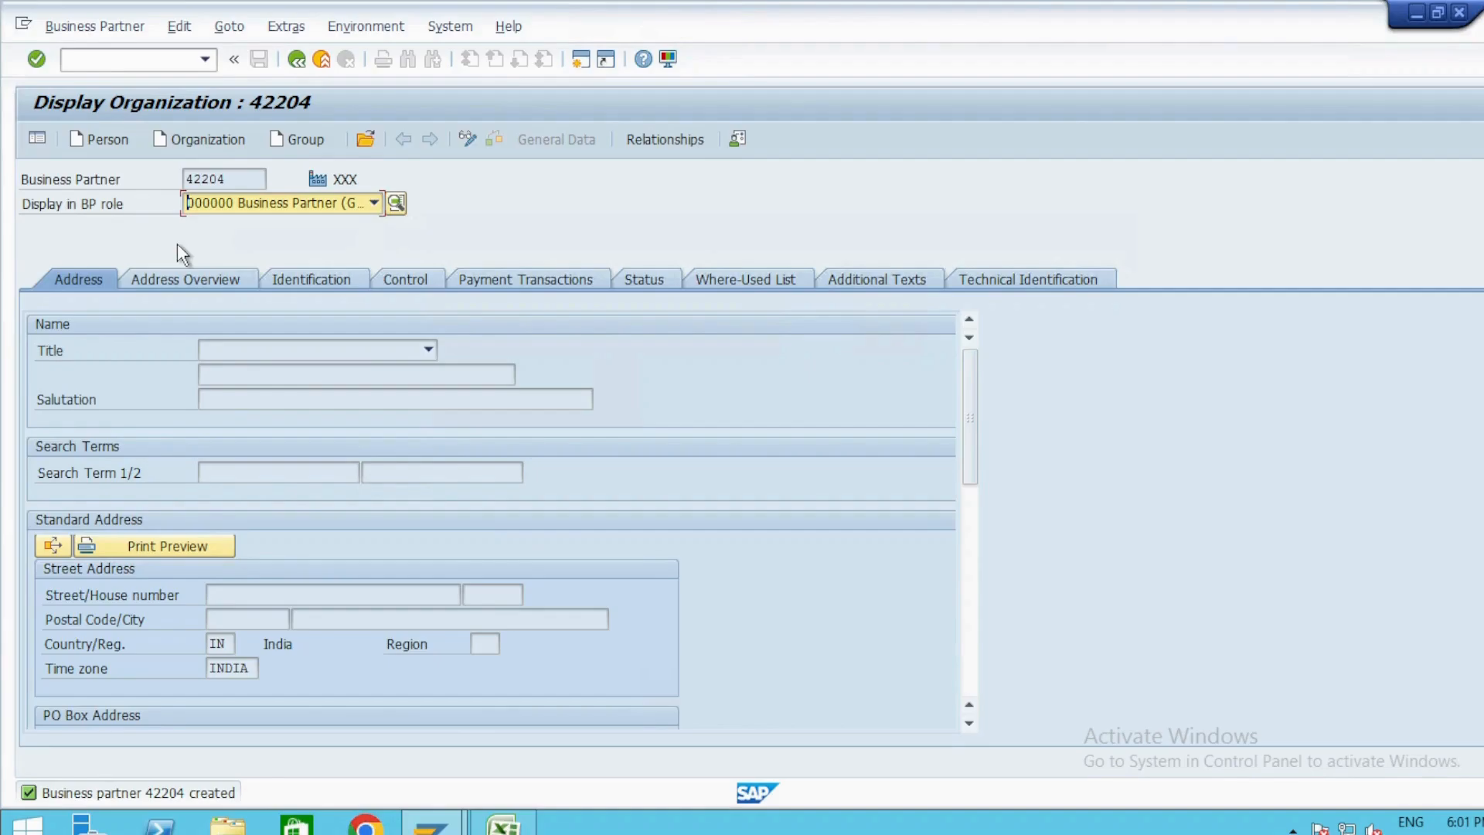
Switch to Excel and copy the "Puc.Org." and "Com.Code" labels in M18:M19.
key(alt+Tab)
click(576, 469)
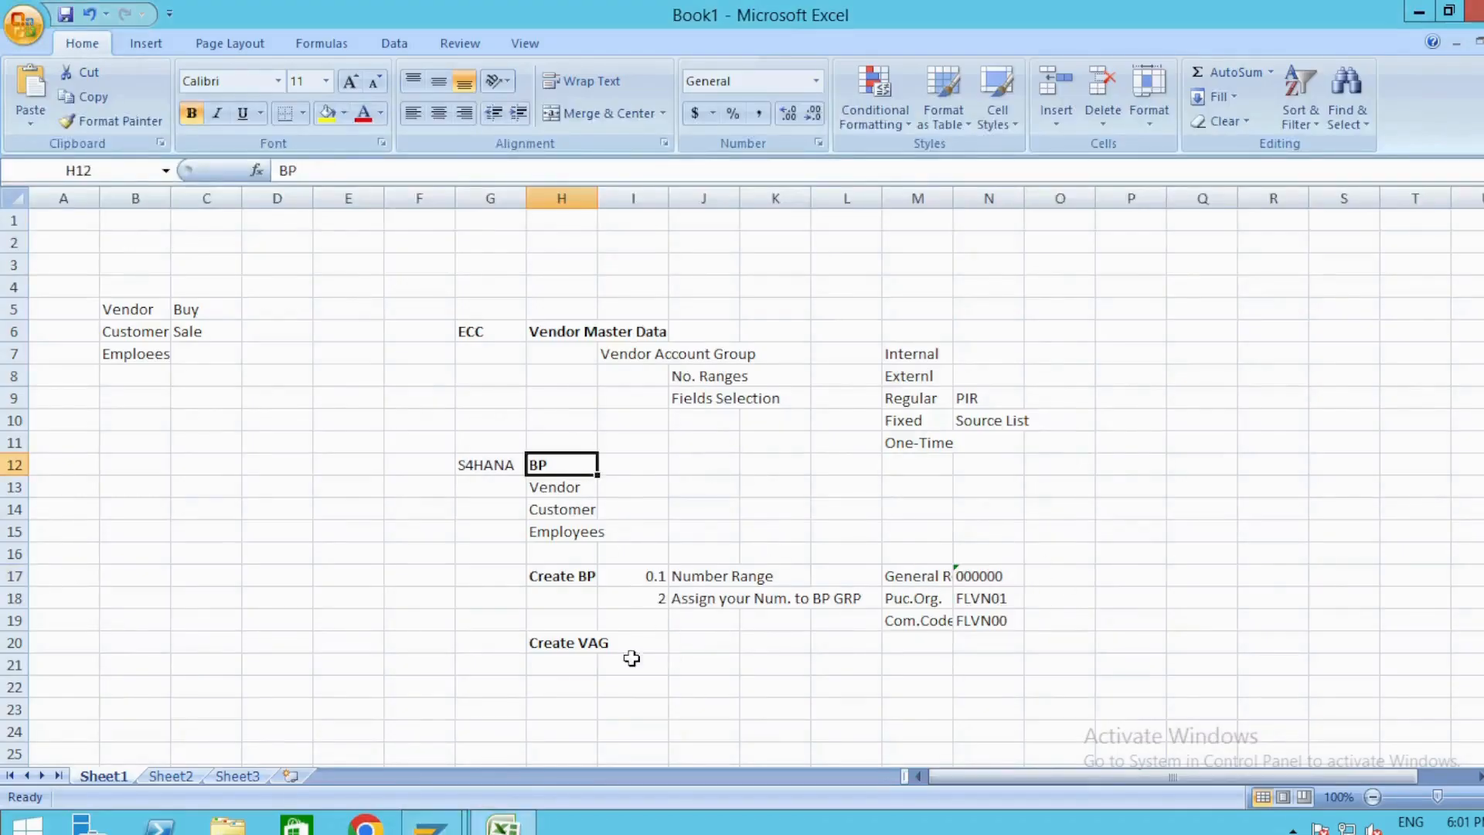
drag(927, 599, 924, 622)
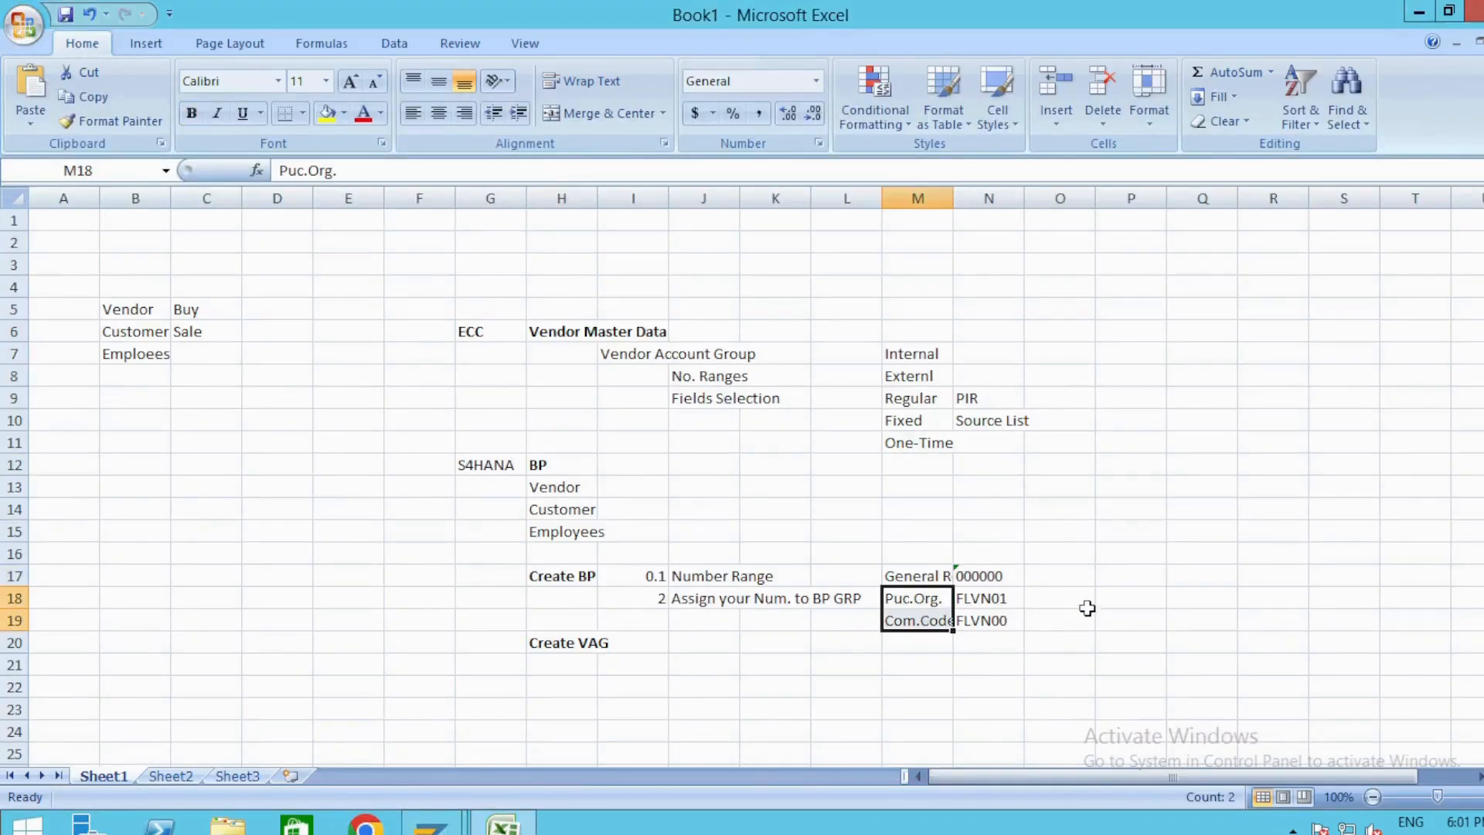
key(ctrl+c)
Return to SAP and put the displayed organization business partner into change mode.
key(alt+Tab)
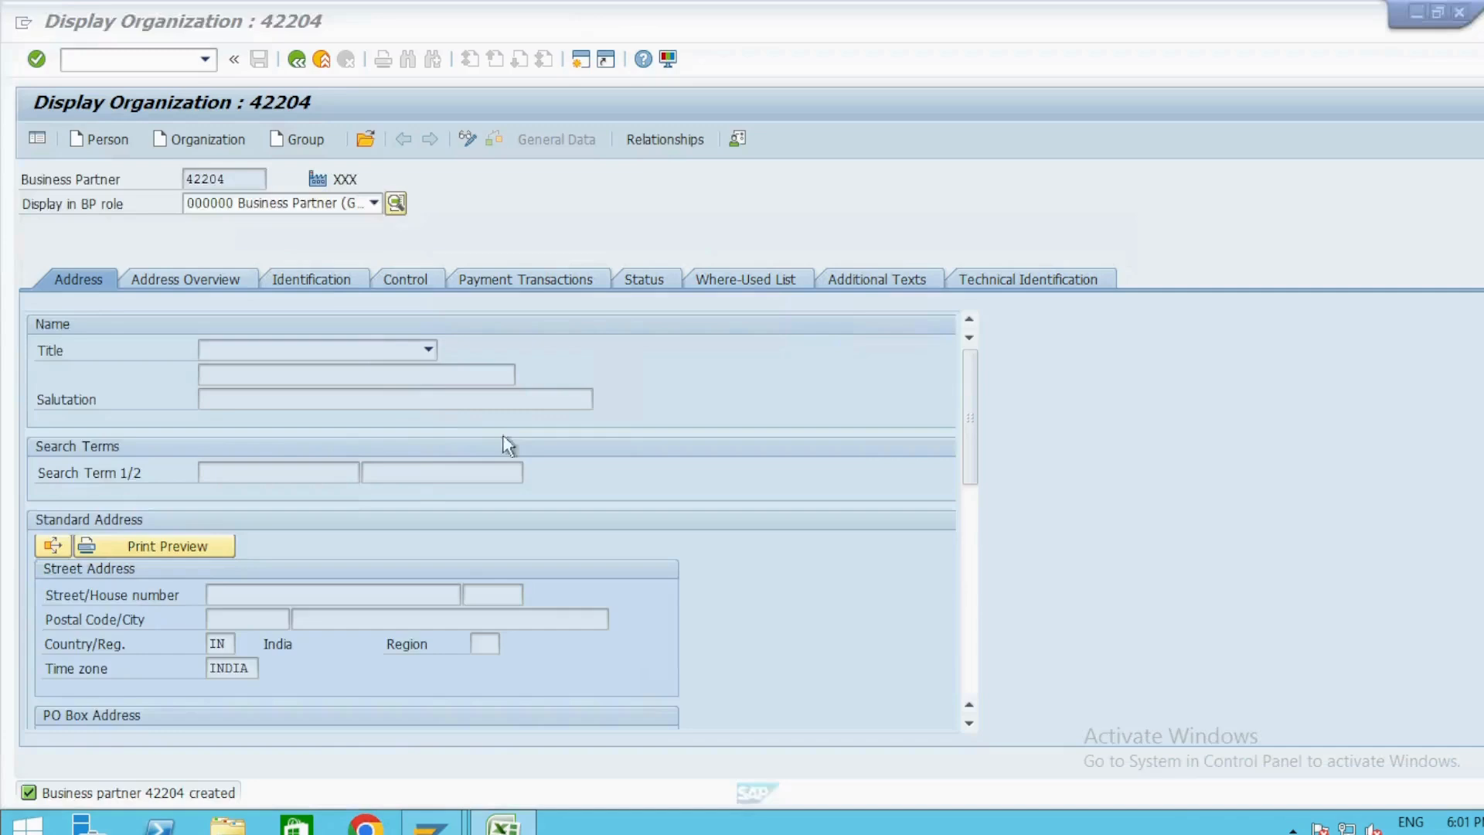
click(376, 204)
click(612, 205)
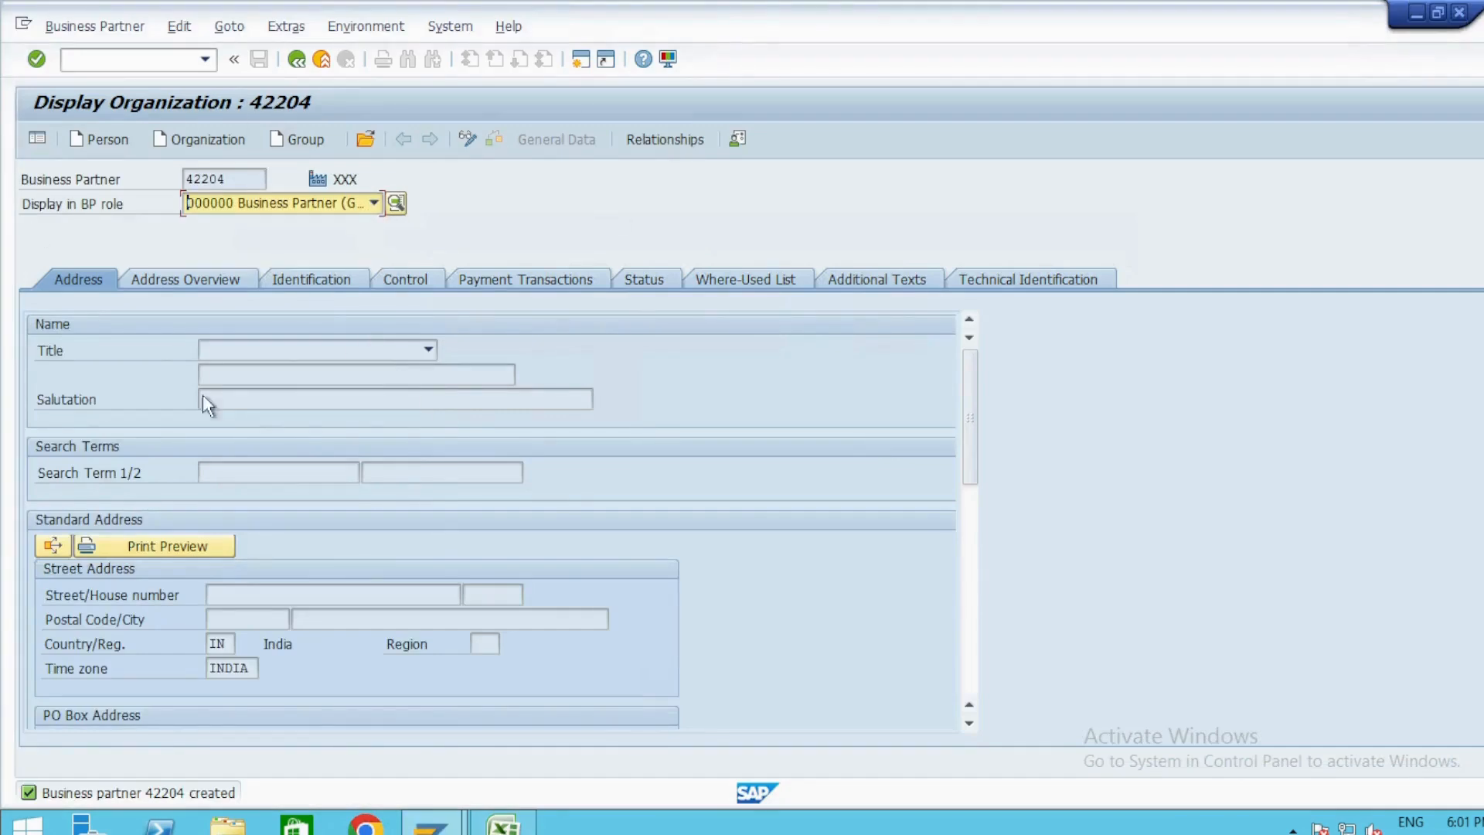
click(318, 375)
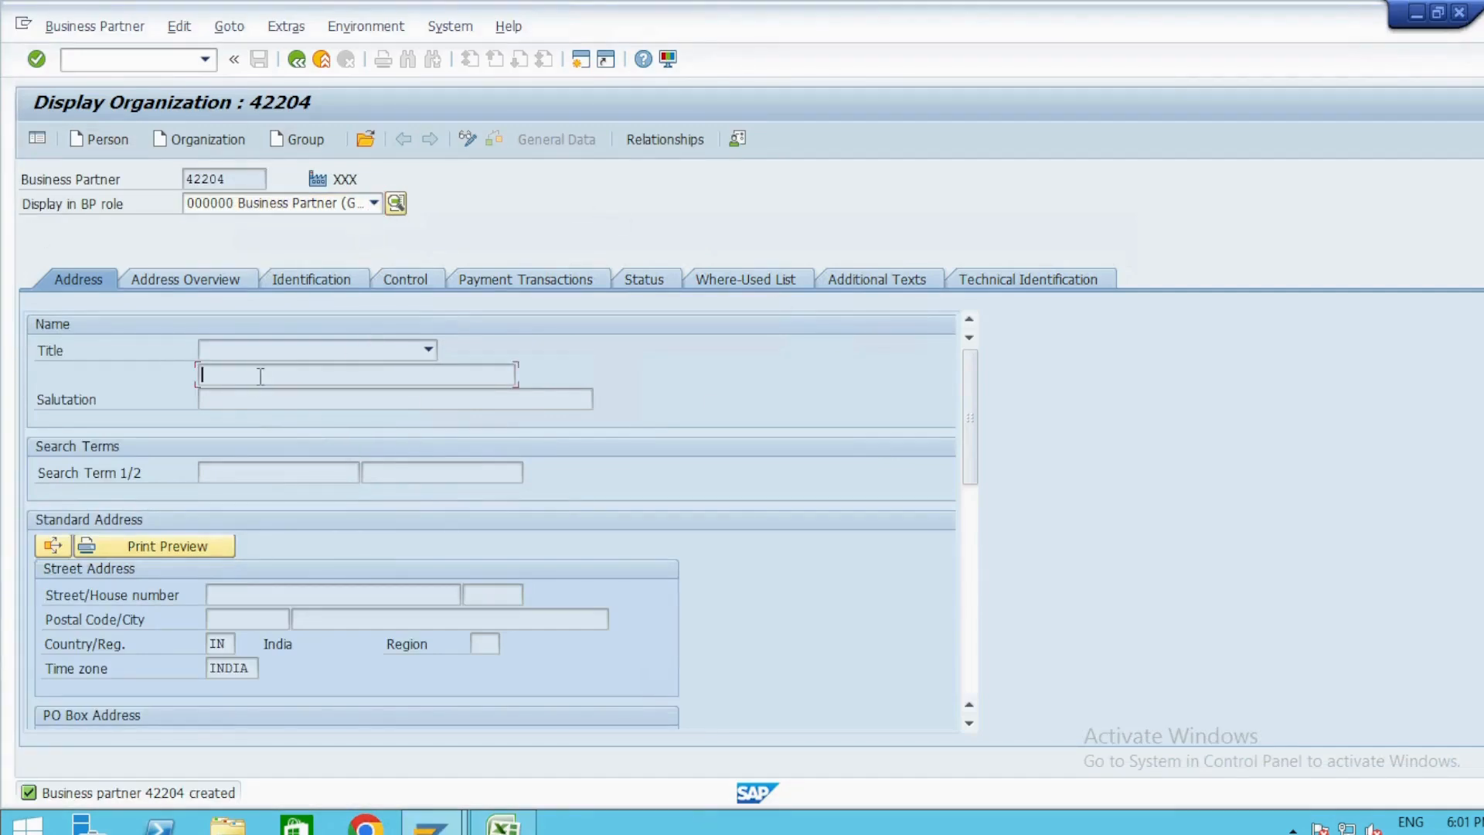
click(469, 151)
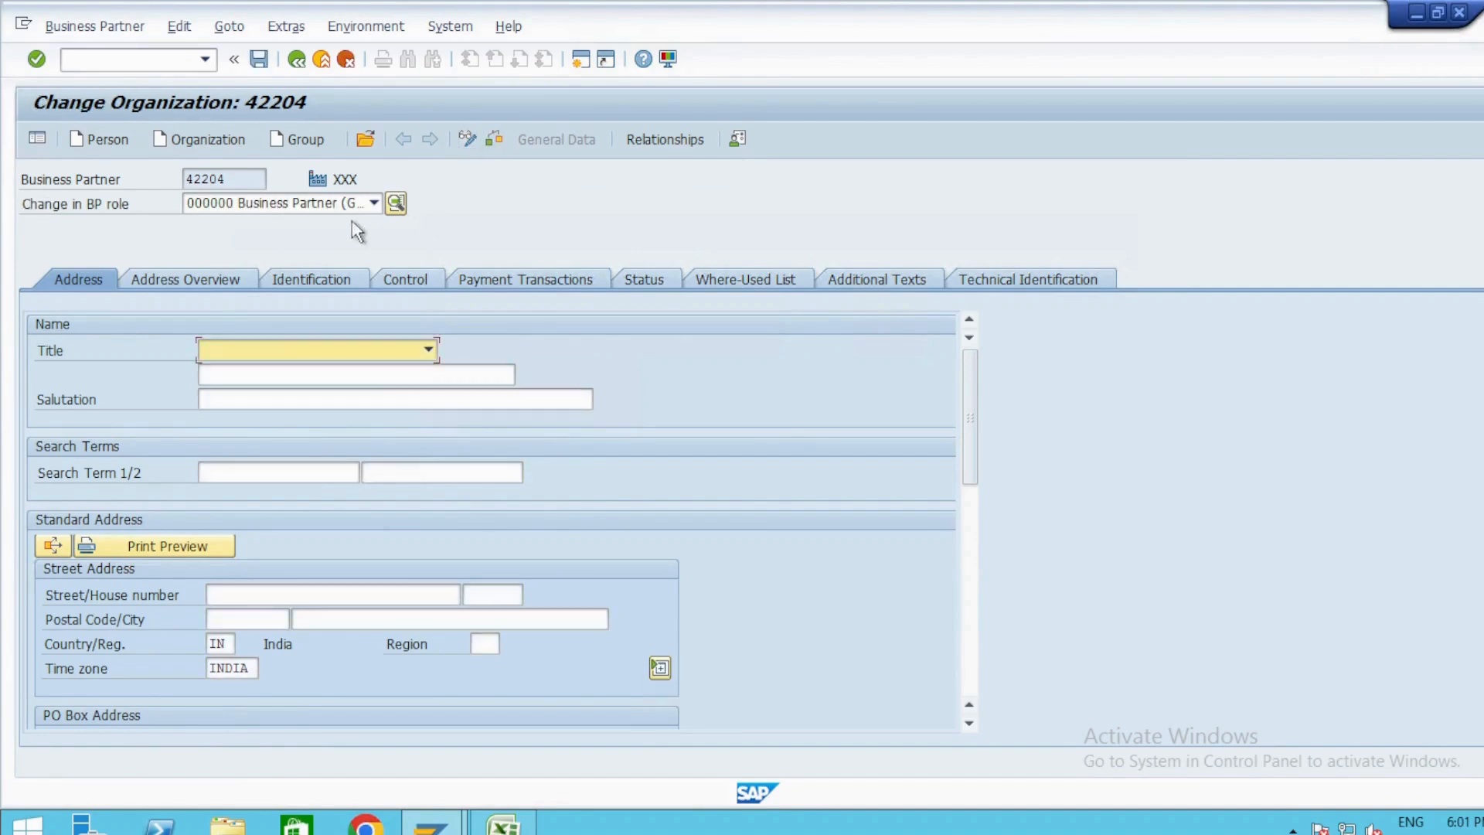
Set the business partner's role to FLVN00 Supplier Financial Accou.
click(374, 204)
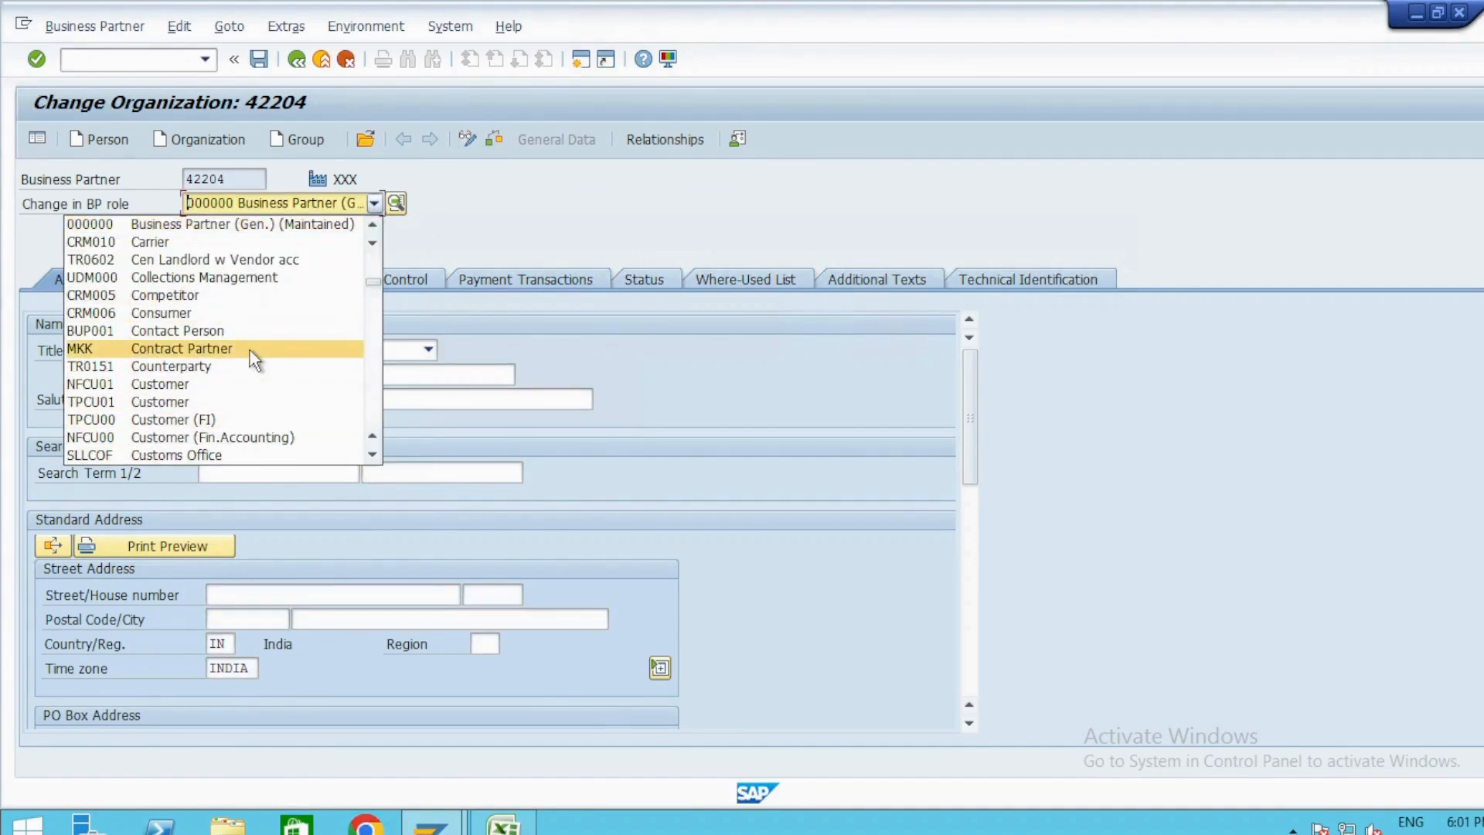
scroll(255, 360, down, 10)
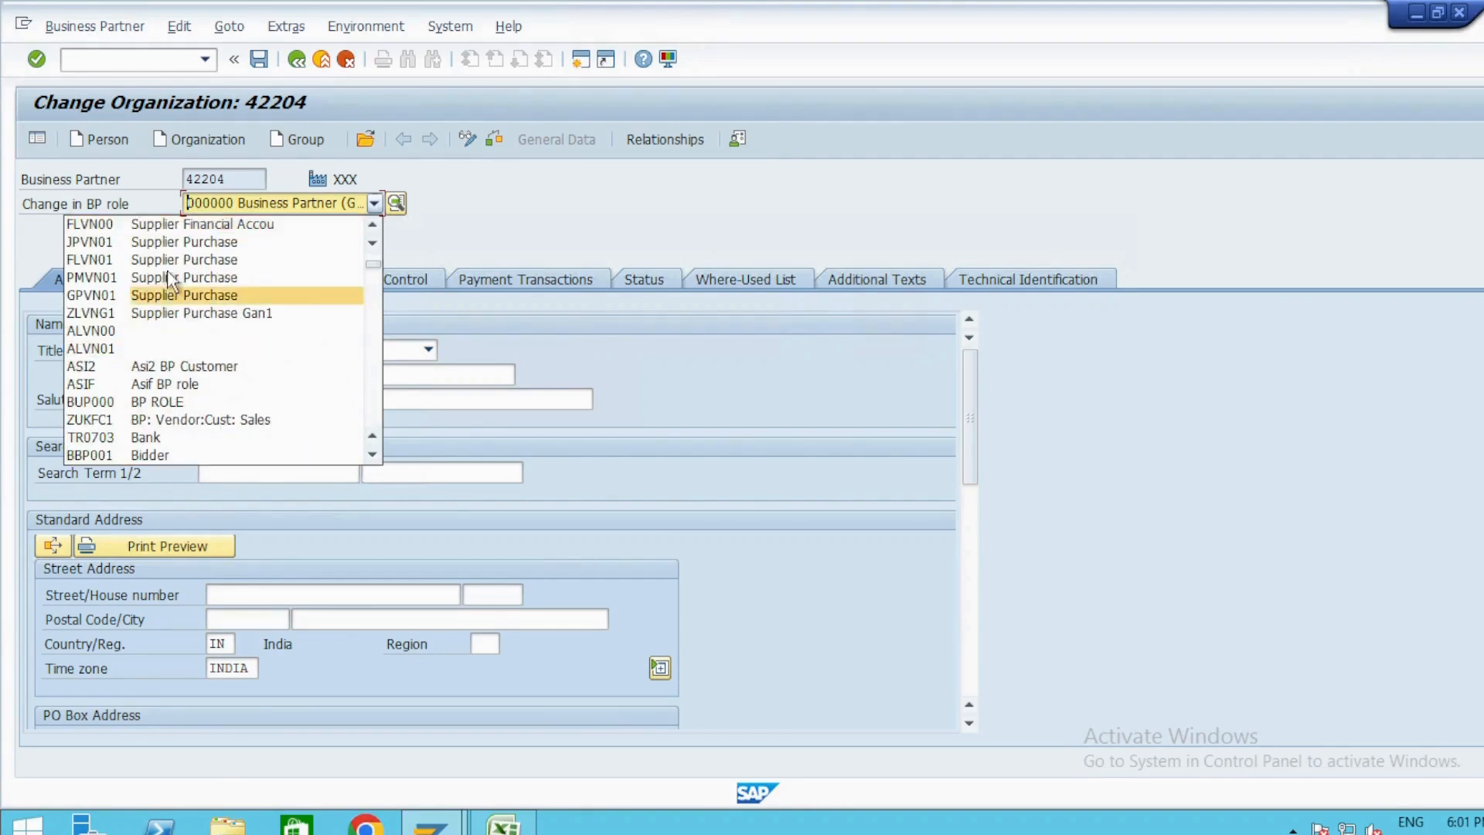
click(140, 230)
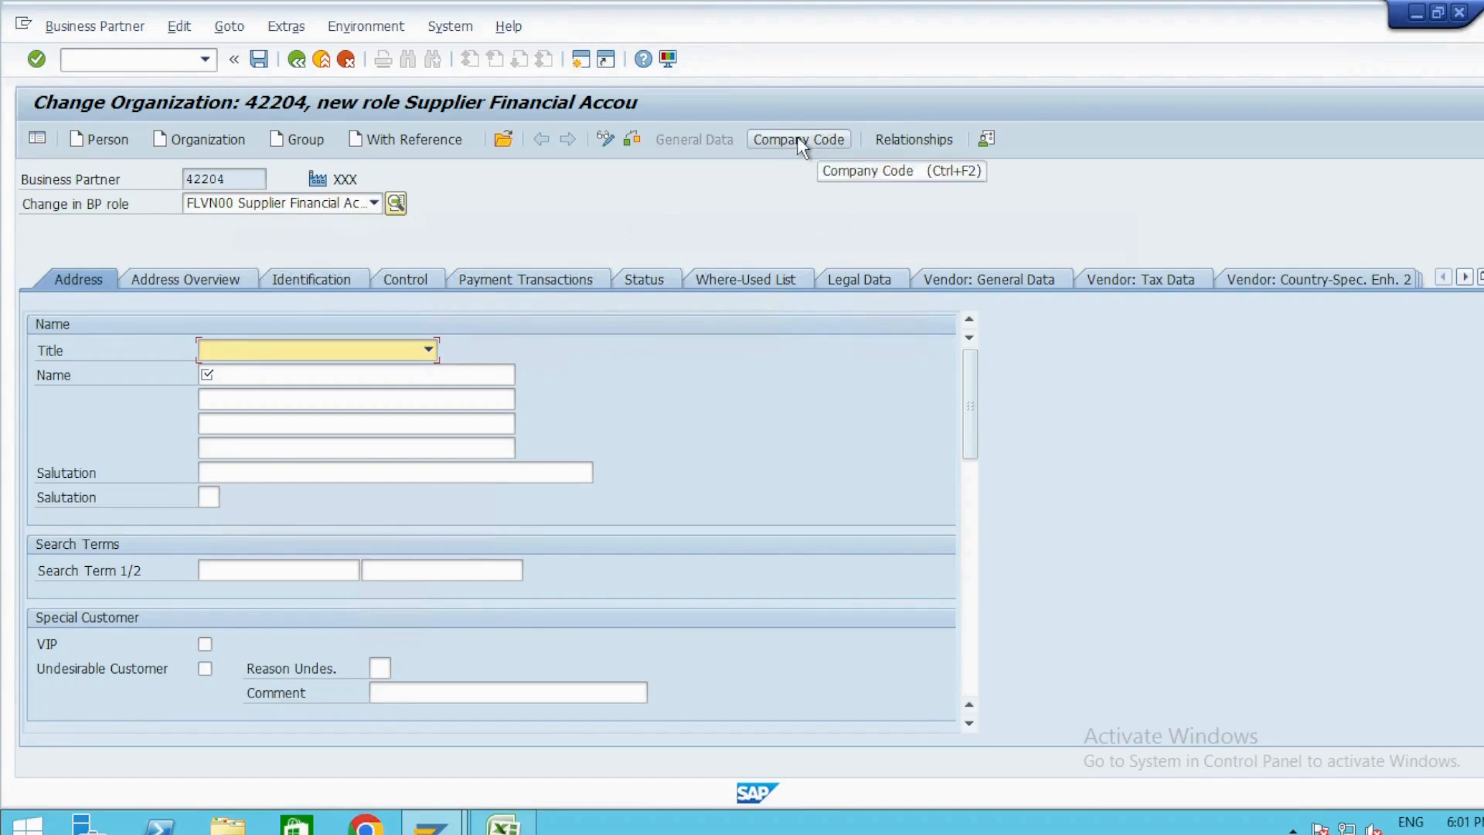
Examine the BP role list around the supplier financial accounting and supplier purchase roles.
click(269, 376)
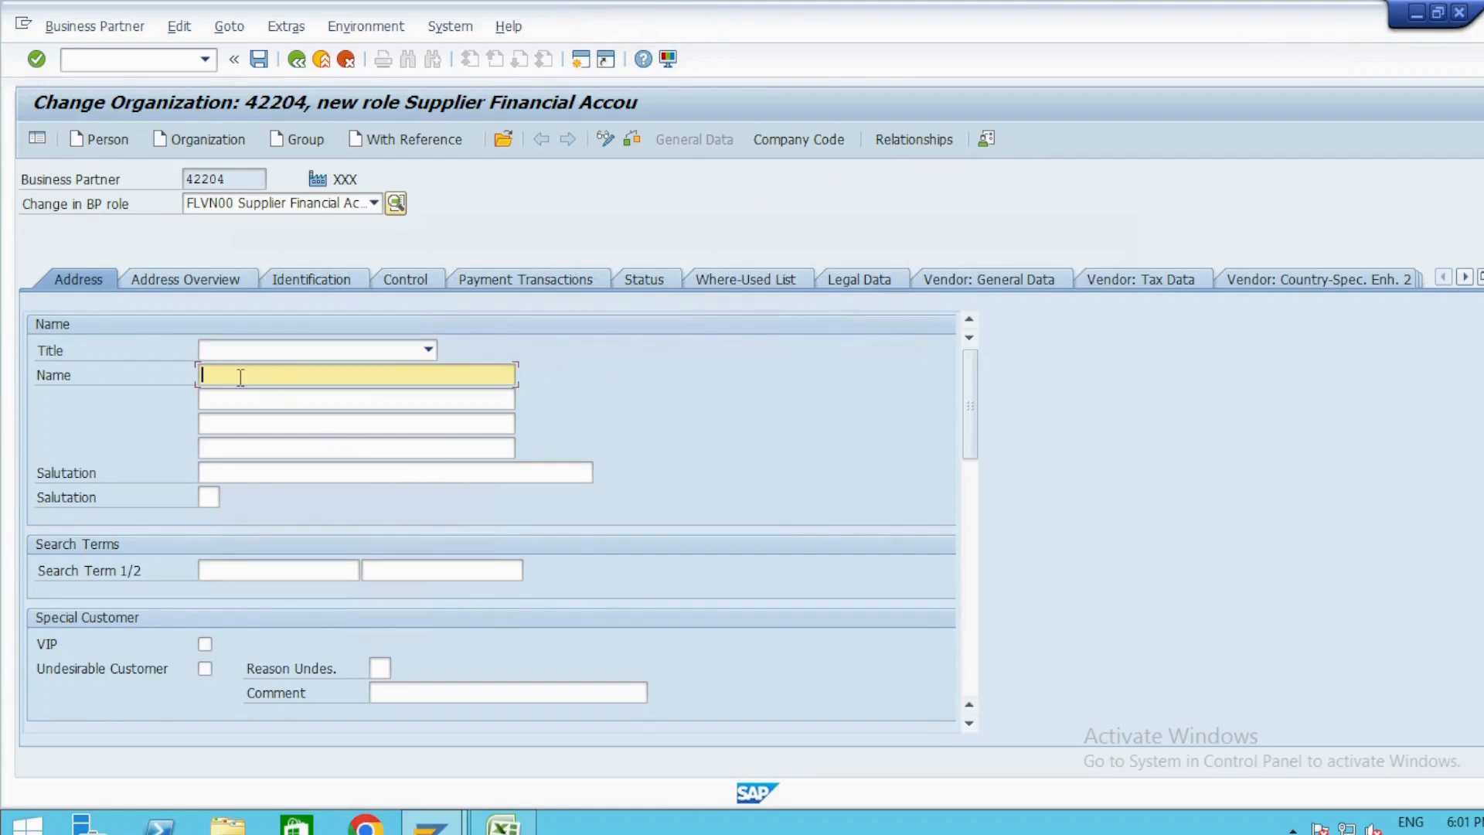
click(373, 202)
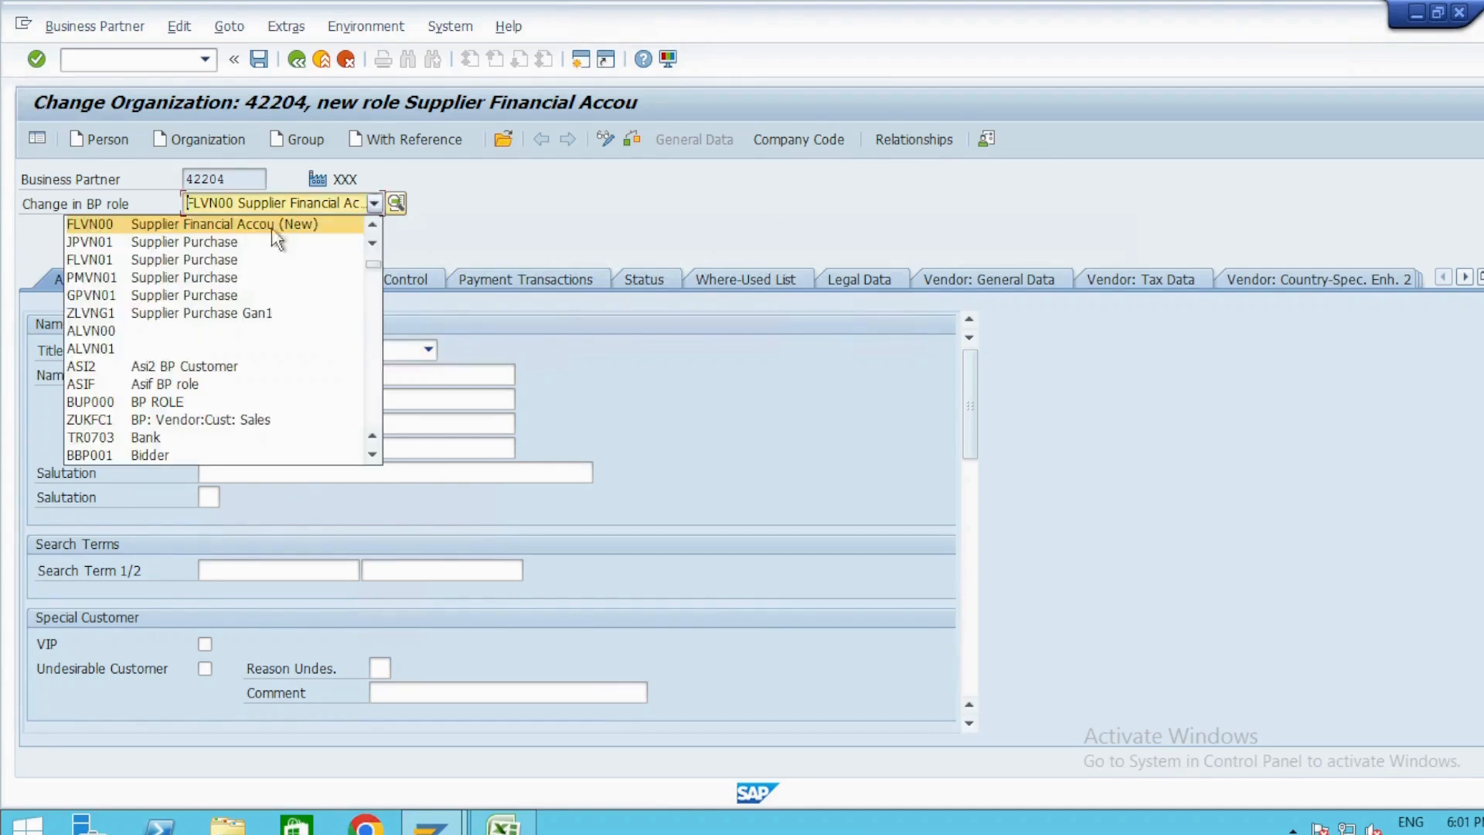
click(449, 246)
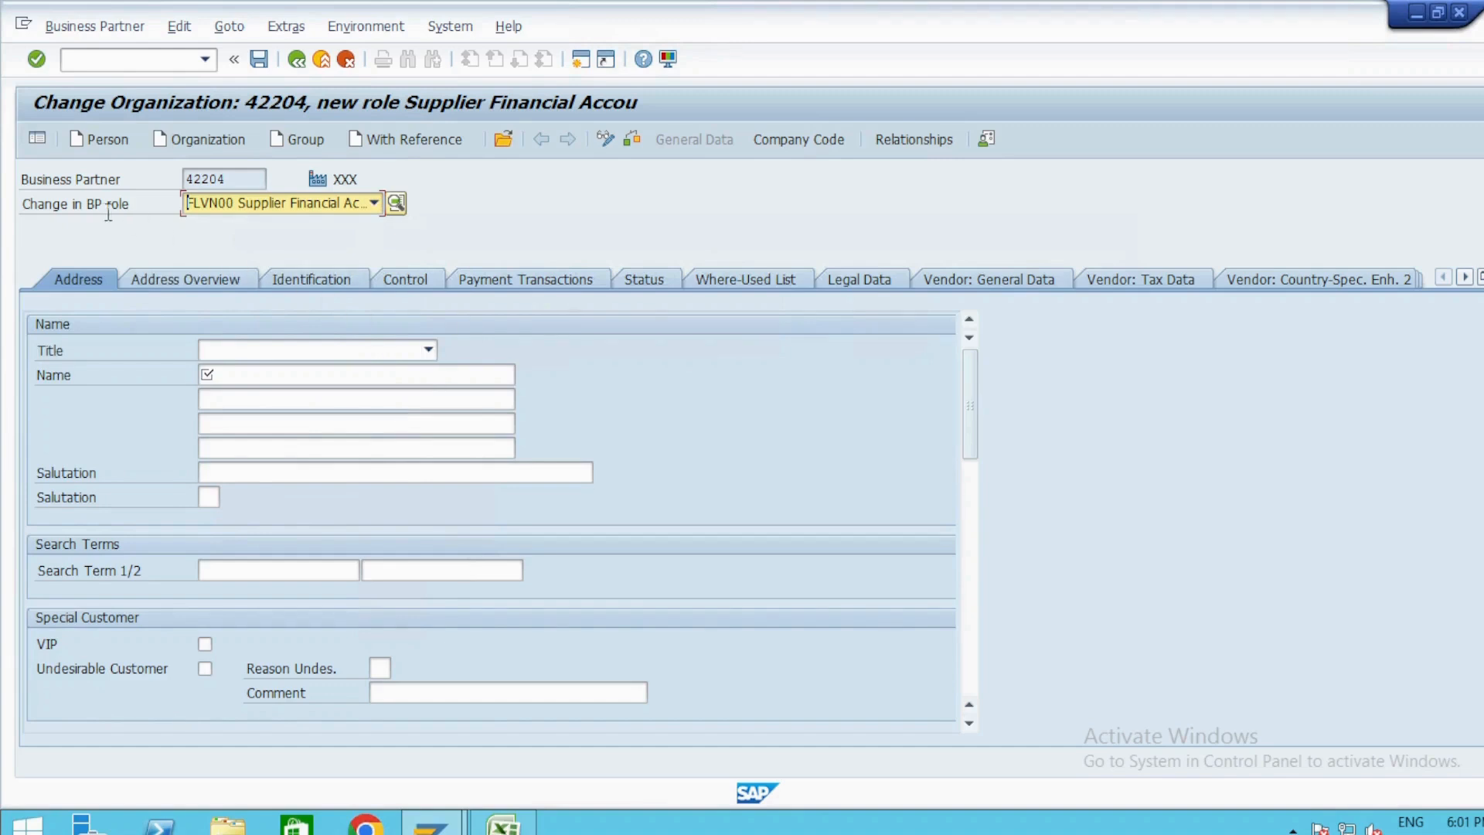
click(374, 204)
scroll(265, 357, up, 2)
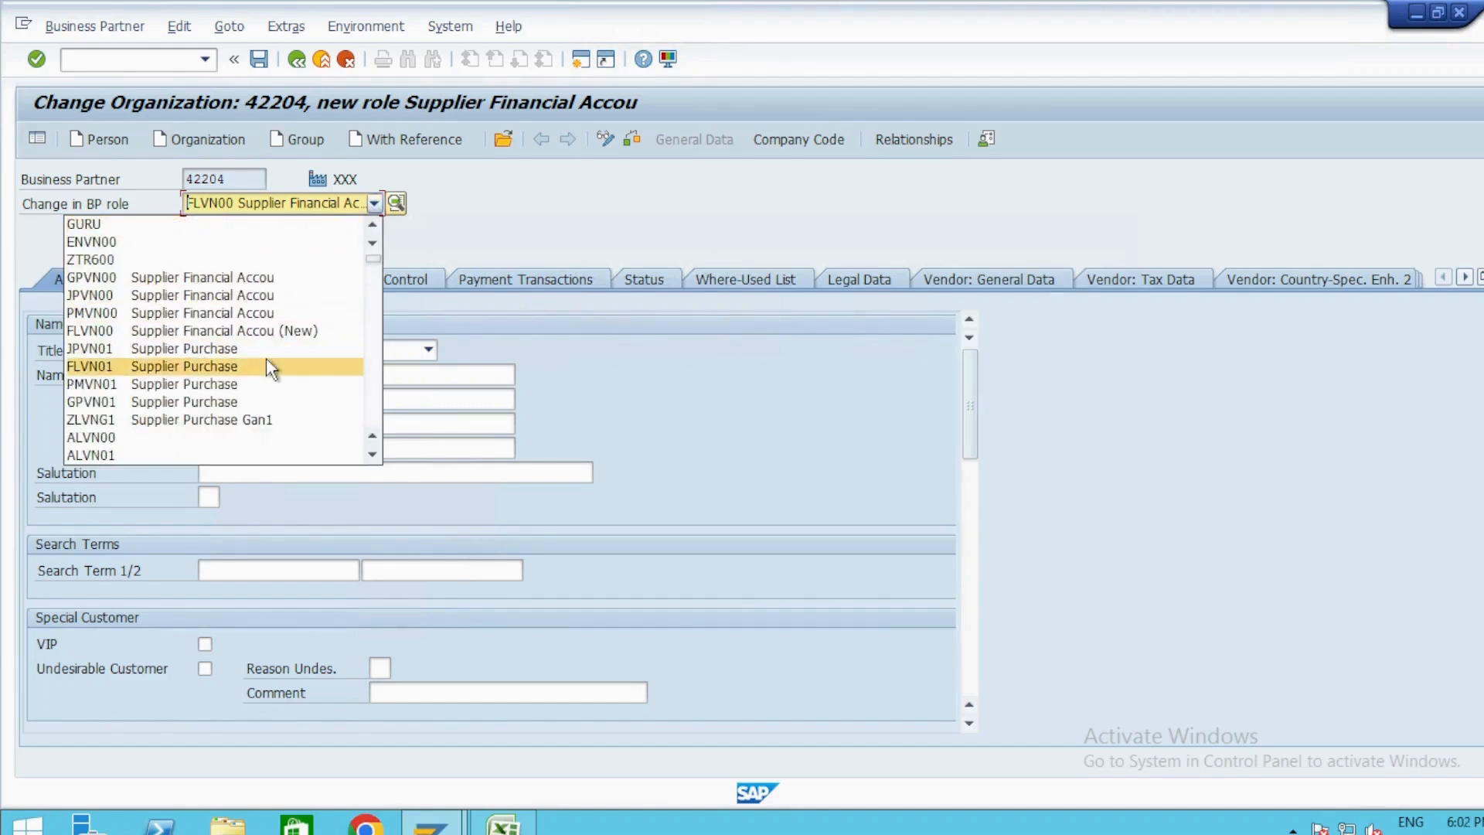
scroll(266, 357, down, 5)
click(545, 202)
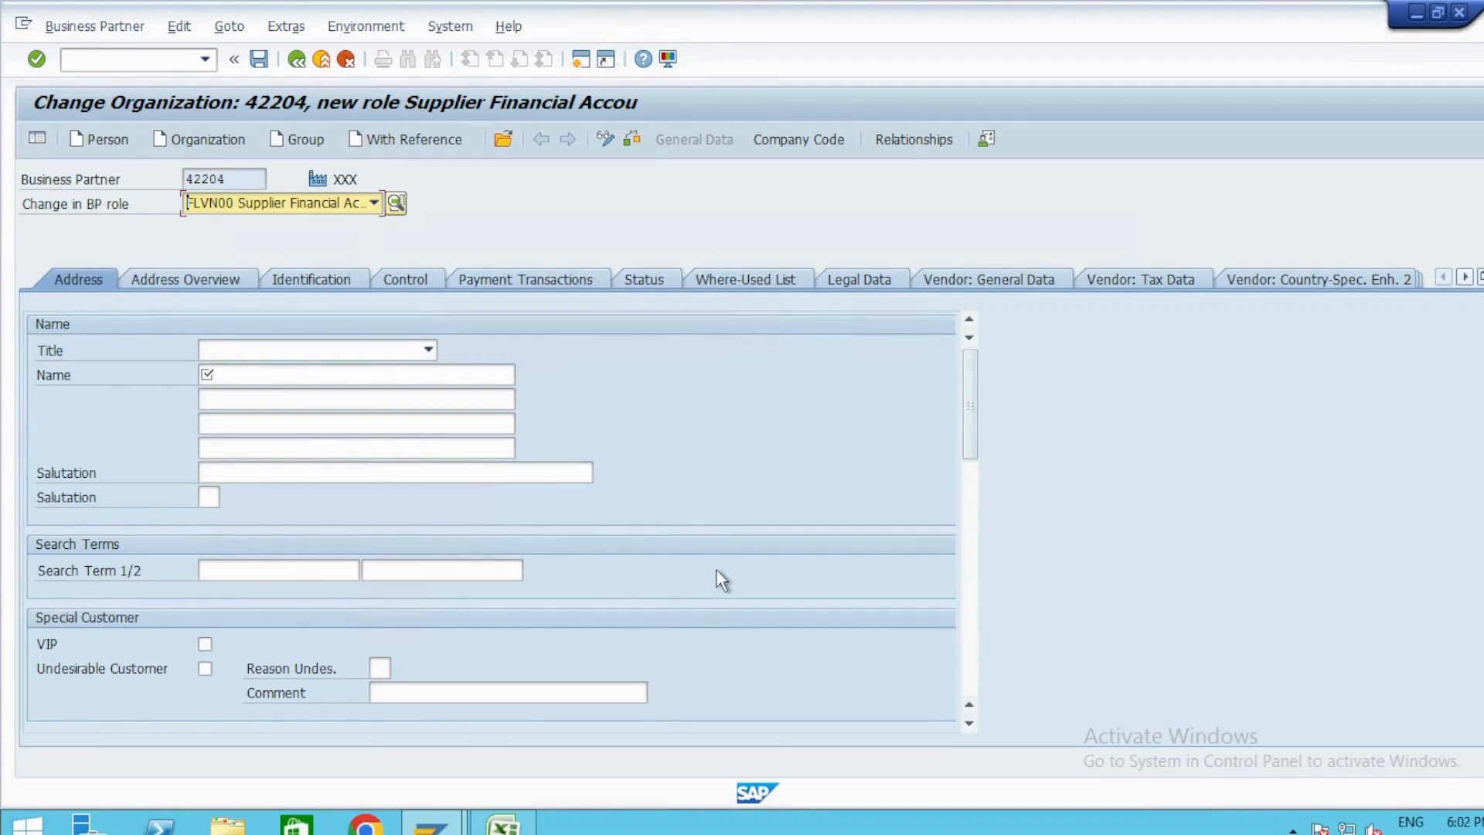
Enter Testing1 as the organization's name and open the Company Code data for the supplier role.
click(352, 380)
click(354, 390)
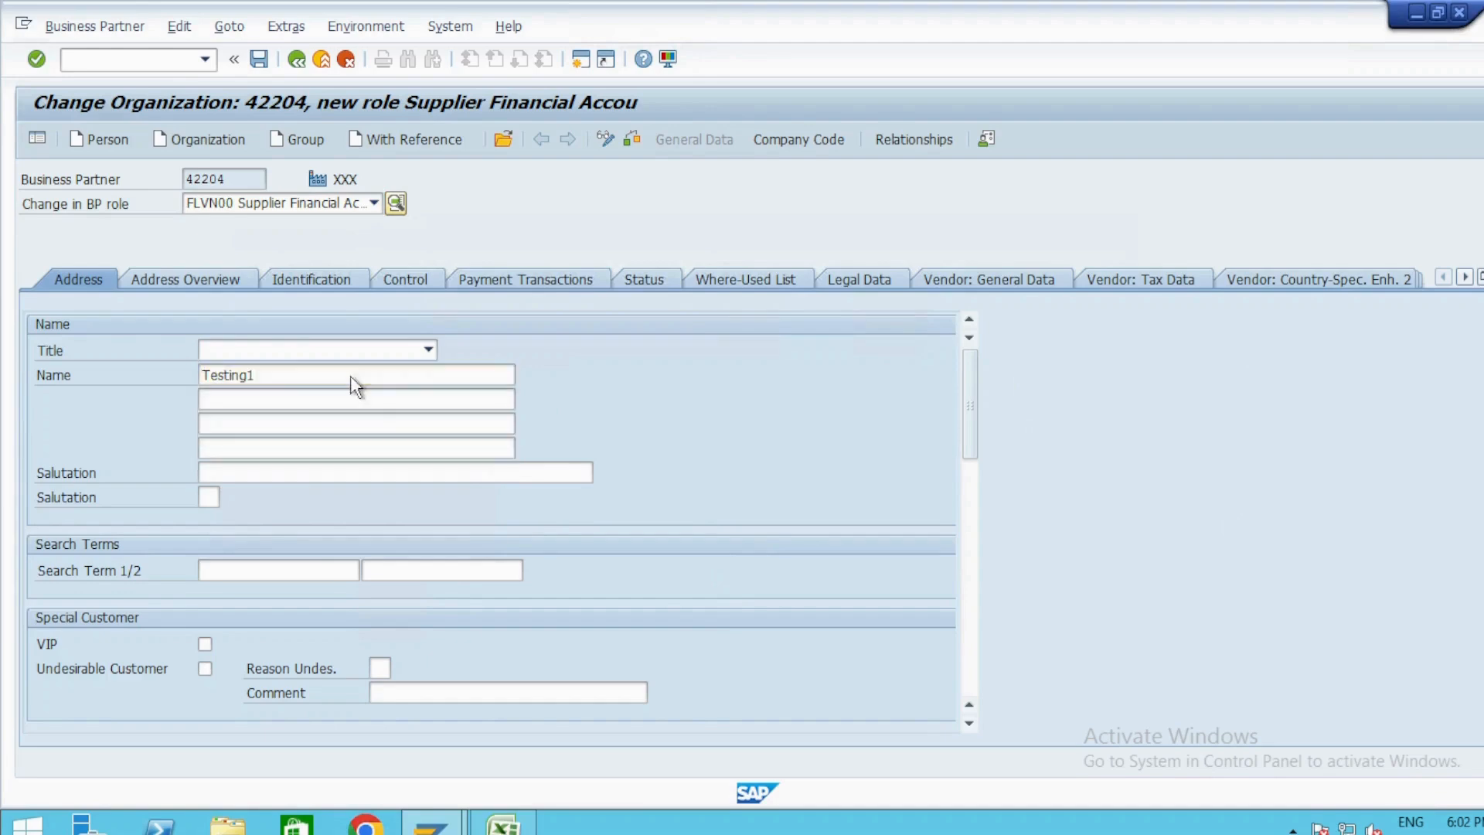
scroll(363, 436, down, 10)
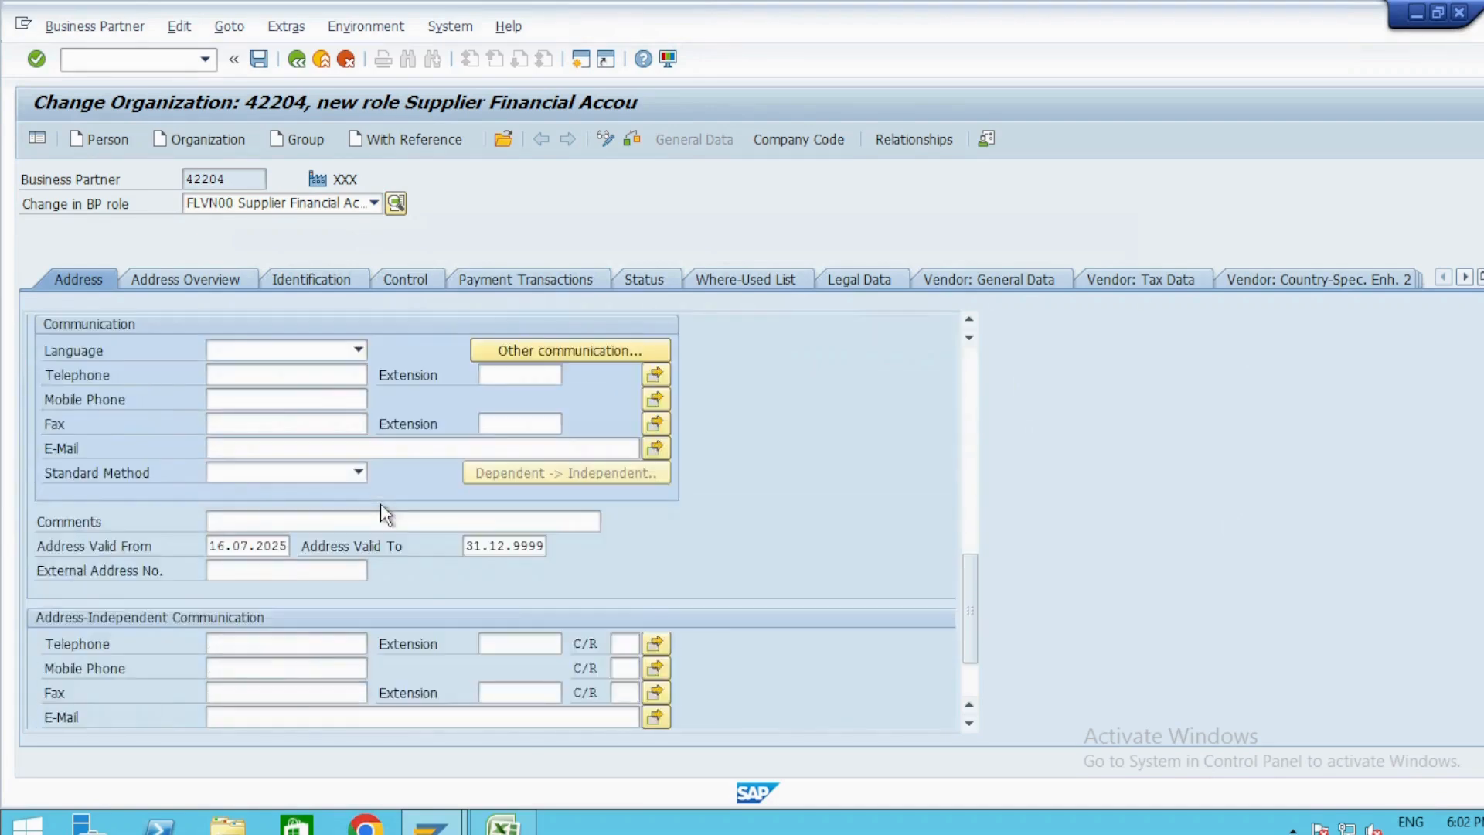
scroll(380, 512, up, 10)
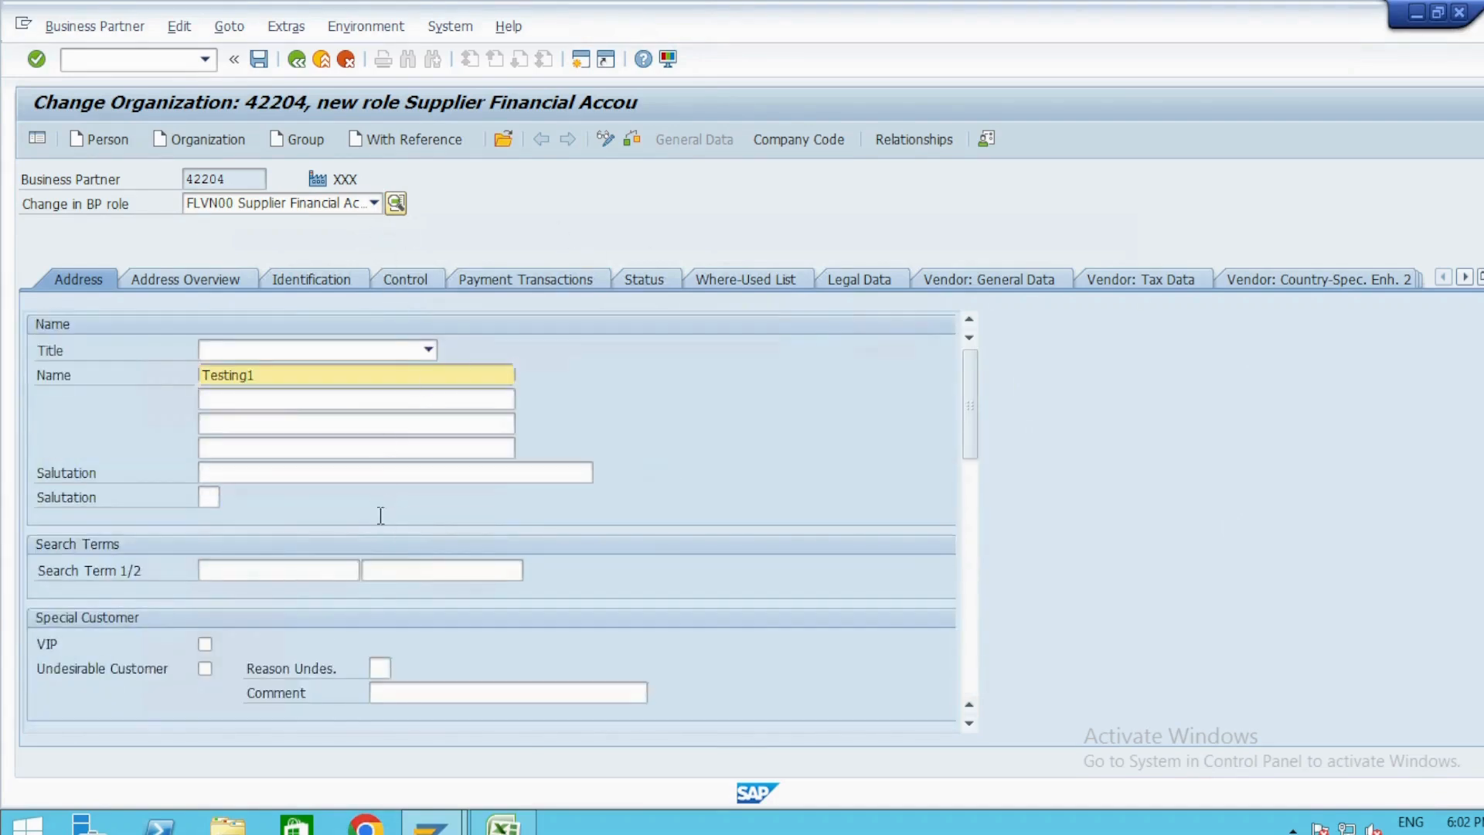
scroll(380, 516, down, 10)
scroll(379, 517, up, 10)
click(804, 140)
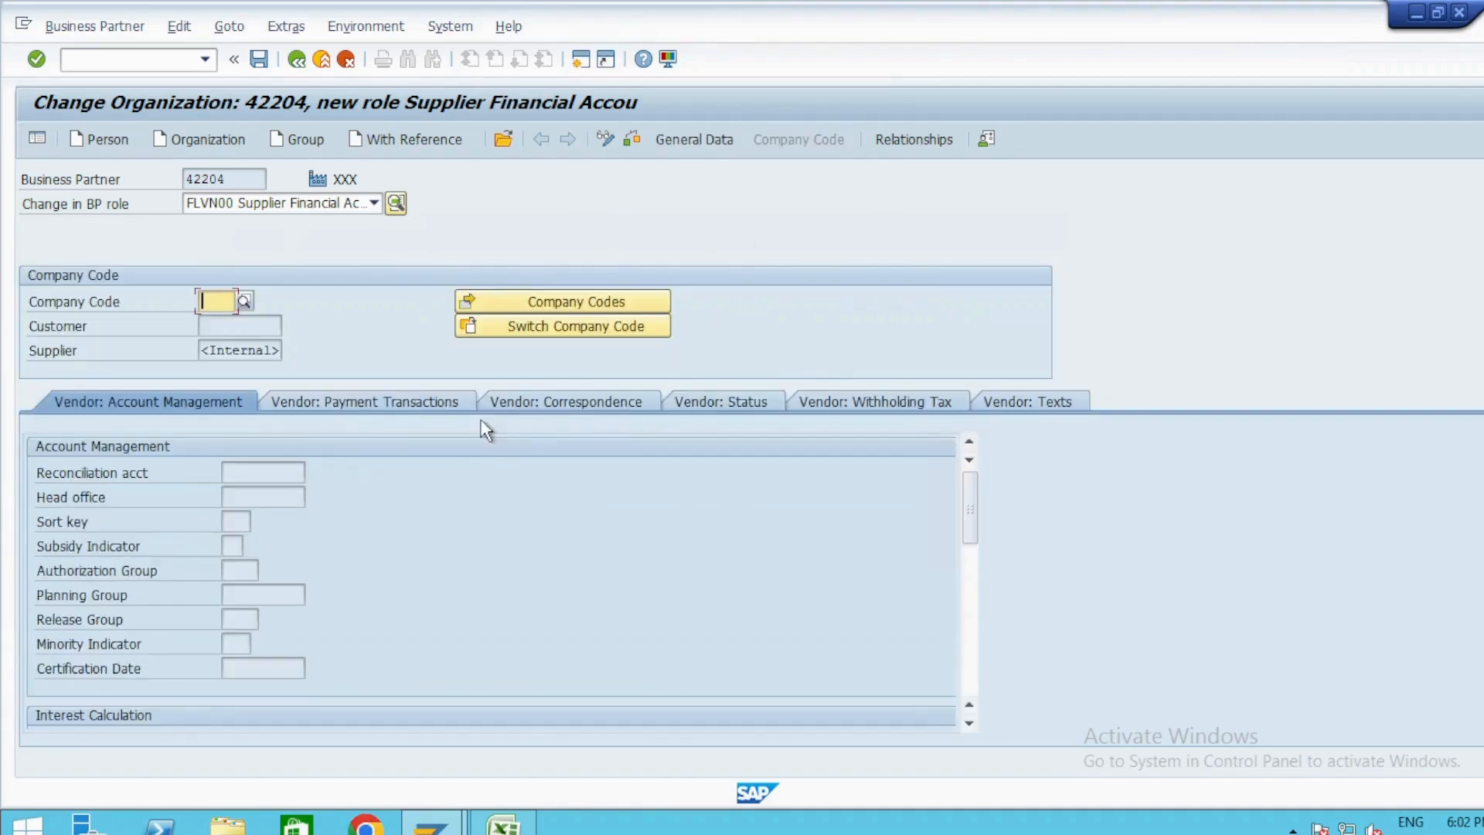
Enter company code ZIFI, pick reconciliation account 102 for the vendor, and try to save the supplier role.
text(ZIFI)
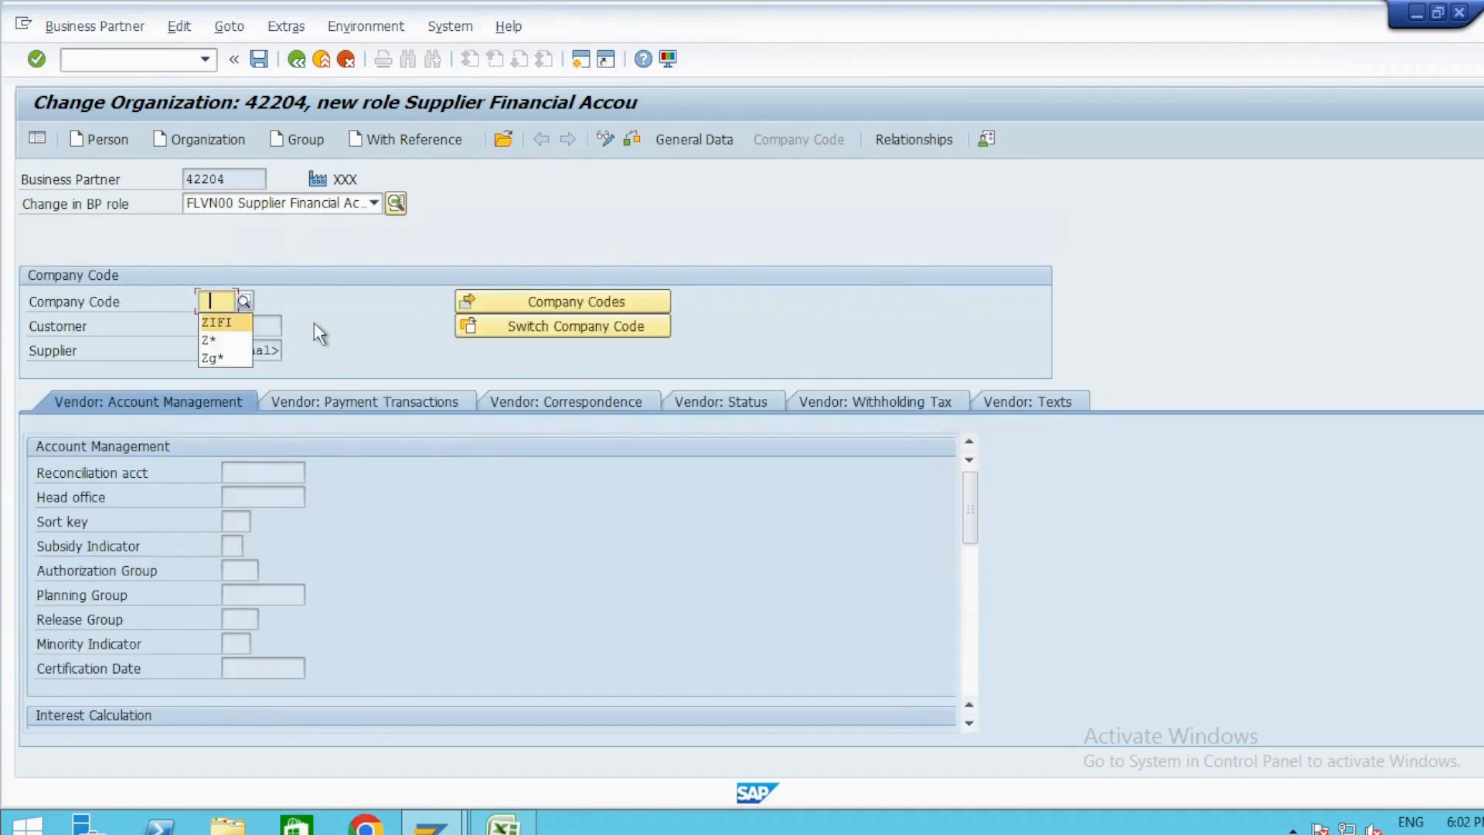
key(Return)
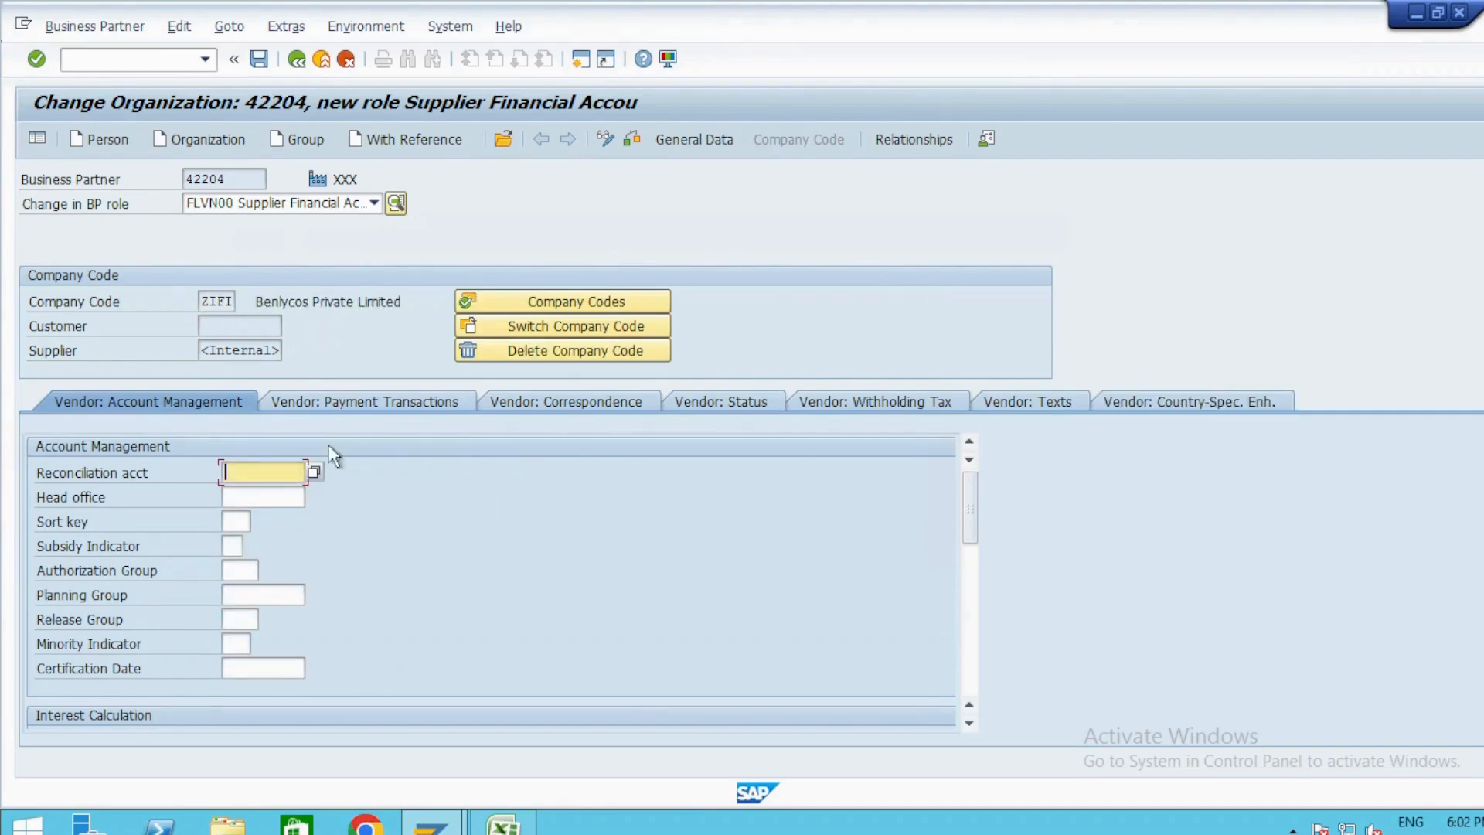
click(314, 473)
double_click(424, 288)
click(261, 60)
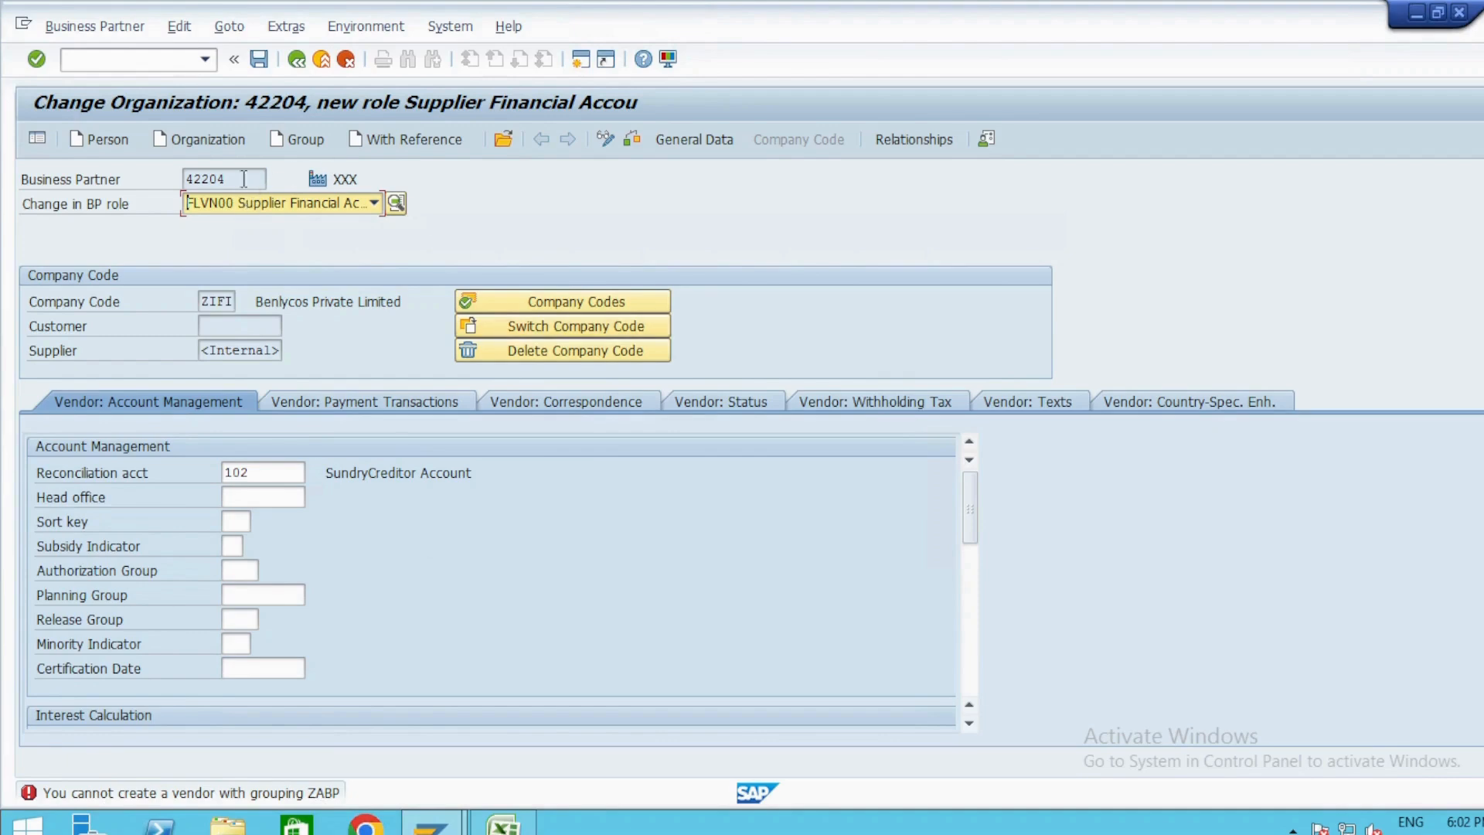
Switch the BP role to 000000 Business Partner (Gen.) without saving the supplier data.
click(373, 202)
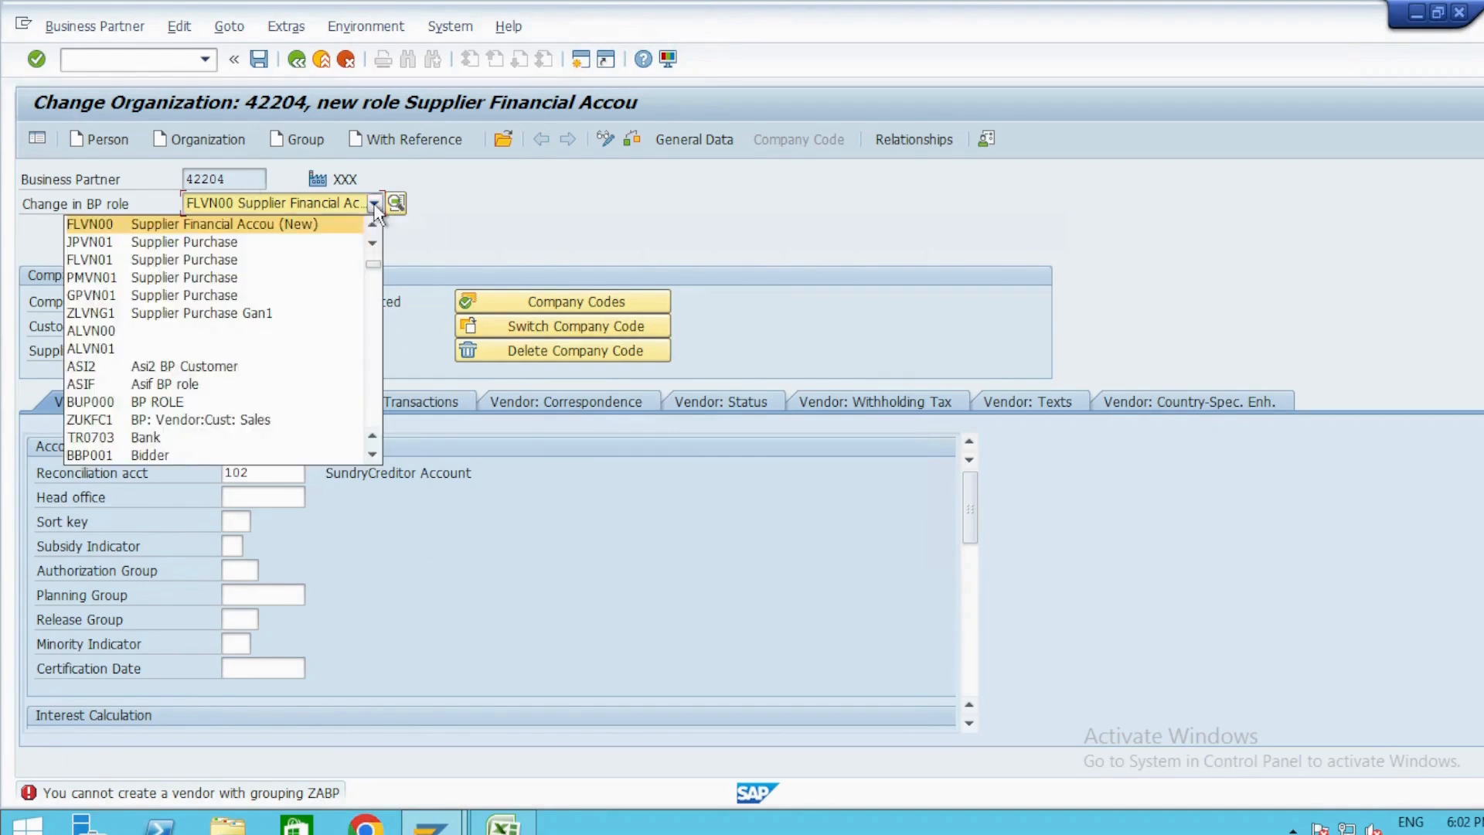
key(0)
key(Return)
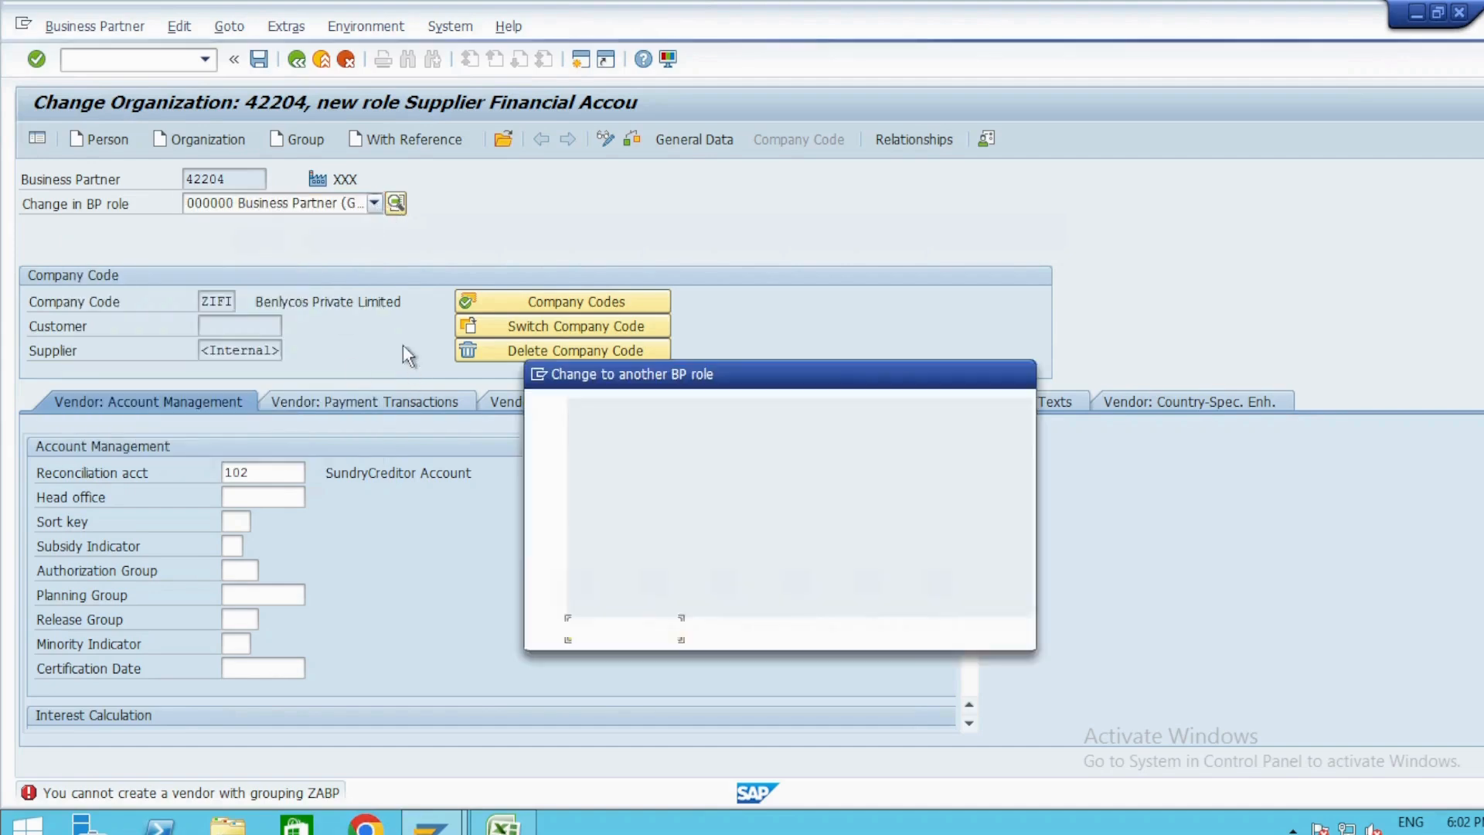
click(628, 630)
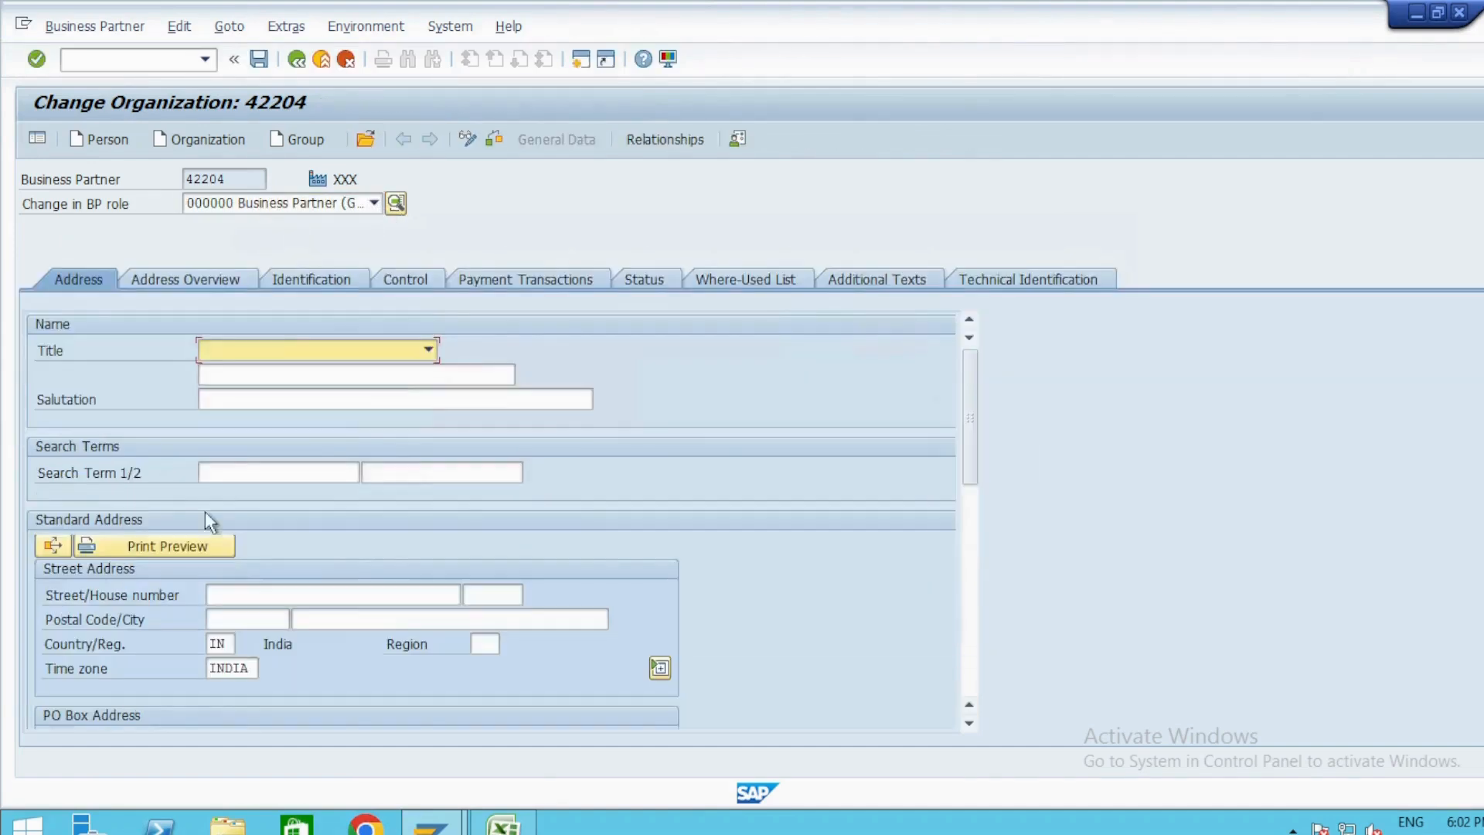
Set the BP role to FLVN00 Supplier Financial Accou again and request its Company Code data.
click(373, 203)
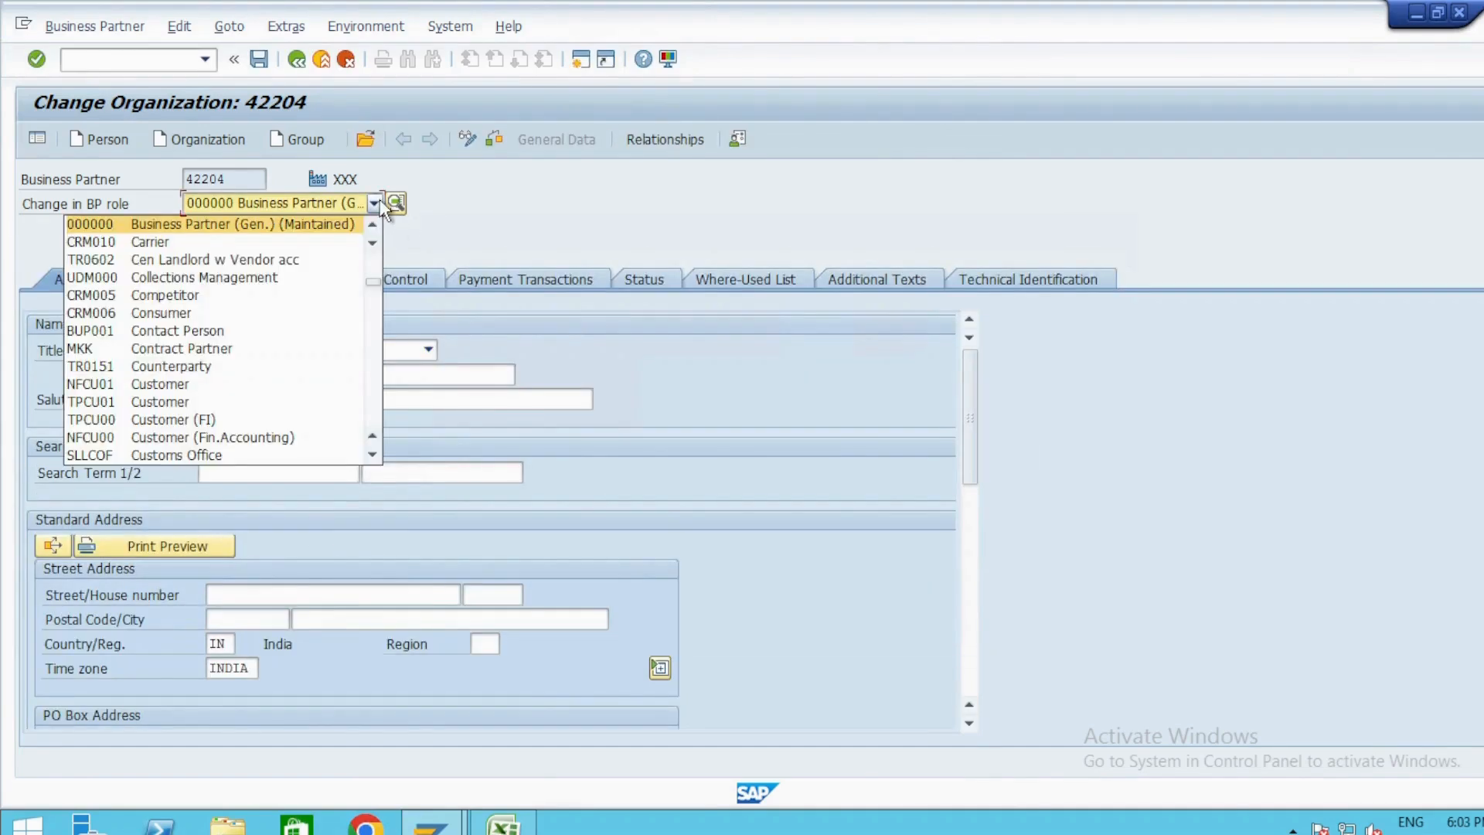
text(flvn)
key(Return)
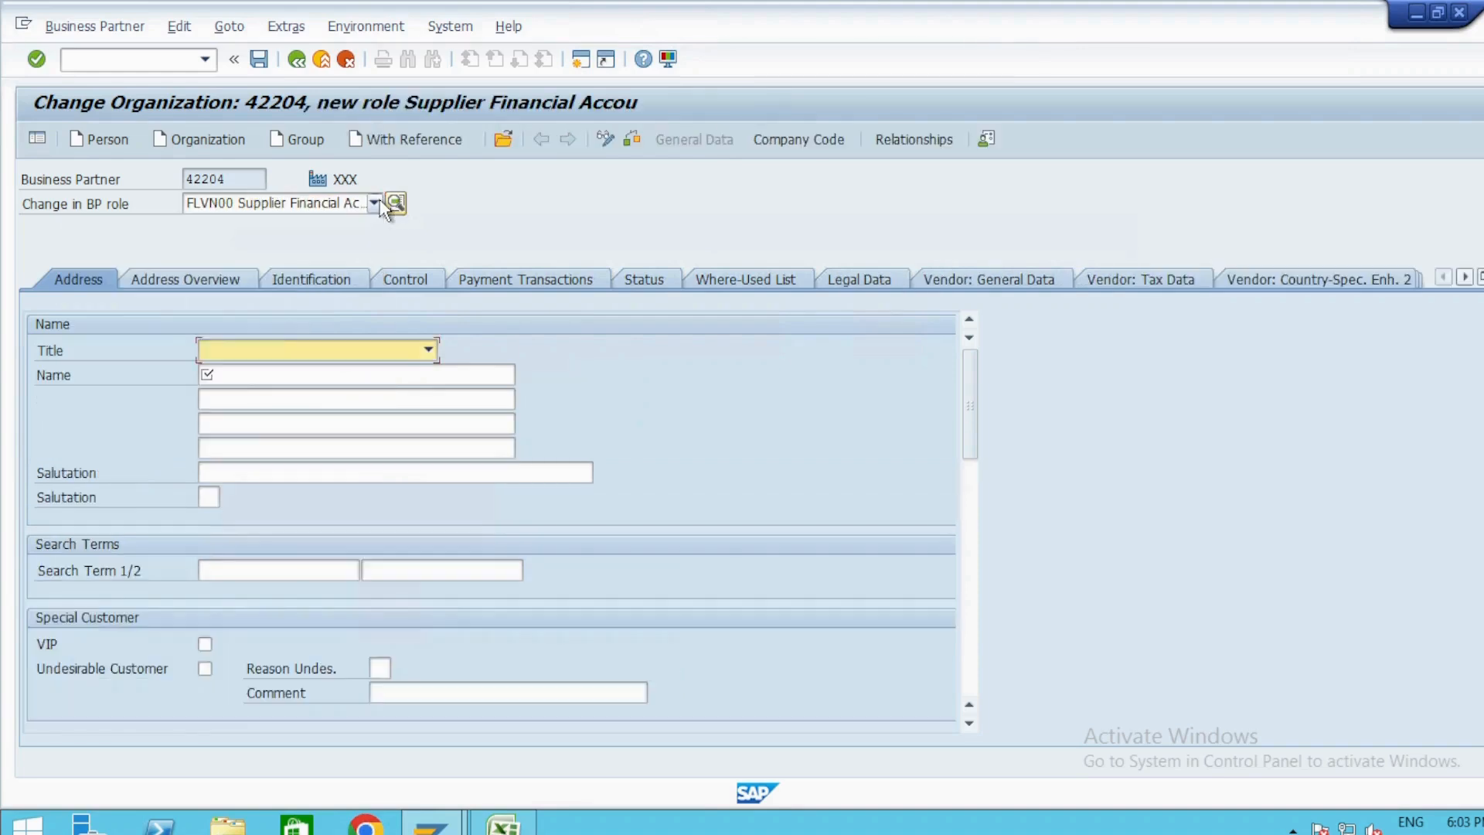
click(811, 142)
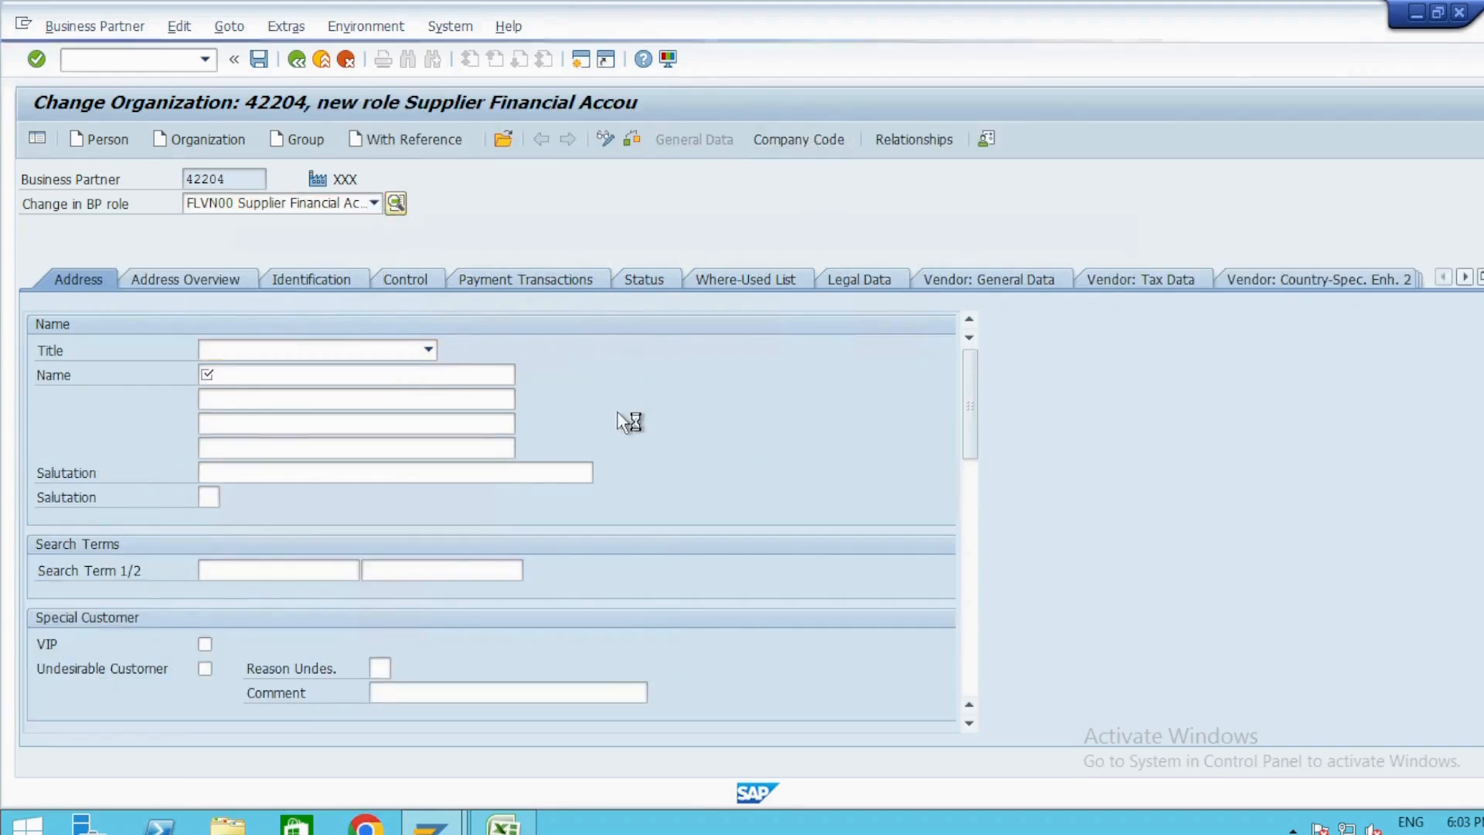
Assign company code ZIFI with reconciliation account 102 and try to save the business partner.
click(224, 306)
text(ZIFI)
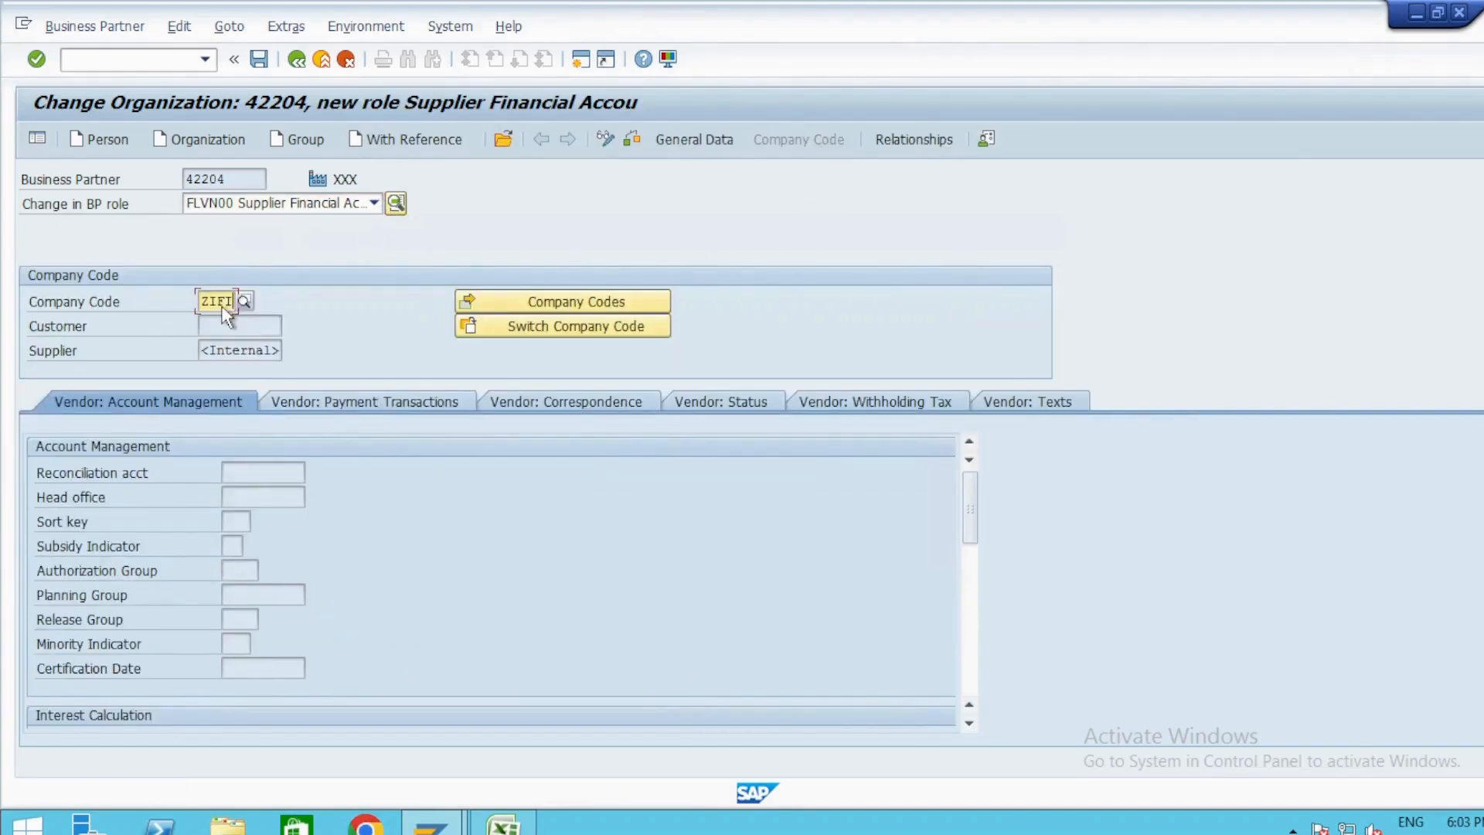
key(Return)
text(102)
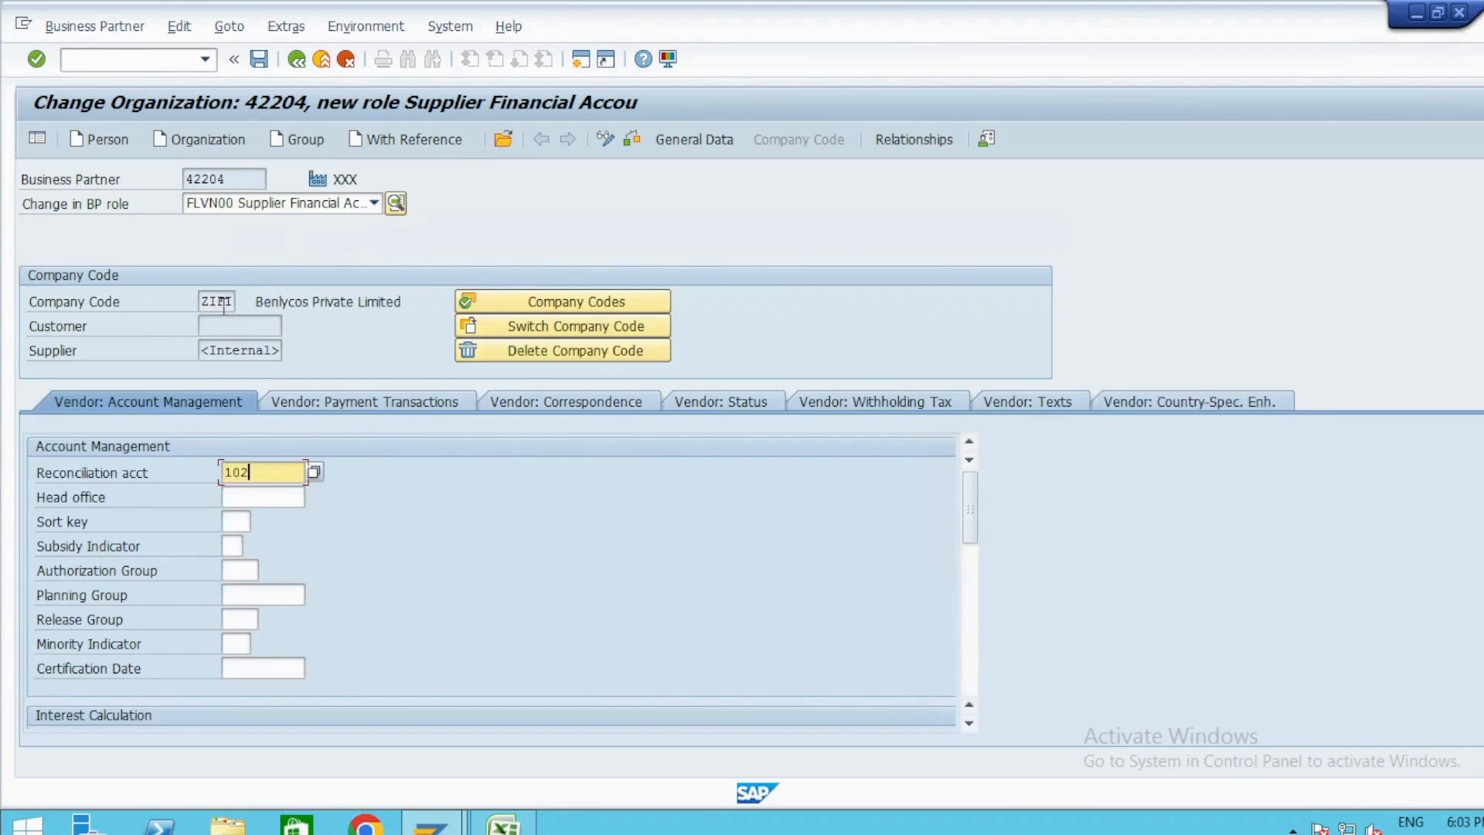
key(Return)
click(259, 60)
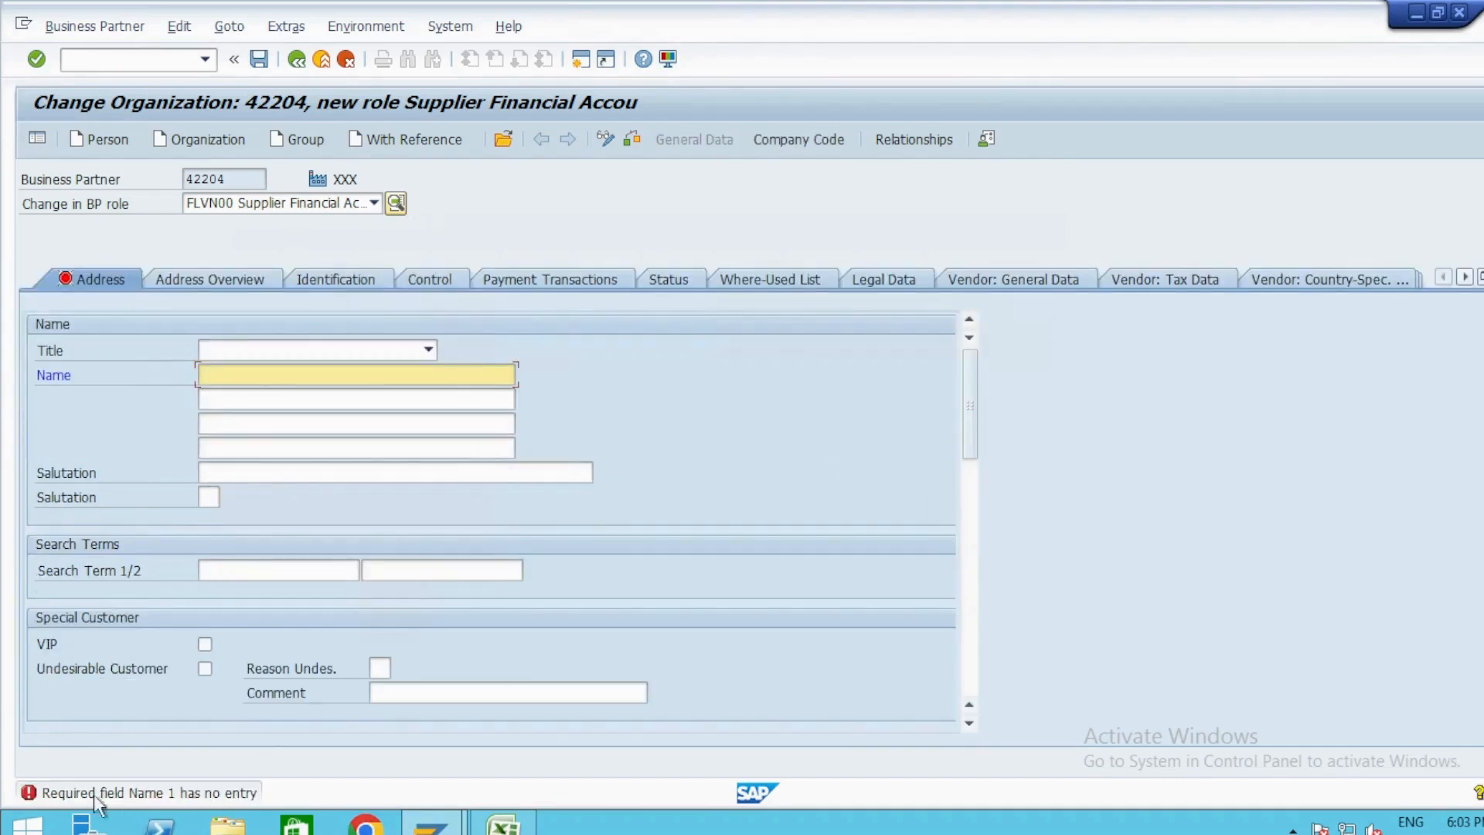
Fill in the required organization name with Testing1 and reopen the Company Code data.
click(350, 396)
key(Return)
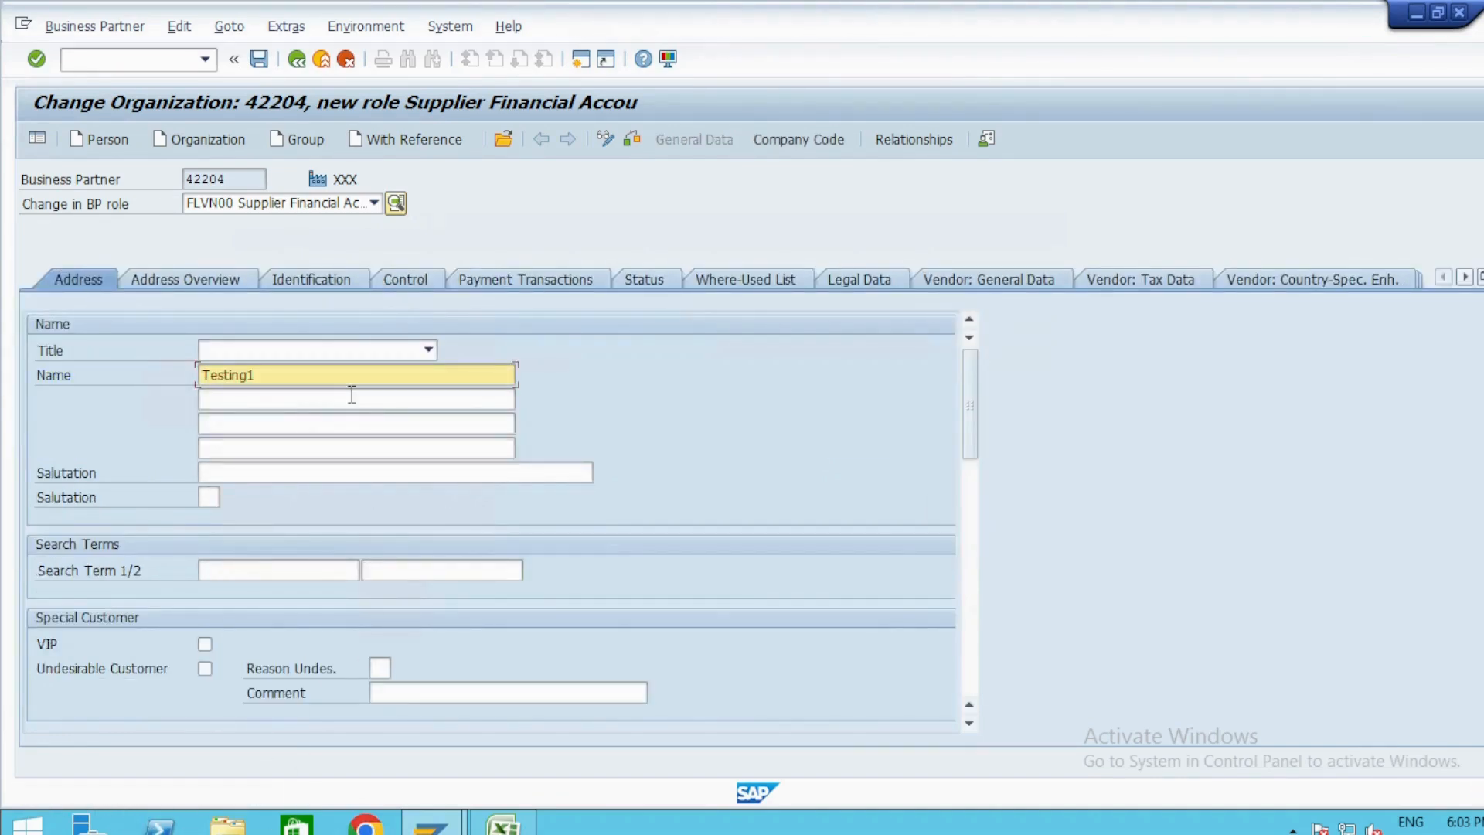
click(799, 139)
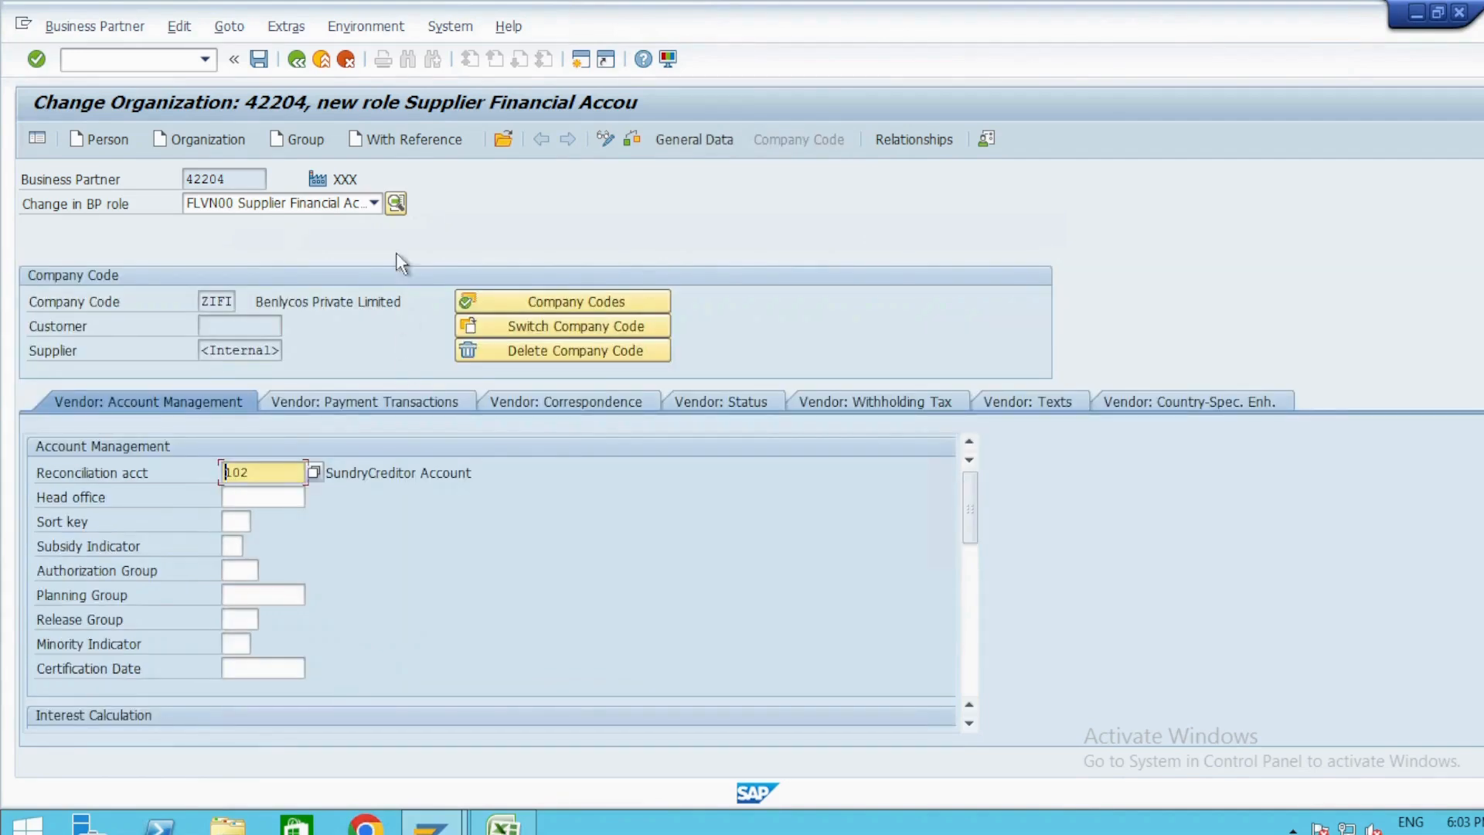
Change the BP role to FLVN01 Supplier Purchase, accepting the switch without saving.
click(374, 205)
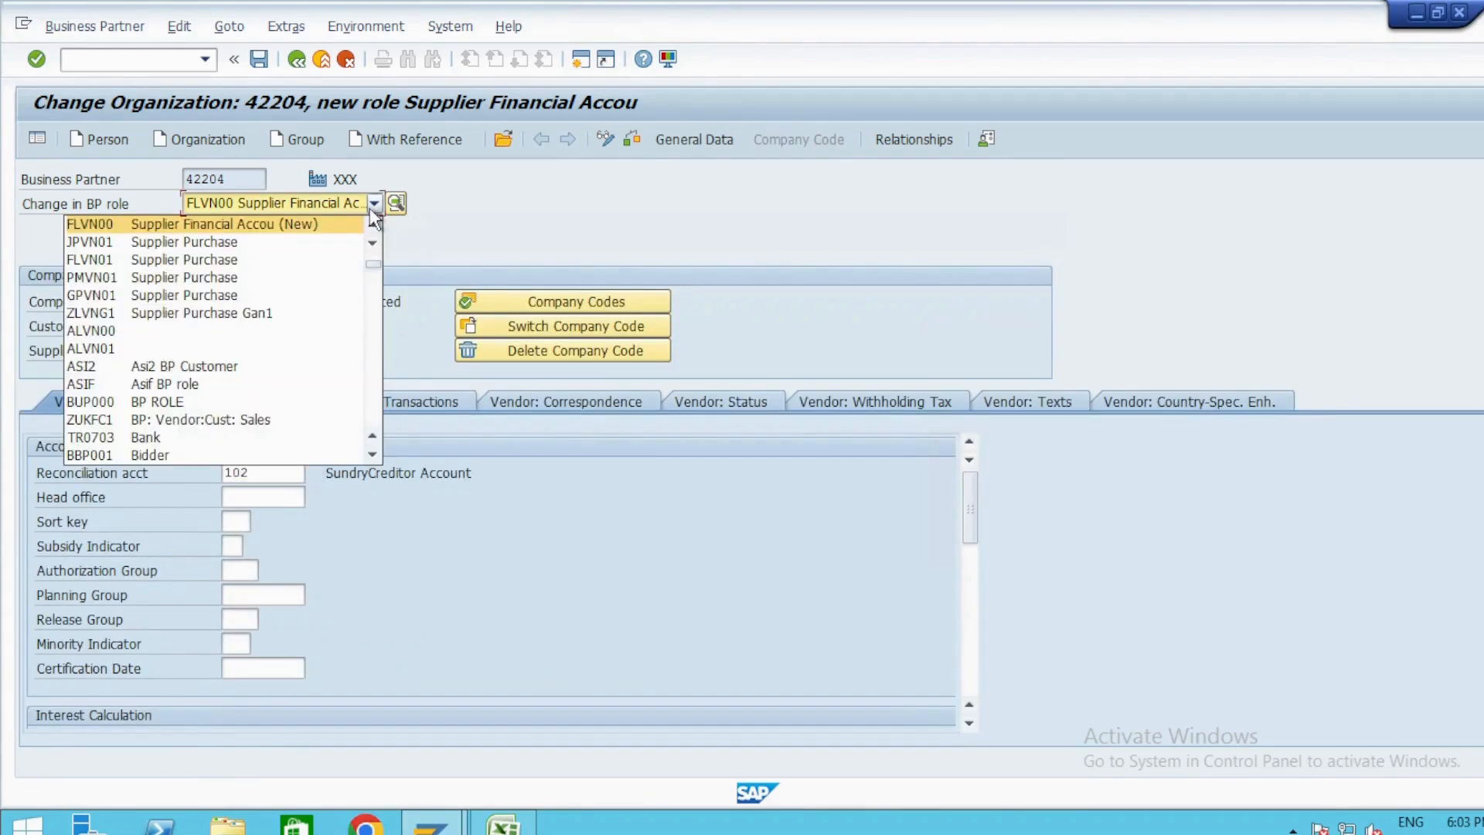
click(256, 259)
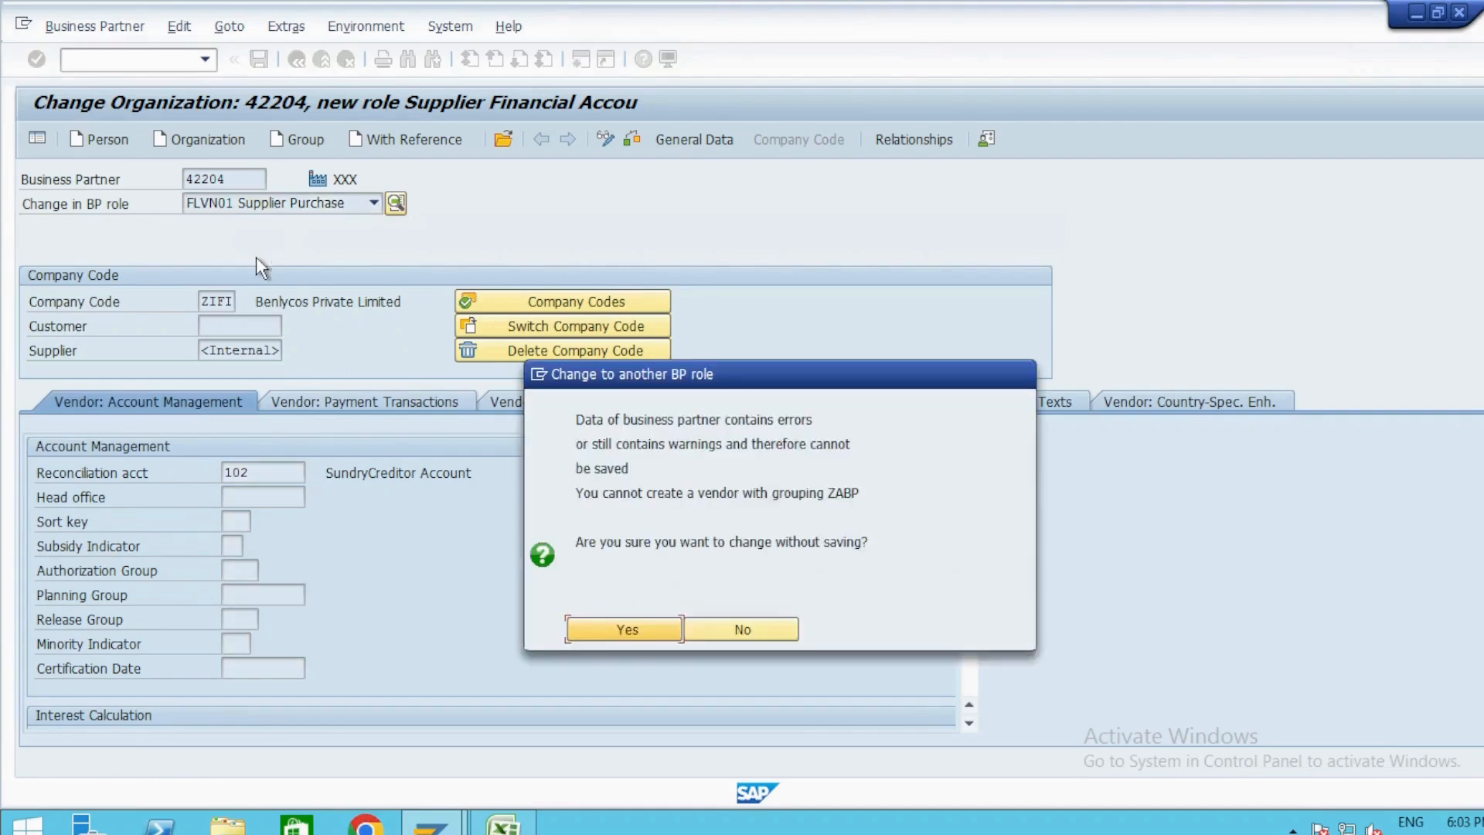
key(Return)
Enter Testing1 as the organization's name and choose the communication language under E for the supplier purchase role.
key(Tab)
key(Down)
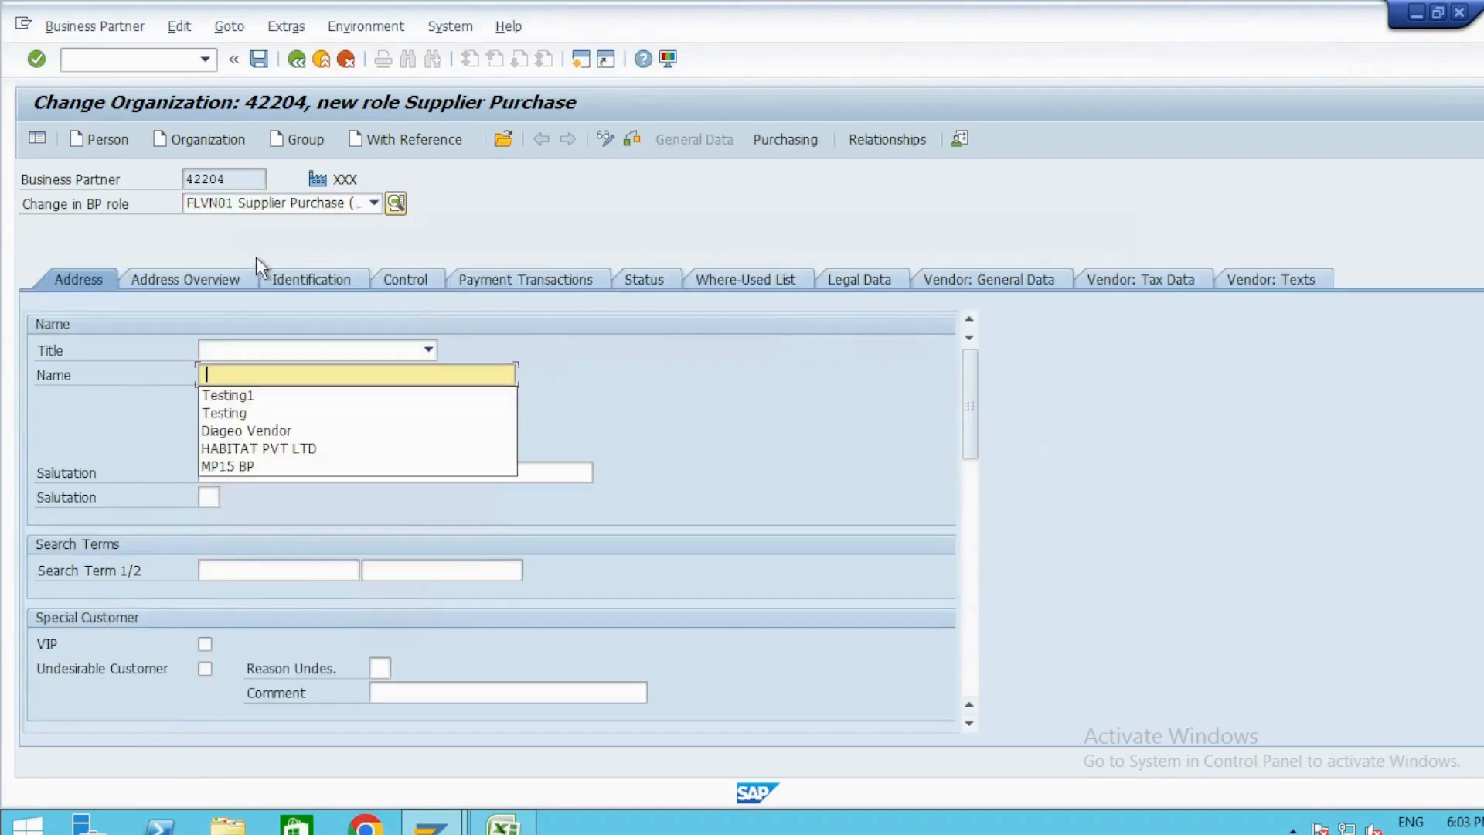
key(Down)
key(Return)
key(Return)
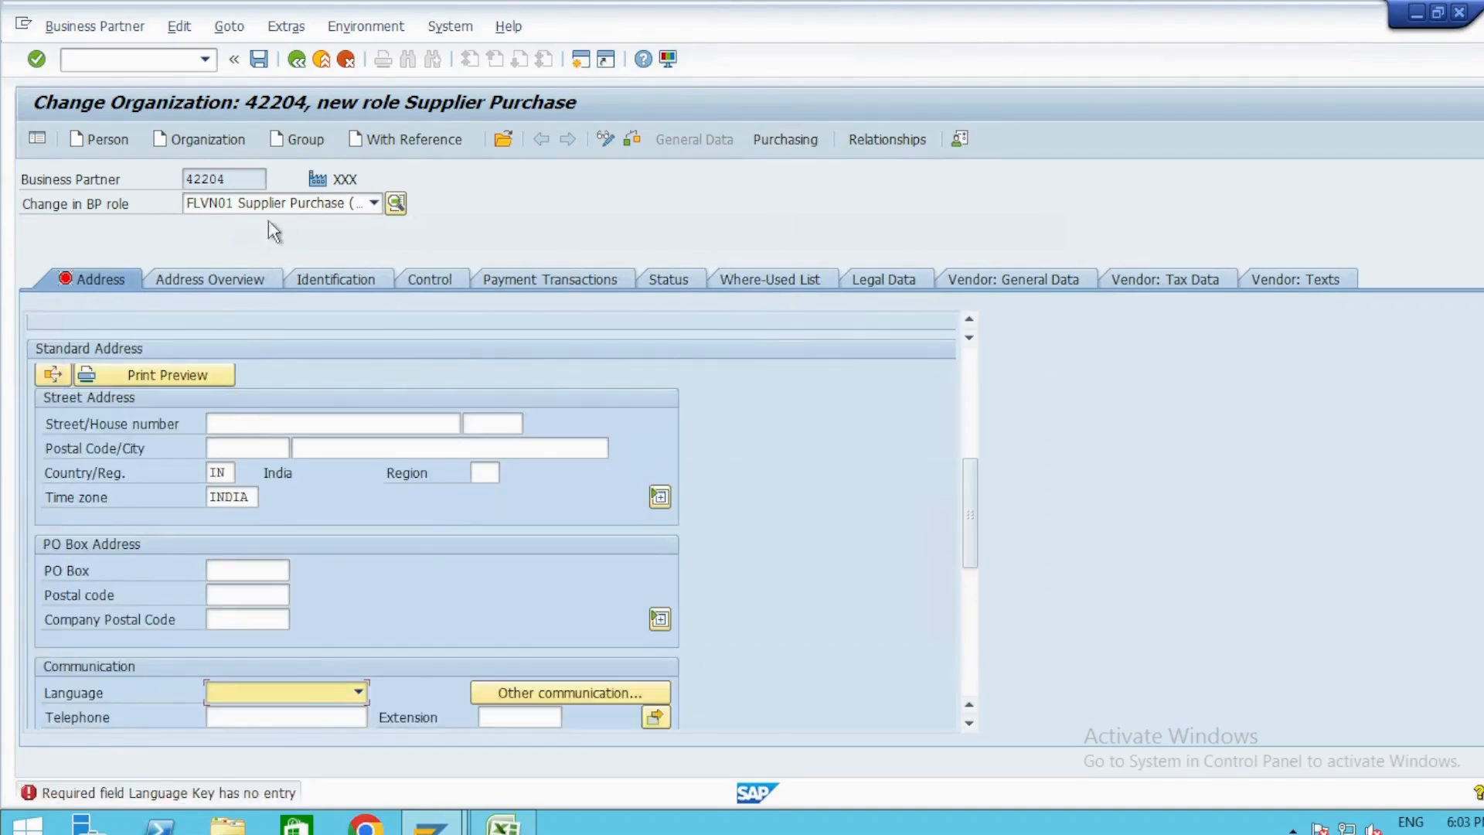
key(e)
key(Return)
scroll(439, 524, up, 5)
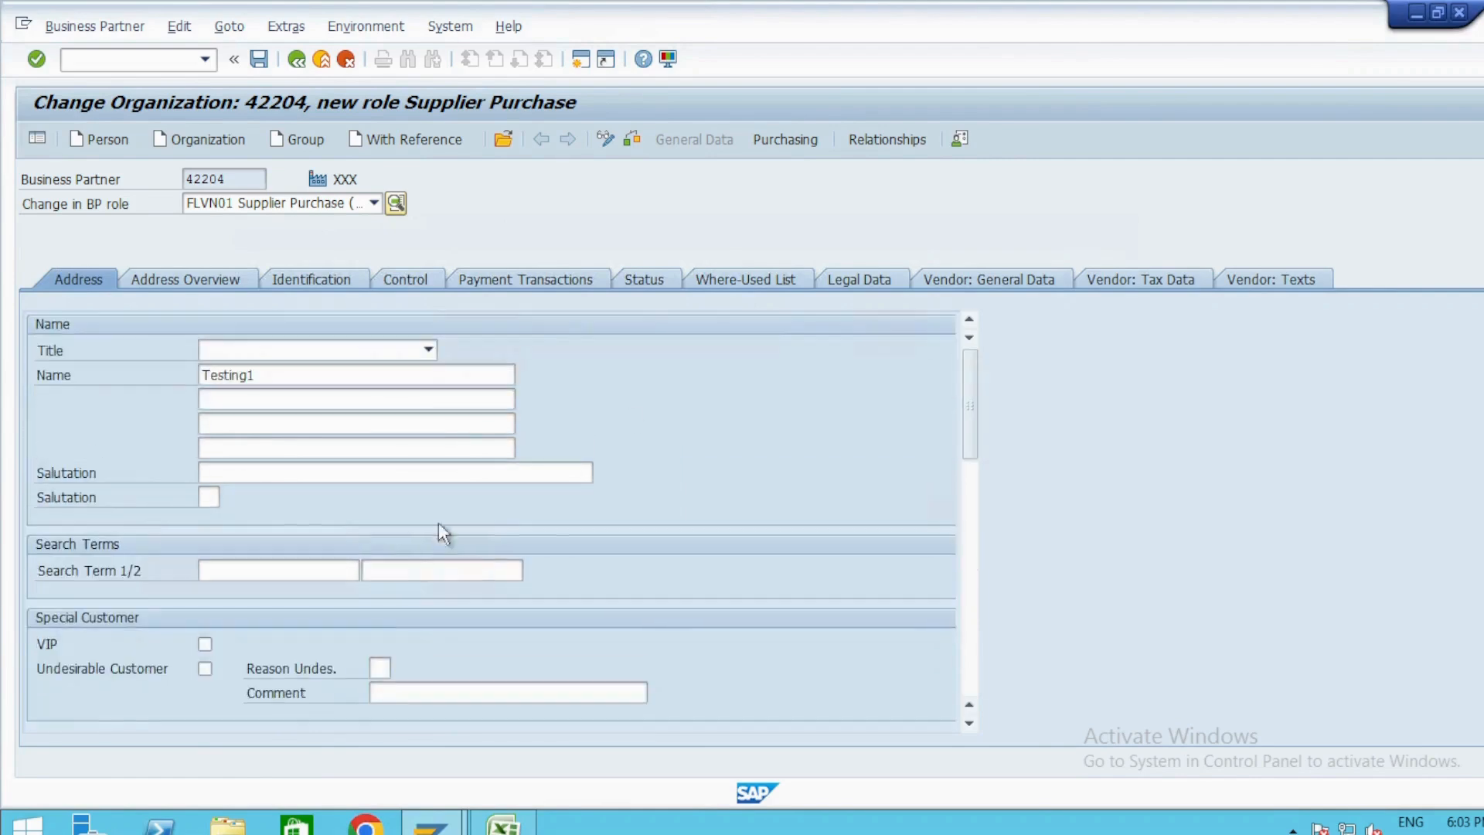
Open the Purchasing data and assign purchasing organization ZLOG.
click(785, 139)
click(204, 300)
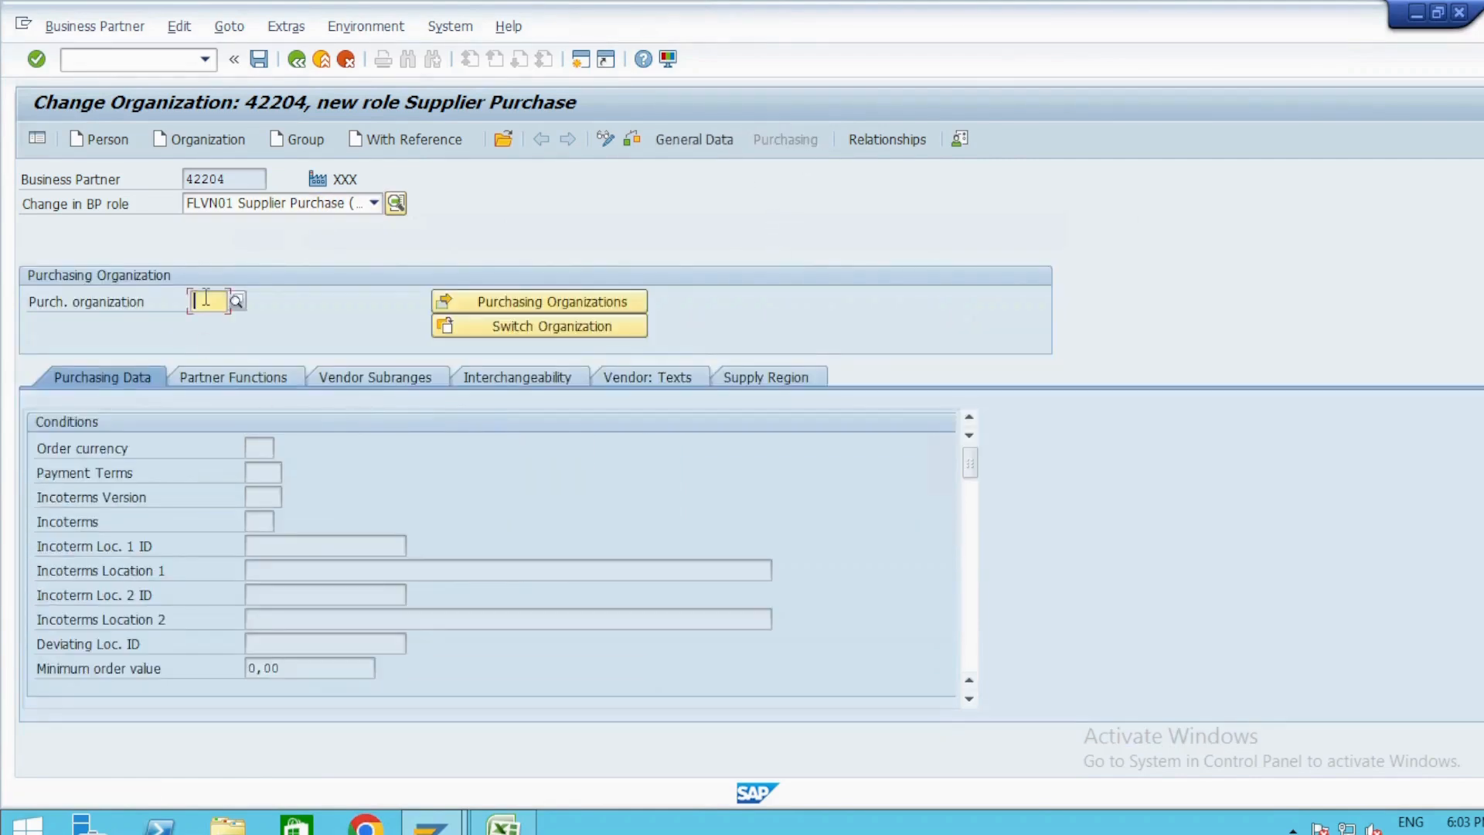
click(208, 321)
key(Return)
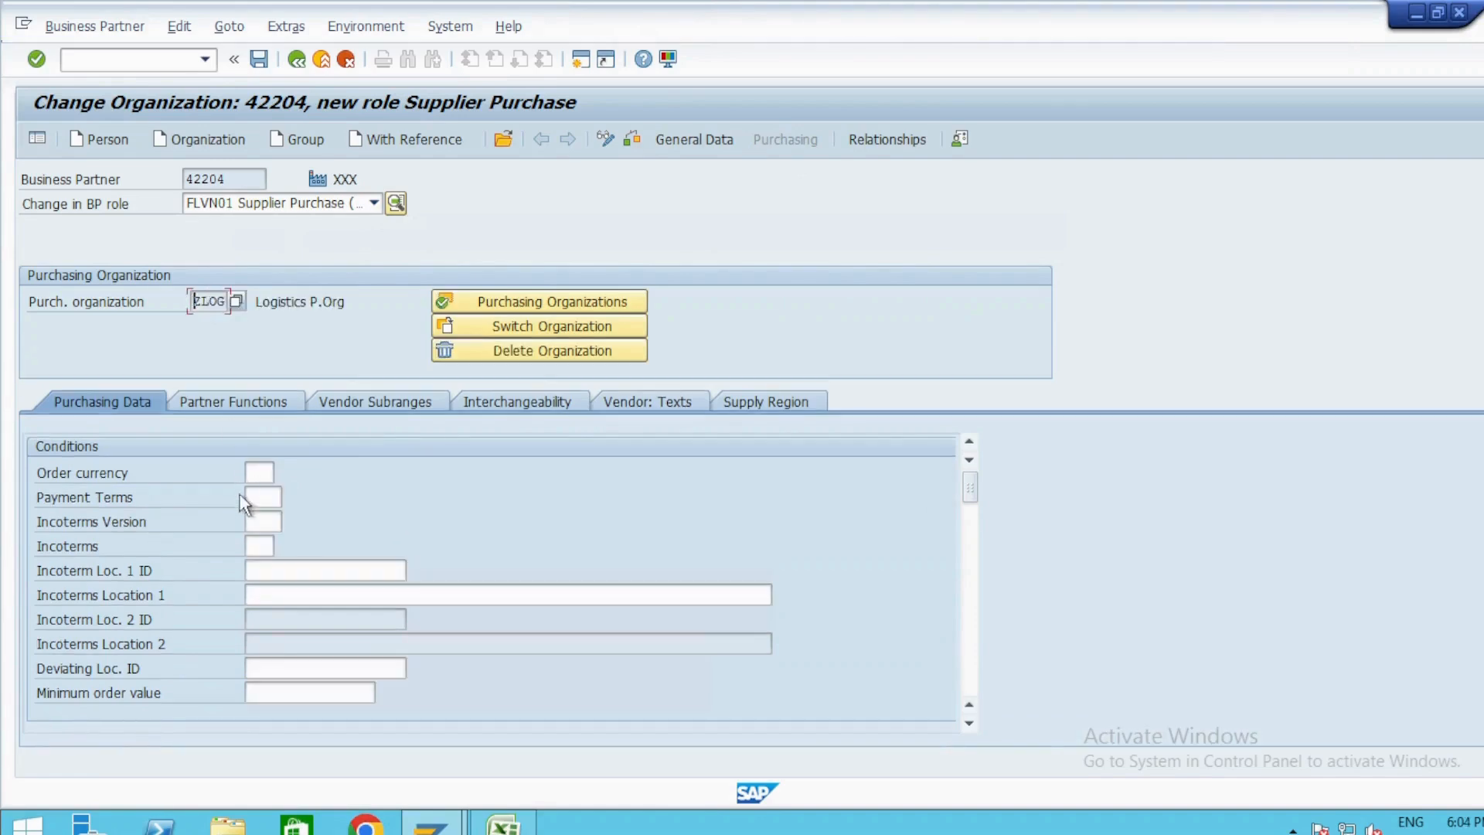
Set the order currency to INR and try to save the supplier purchase role.
click(263, 468)
text(INR)
key(Return)
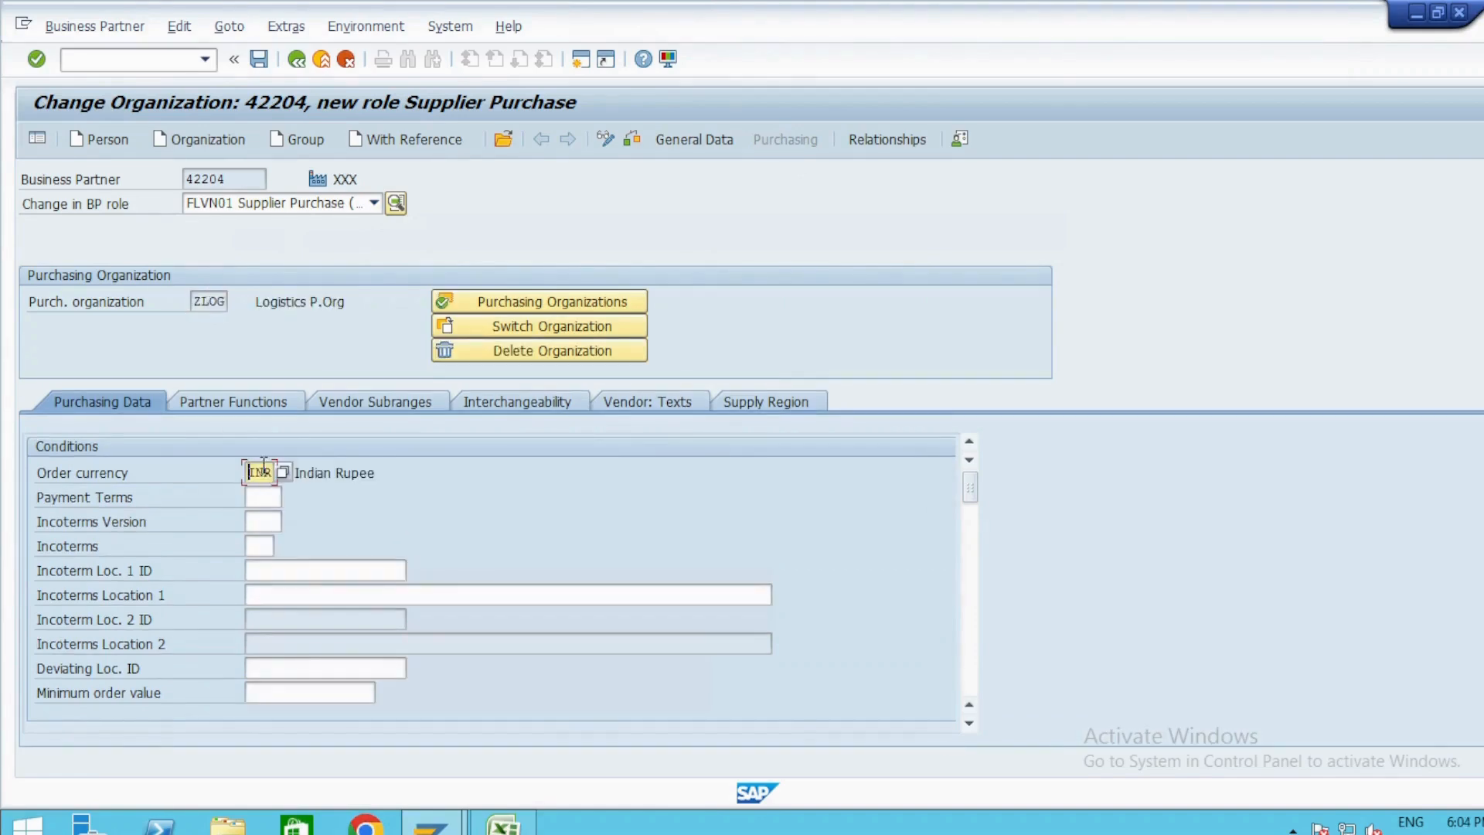
click(260, 60)
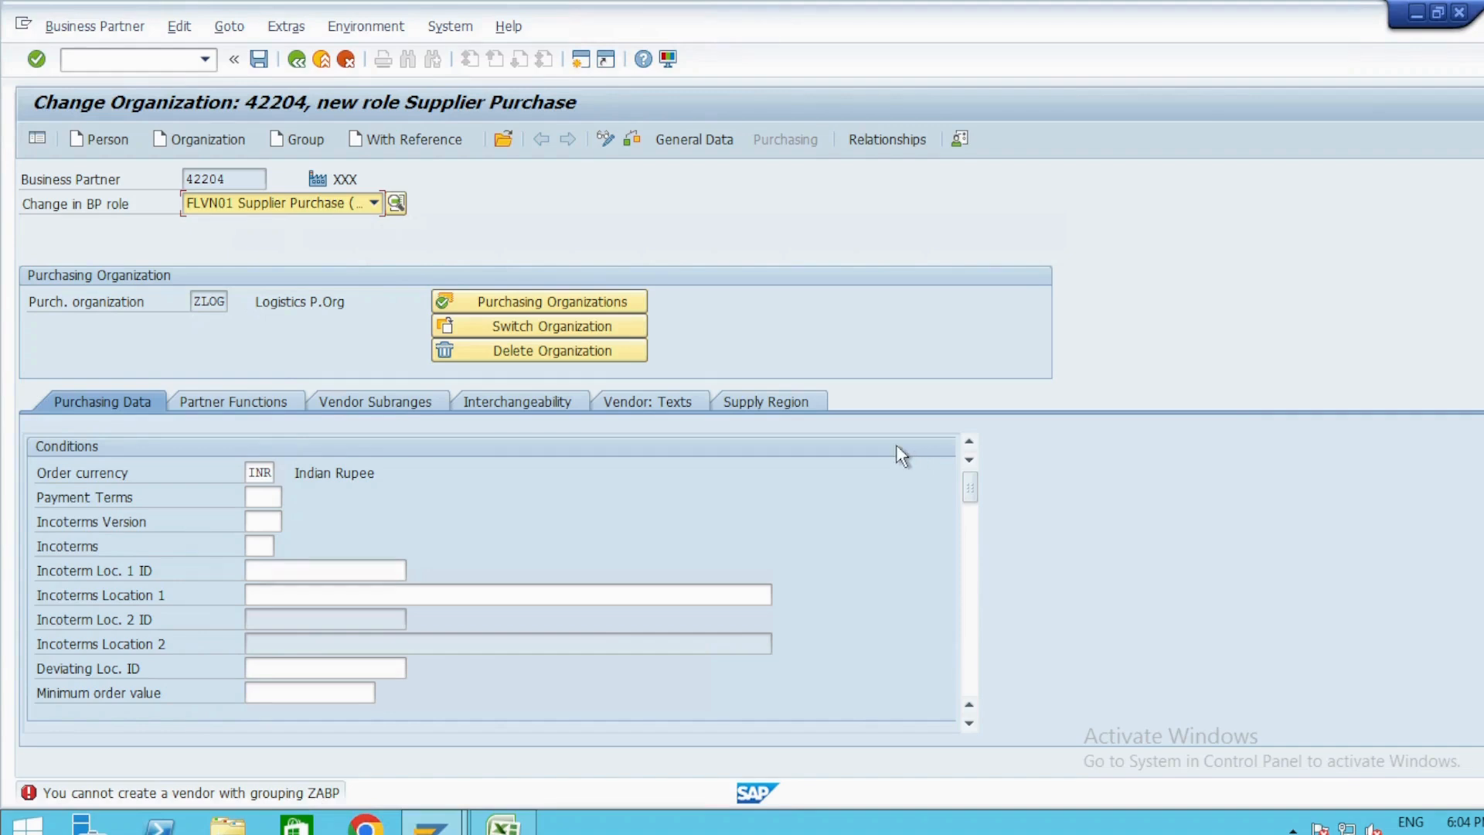
Examine the supplier entries in the BP role list and review the role codes, BP and Create VAG notes in Excel.
click(374, 203)
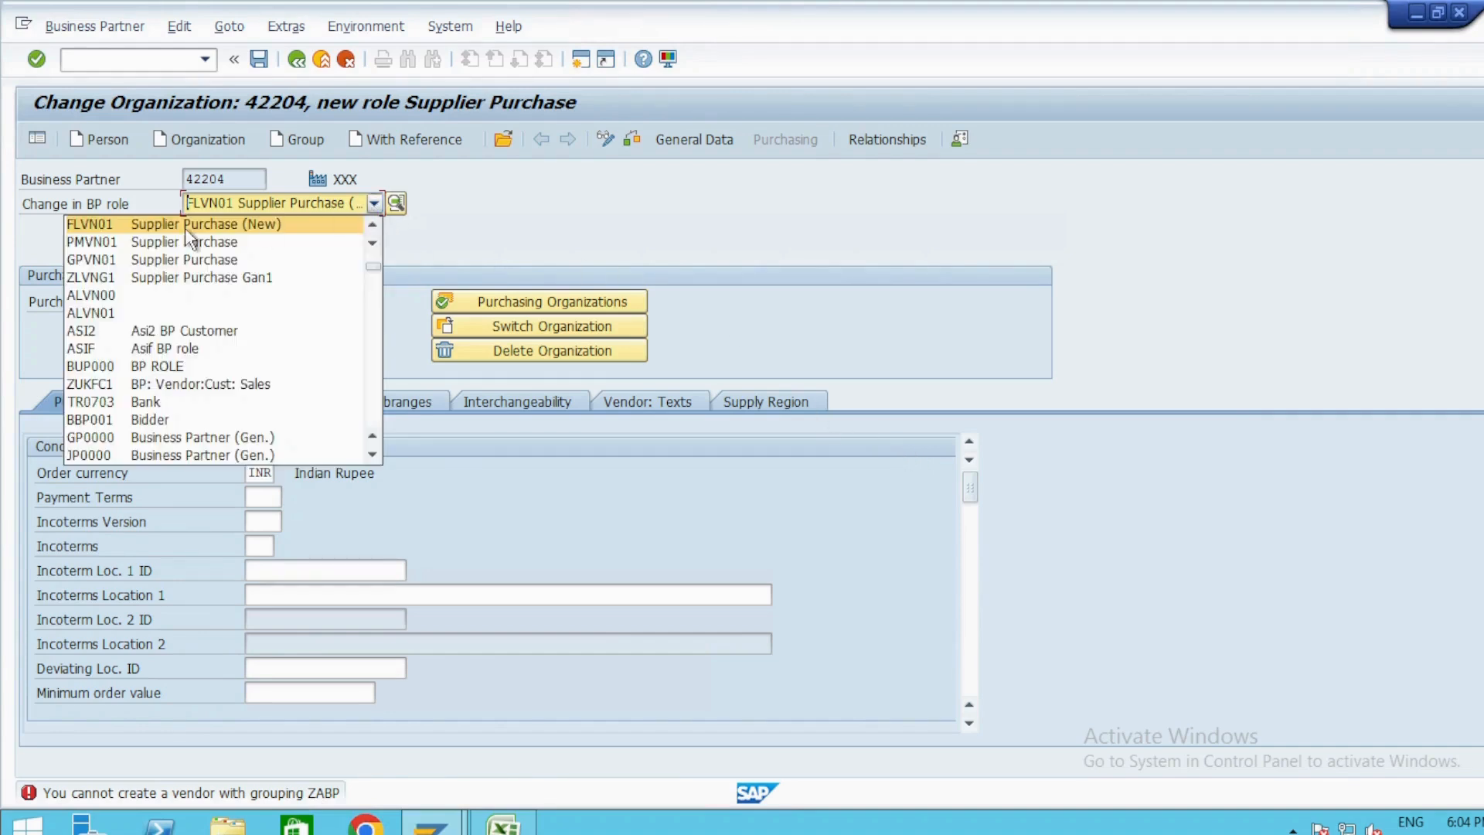
scroll(174, 267, up, 1)
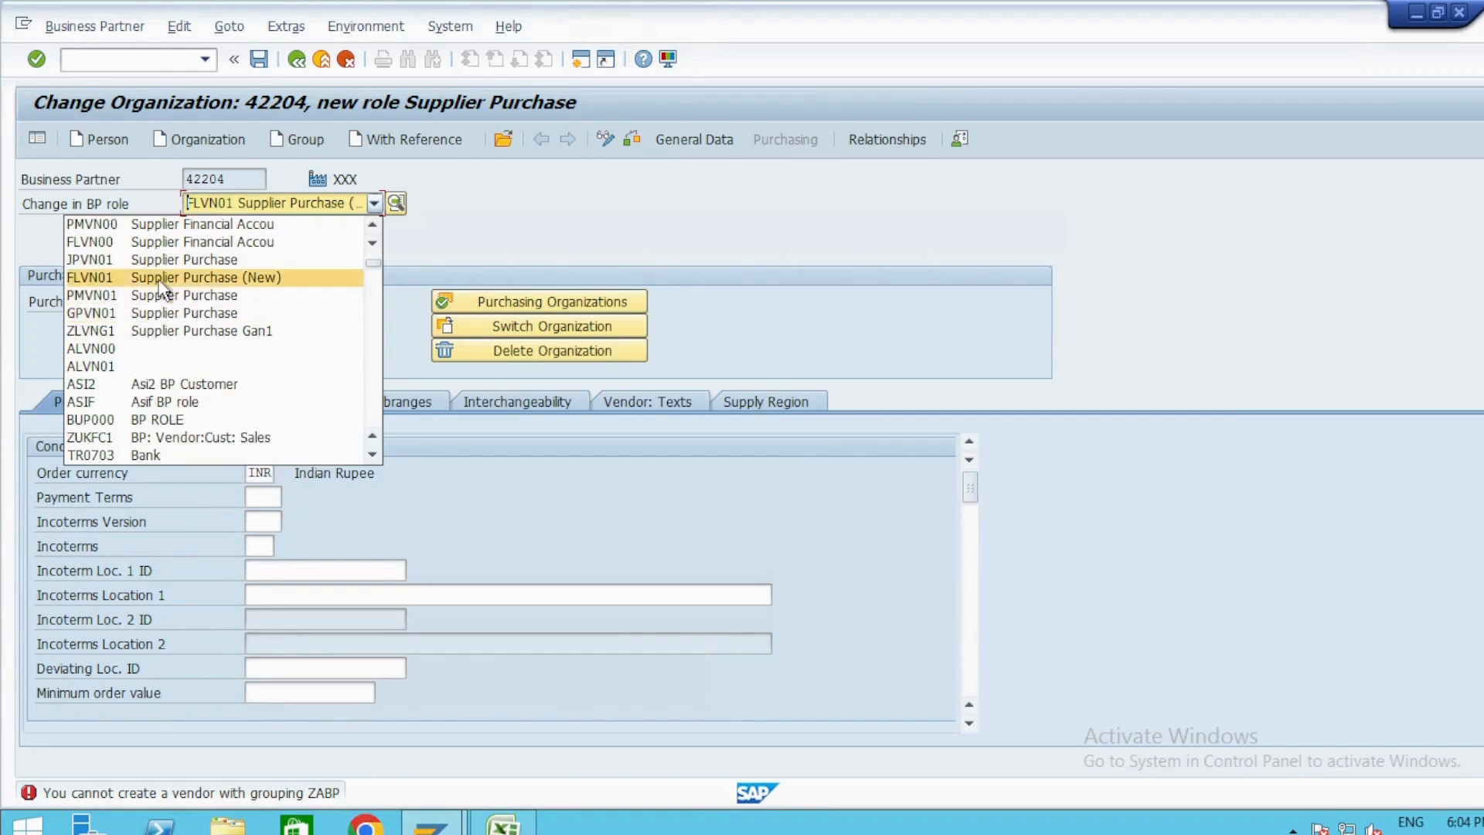
key(alt+Tab)
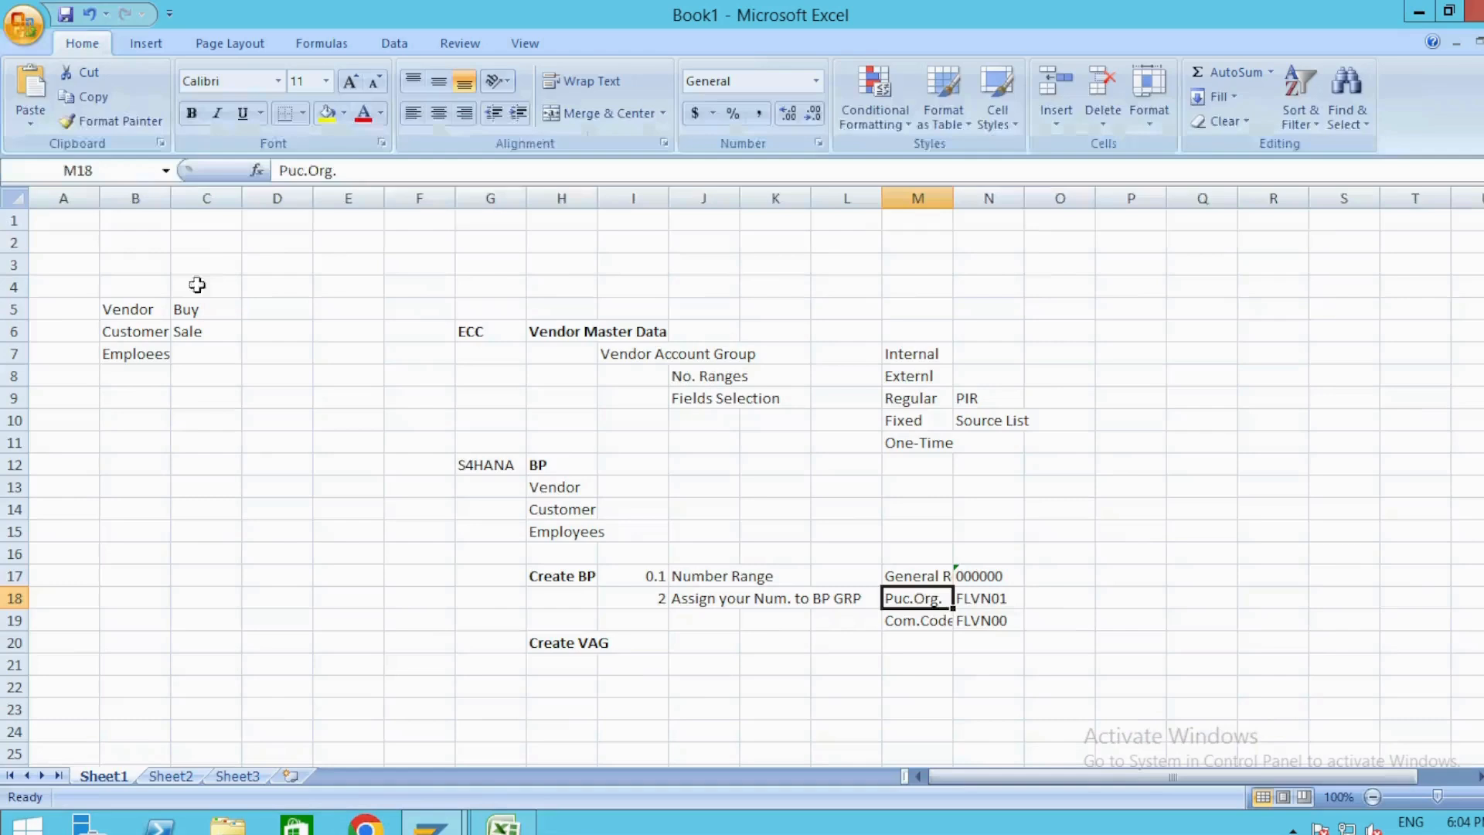
drag(989, 599, 994, 620)
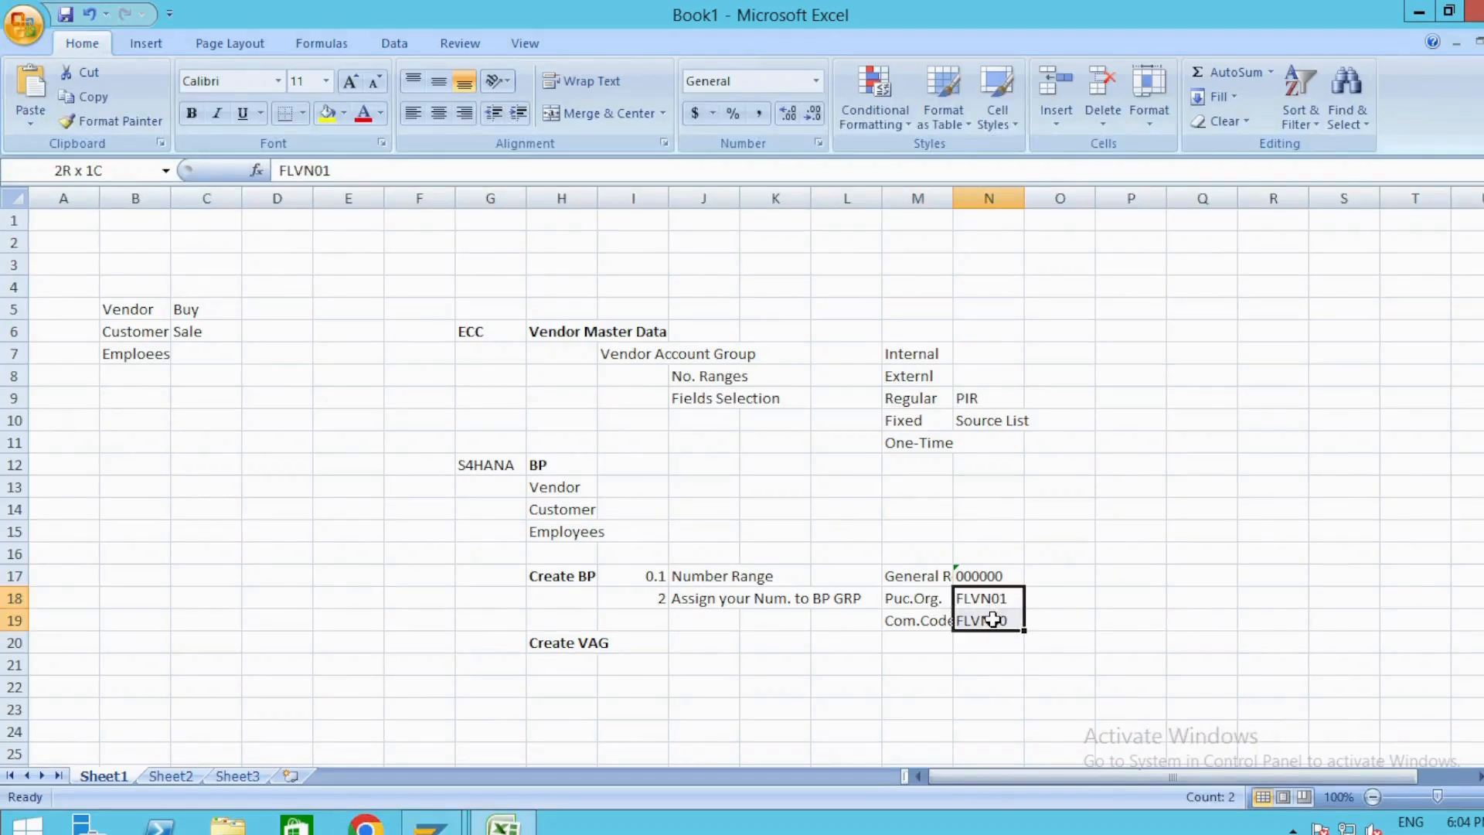
click(1036, 573)
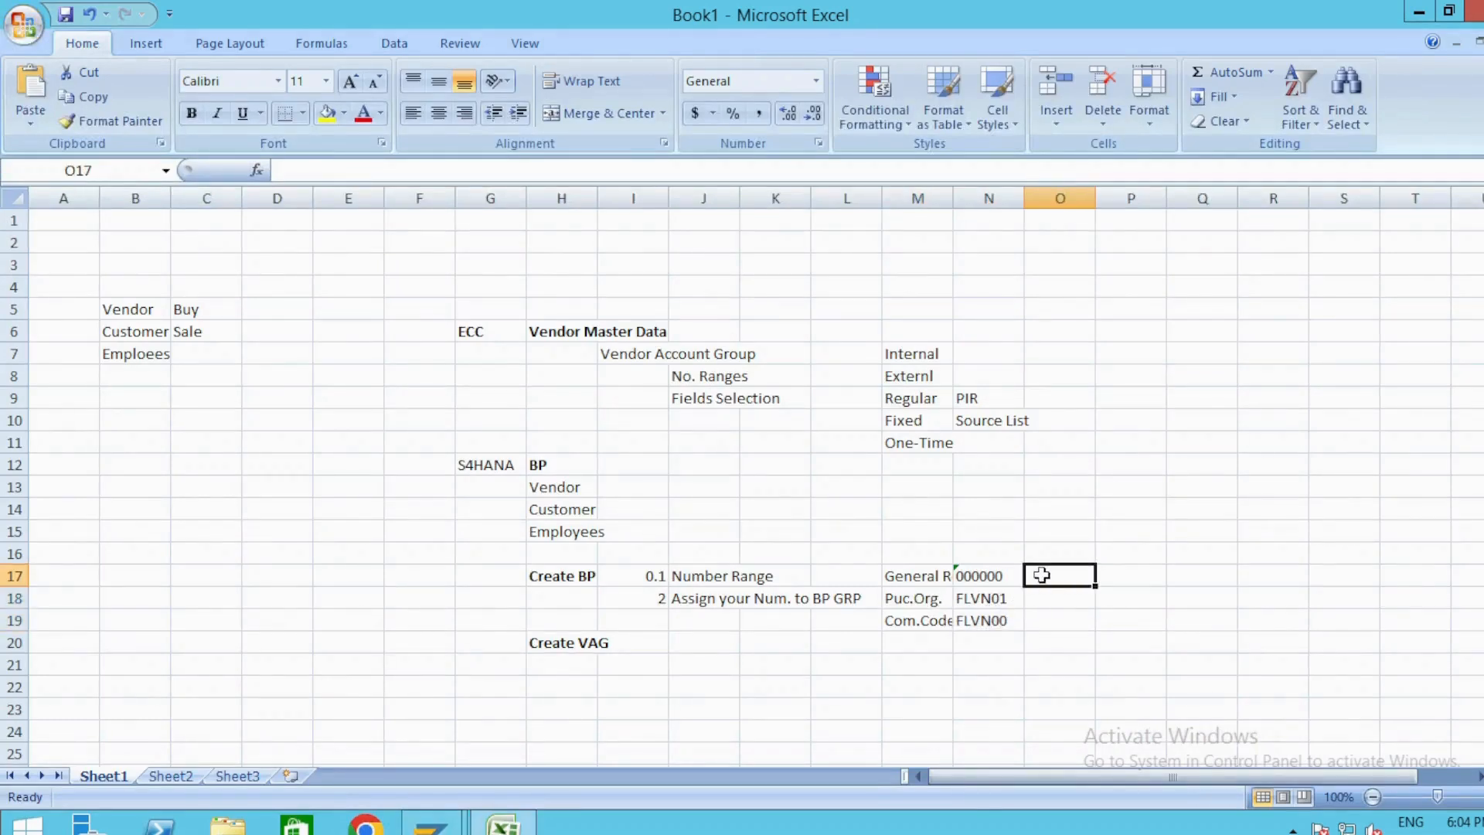
click(546, 464)
key(shift+Down)
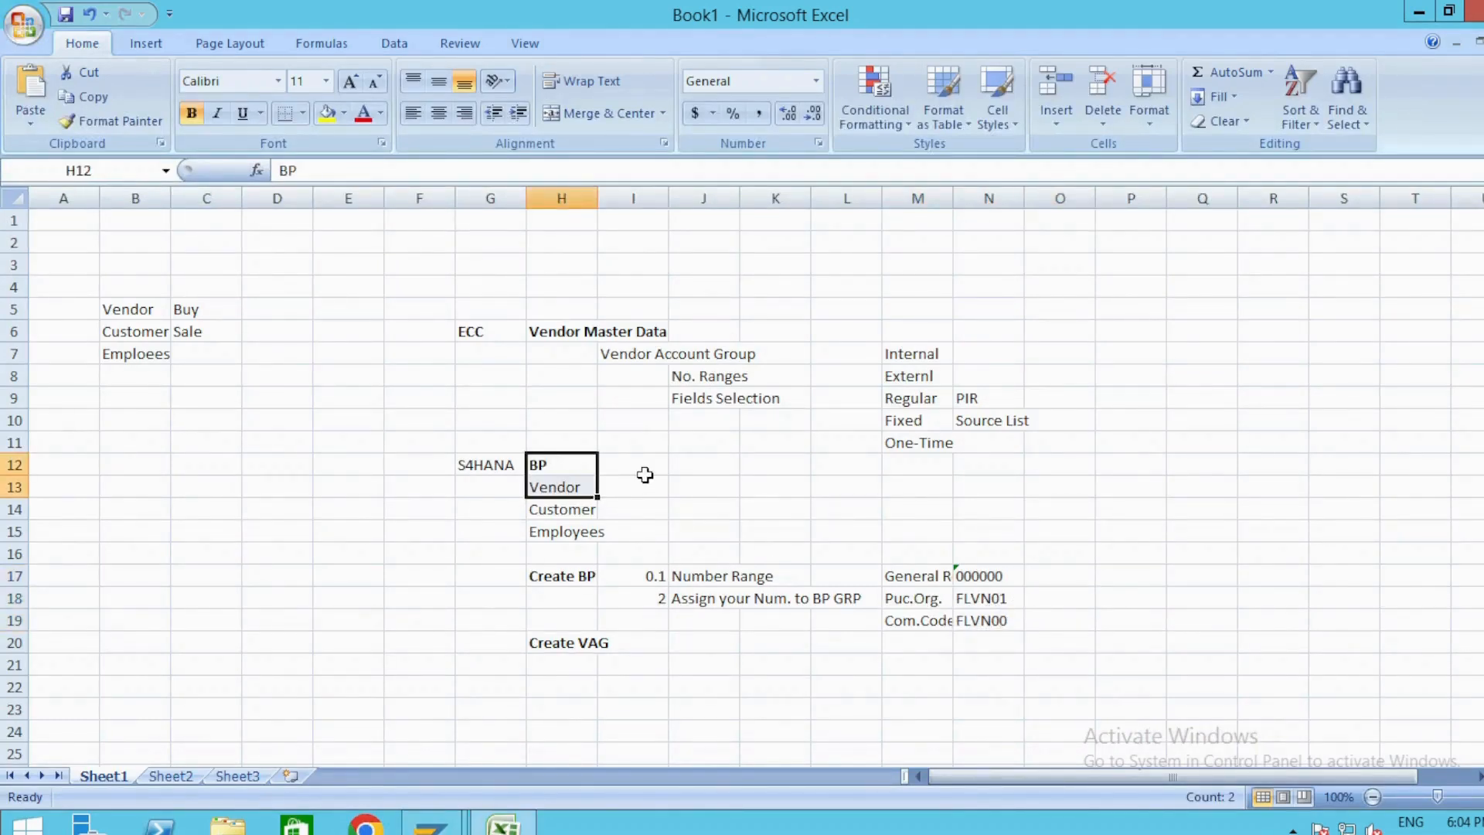
key(alt+Tab)
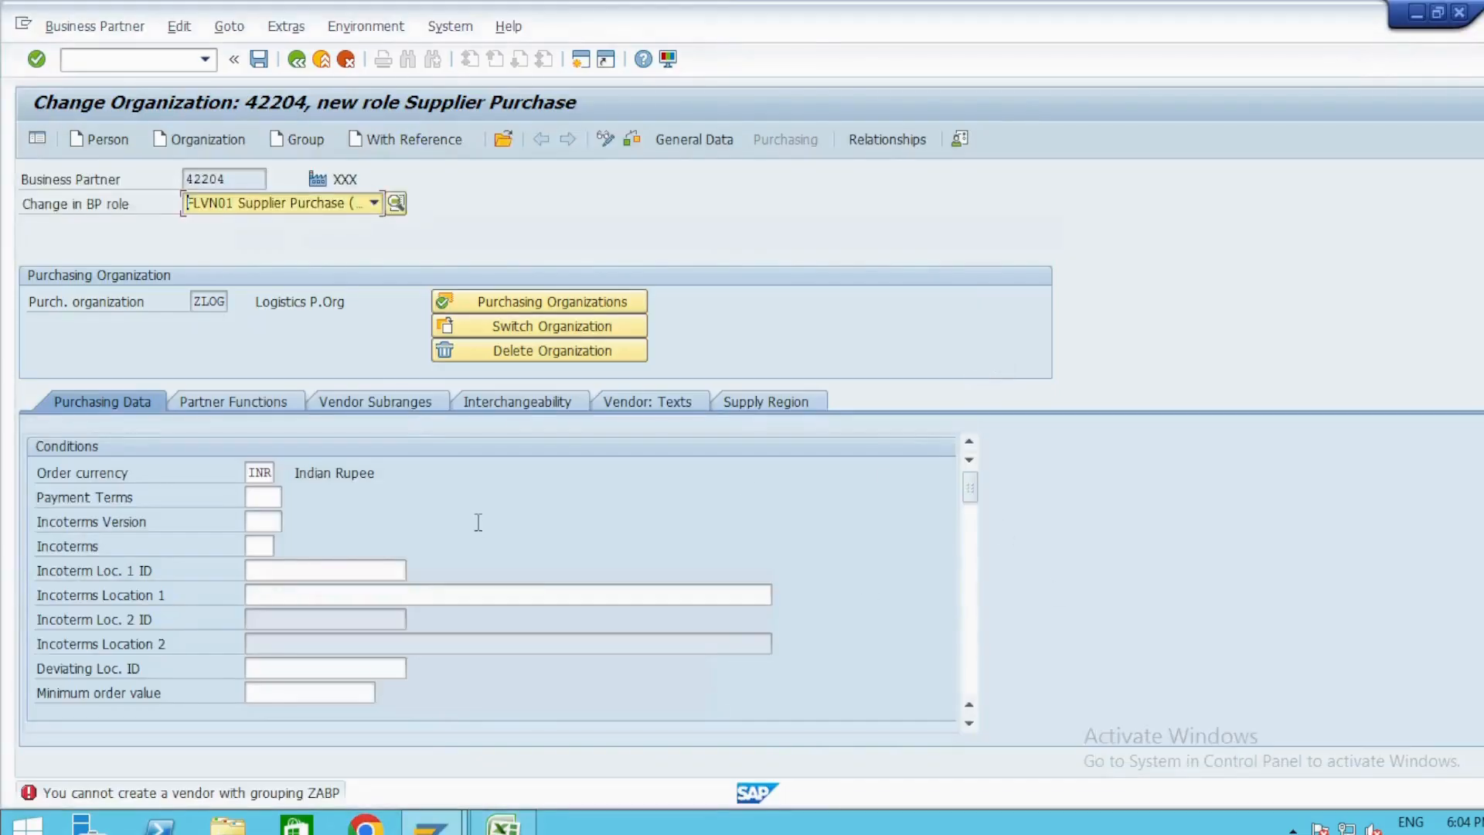
key(alt+Tab)
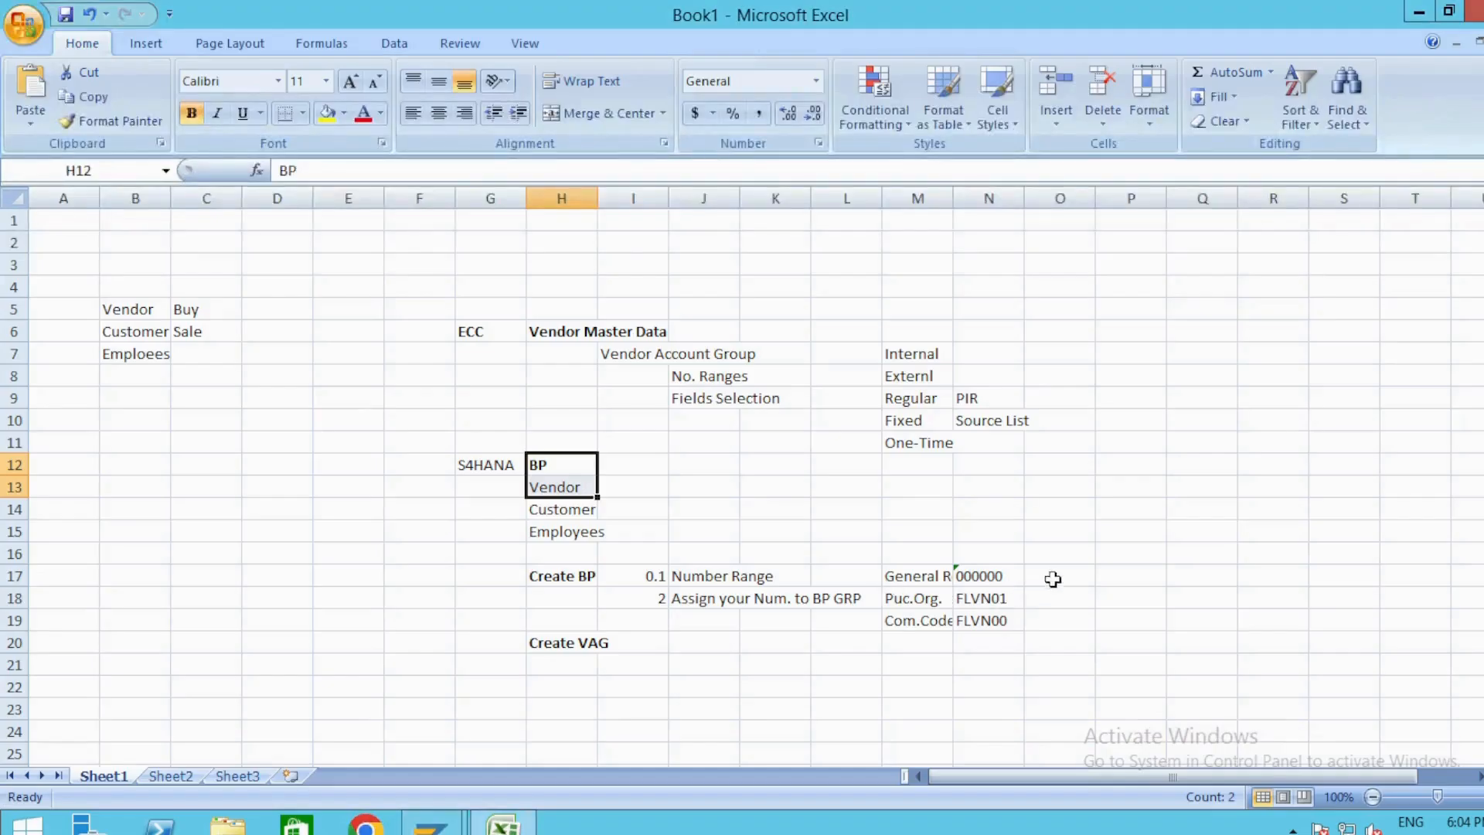
click(569, 640)
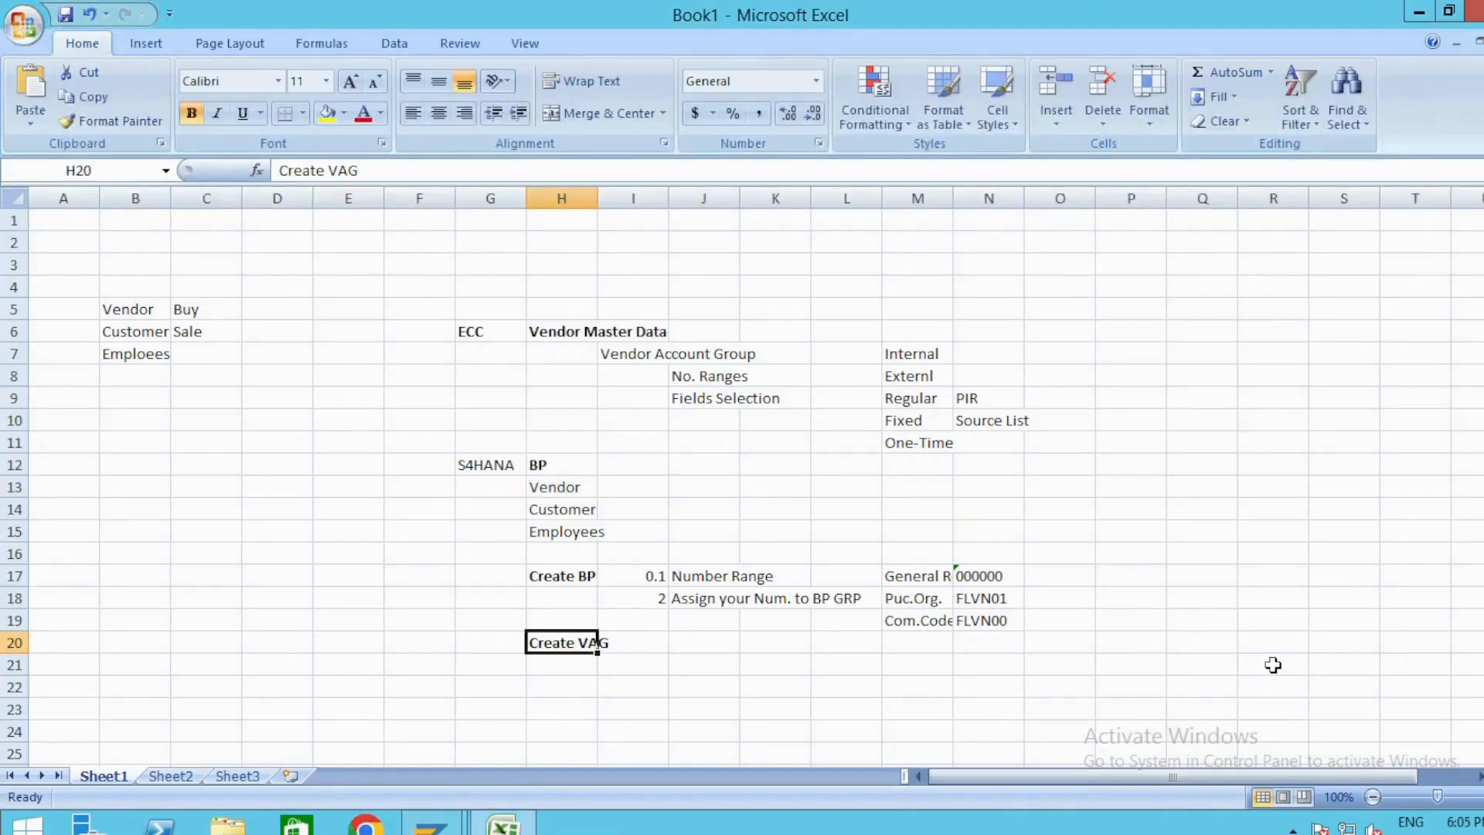
Return to SAP, revalidate the purchasing data, and try to save the business partner again.
key(alt+Tab)
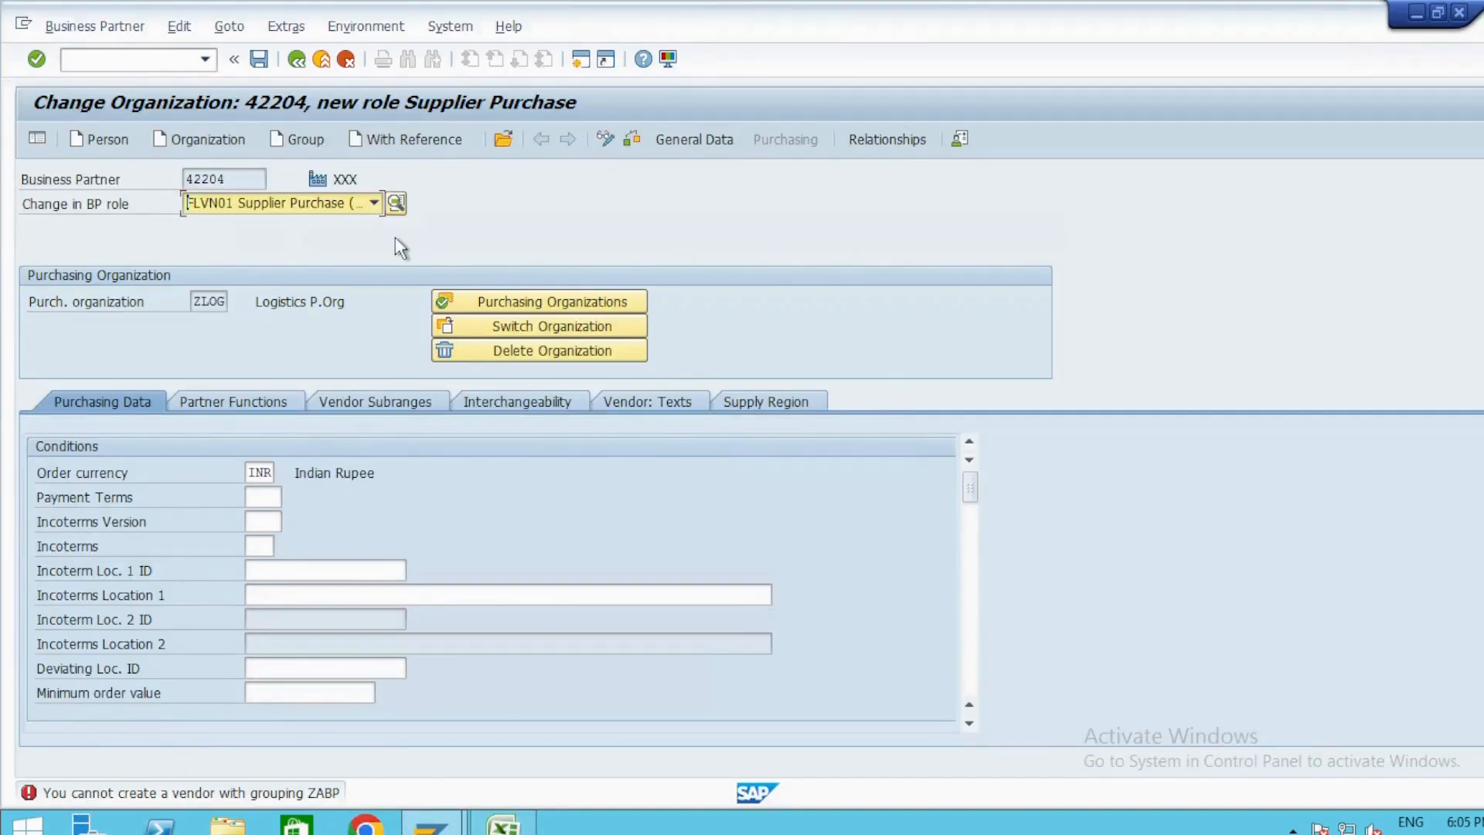
key(Return)
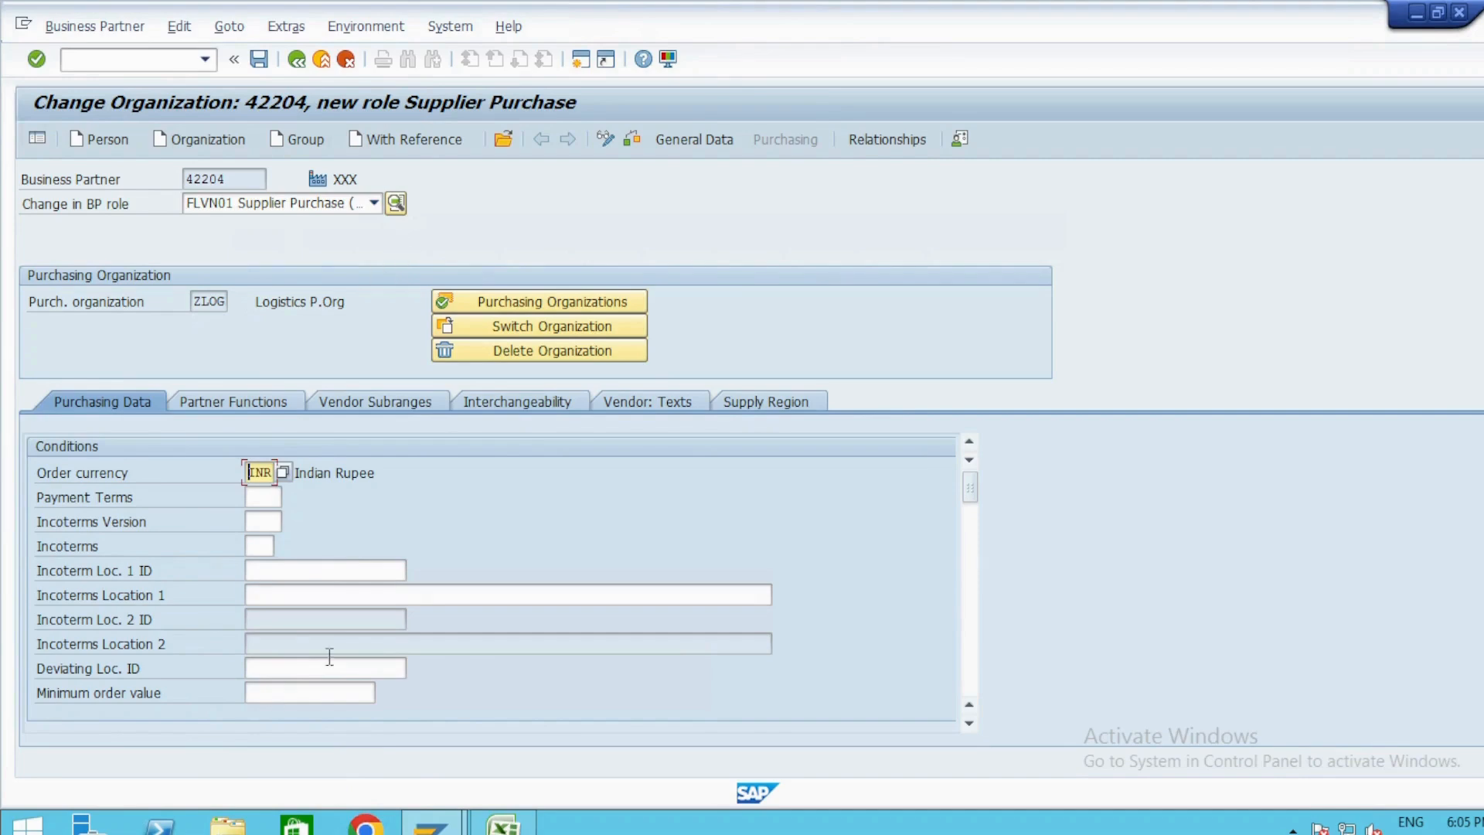
click(259, 59)
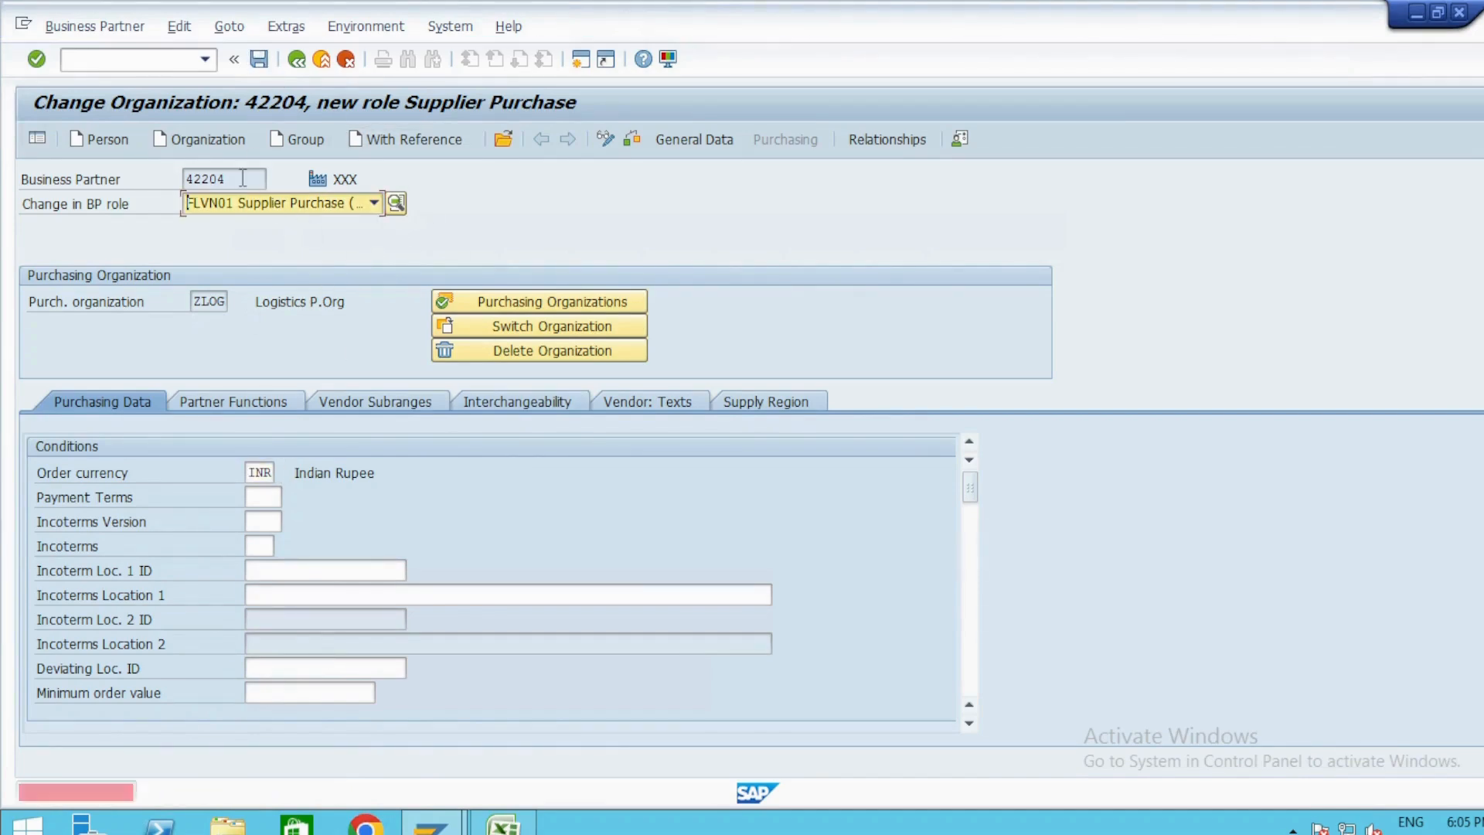
Revalidate the purchasing data, copy the business partner number and try to save the supplier purchase role.
key(Return)
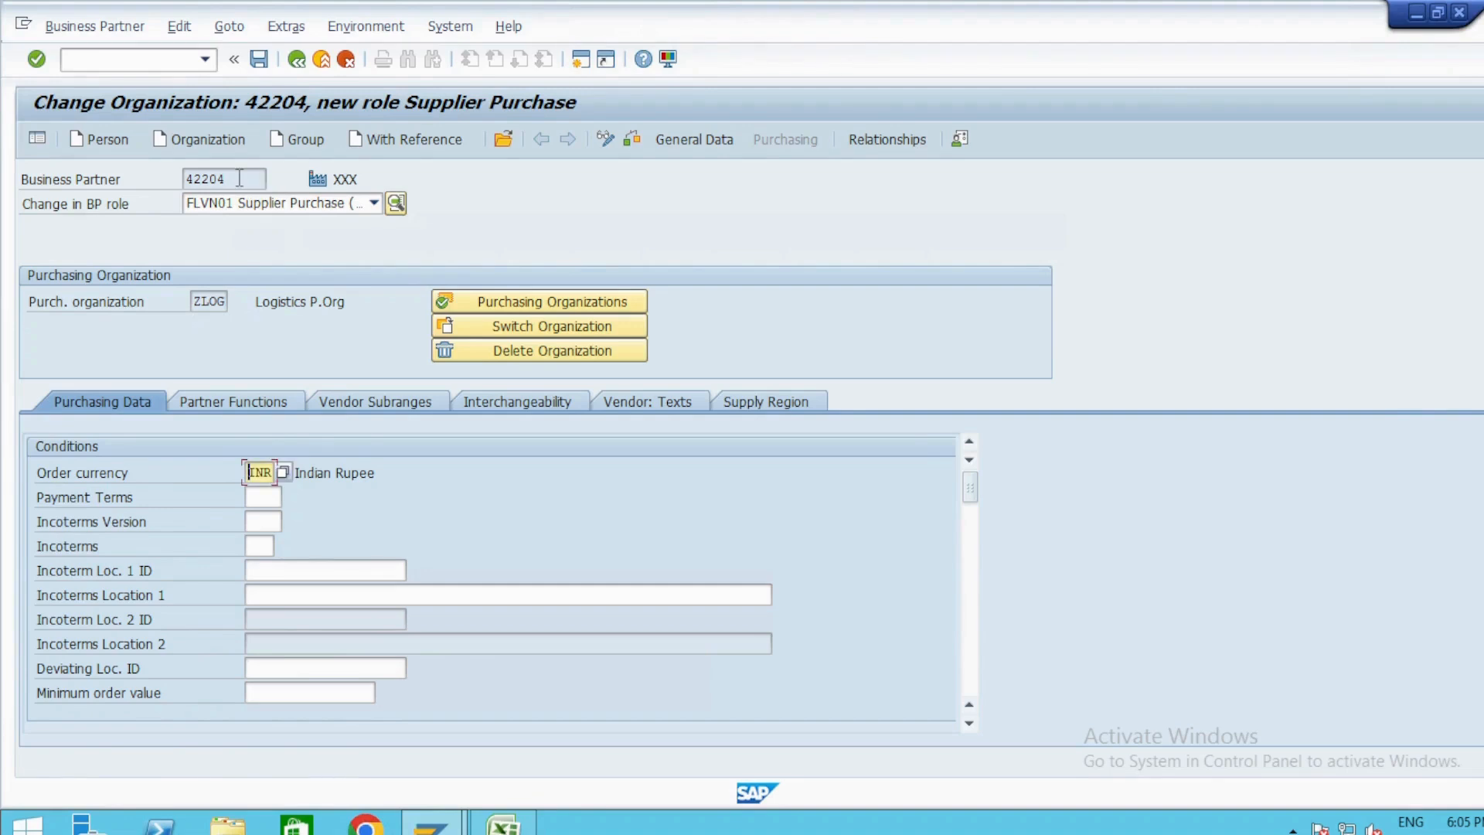
drag(240, 178, 128, 176)
key(ctrl+c)
click(259, 59)
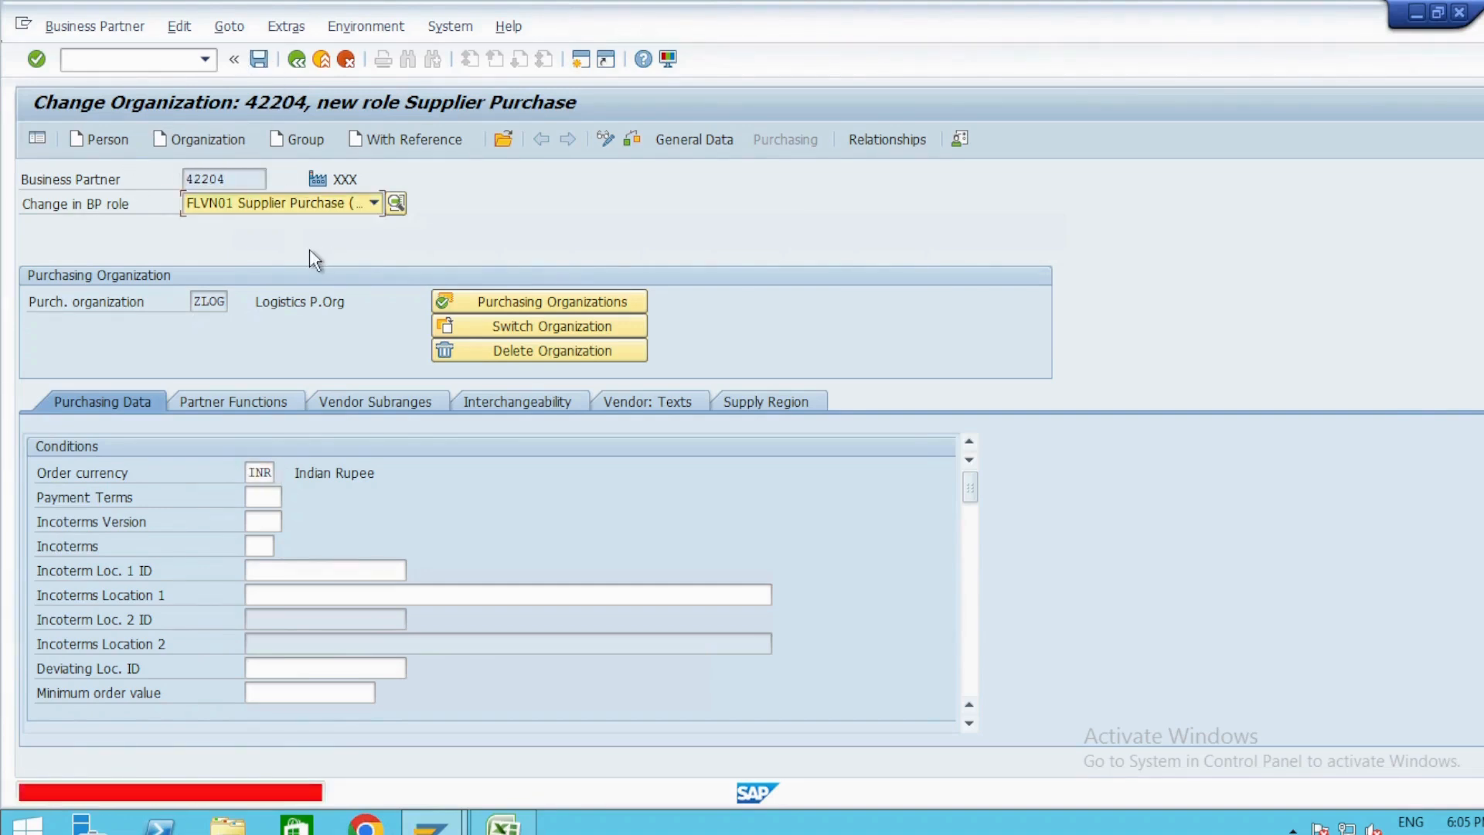
Open the Create Purchase Order transaction and enter the copied business partner number as the supplier.
click(158, 66)
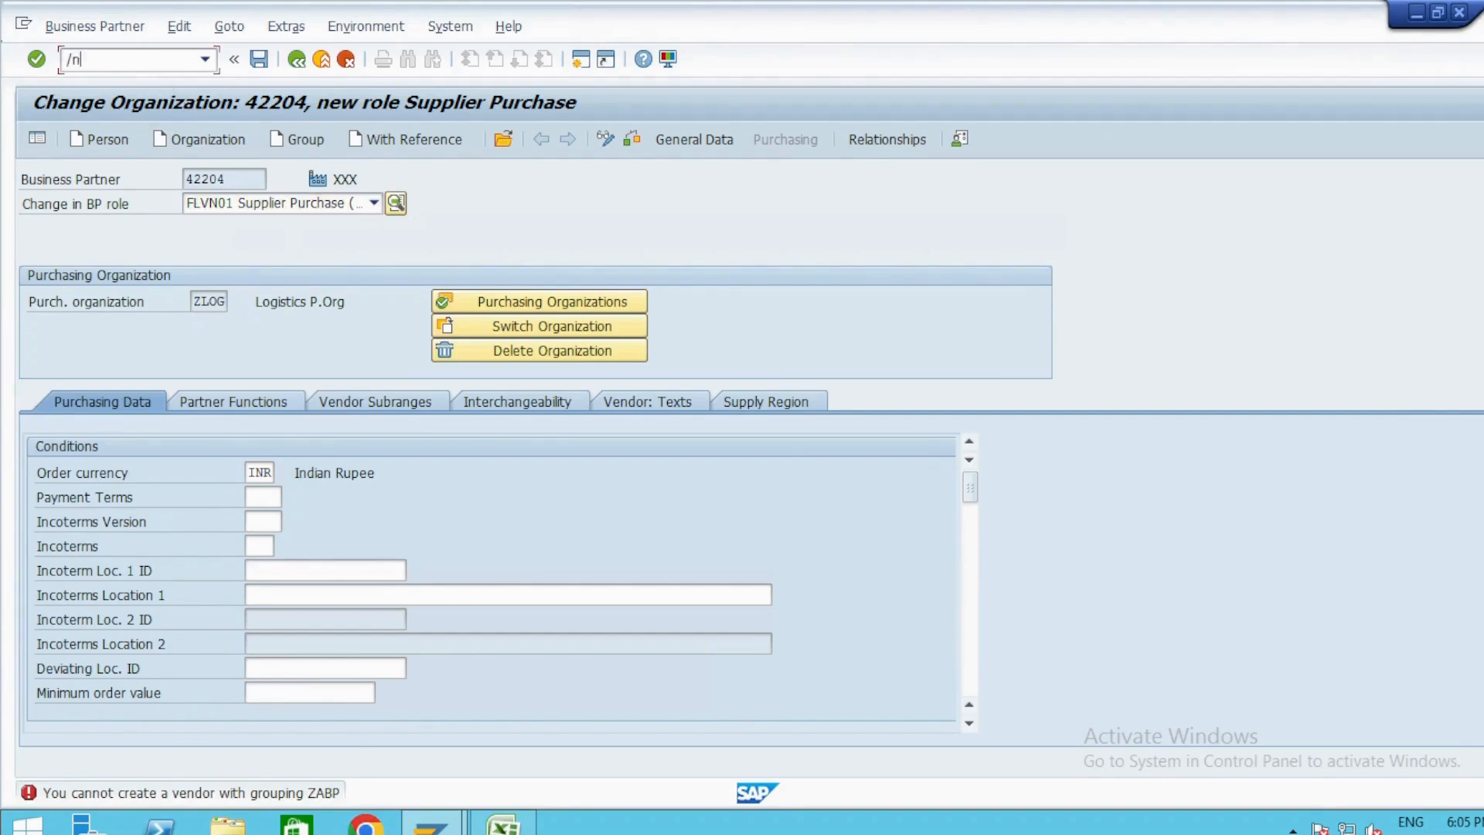
key(Return)
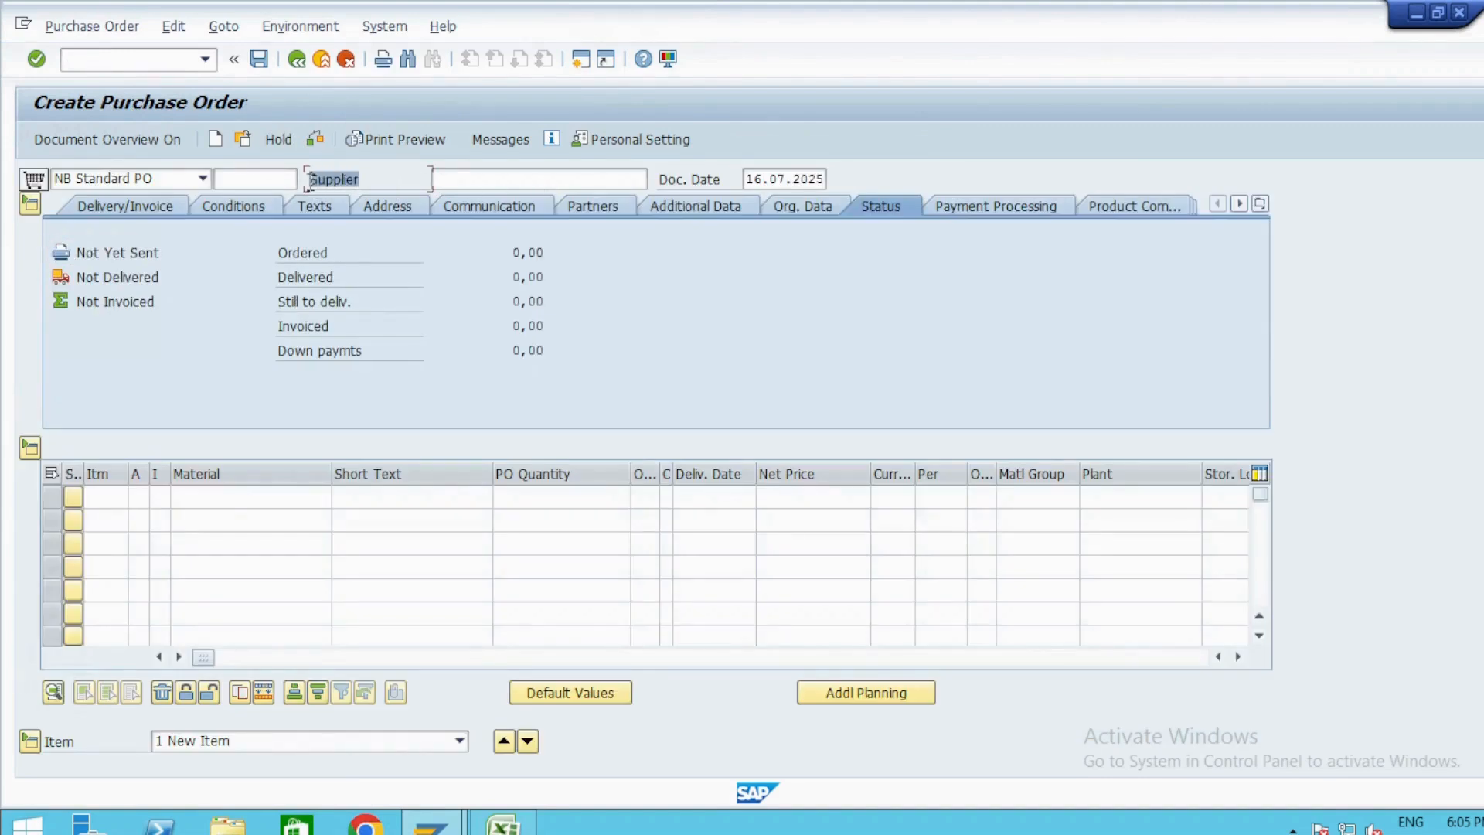
click(536, 179)
text(42204)
key(Return)
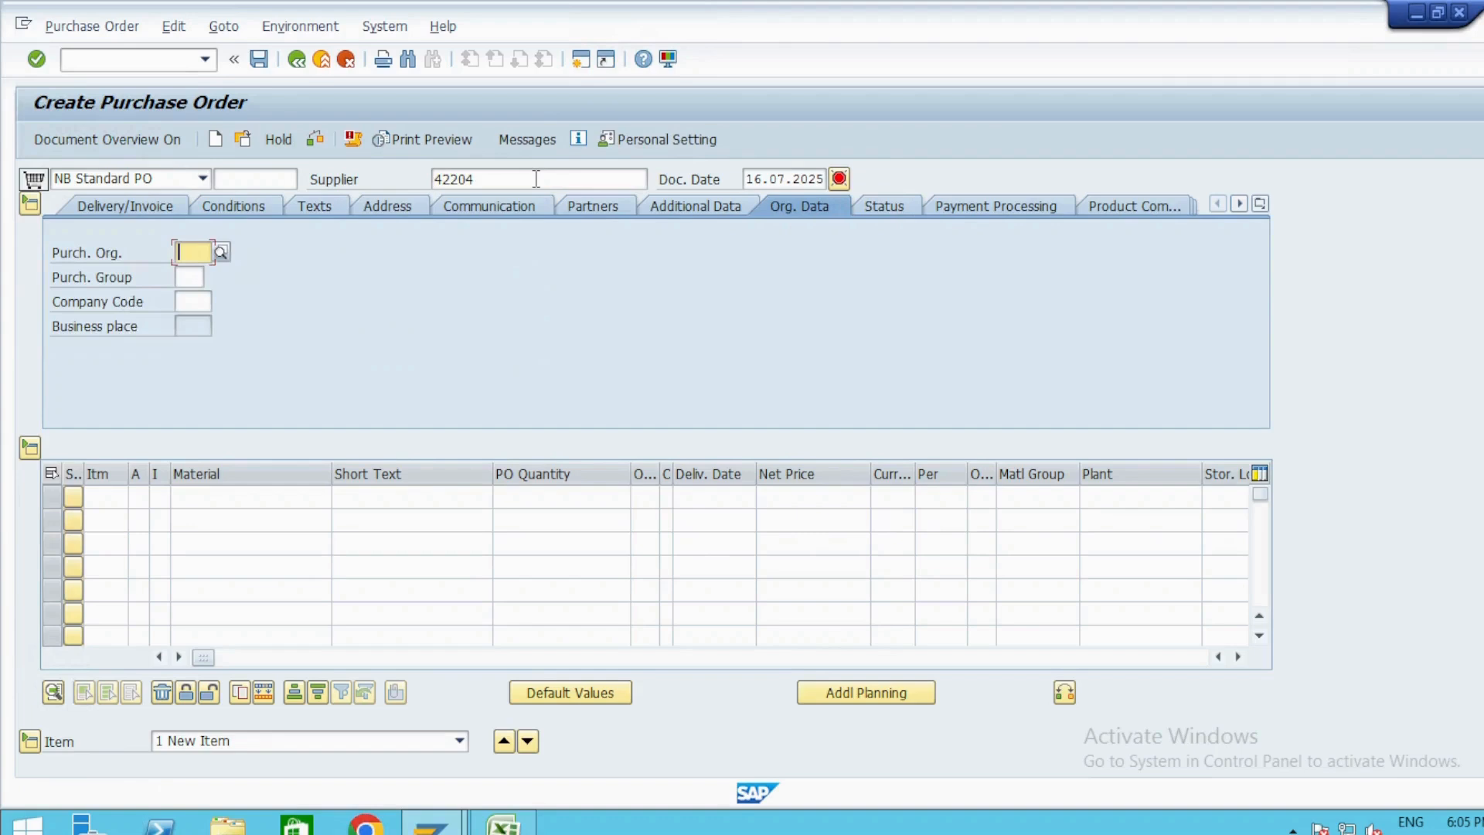
Set purchasing organization ZLOG, purchasing group 000 and company code ZLOG in the order's organizational data, then check the supplier entry.
key(space)
key(Tab)
key(space)
key(Tab)
key(space)
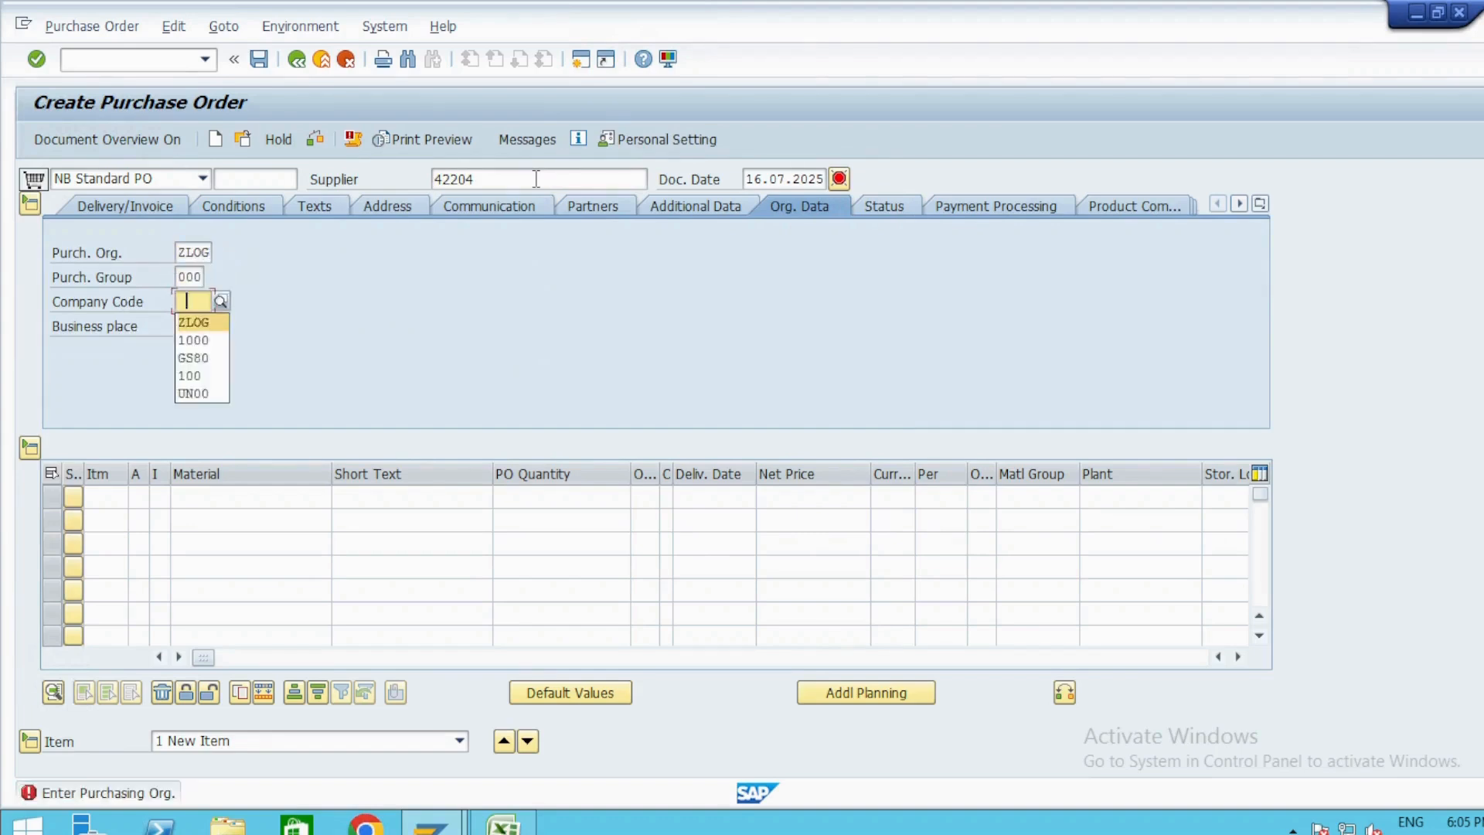
key(Return)
key(Return)
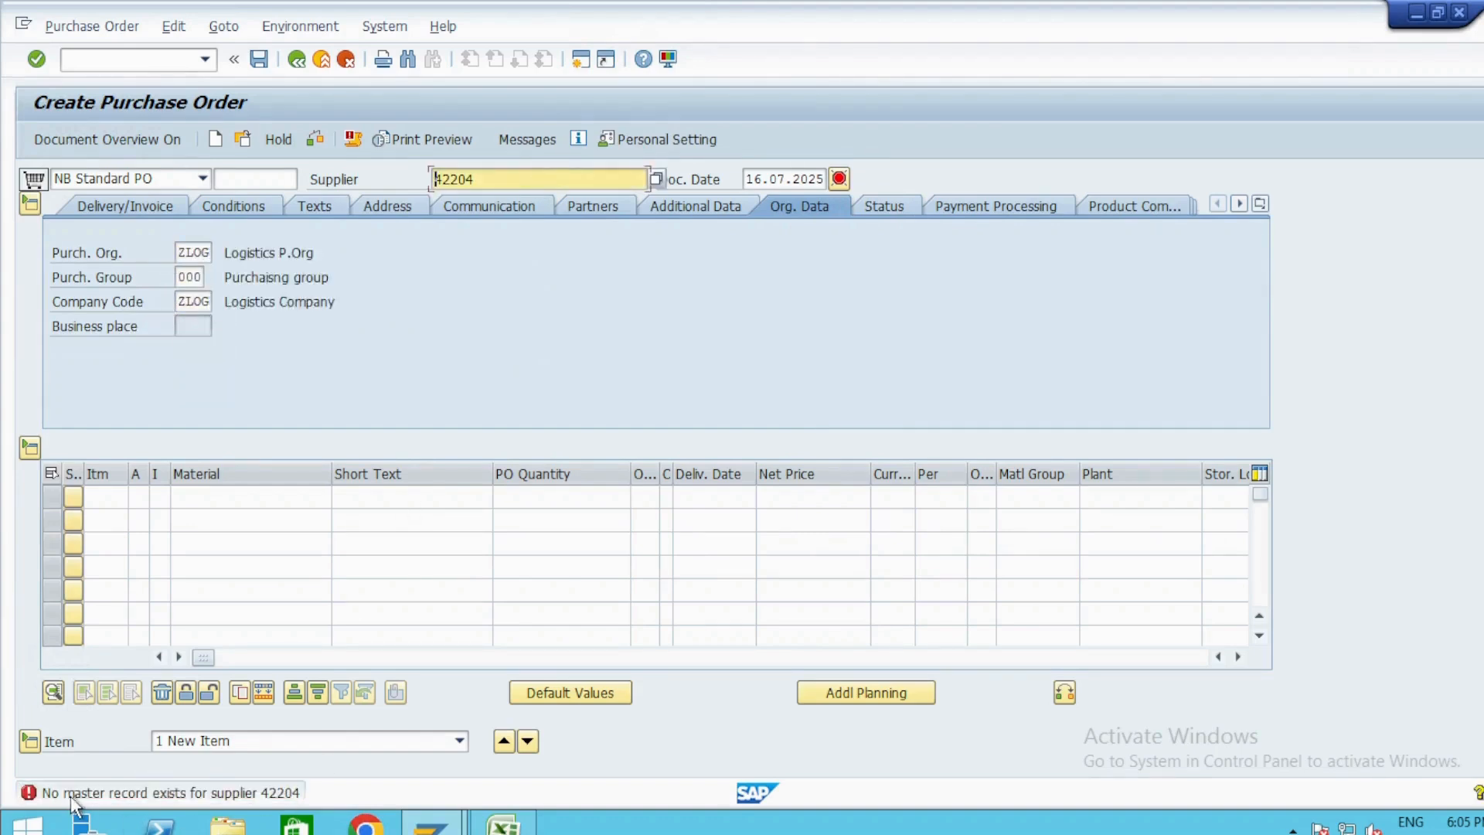
drag(485, 182, 341, 177)
Glance at the Excel notes, return to SAP and open the business partner's company code data through transaction /nbp.
key(alt+Tab)
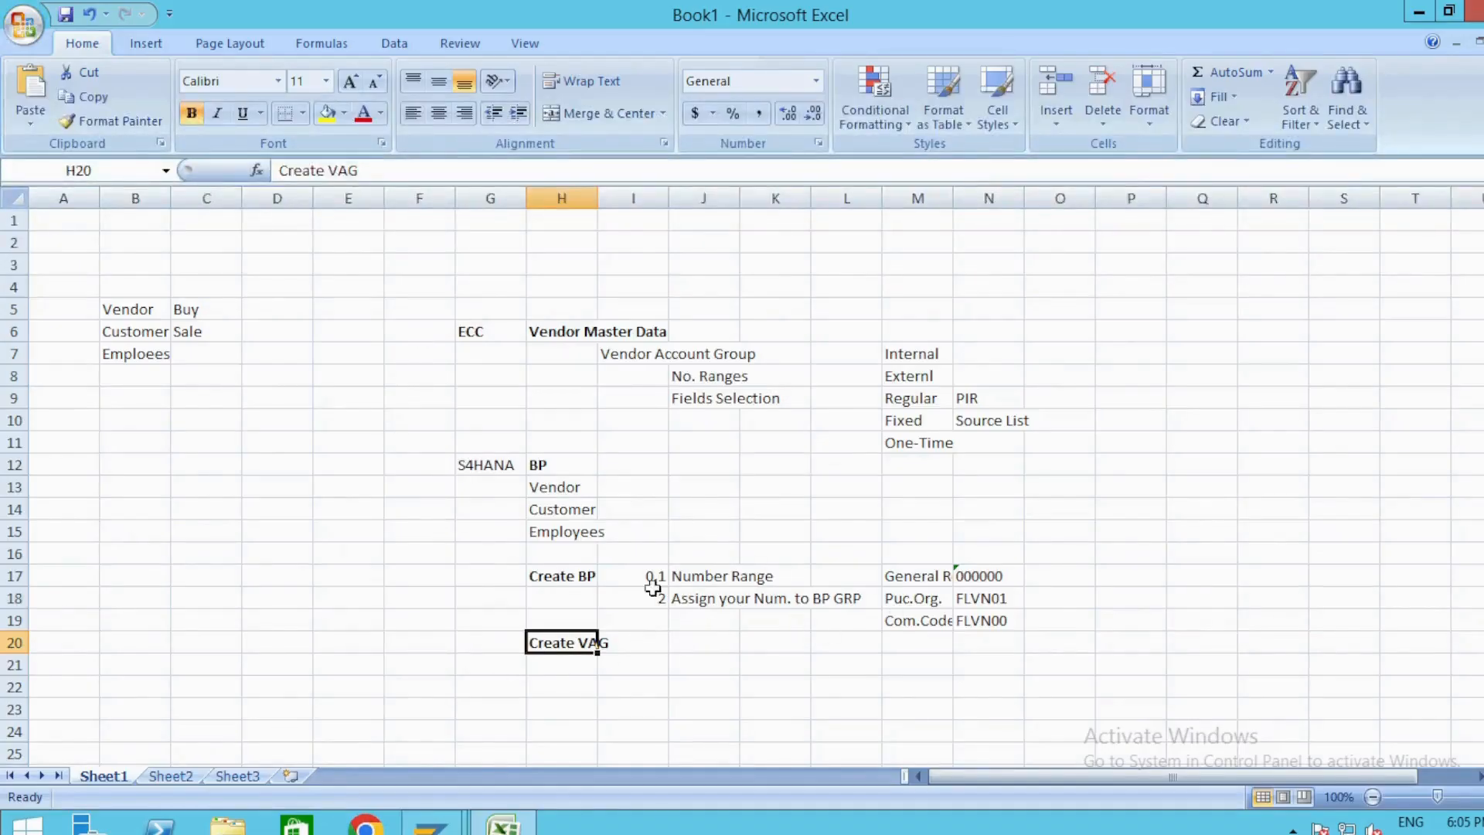
key(alt+Tab)
click(168, 59)
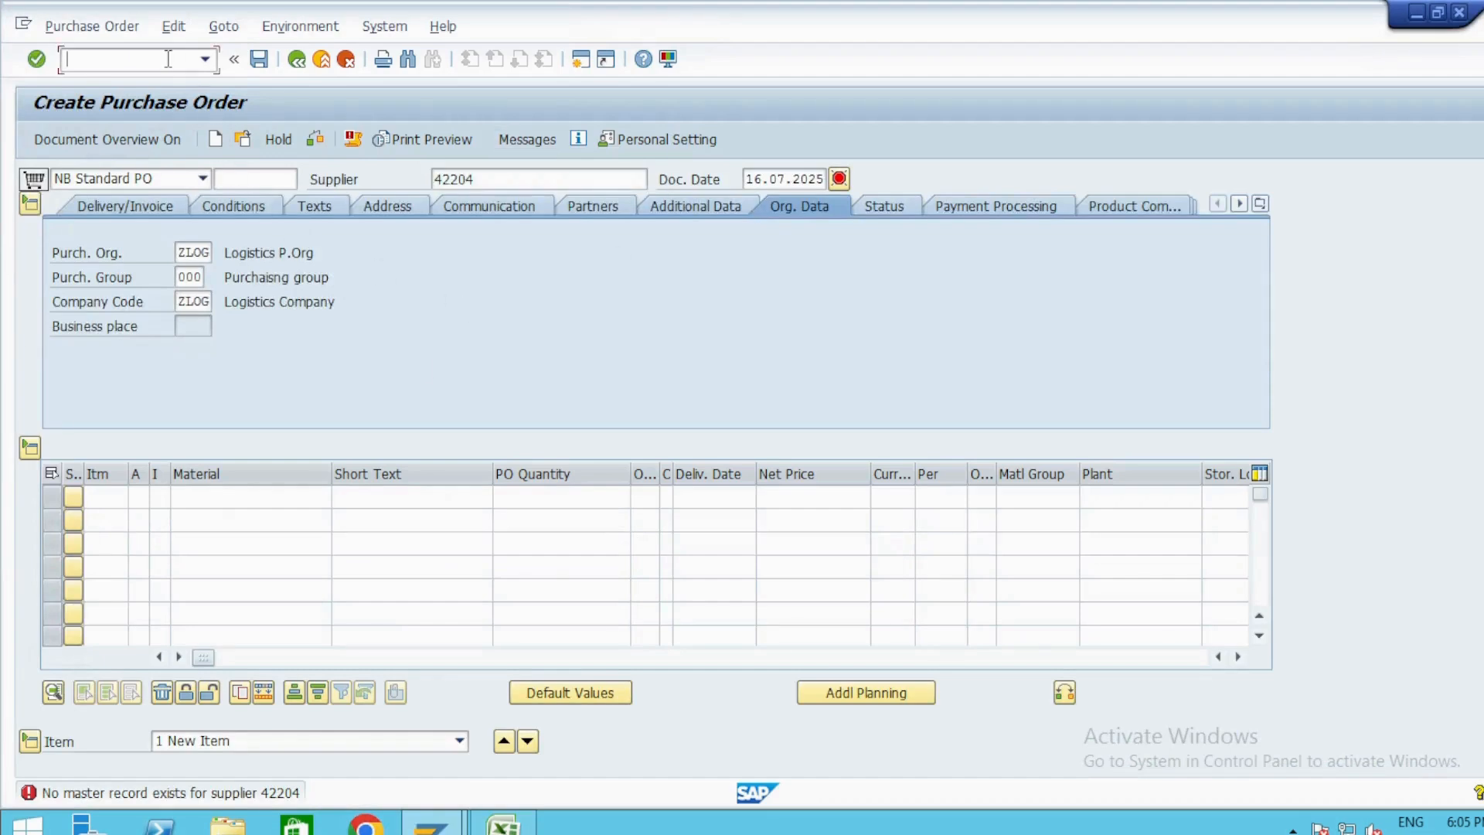
text(/nbp)
key(Return)
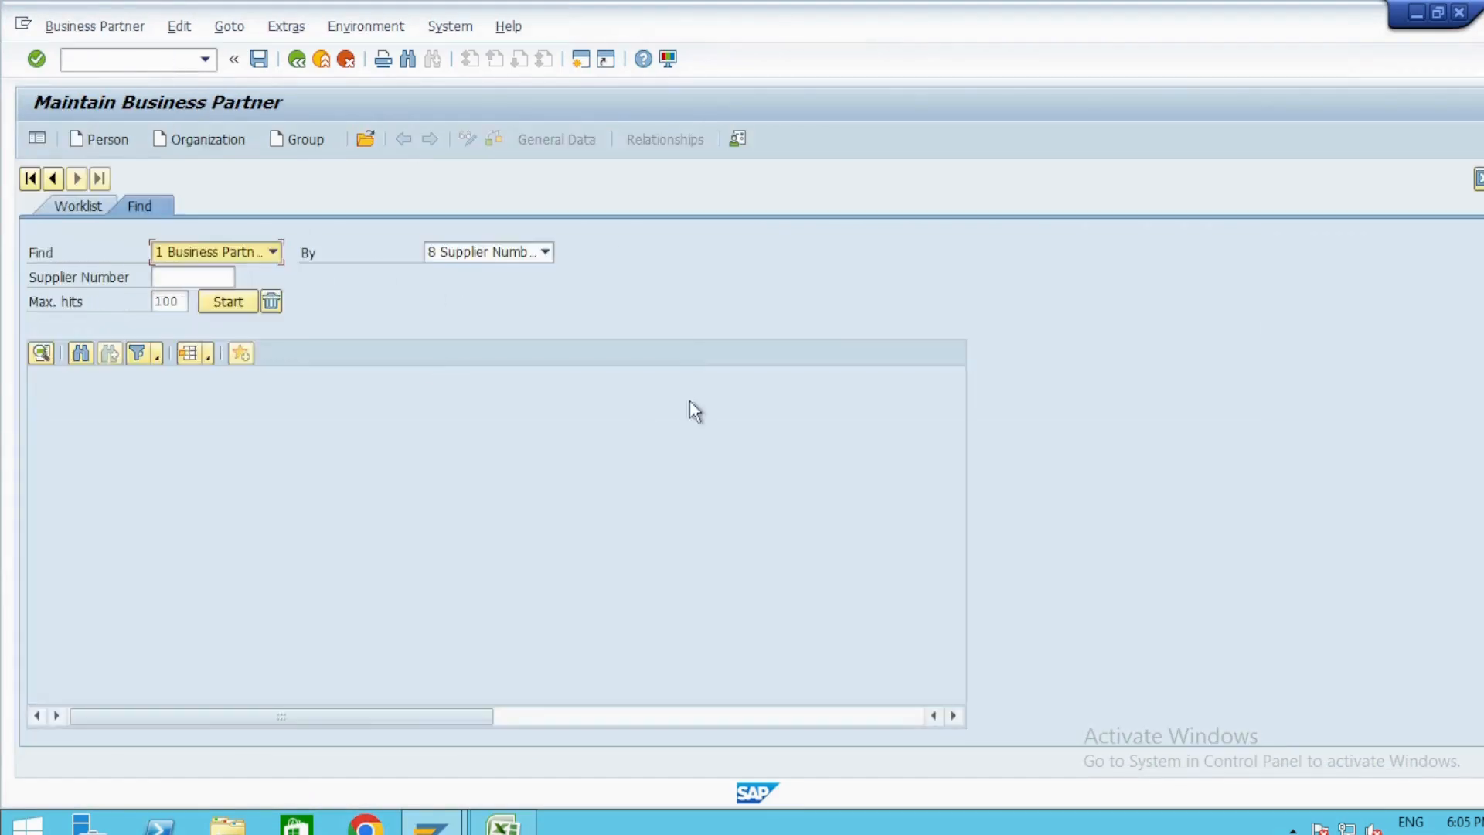
click(800, 140)
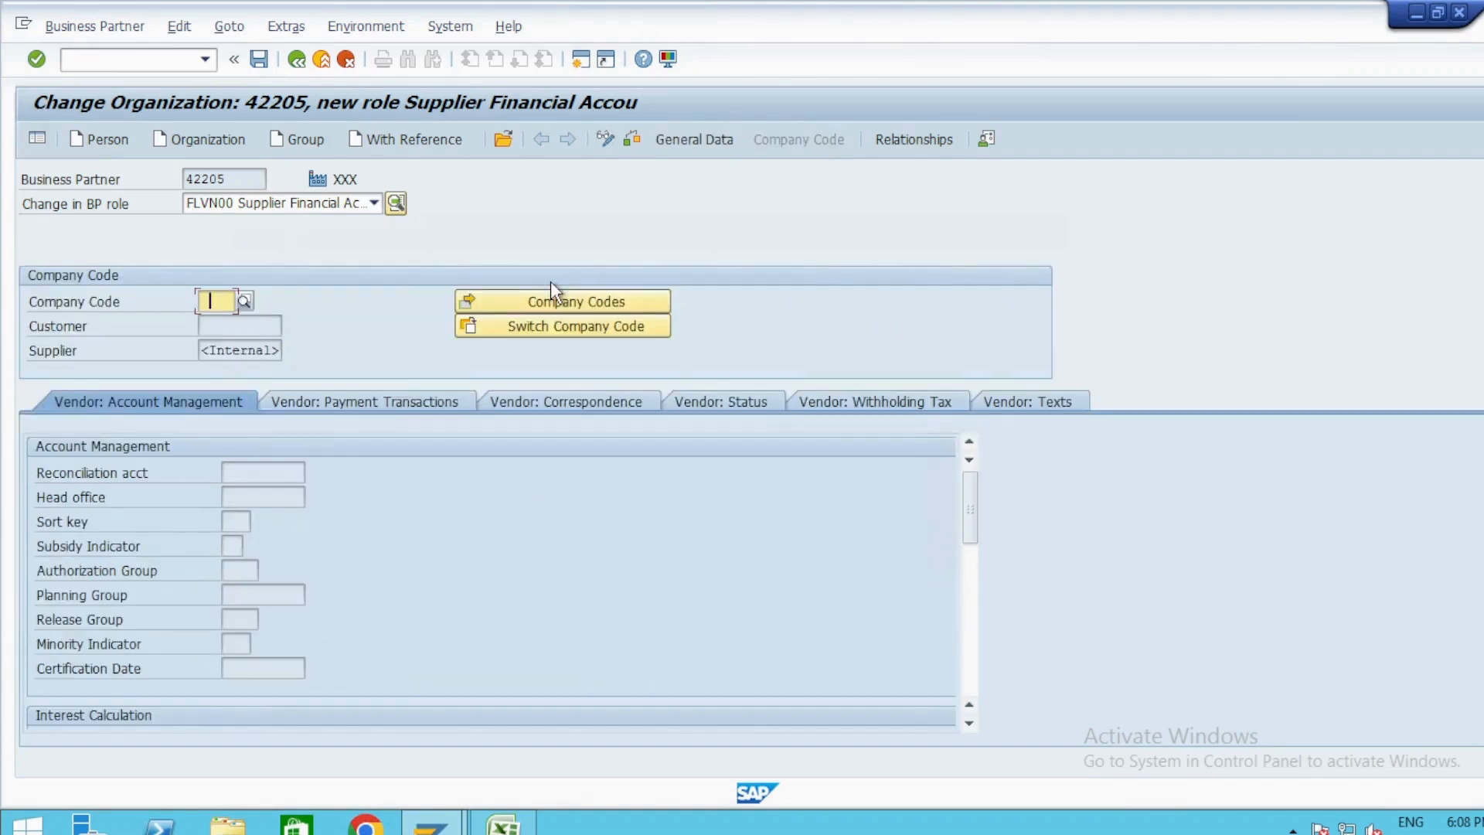
Assign company code ZIFI with reconciliation account 102 and try to save the supplier financial accounting role.
text(ZIFI)
key(Return)
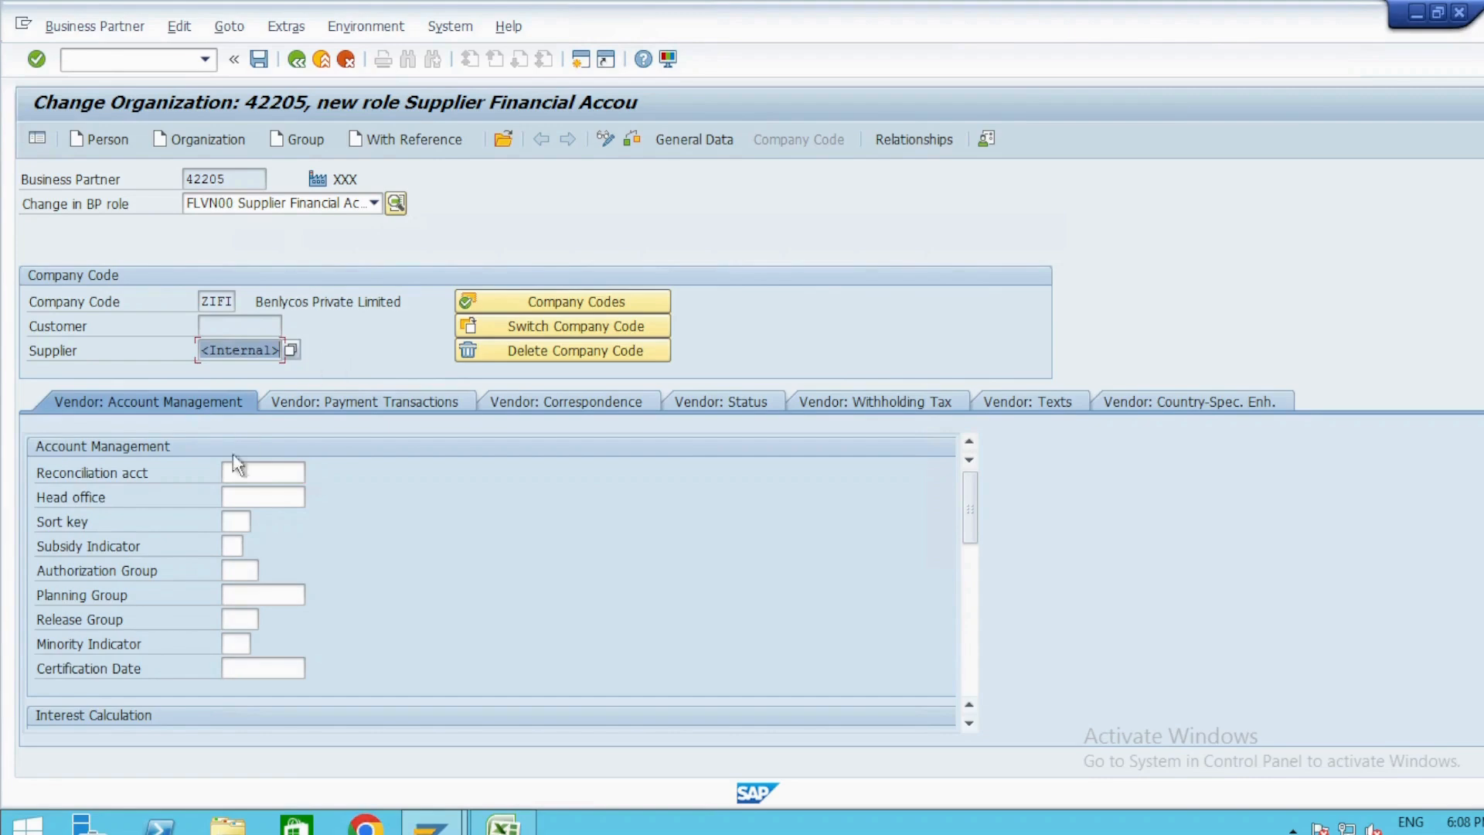
click(249, 472)
click(236, 493)
key(Return)
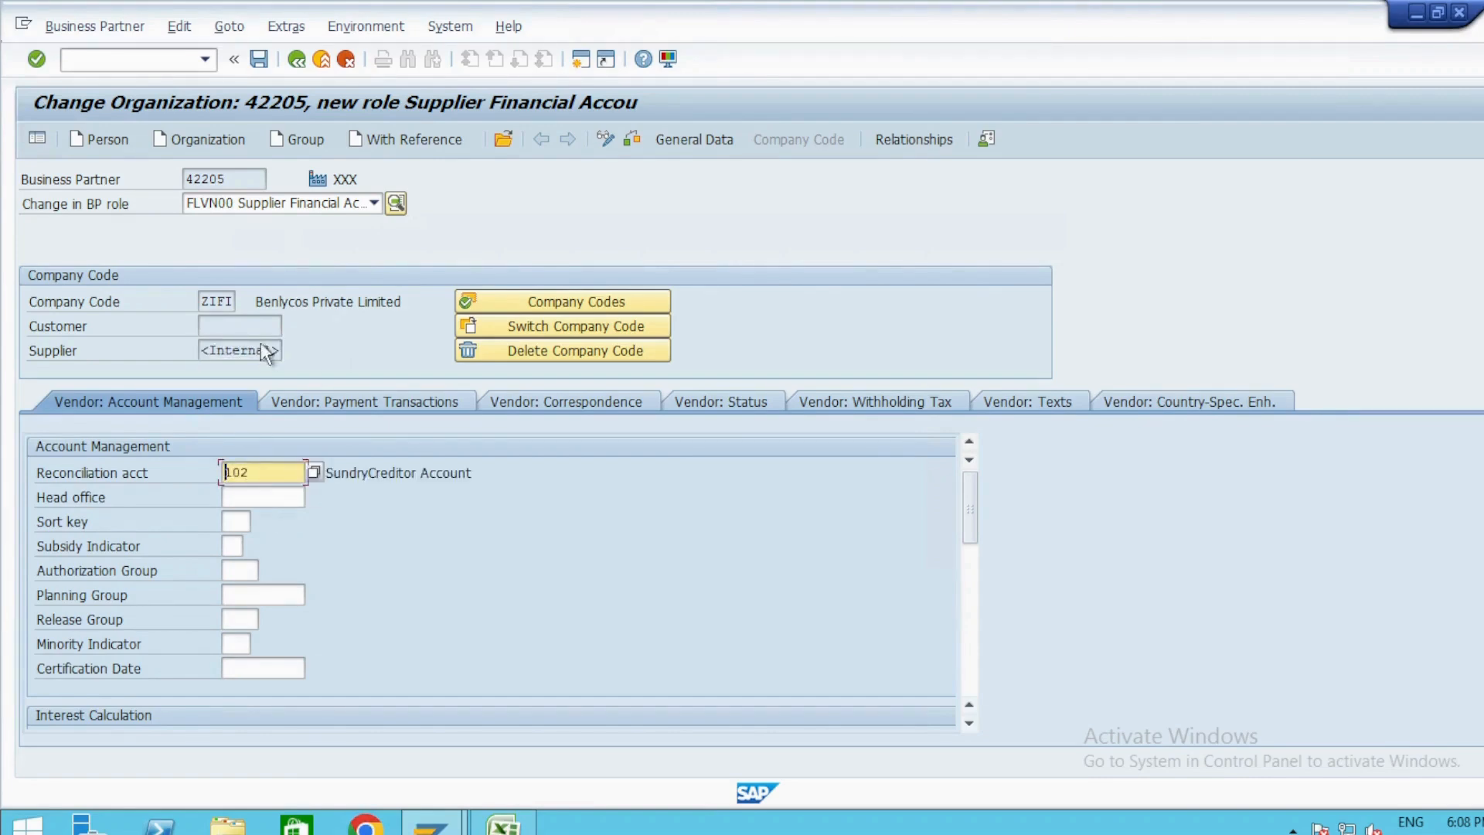
click(258, 59)
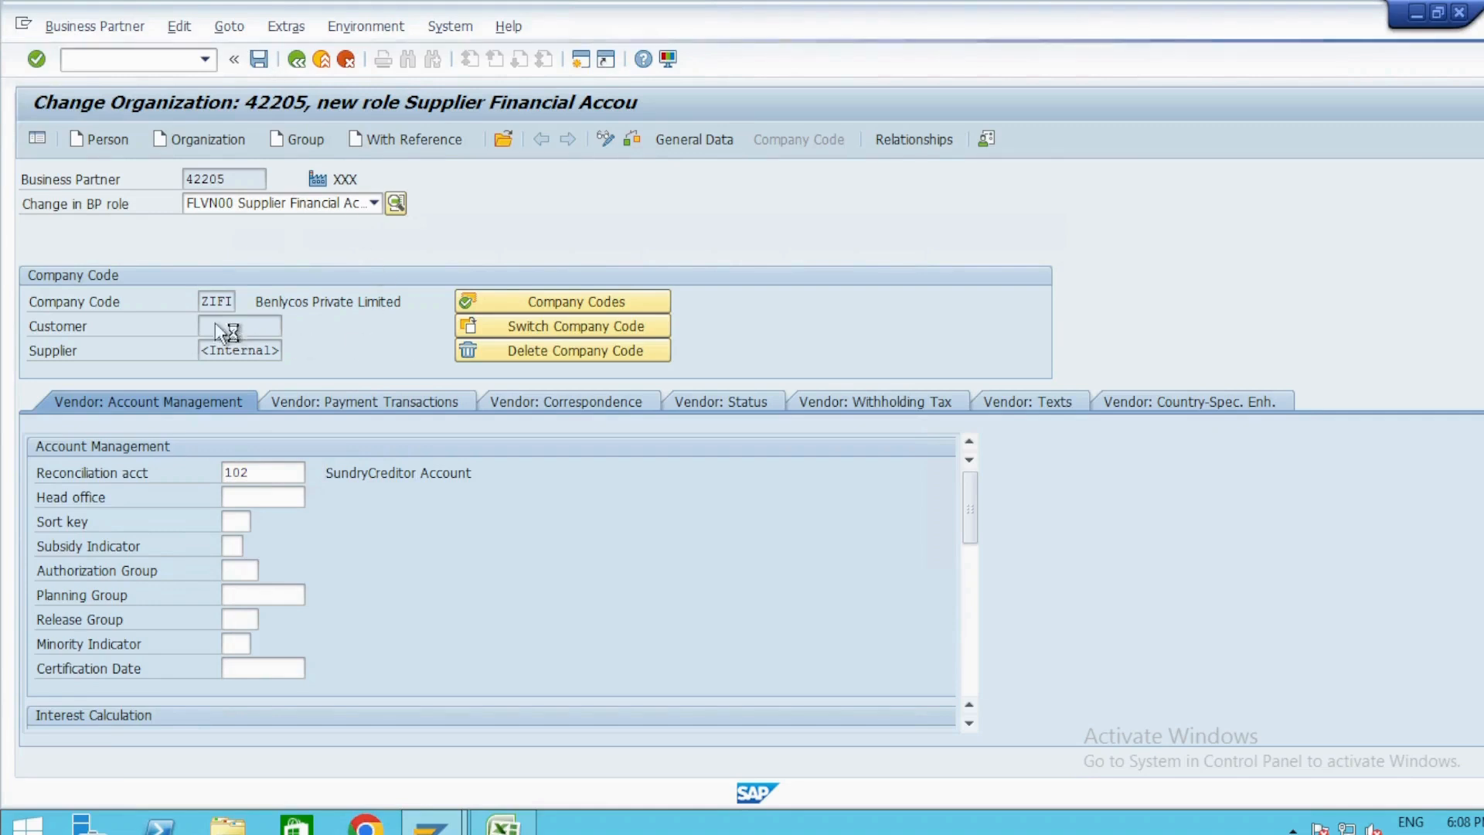
Check the internal supplier number field and review the Create VAG note in Excel.
drag(204, 351, 300, 350)
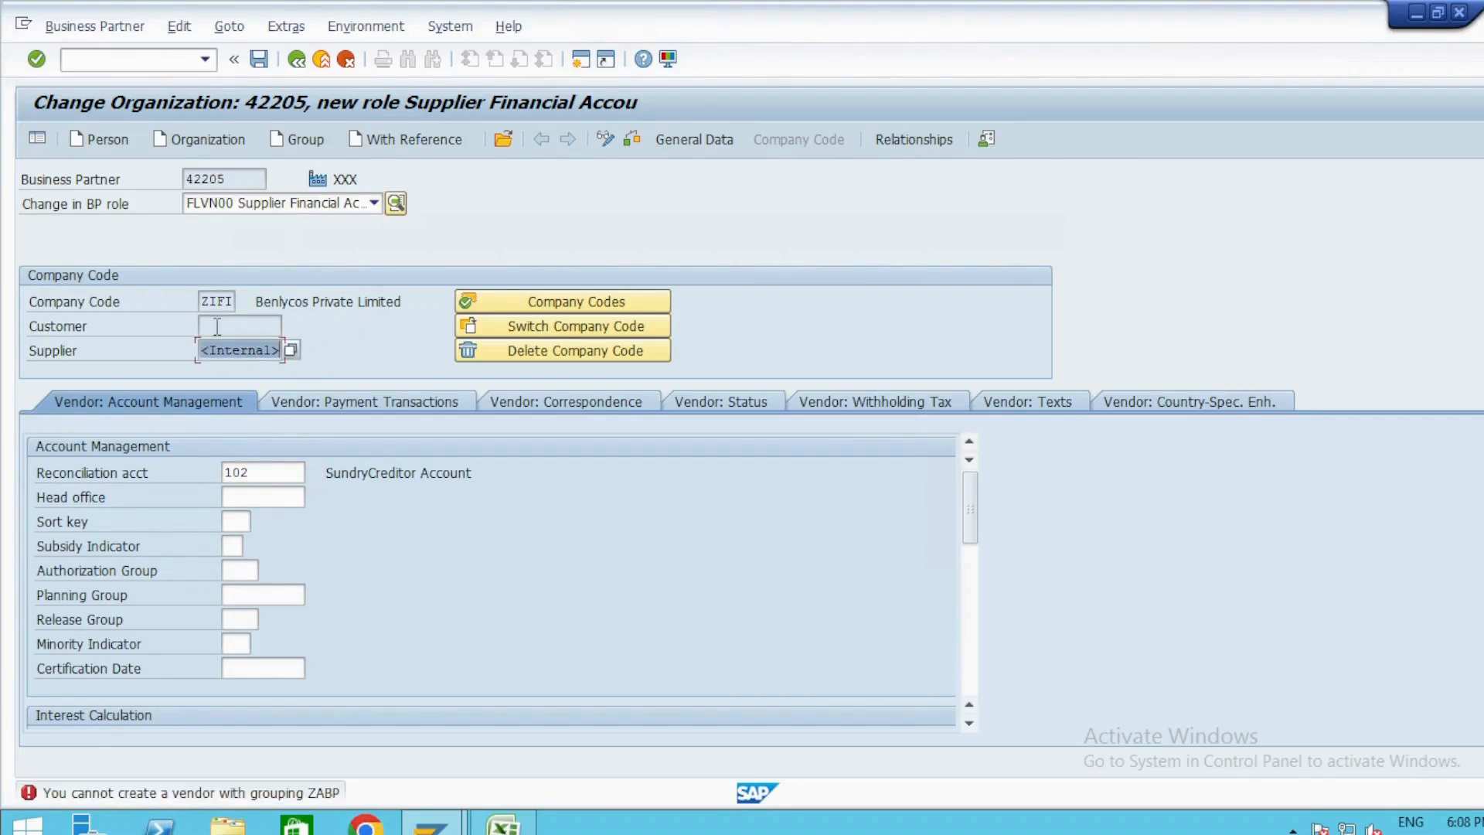
key(alt+Tab)
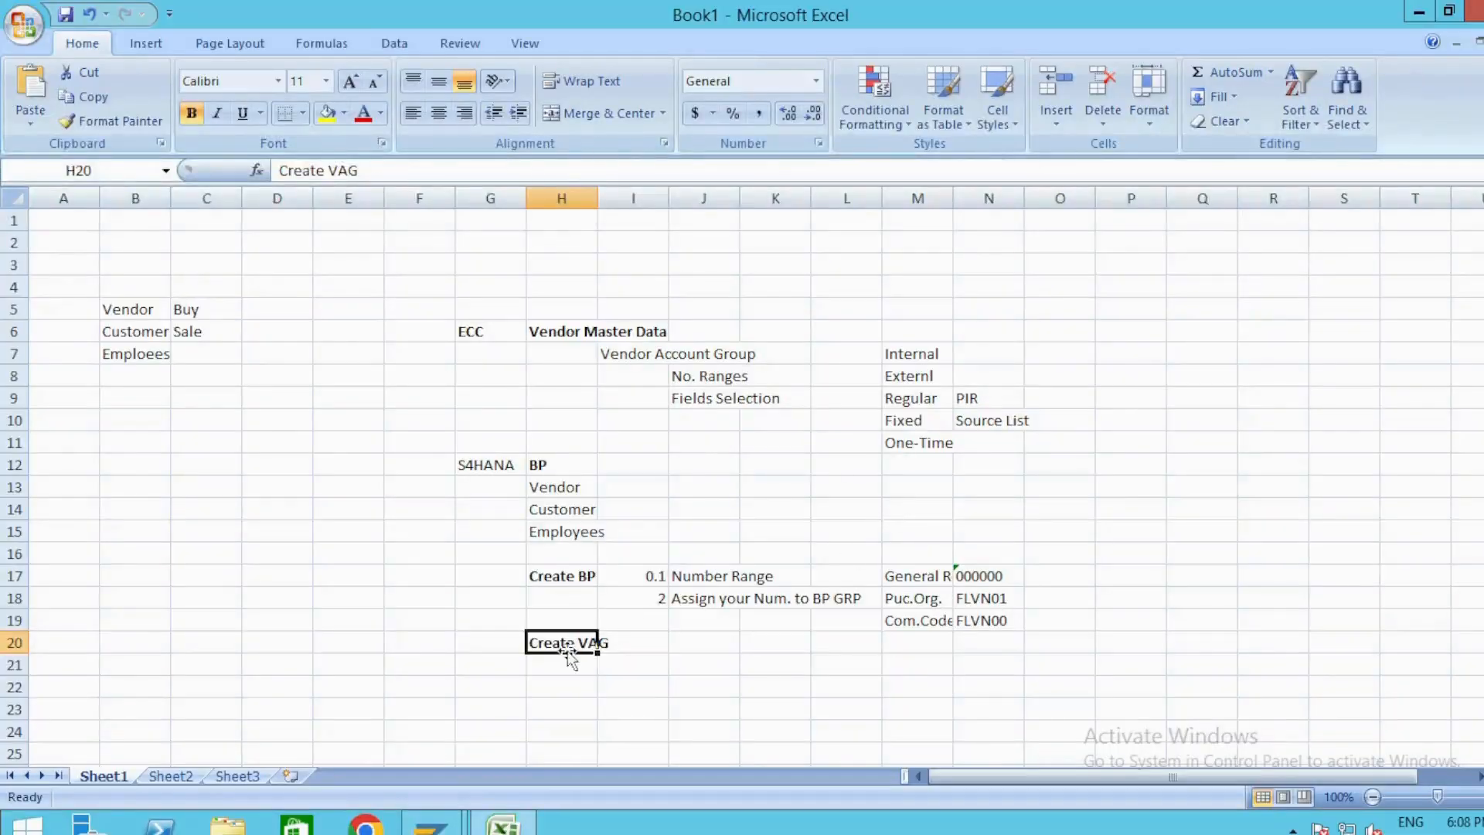
key(alt+Tab)
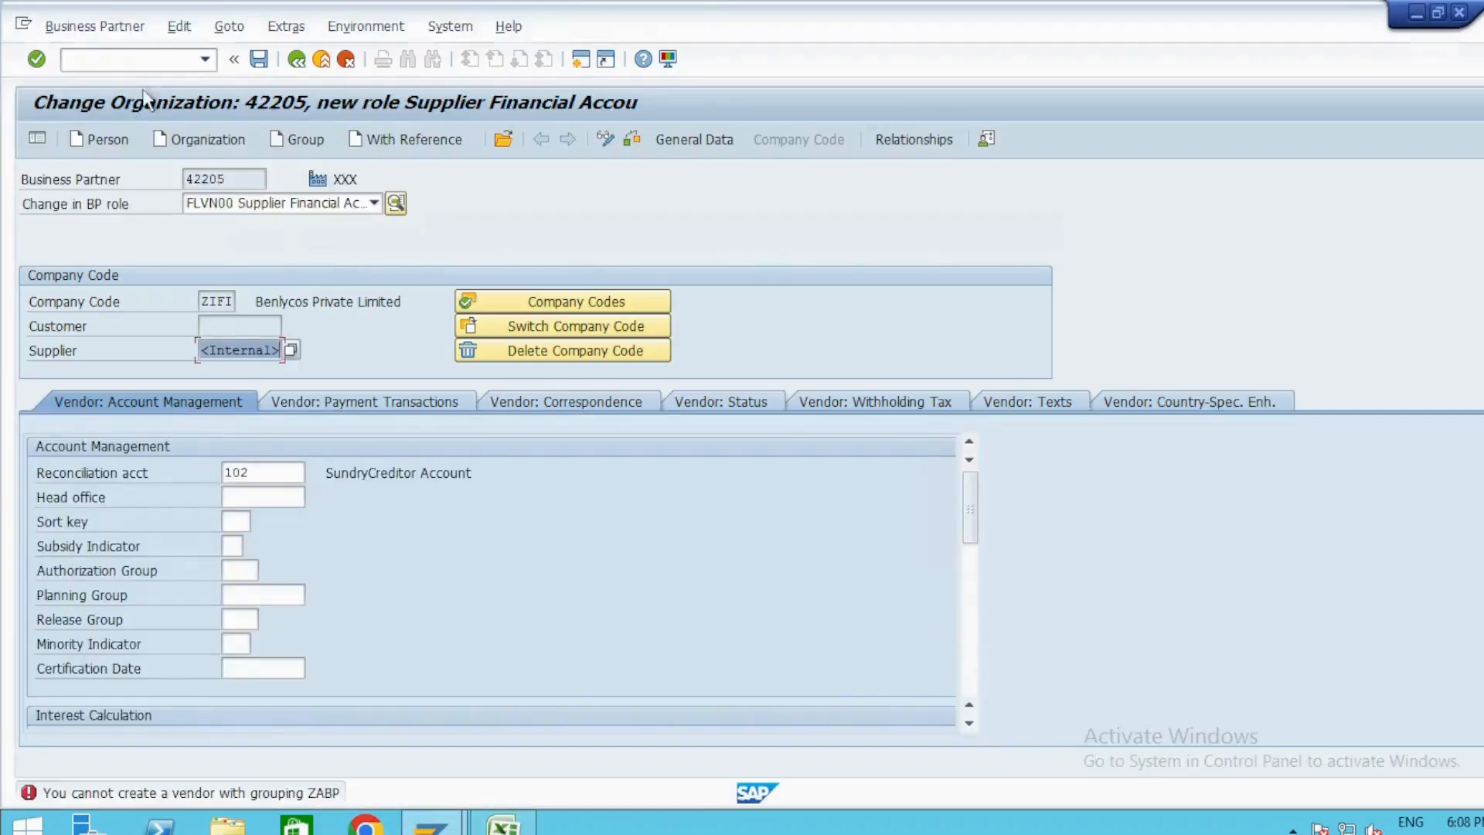
Run transaction /nspro and display the SAP Customizing Implementation Guide.
click(154, 65)
text(/nsp)
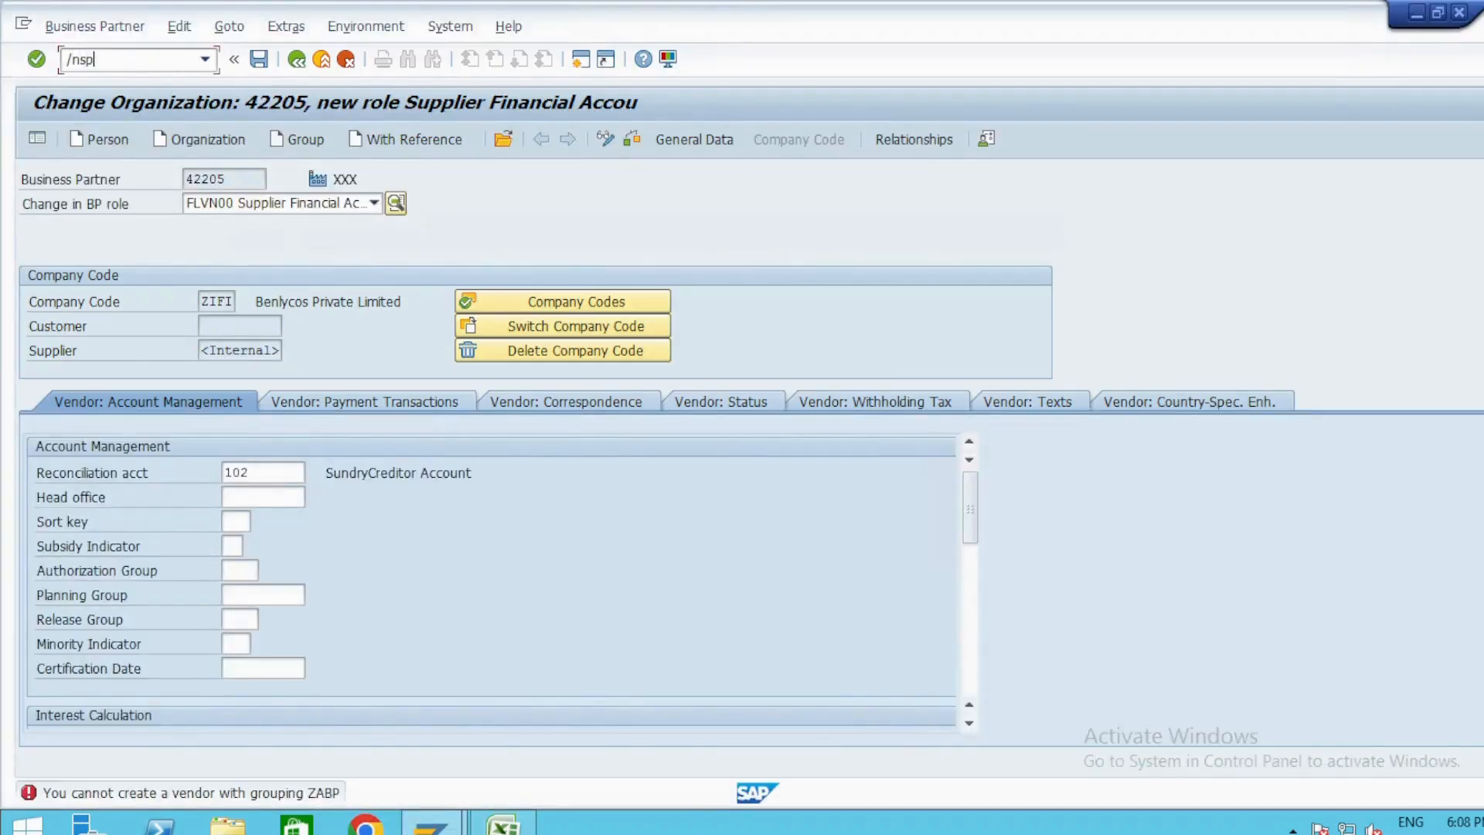
text(ro)
key(Return)
click(128, 143)
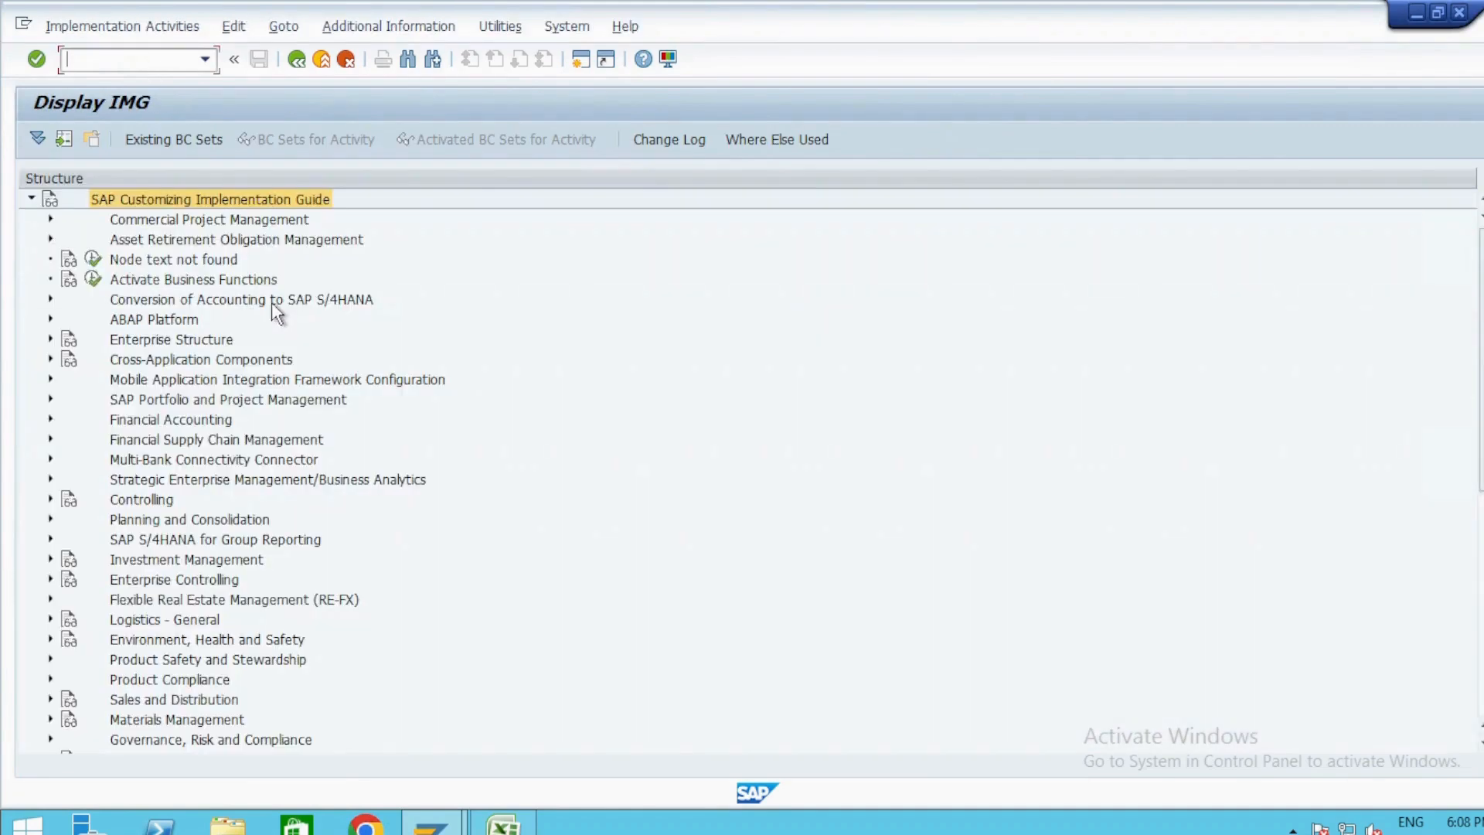
Expand Financial Accounting down through Accounts Receivable and Accounts Payable, Supplier Accounts and Master Data to Preparations for Creating Supplier Master Data.
double_click(137, 425)
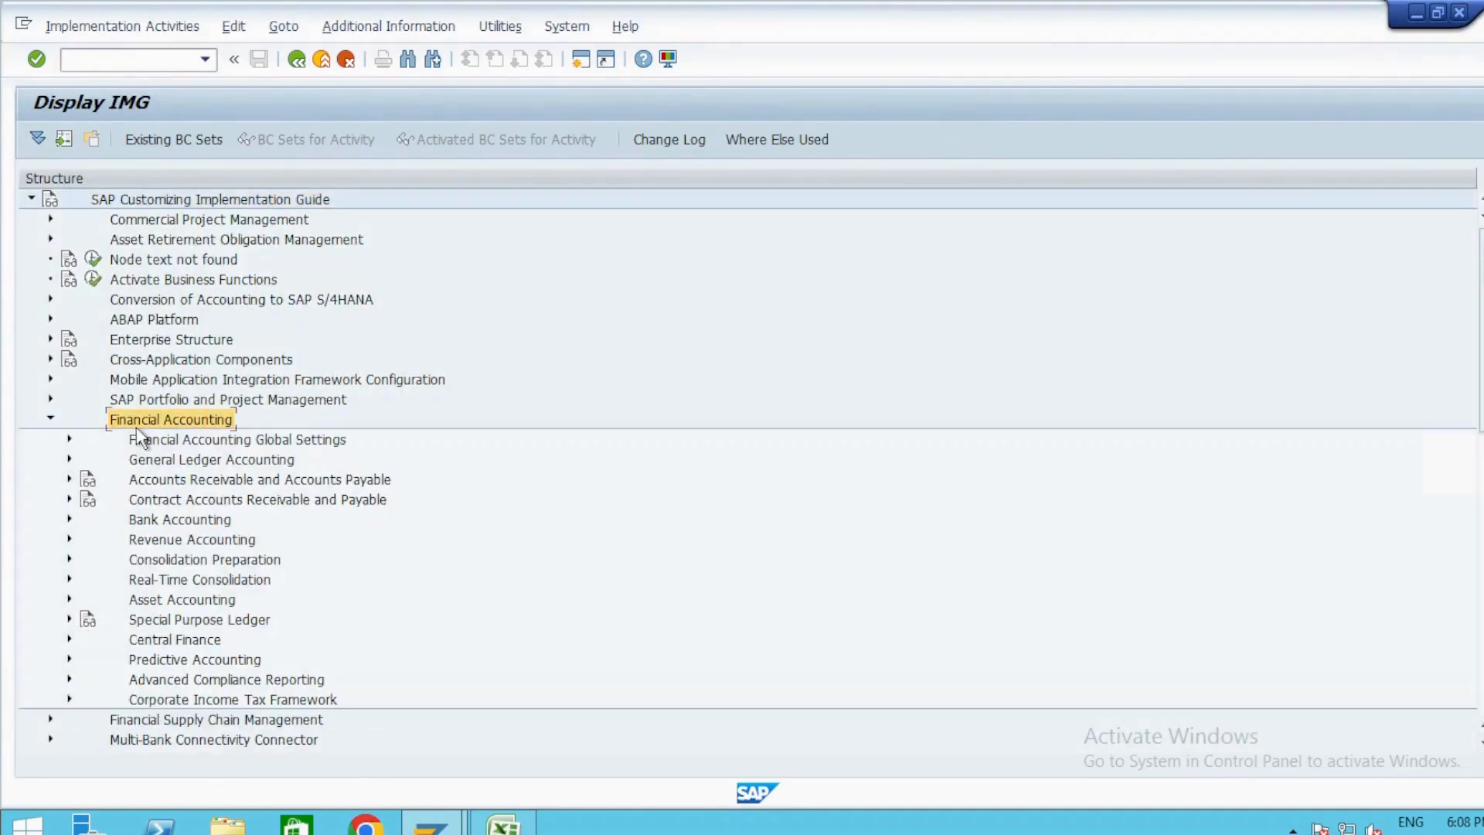
double_click(209, 480)
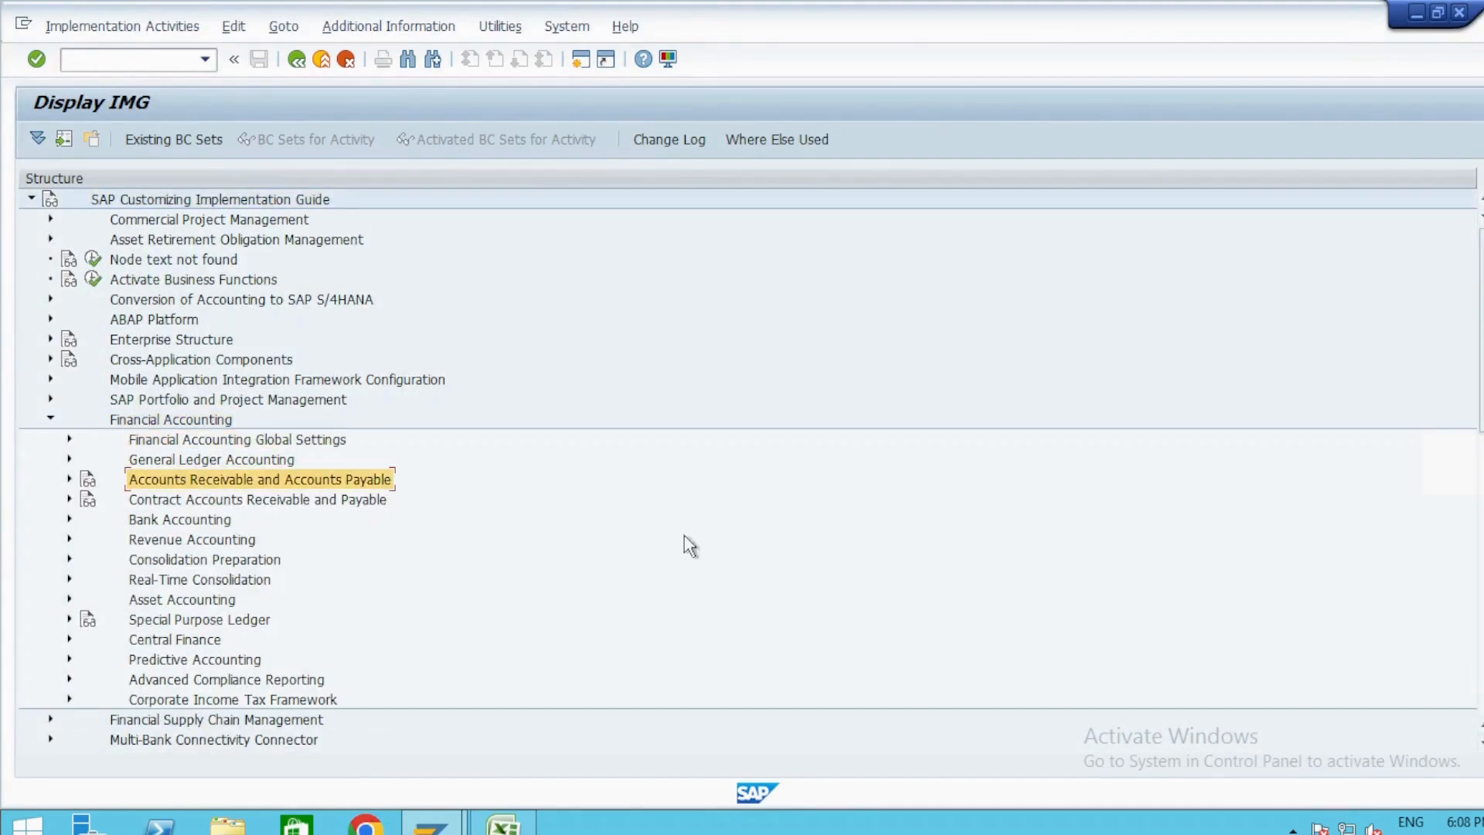
key(Down)
key(Down)
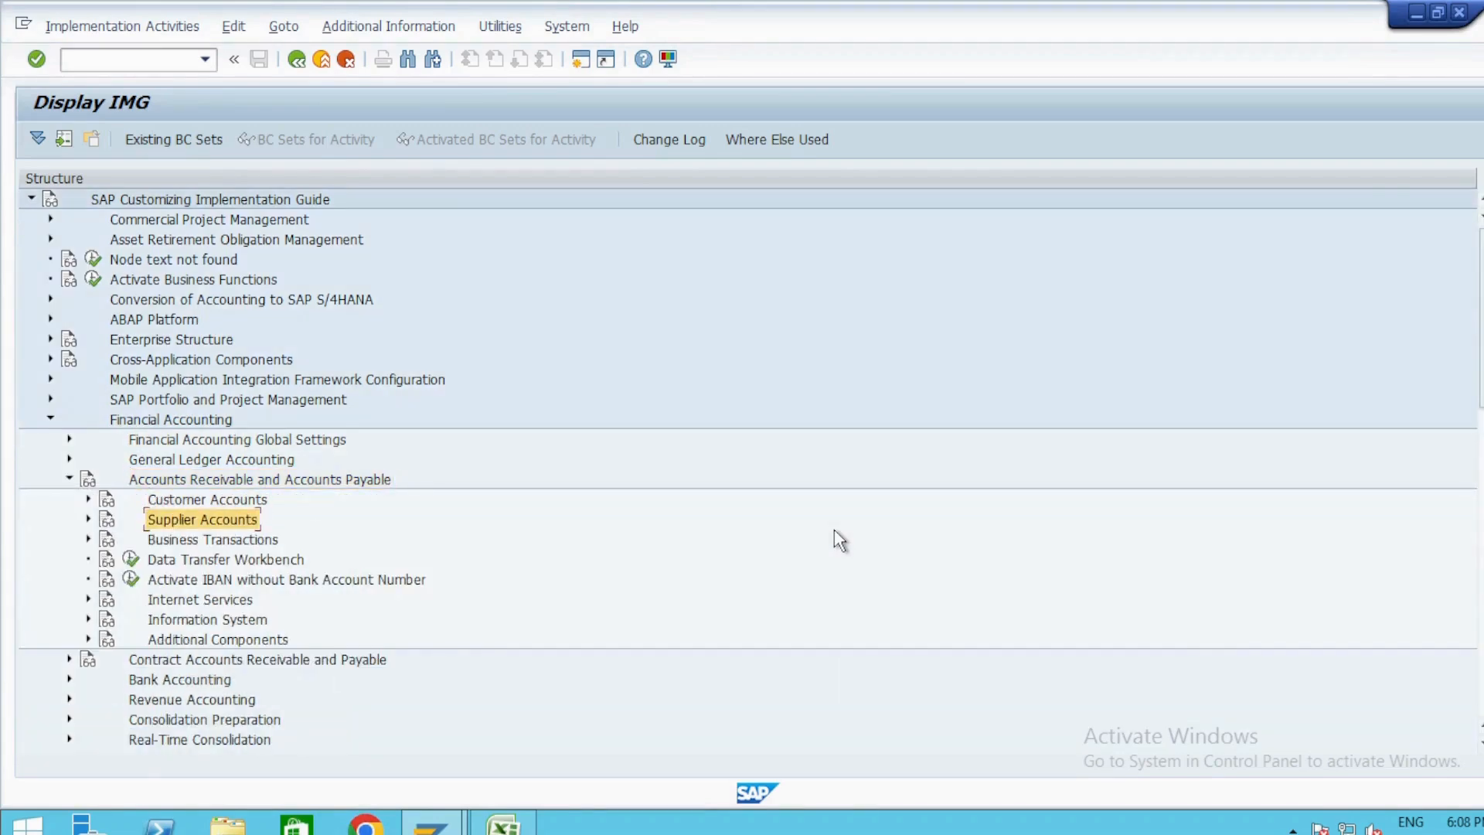
key(Right)
key(Down)
key(Right)
key(Down)
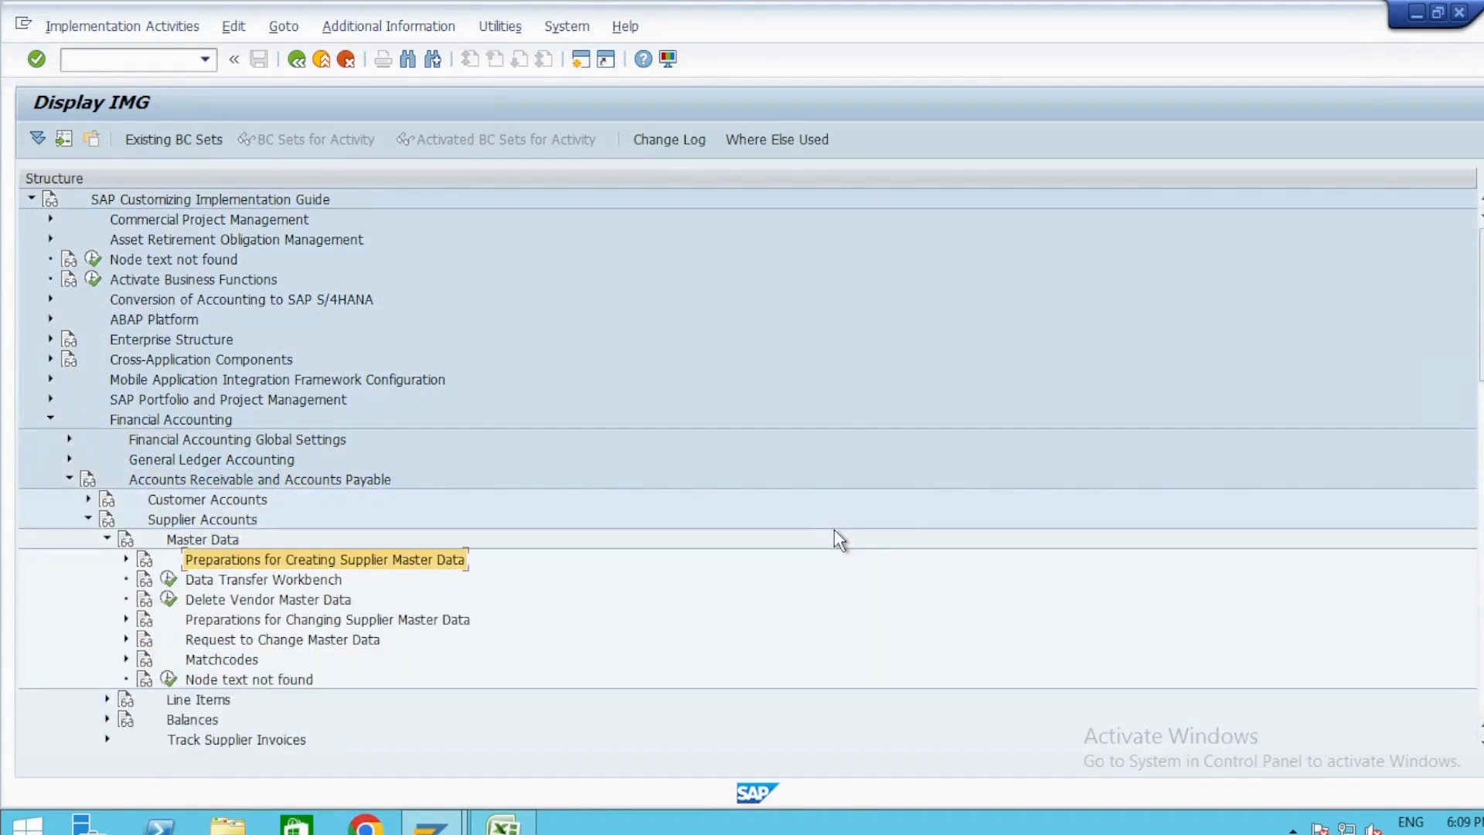
key(Right)
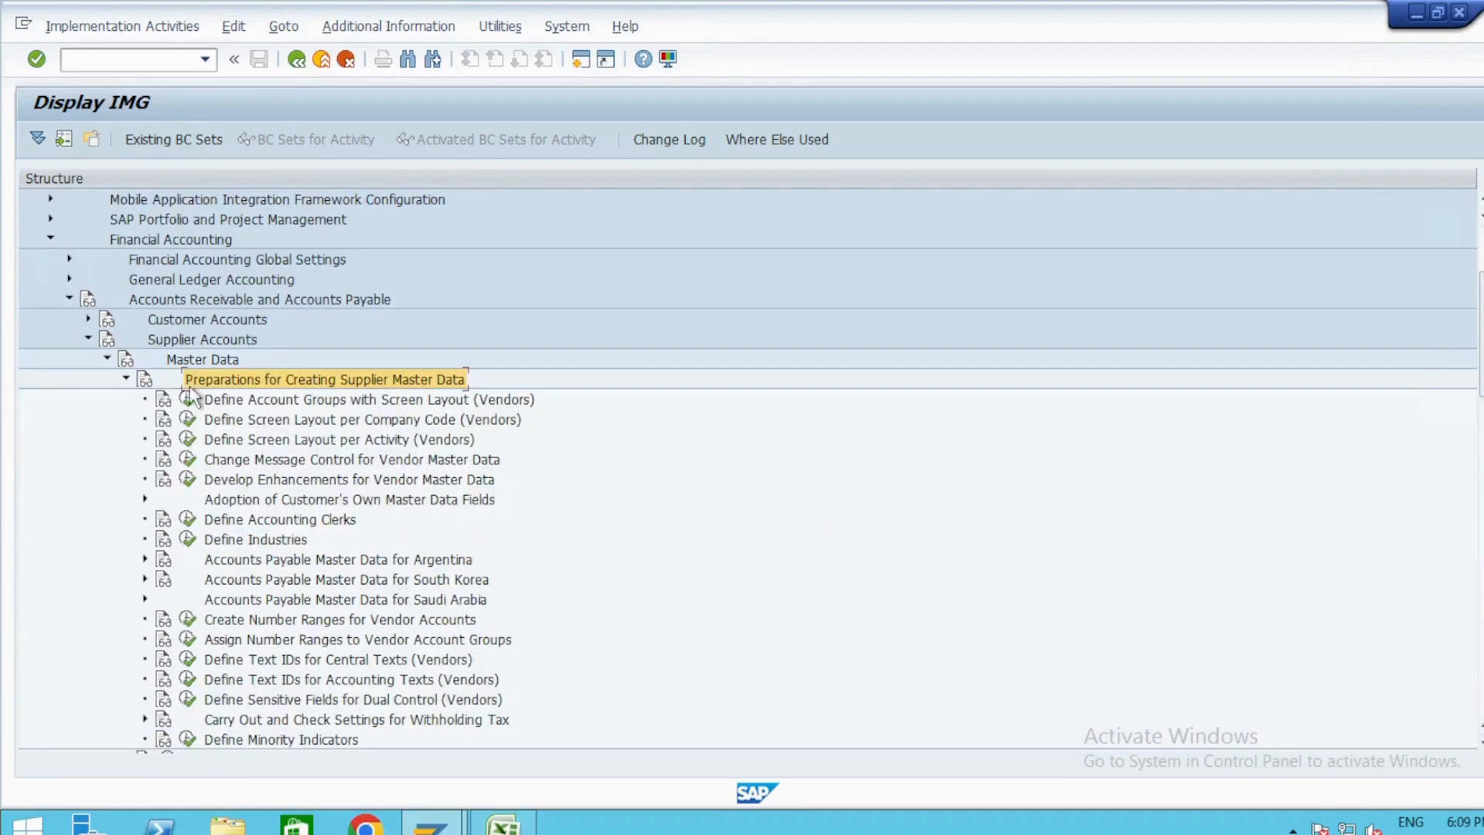
scroll(331, 394, down, 1)
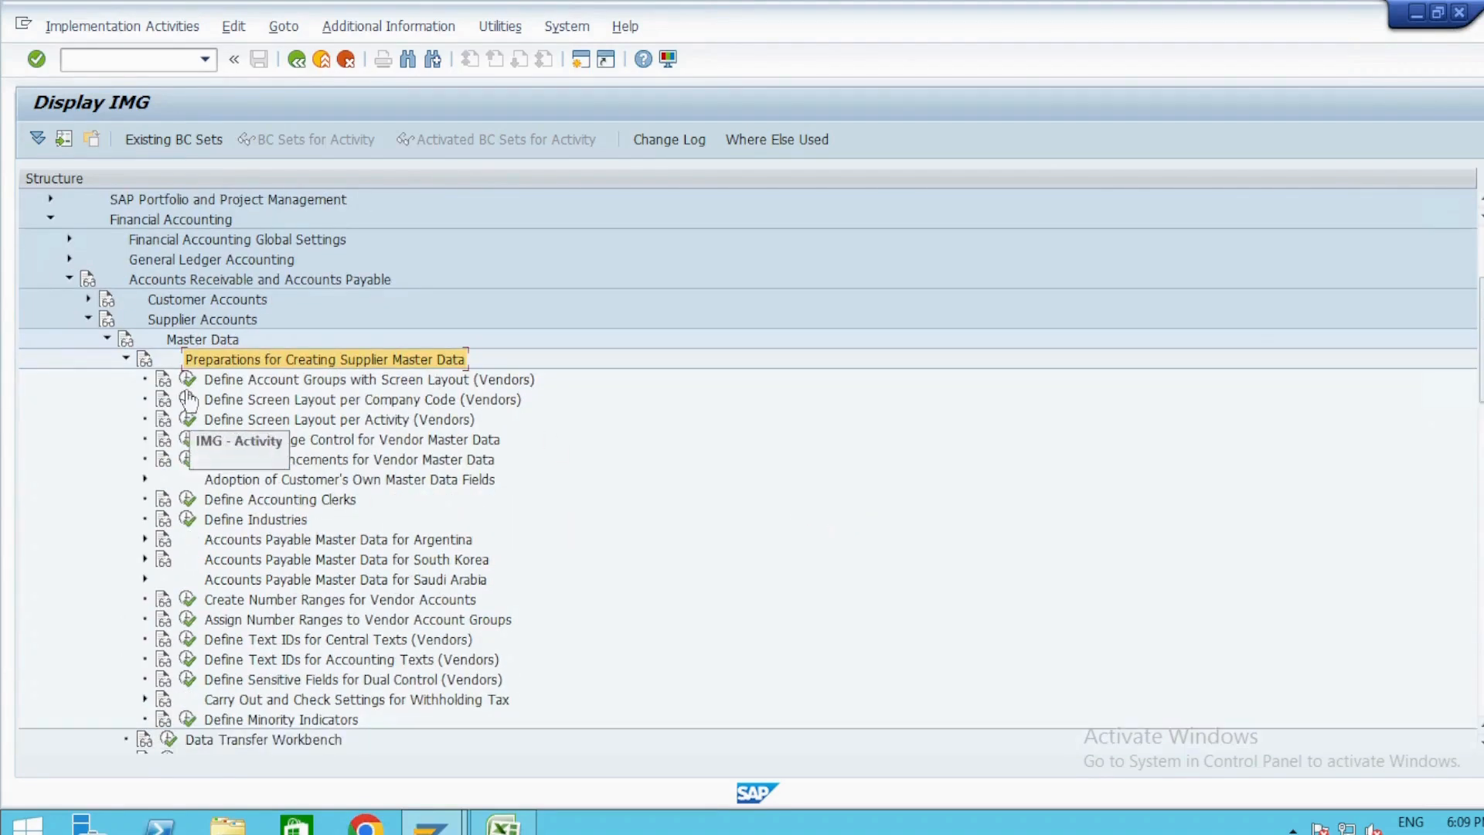
Review the vendor account group and number range activities, then open Define Account Groups with Screen Layout (Vendors).
click(263, 382)
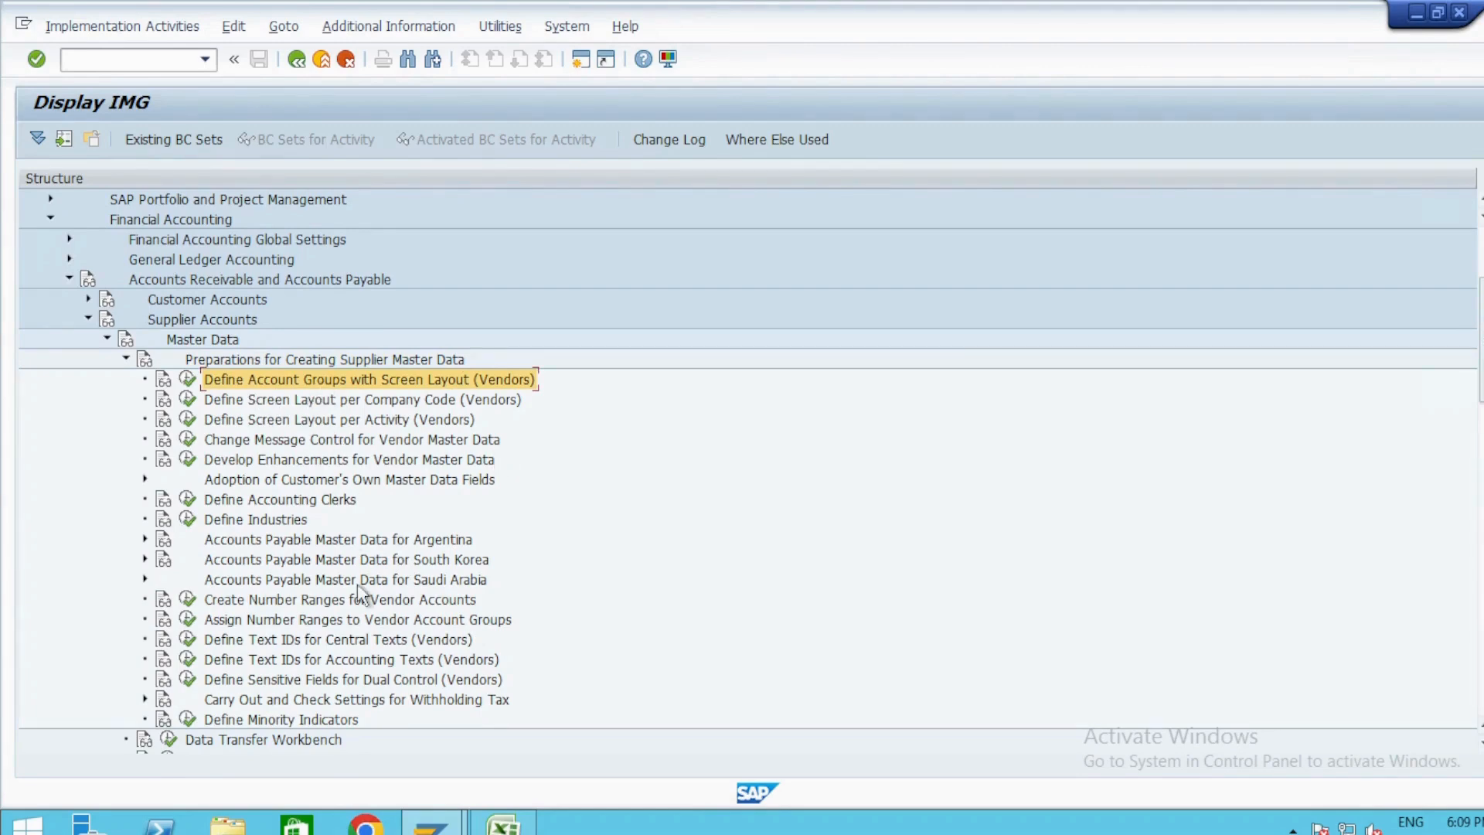
click(272, 602)
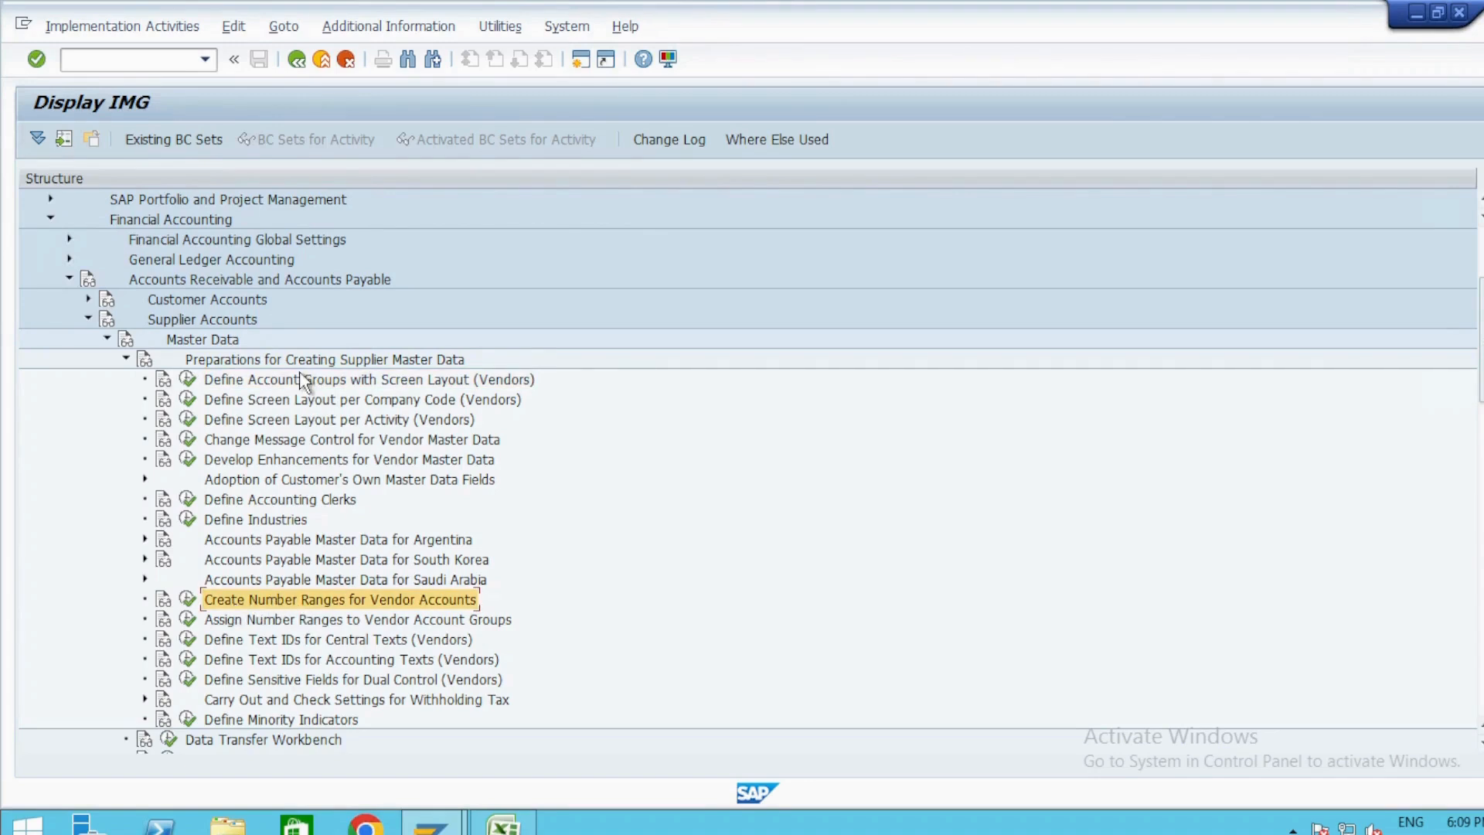
click(266, 623)
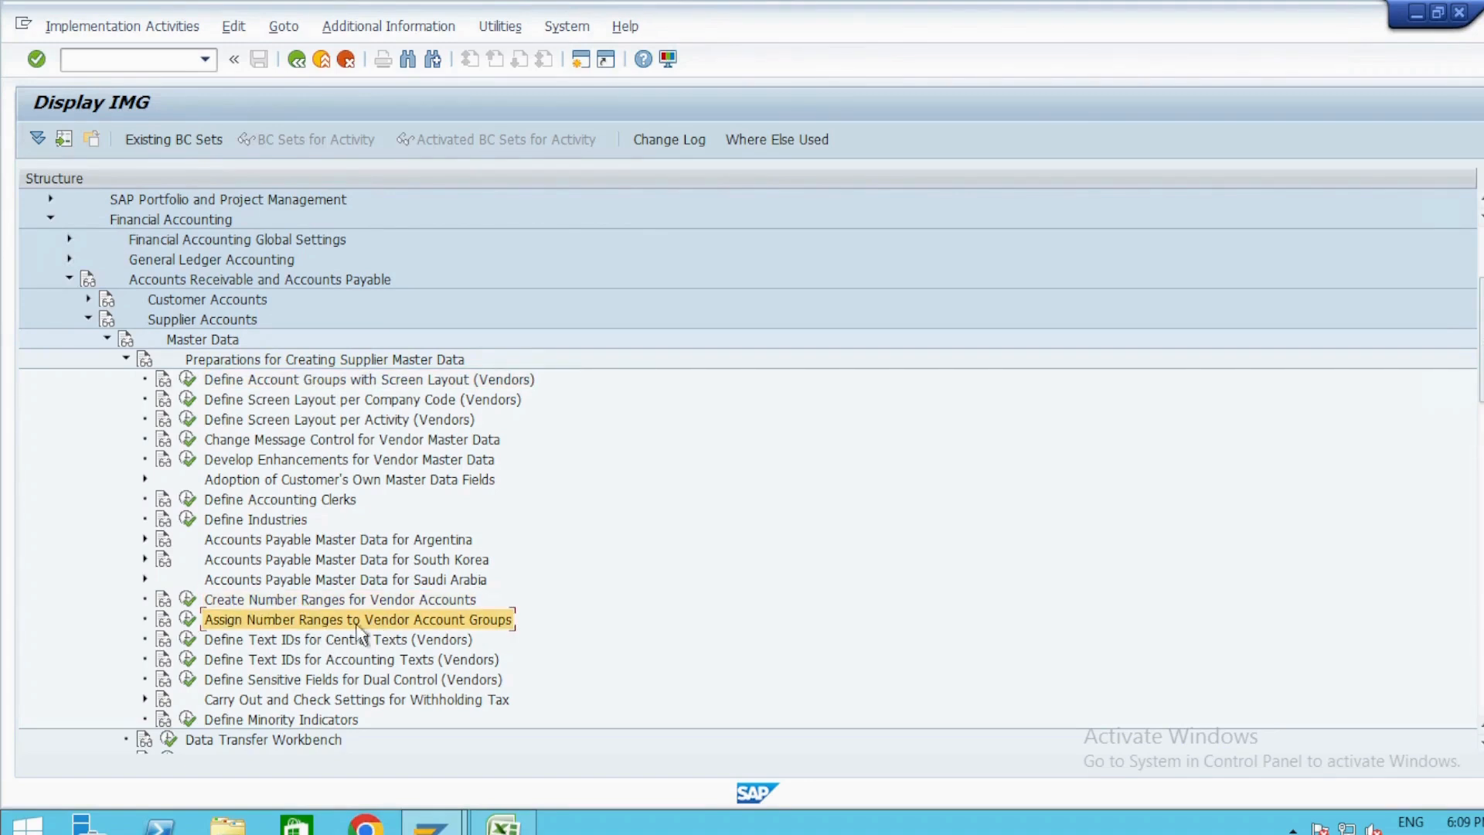
click(188, 379)
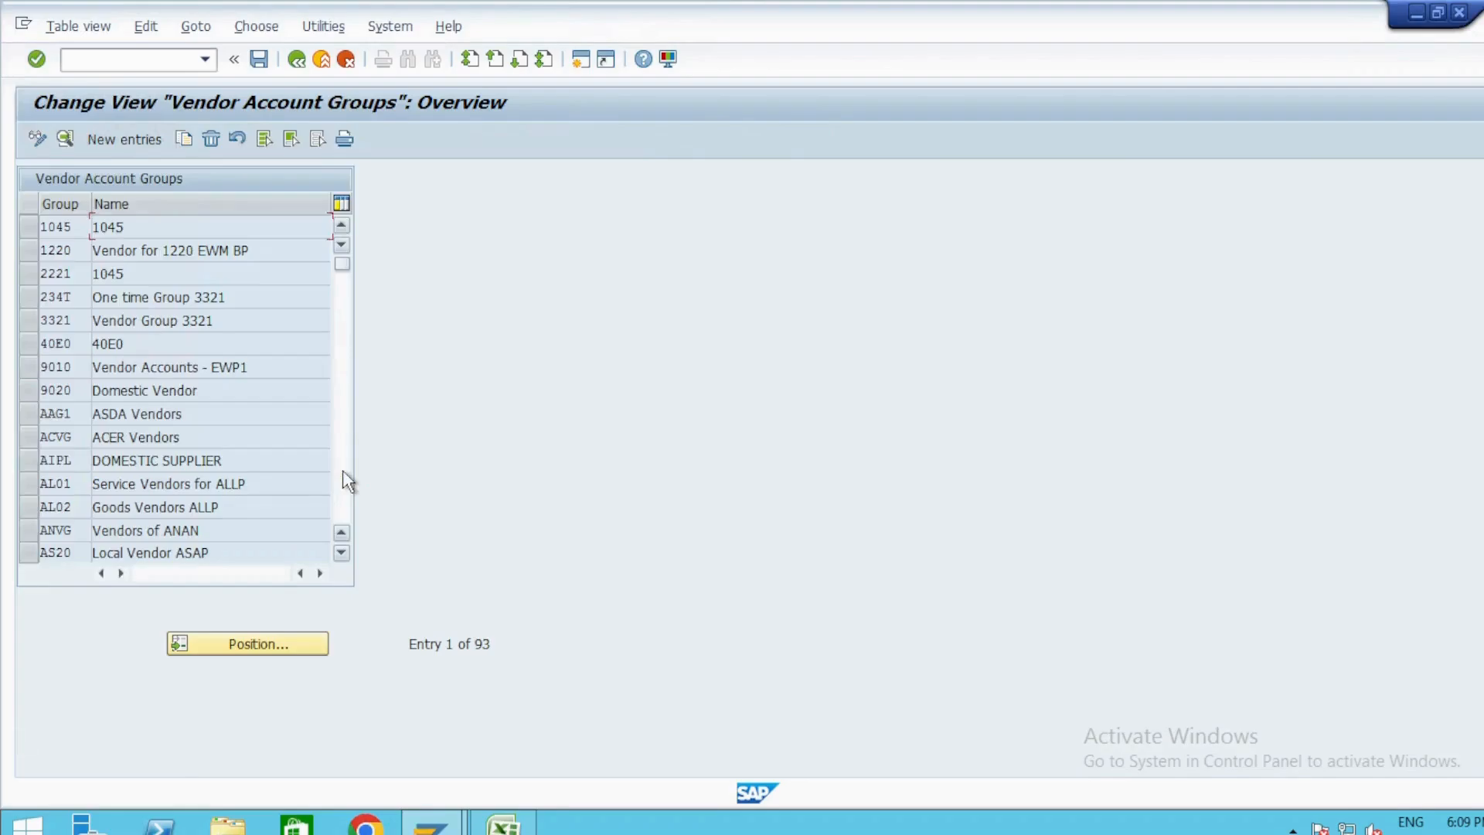
key(alt+Tab)
key(alt+Tab)
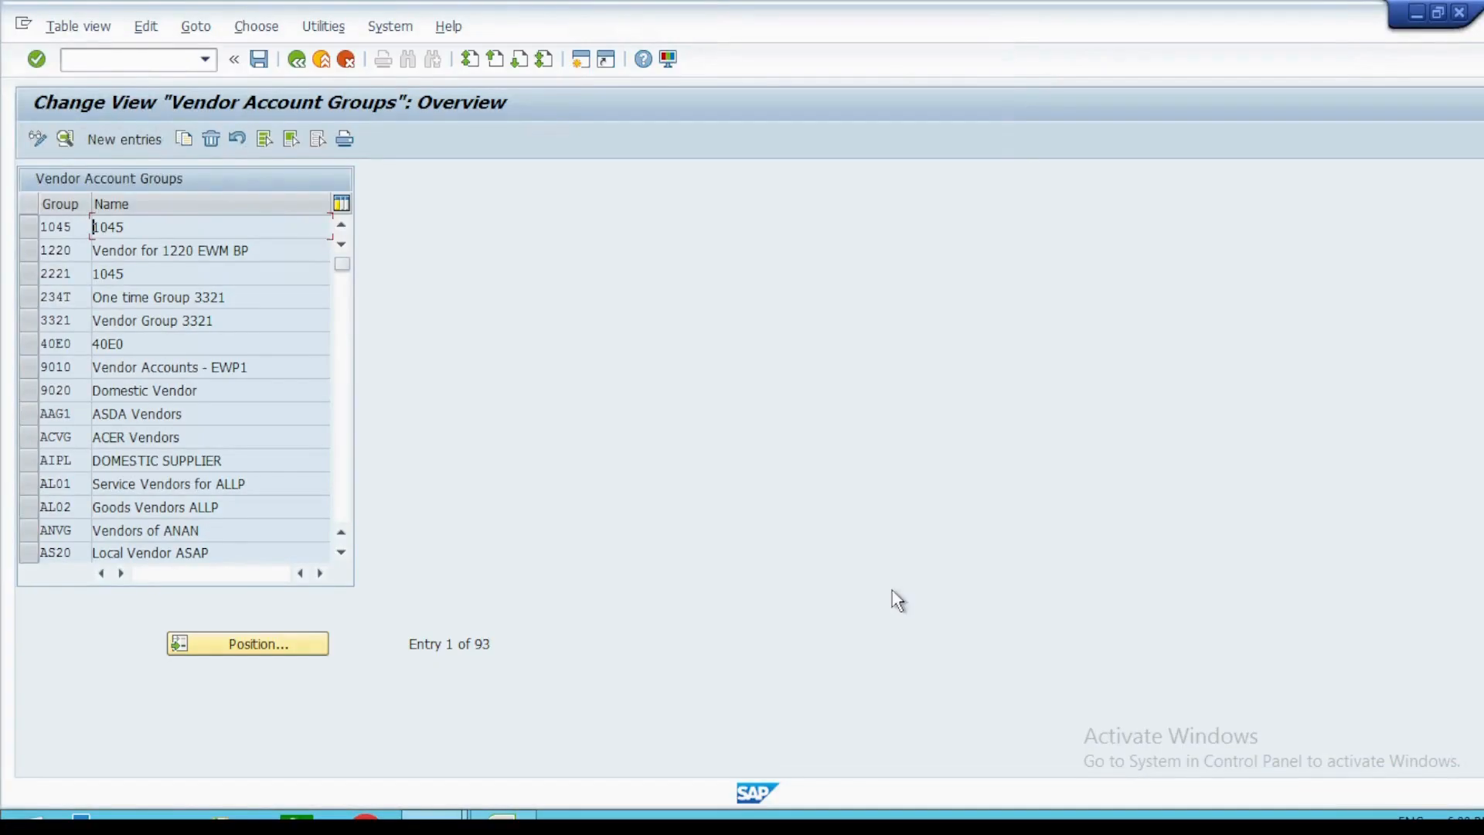
key(F10)
click(740, 334)
Look up account group ZAVA in the vendor account groups table.
click(232, 642)
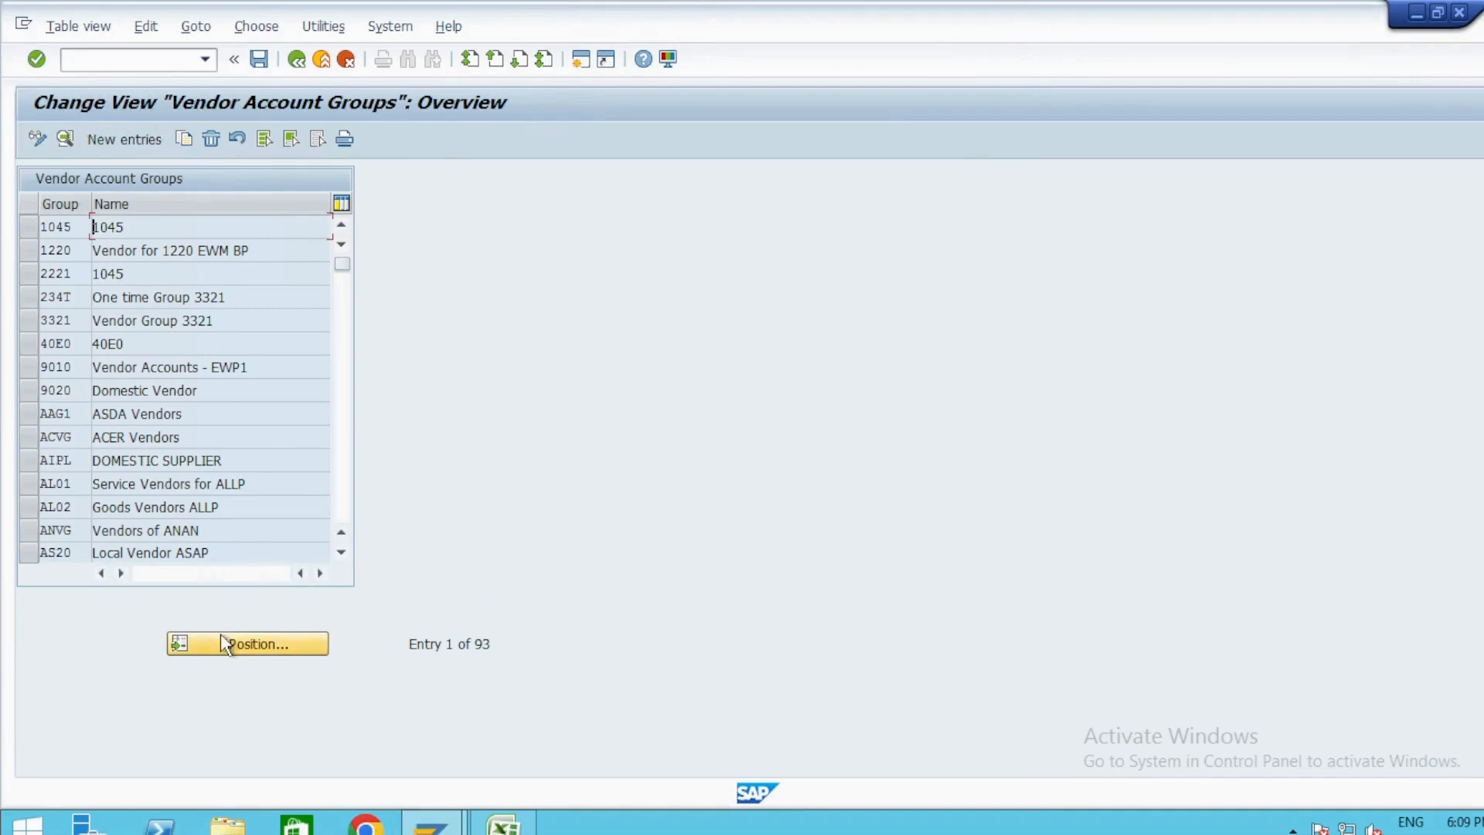
text(ZAVA)
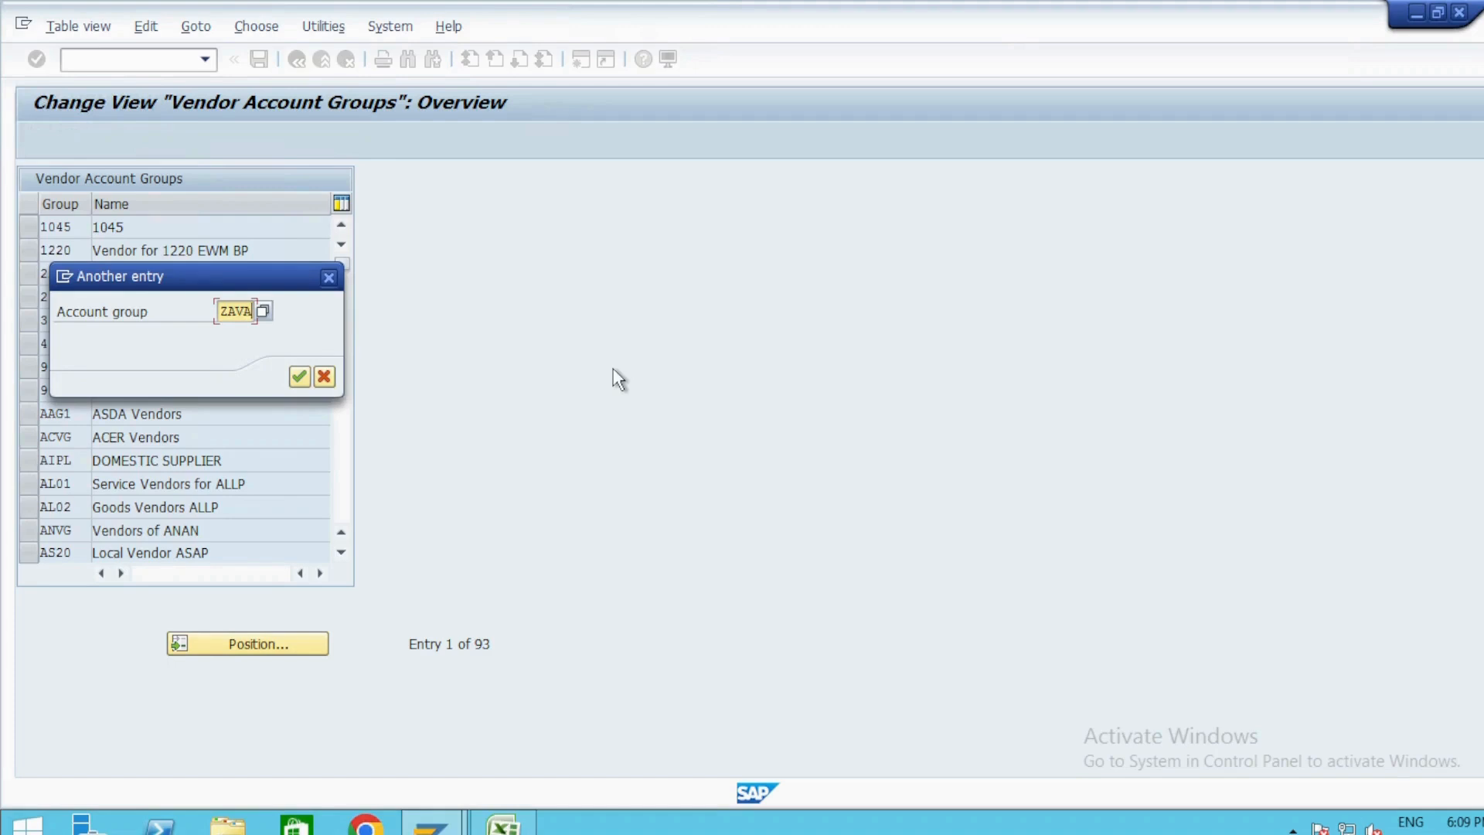
key(Return)
Create vendor account group ZAVA with the meaning "Test_ZA Vendor Account GR" and save the new entry.
click(124, 141)
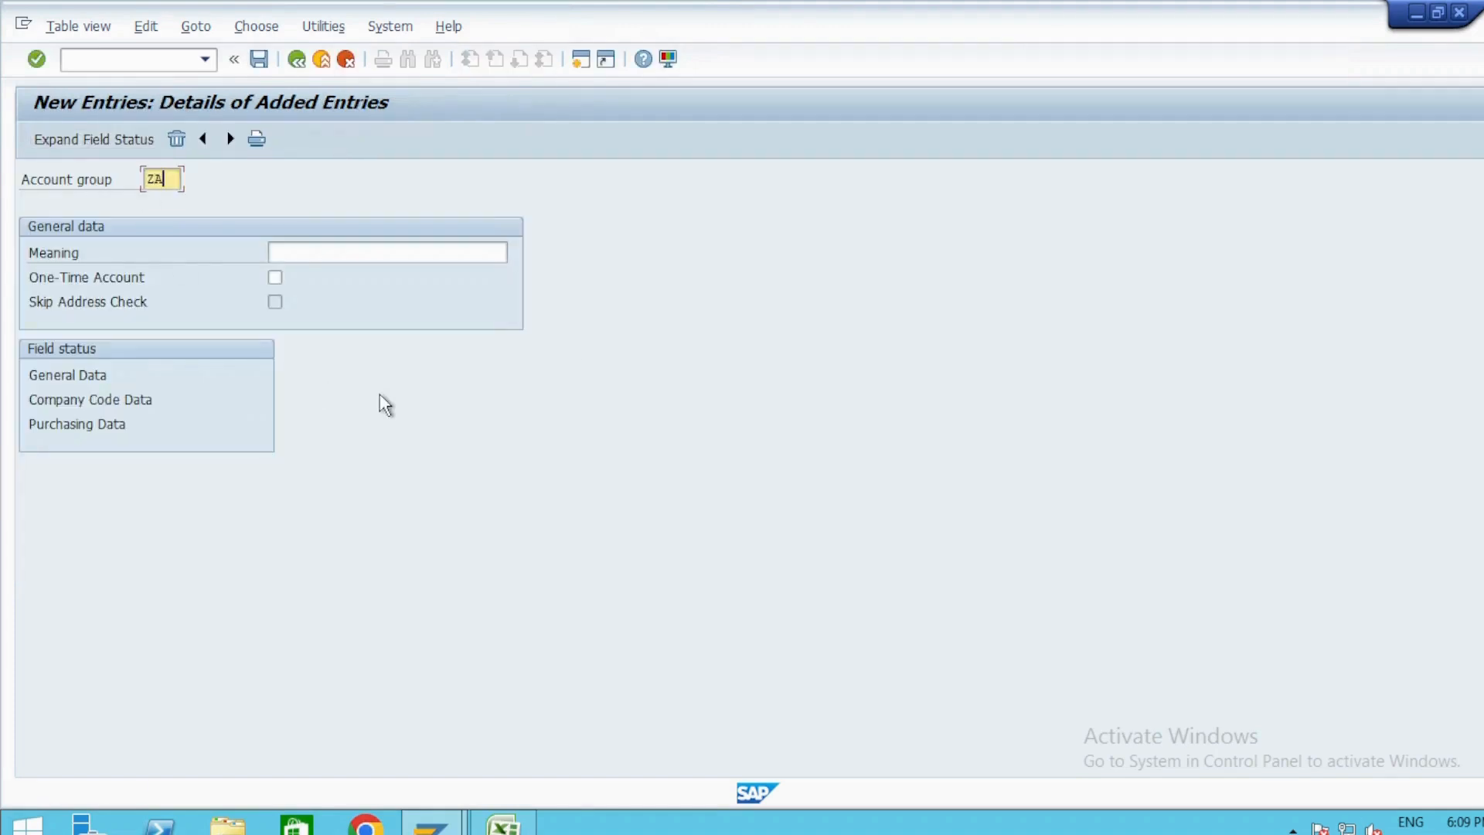
key(Tab)
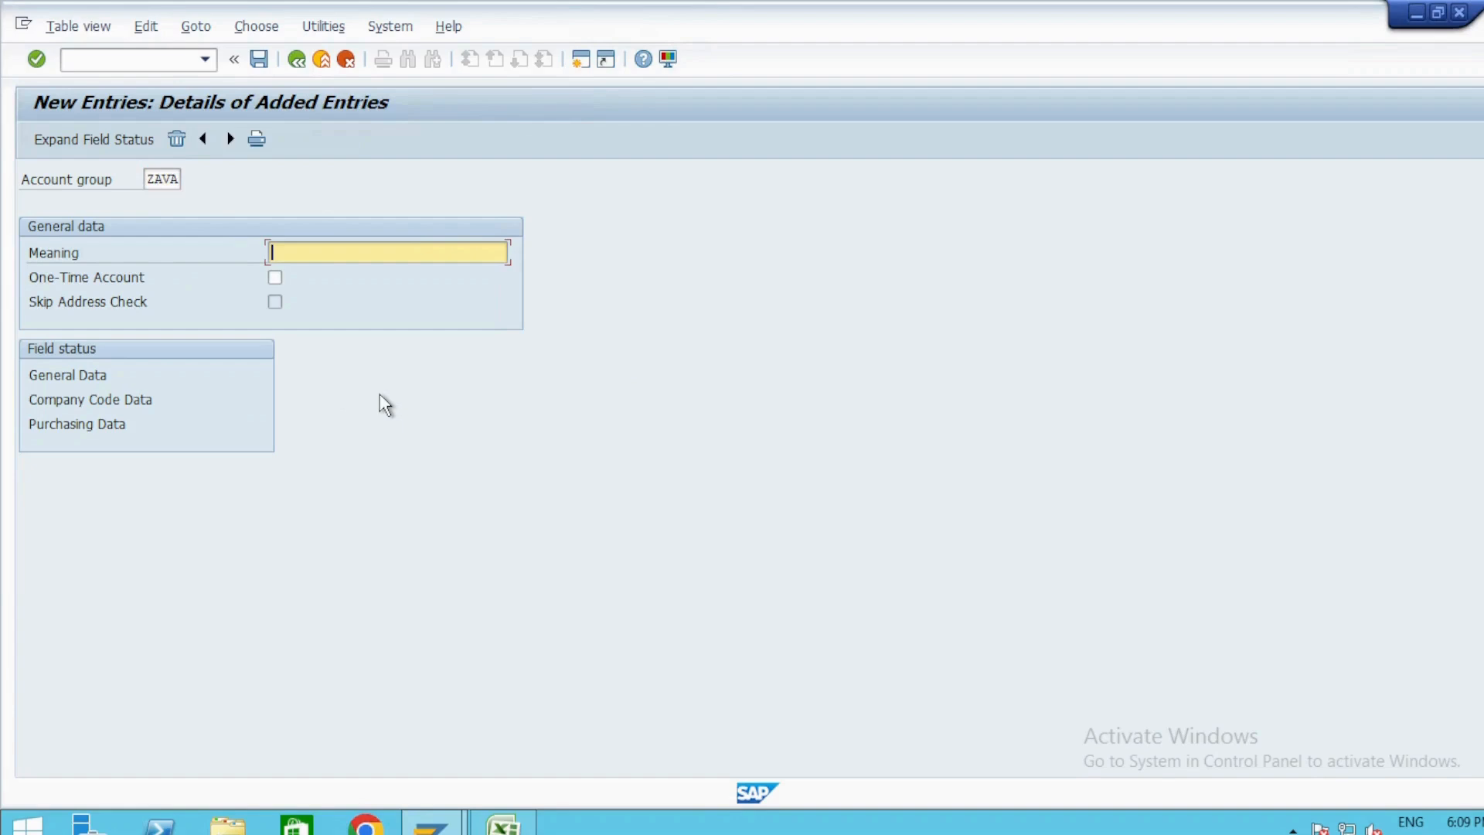
key(BackSpace)
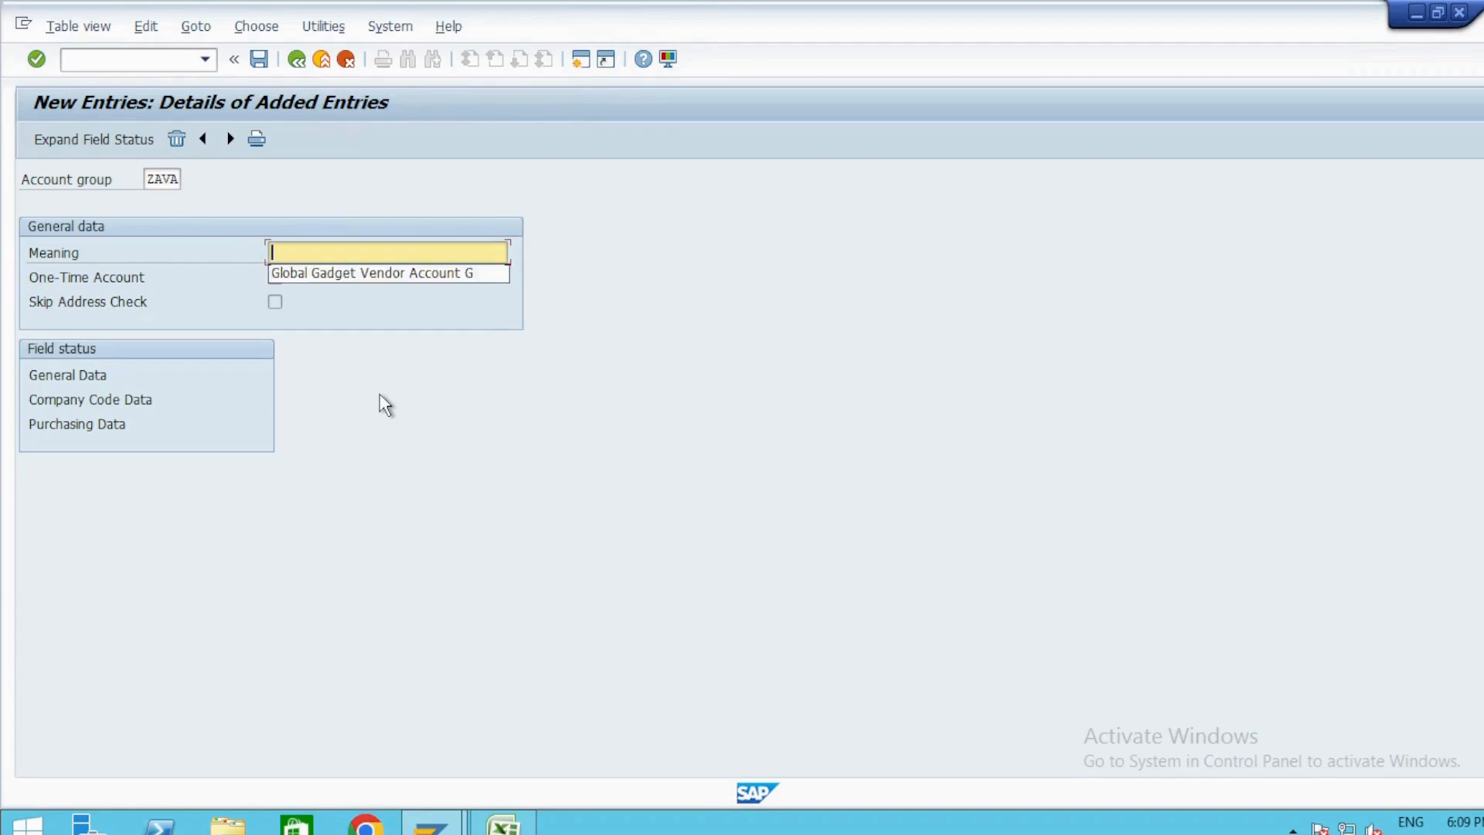
text(Test_ZA Vendor Account GR)
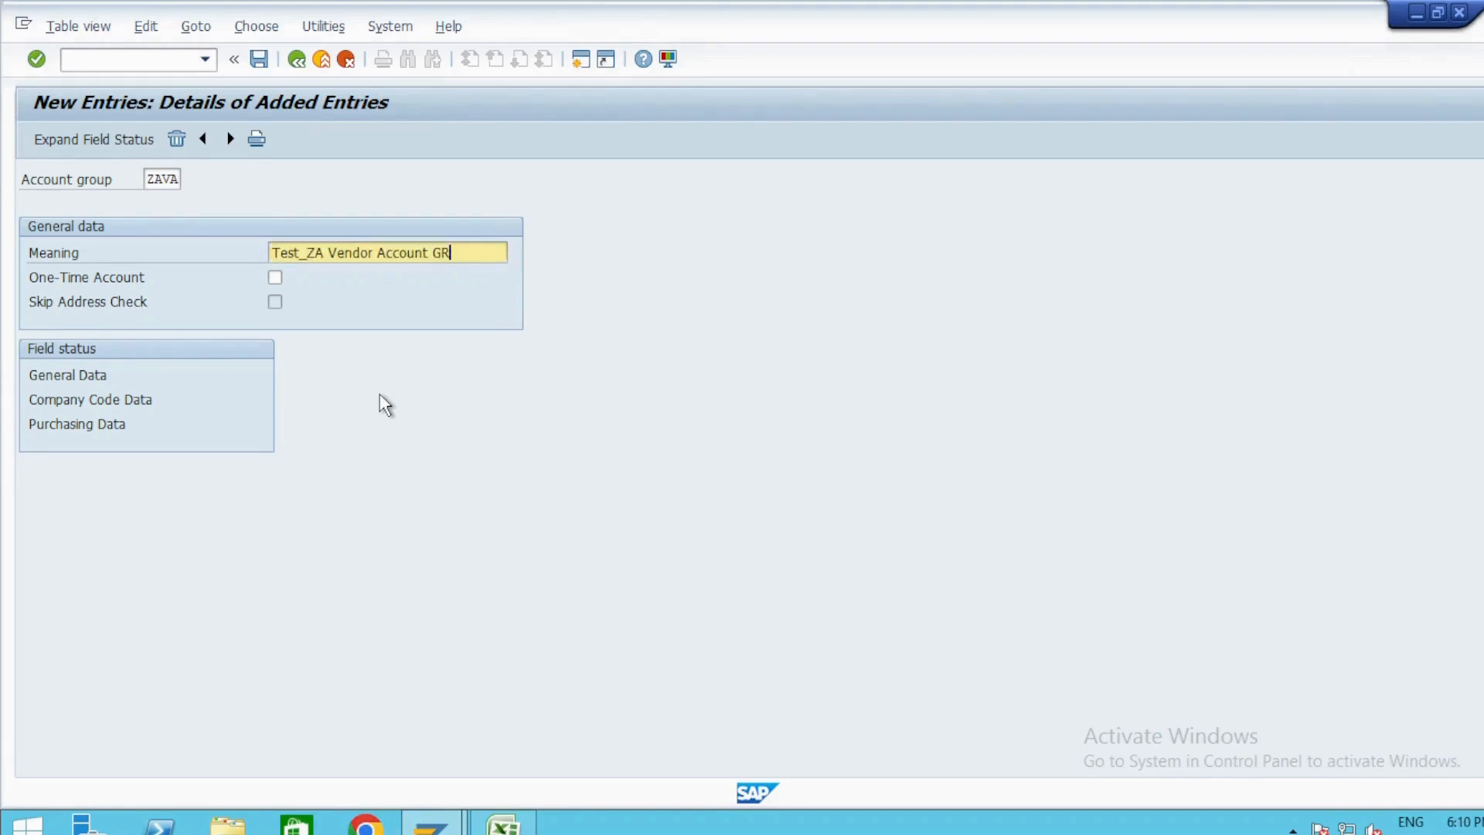
key(shift+Tab)
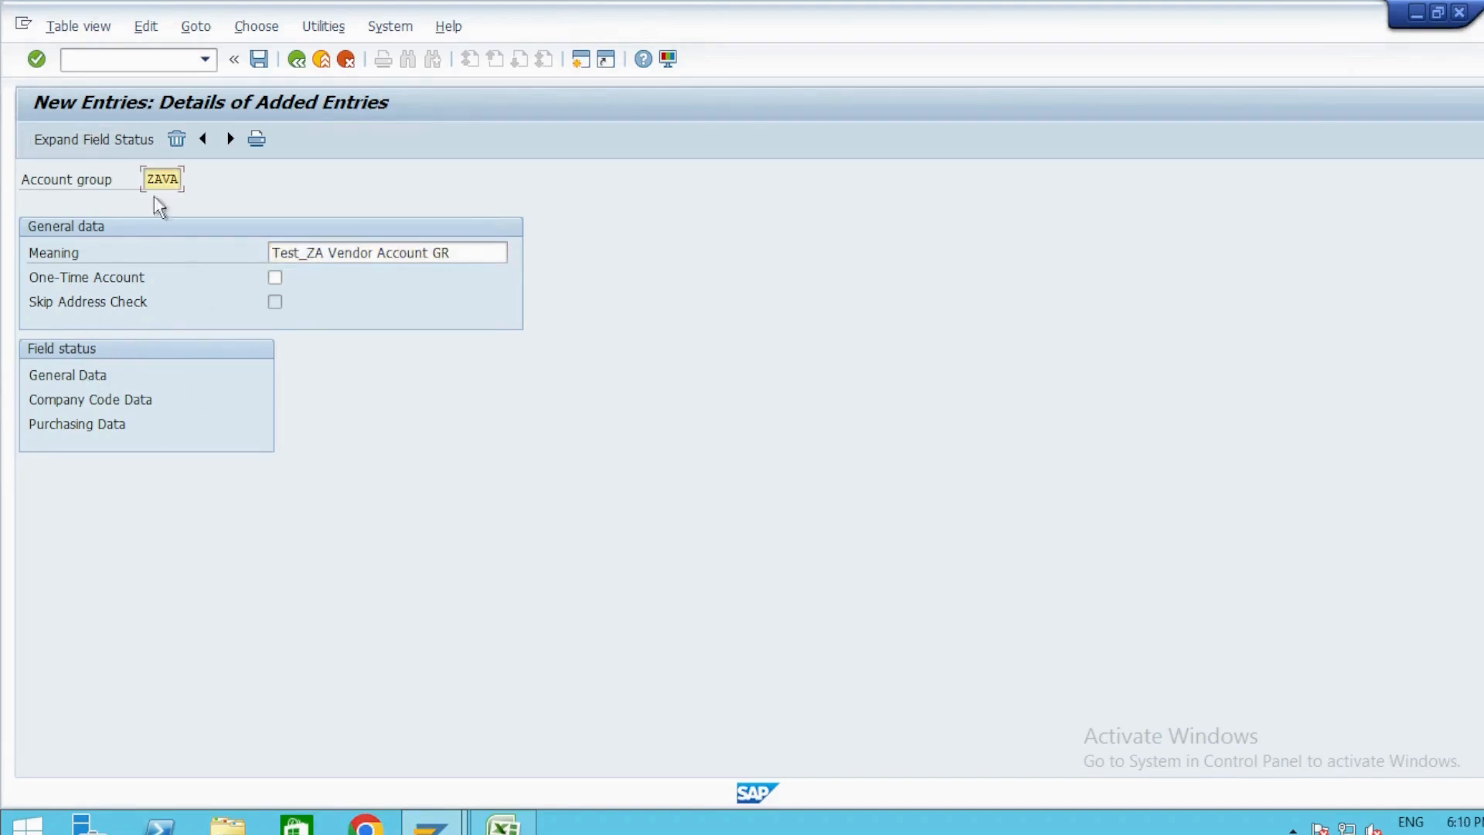
click(259, 59)
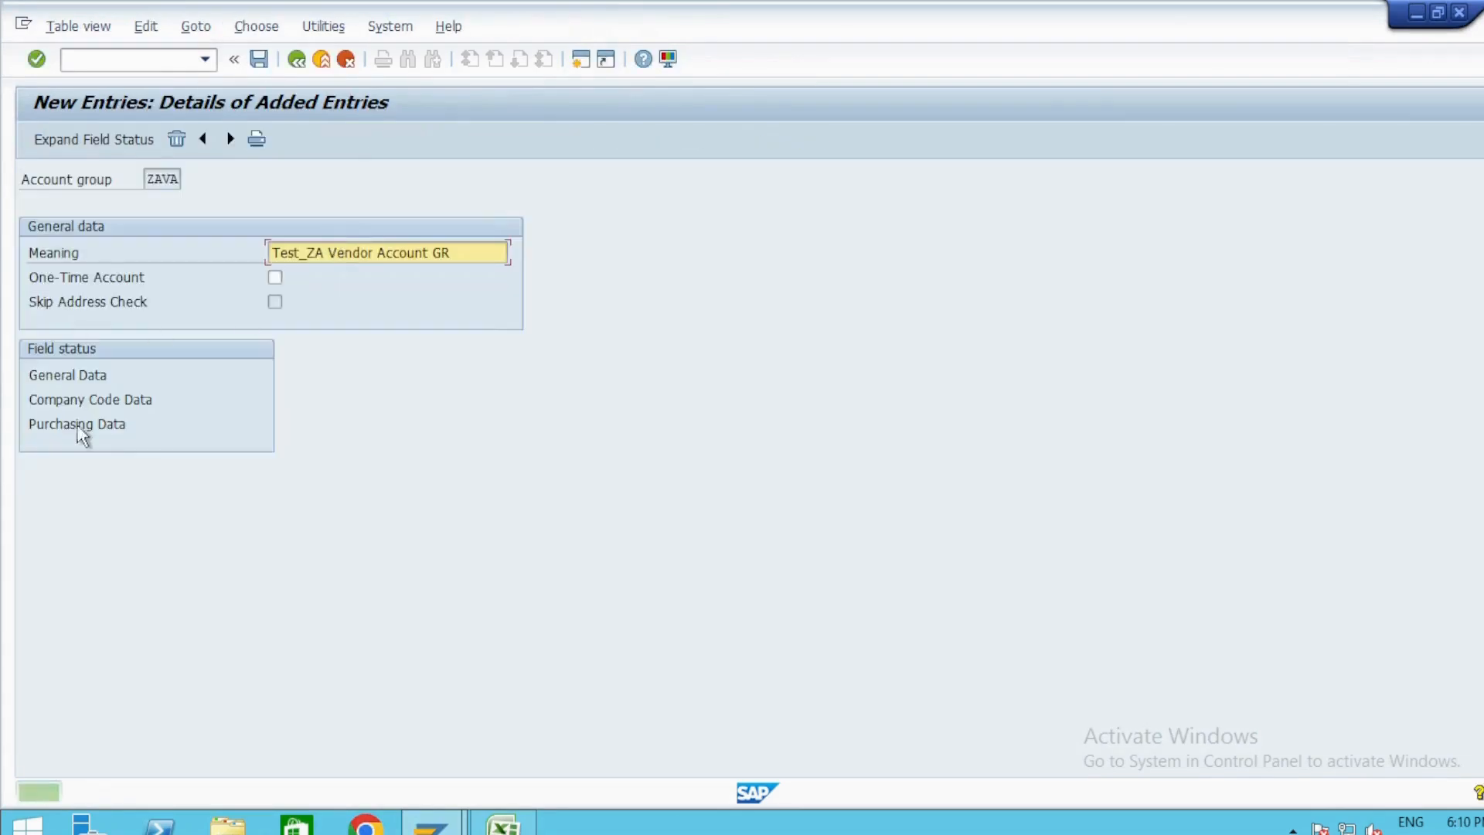
Review the Address and Communication field status groups under General Data for account group ZAVA.
double_click(74, 375)
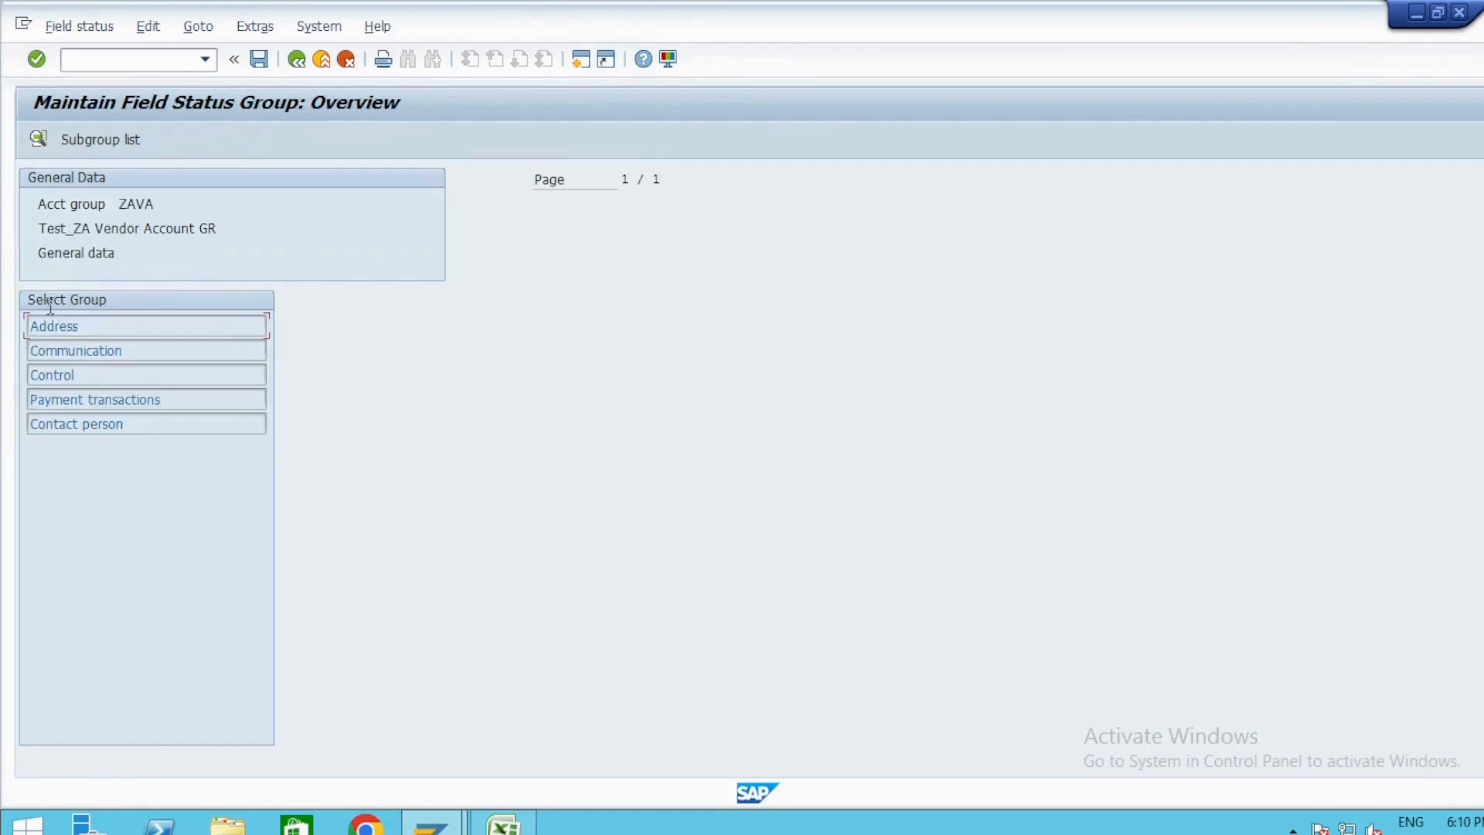
double_click(70, 331)
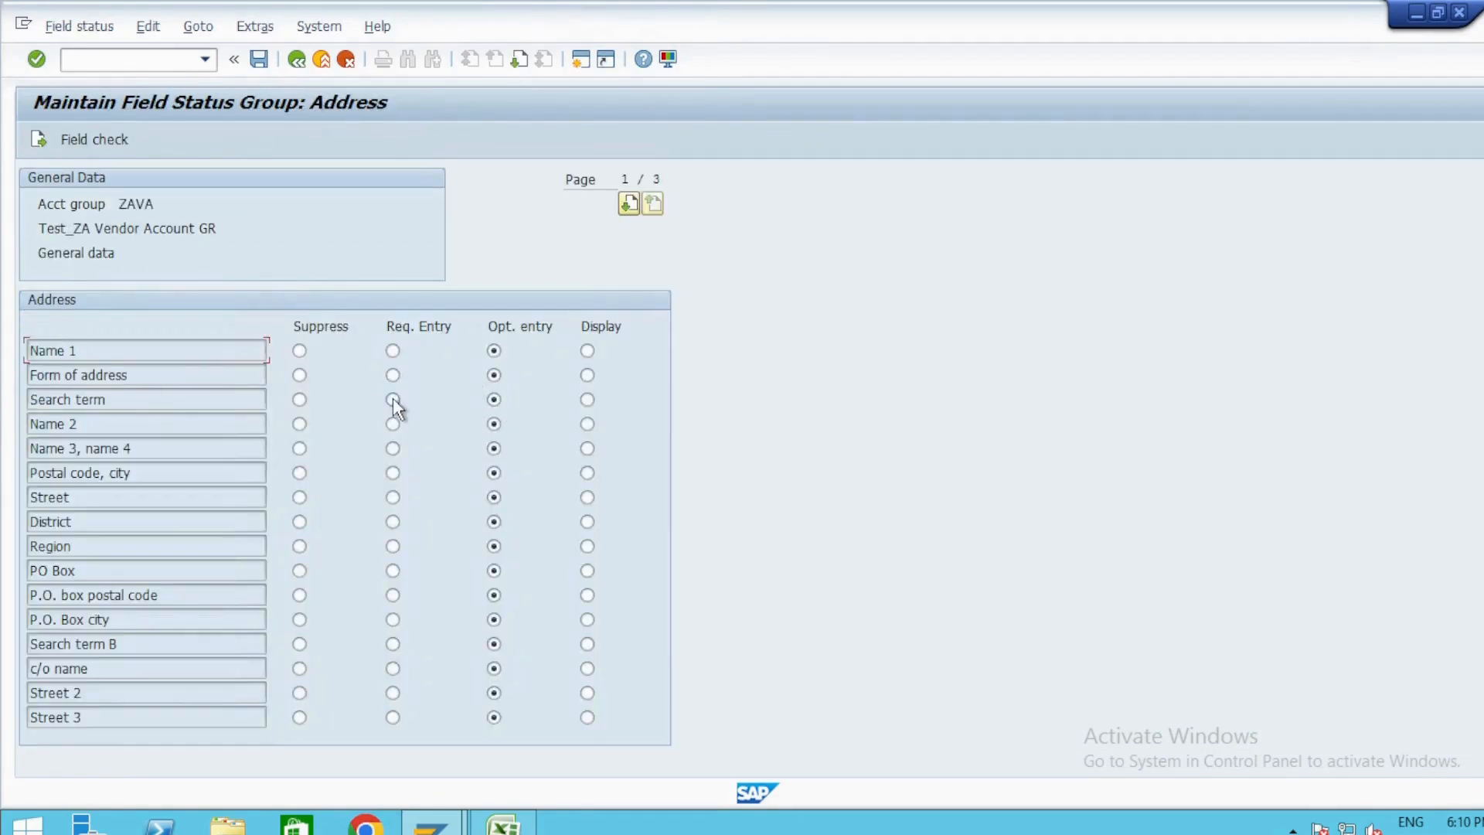
click(296, 58)
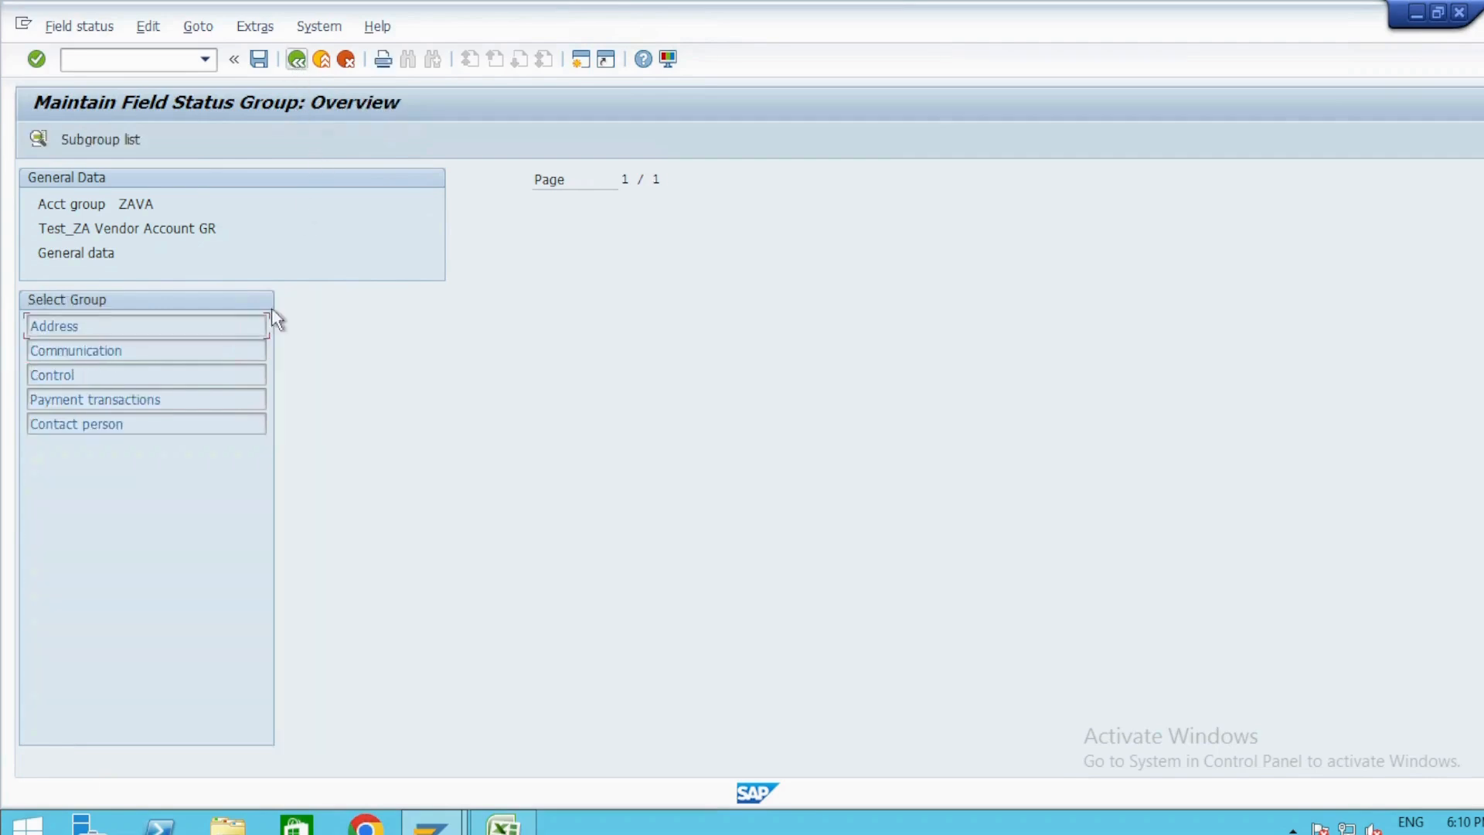
double_click(70, 351)
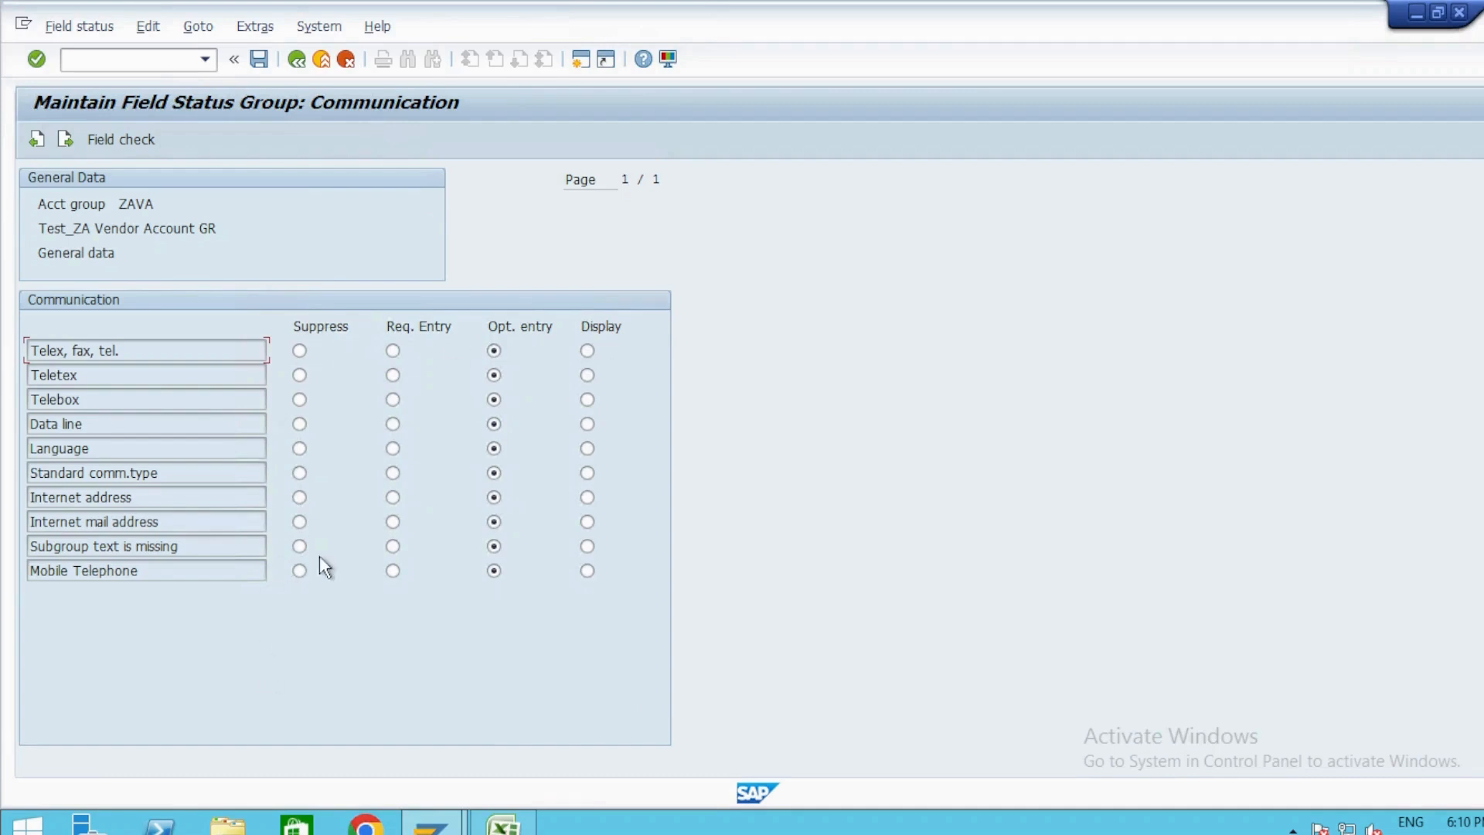
click(296, 60)
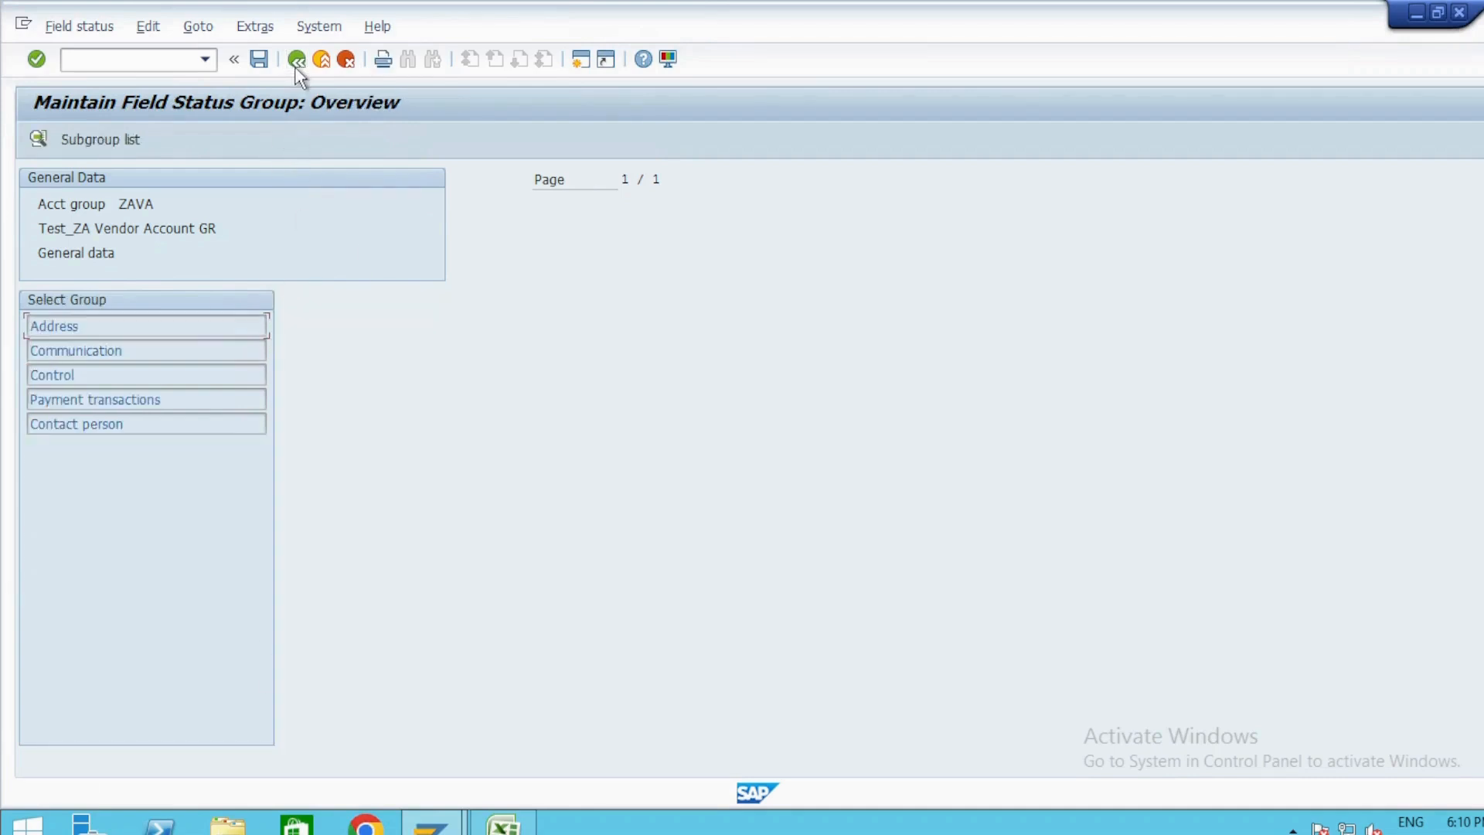
click(299, 59)
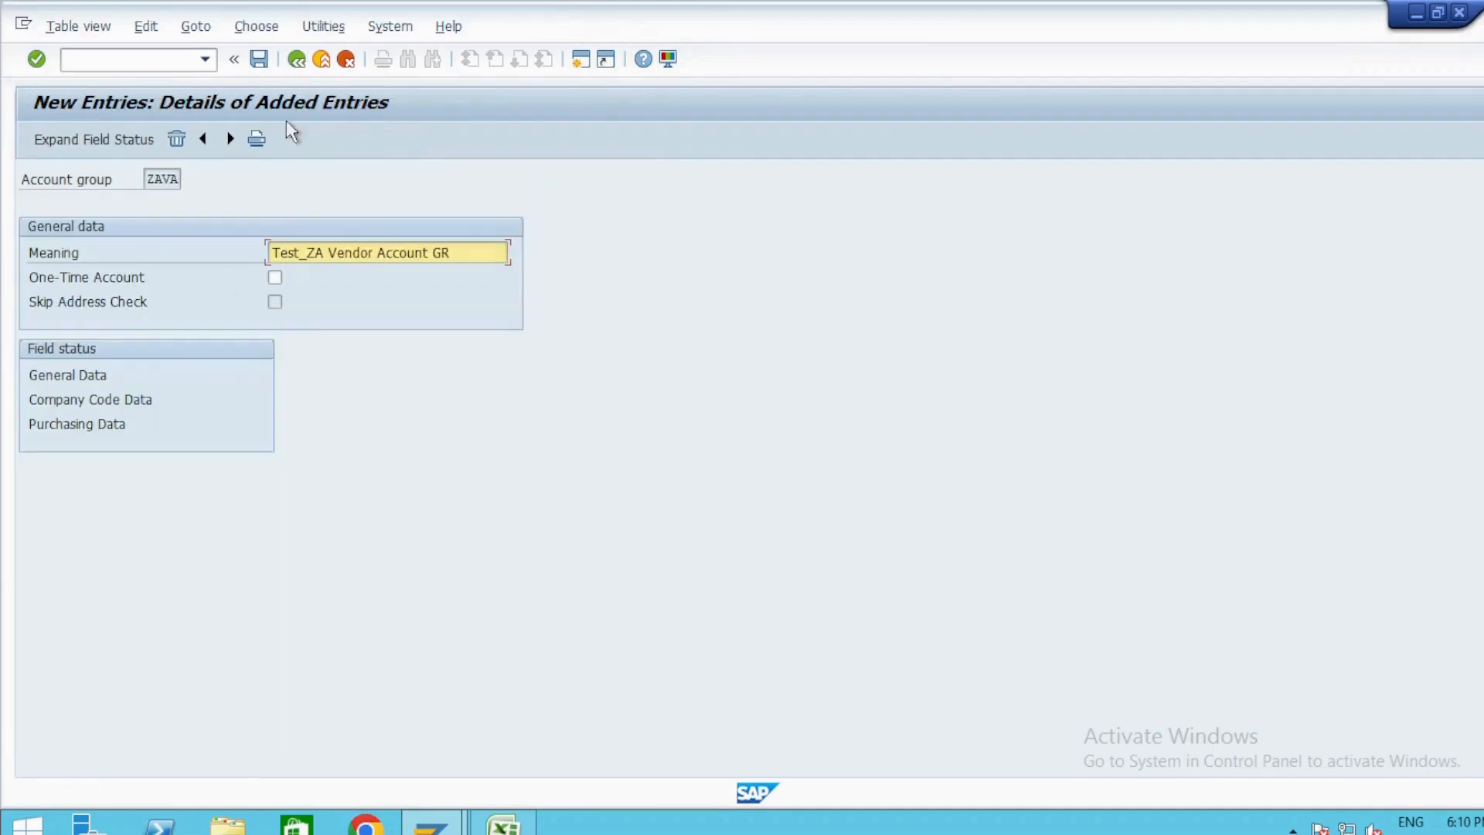
Save account group ZAVA again and return to the Implementation Guide structure.
double_click(162, 179)
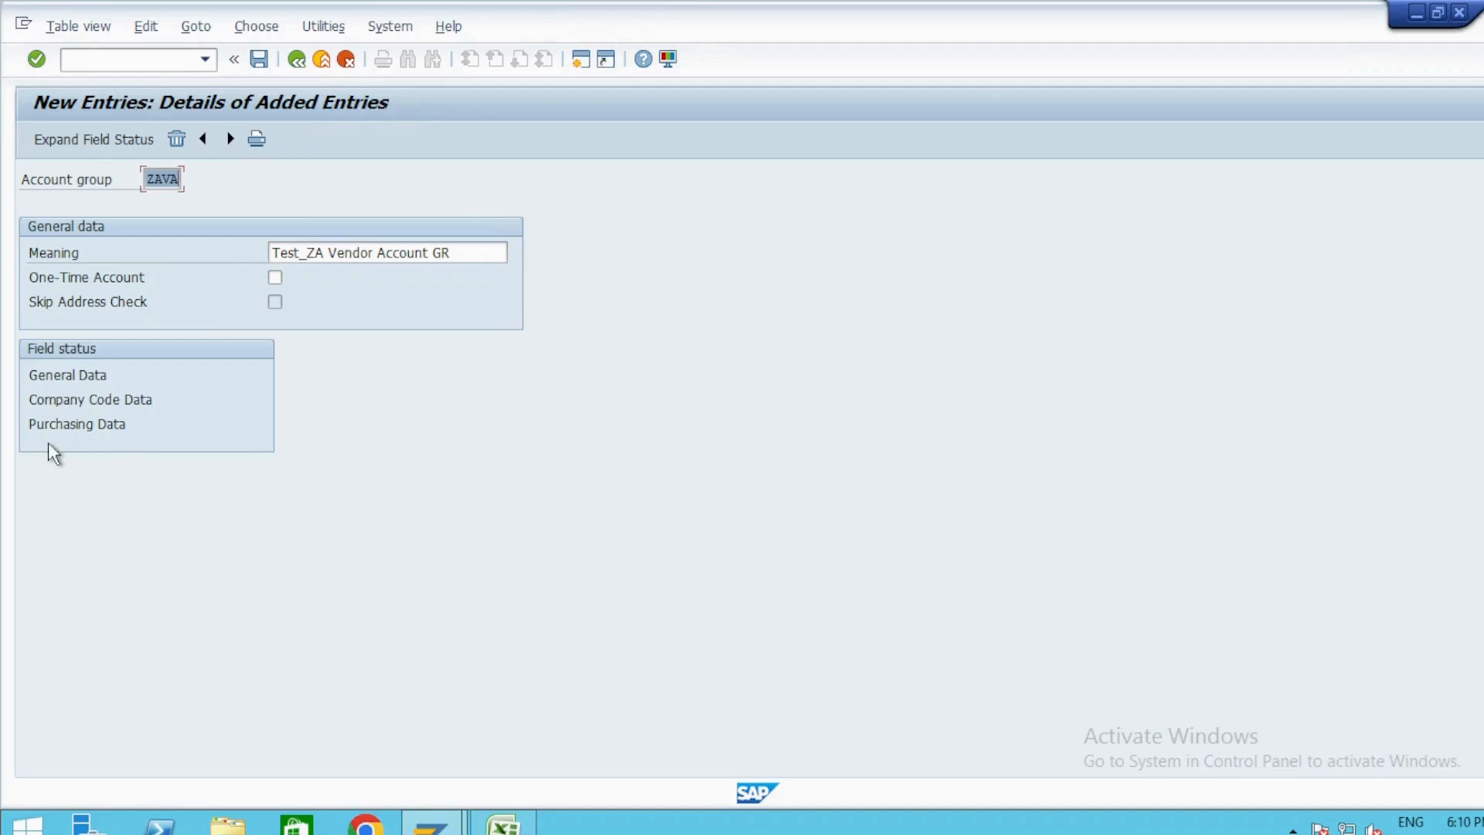
key(ctrl+s)
click(259, 59)
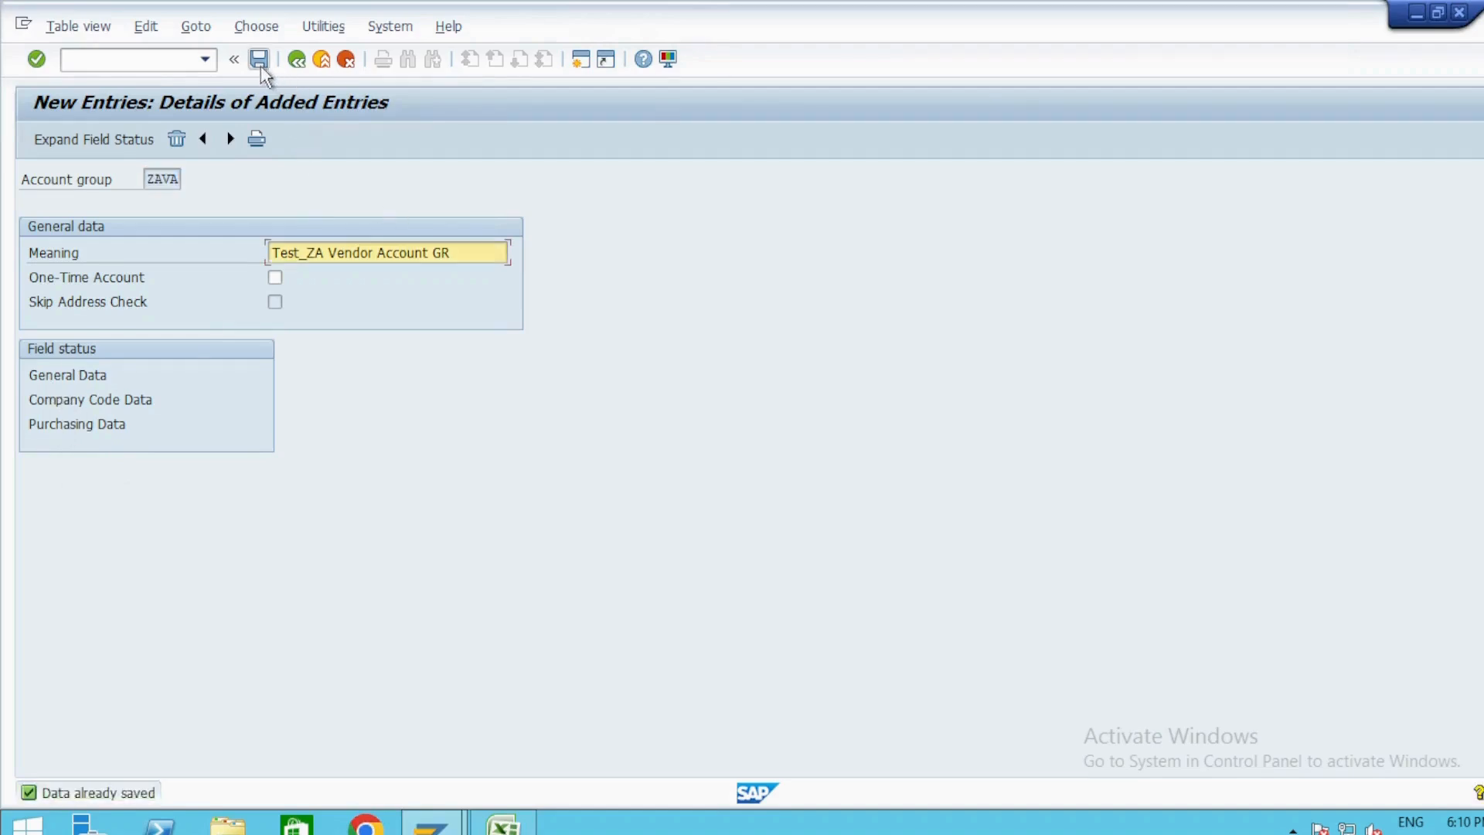
click(300, 62)
click(301, 65)
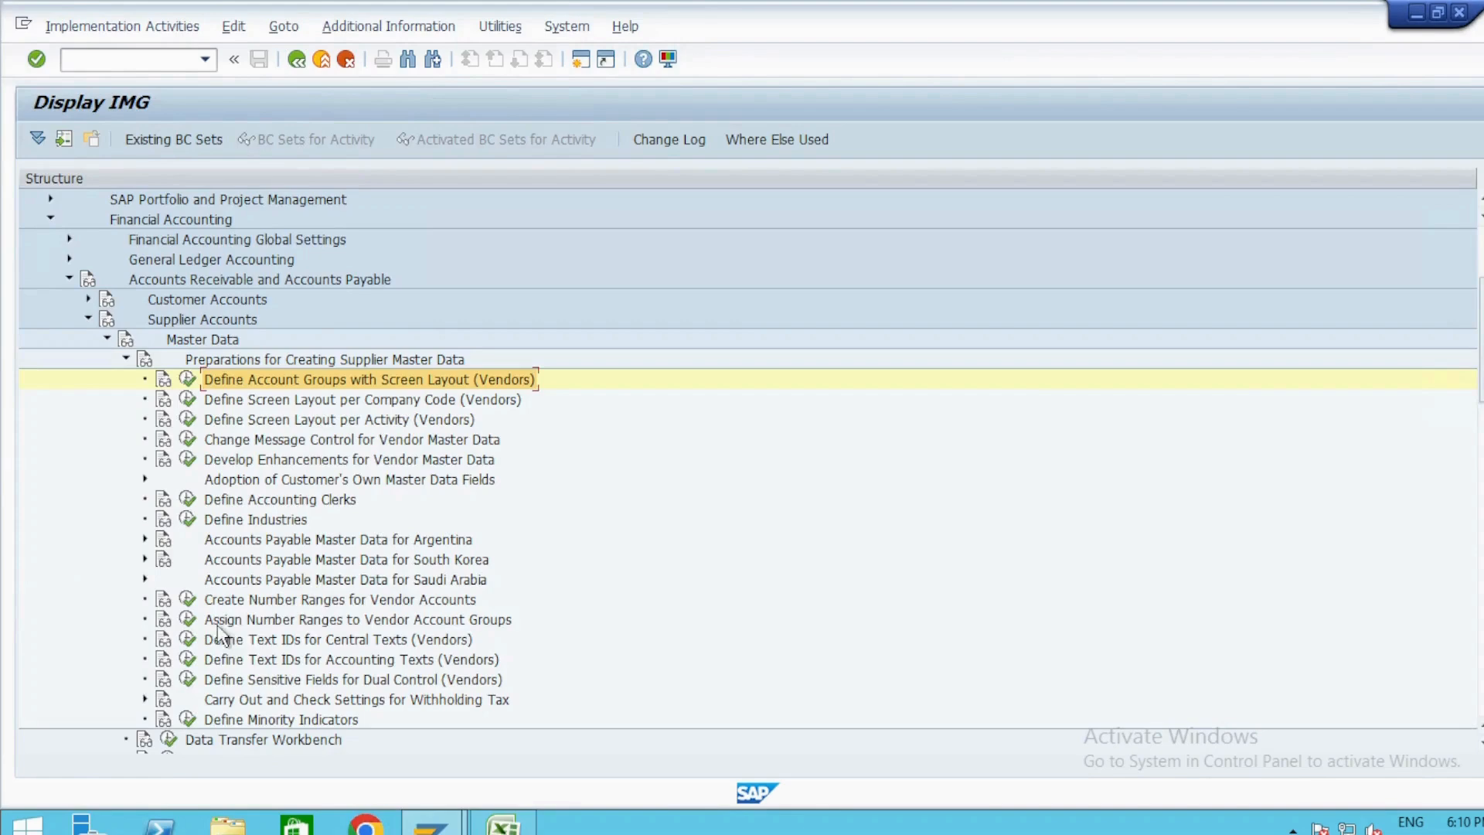
Open the KREDITOR number range intervals for editing from Create Number Ranges for Vendor Accounts, and consult the Excel notes.
click(188, 599)
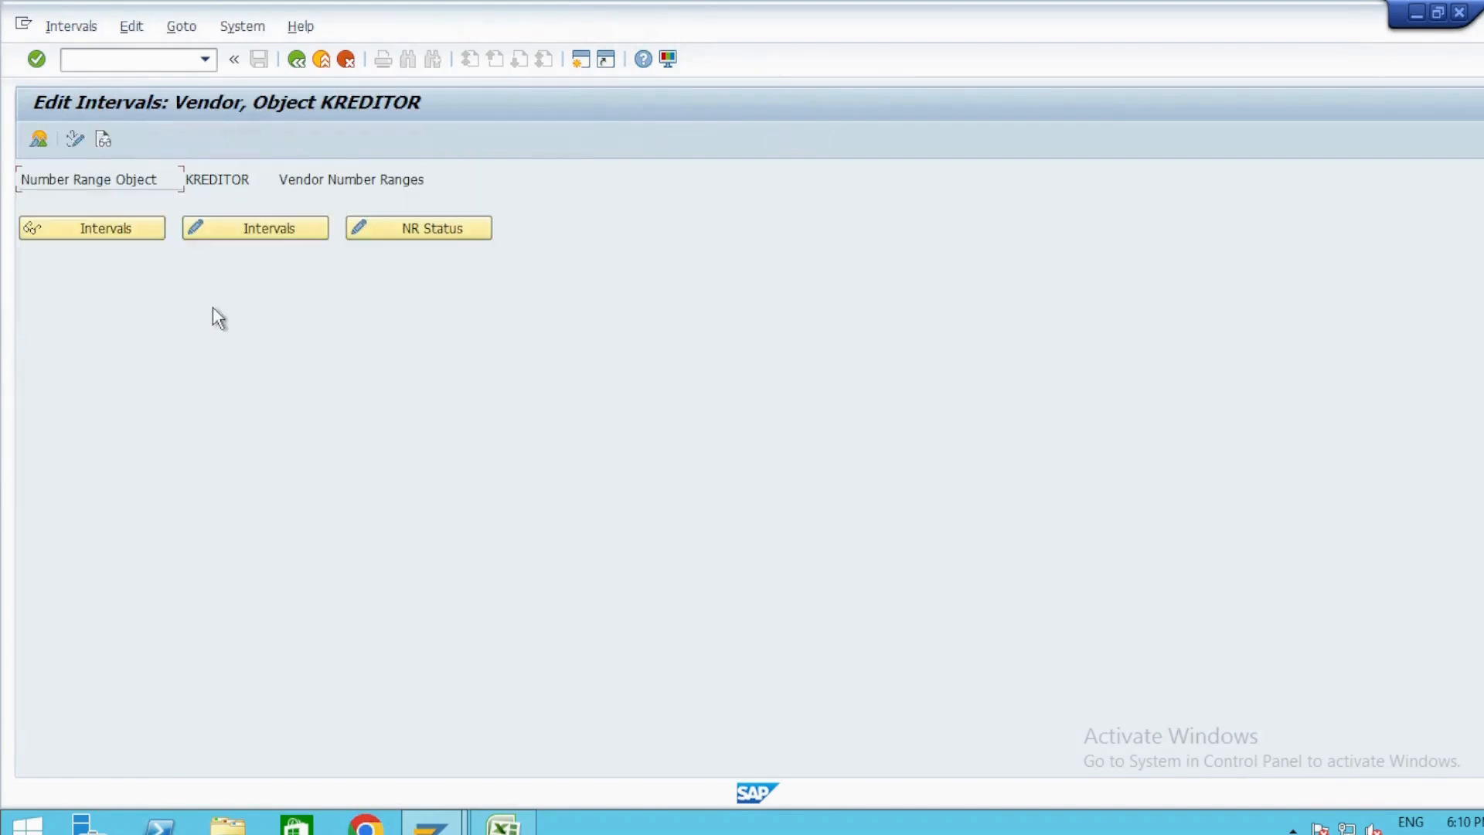
click(267, 226)
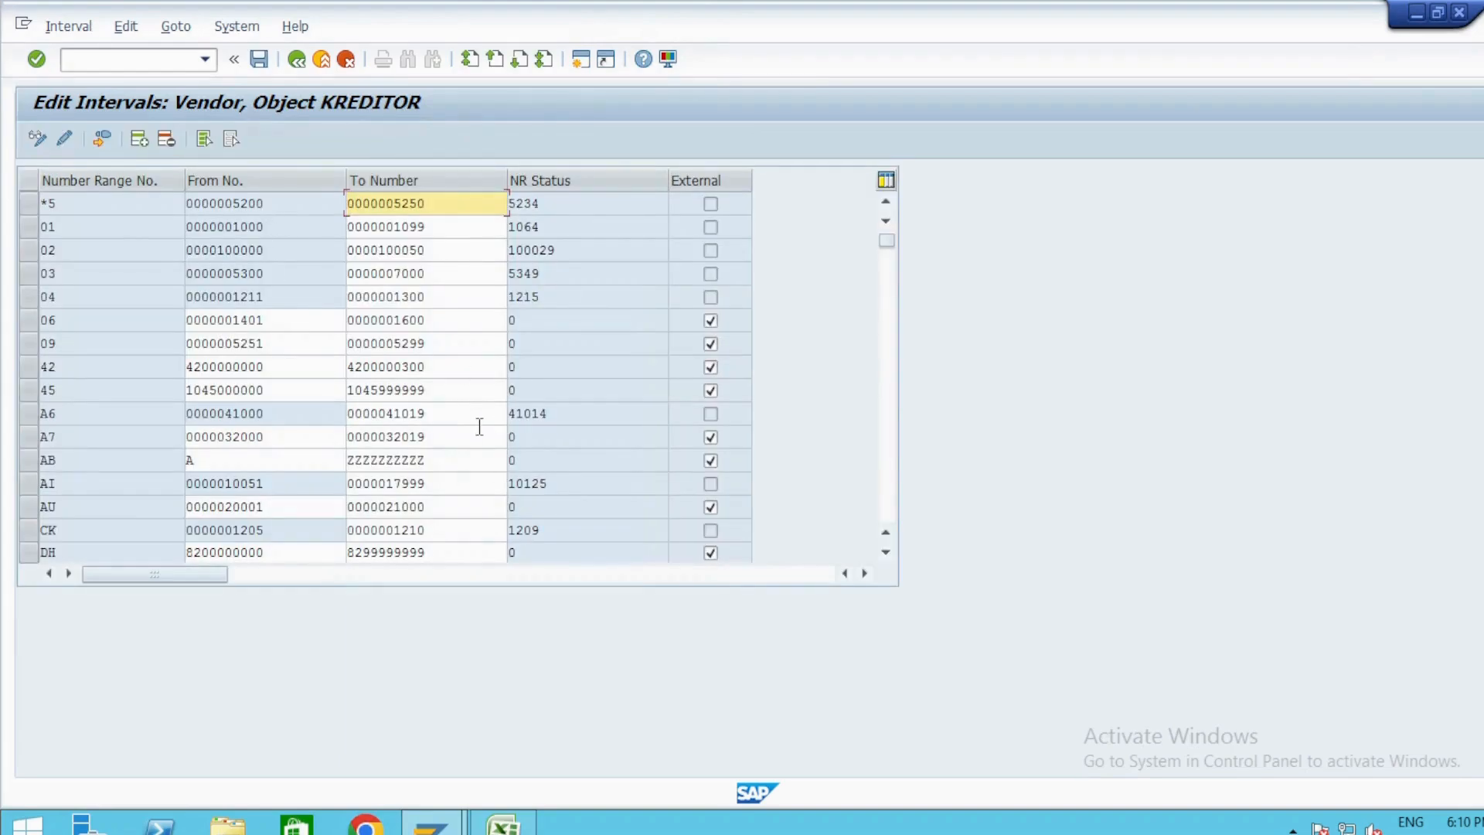
key(alt+Tab)
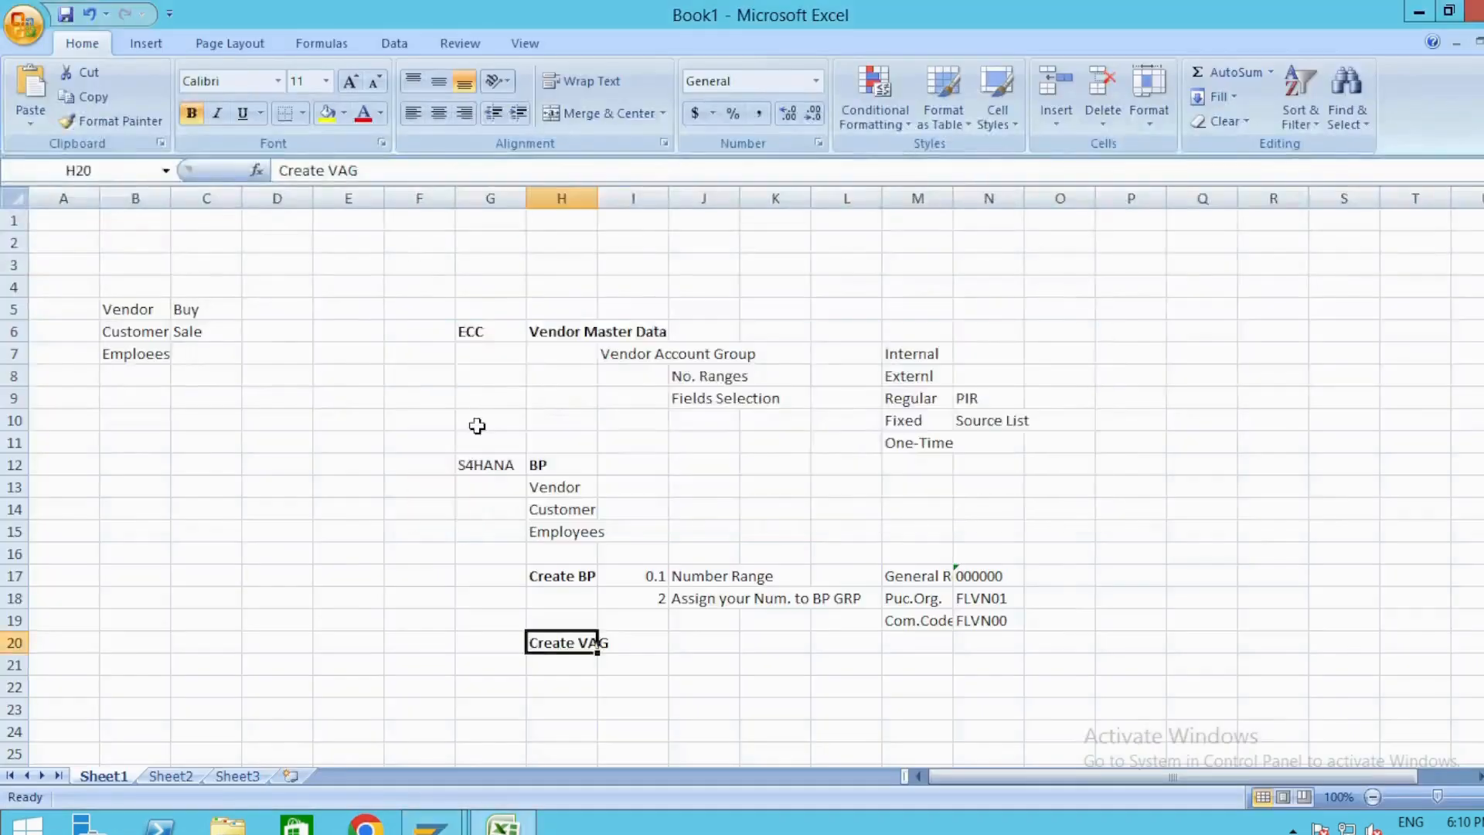
key(alt+Tab)
Open transaction BP in a new session and start a new organization with grouping ZABP Test_ZABP in role 000000.
click(112, 55)
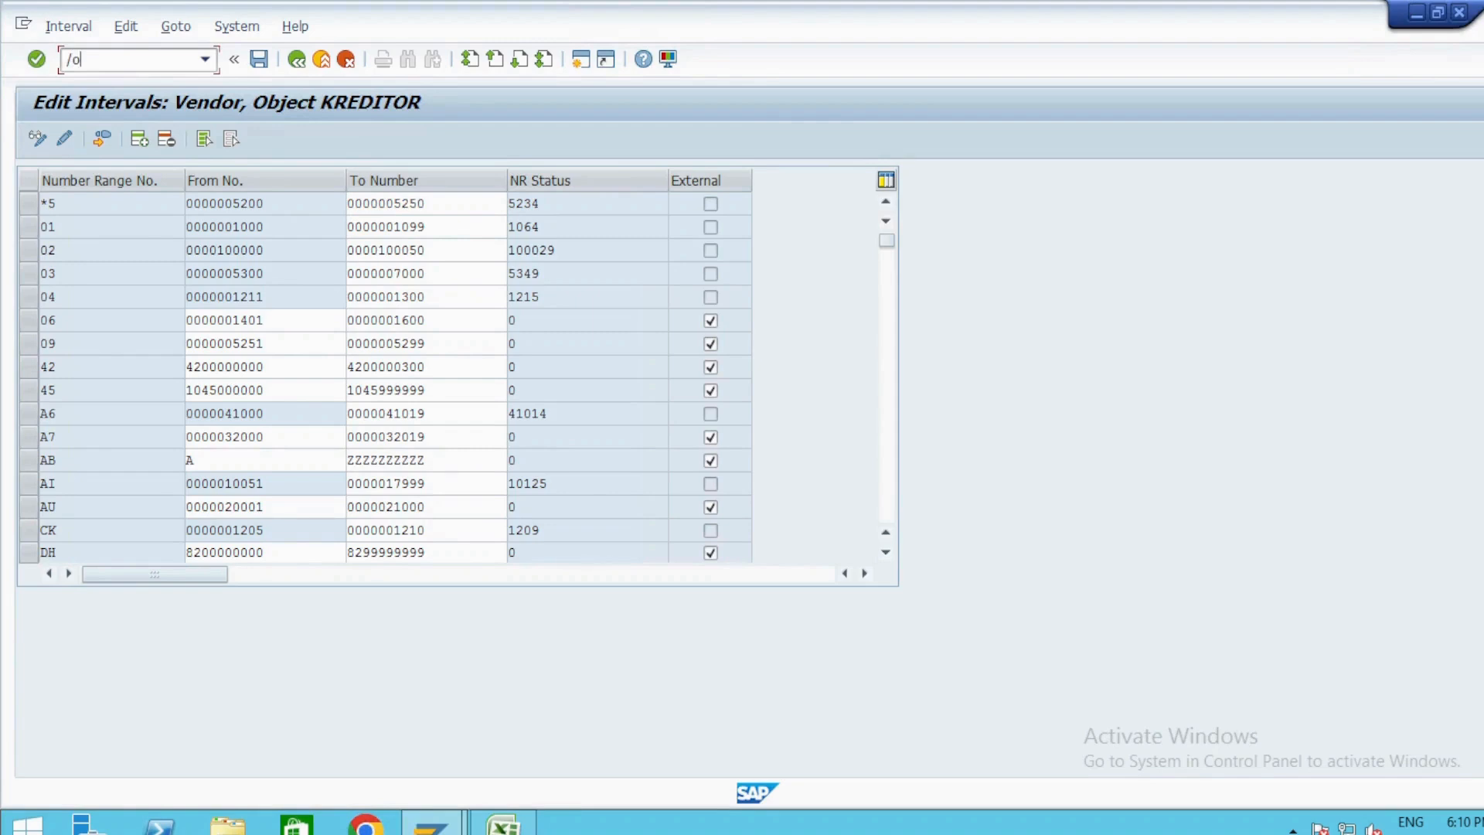
text(/obp)
key(Return)
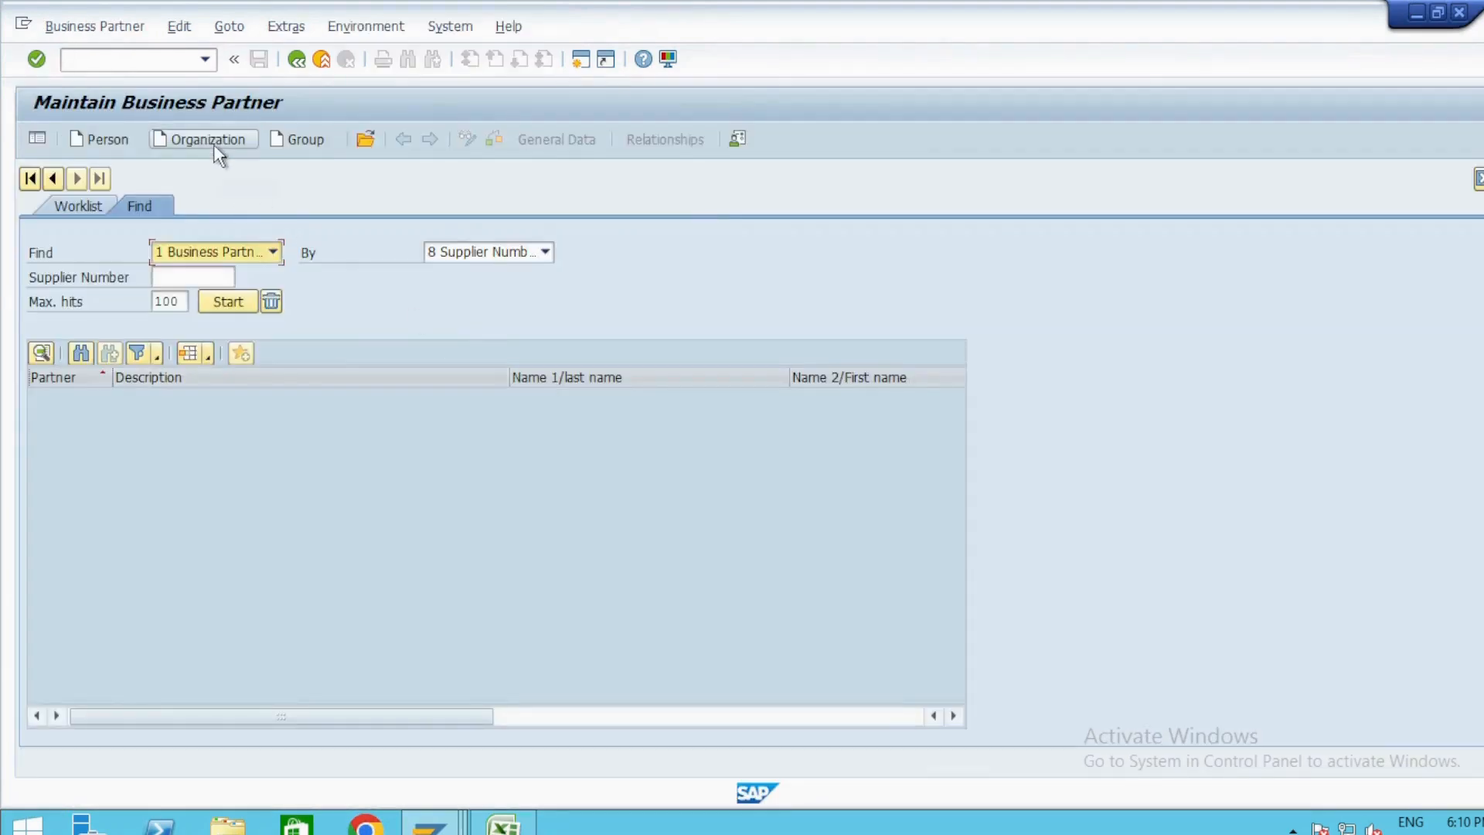
click(215, 145)
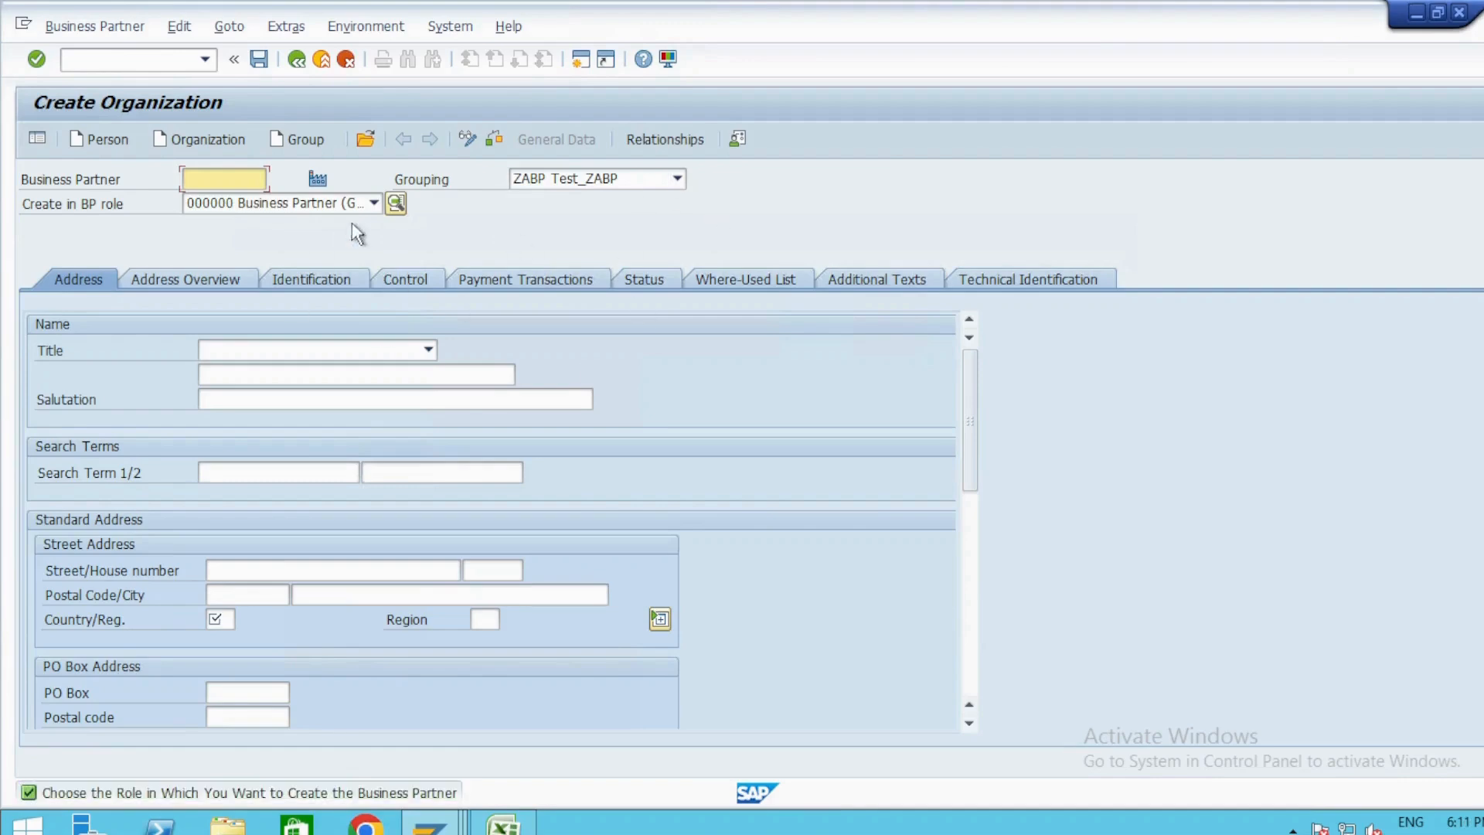
click(671, 179)
click(617, 186)
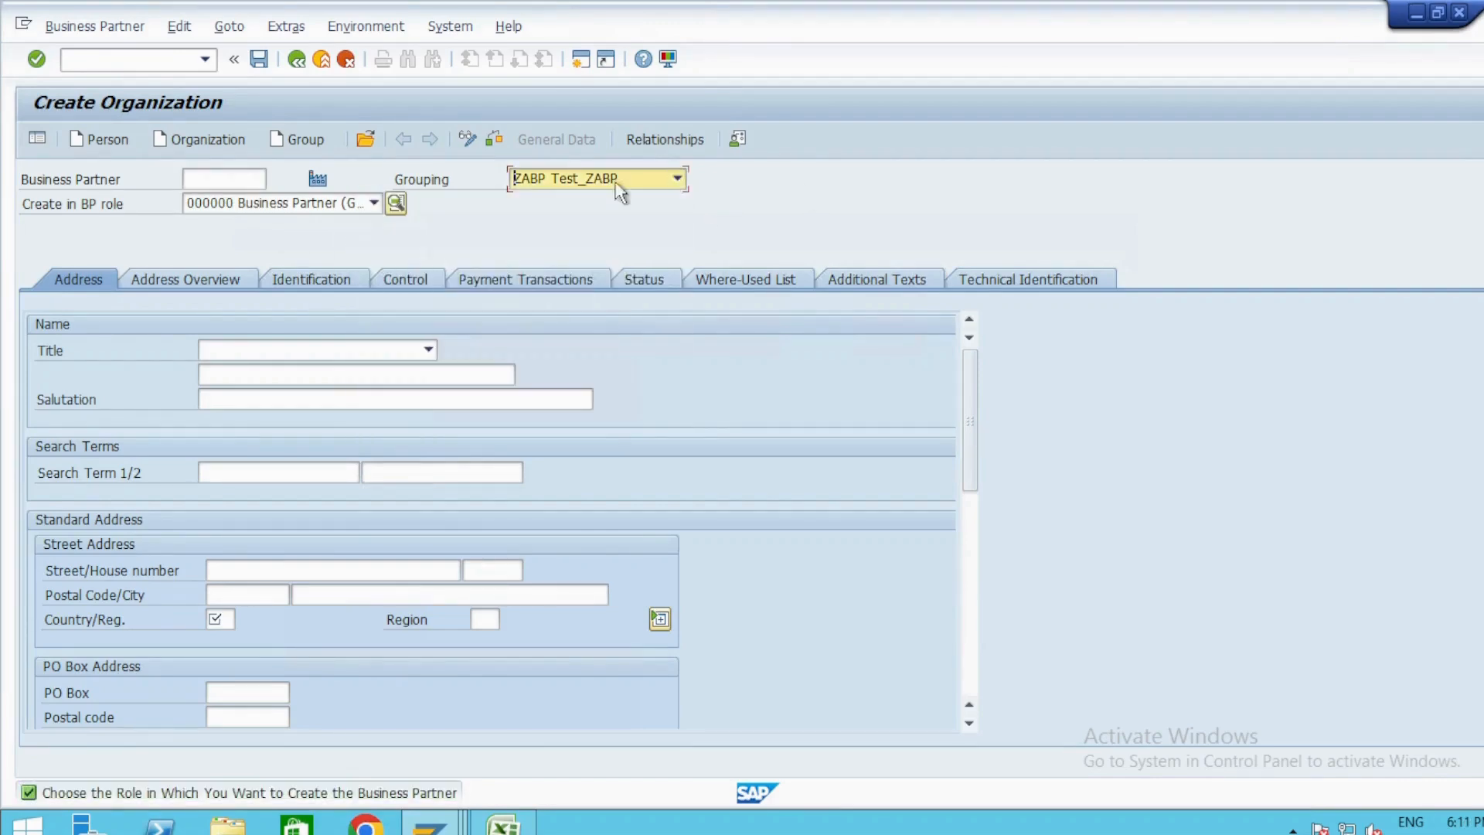
click(220, 179)
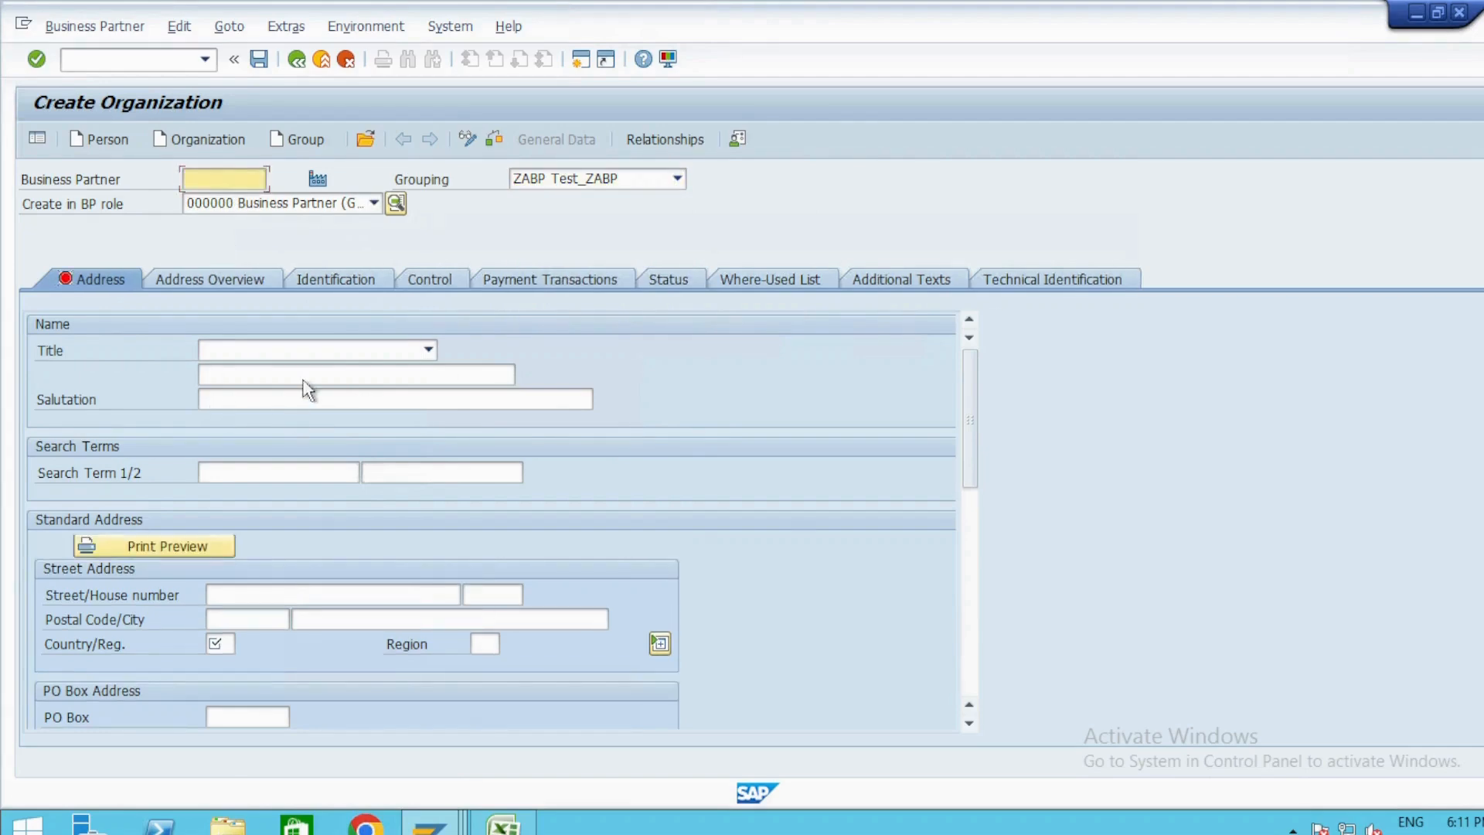
Set the organization's country to IN and save the new business partner.
click(218, 644)
text(IN)
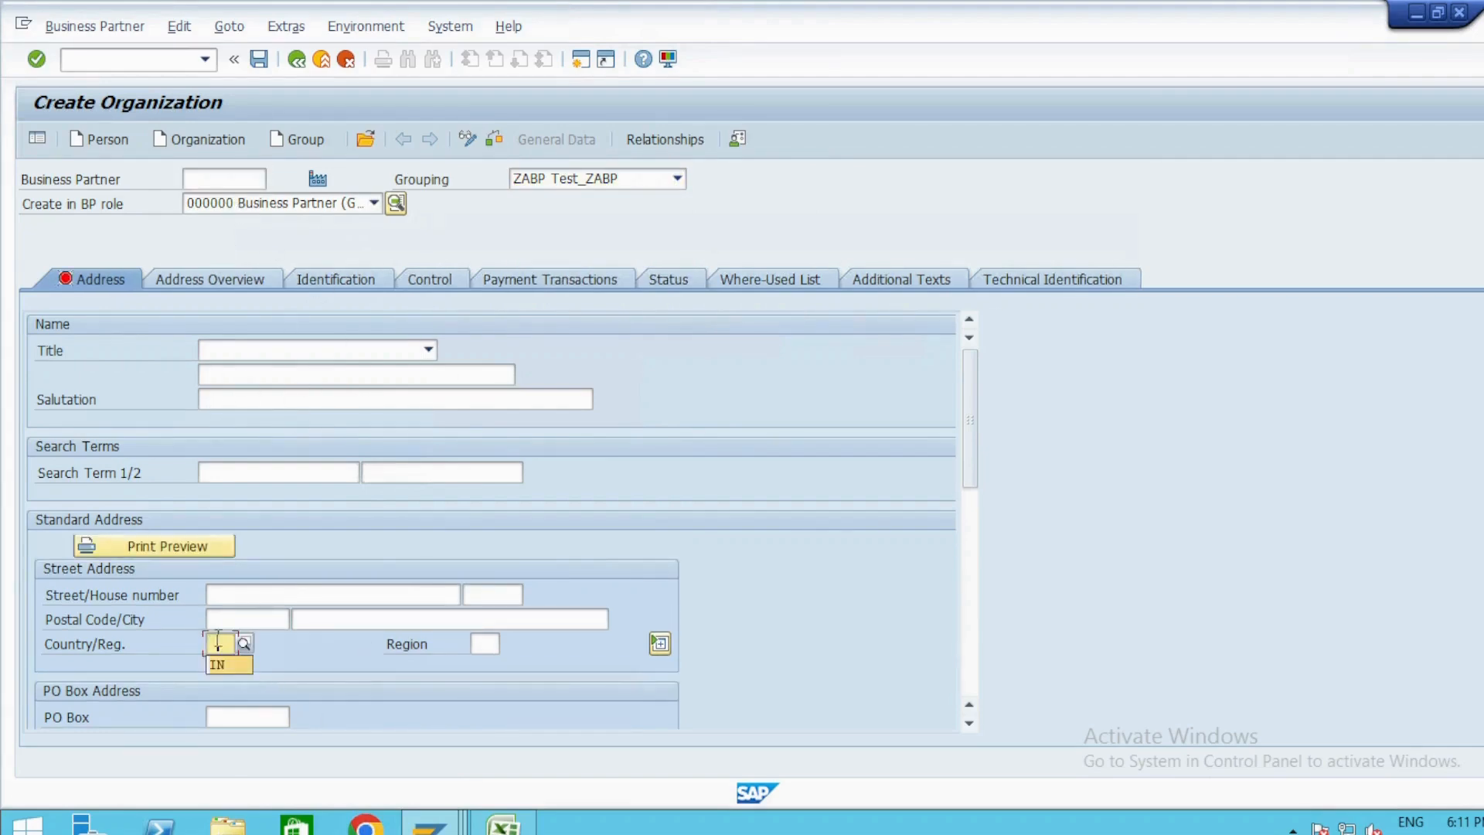
key(Return)
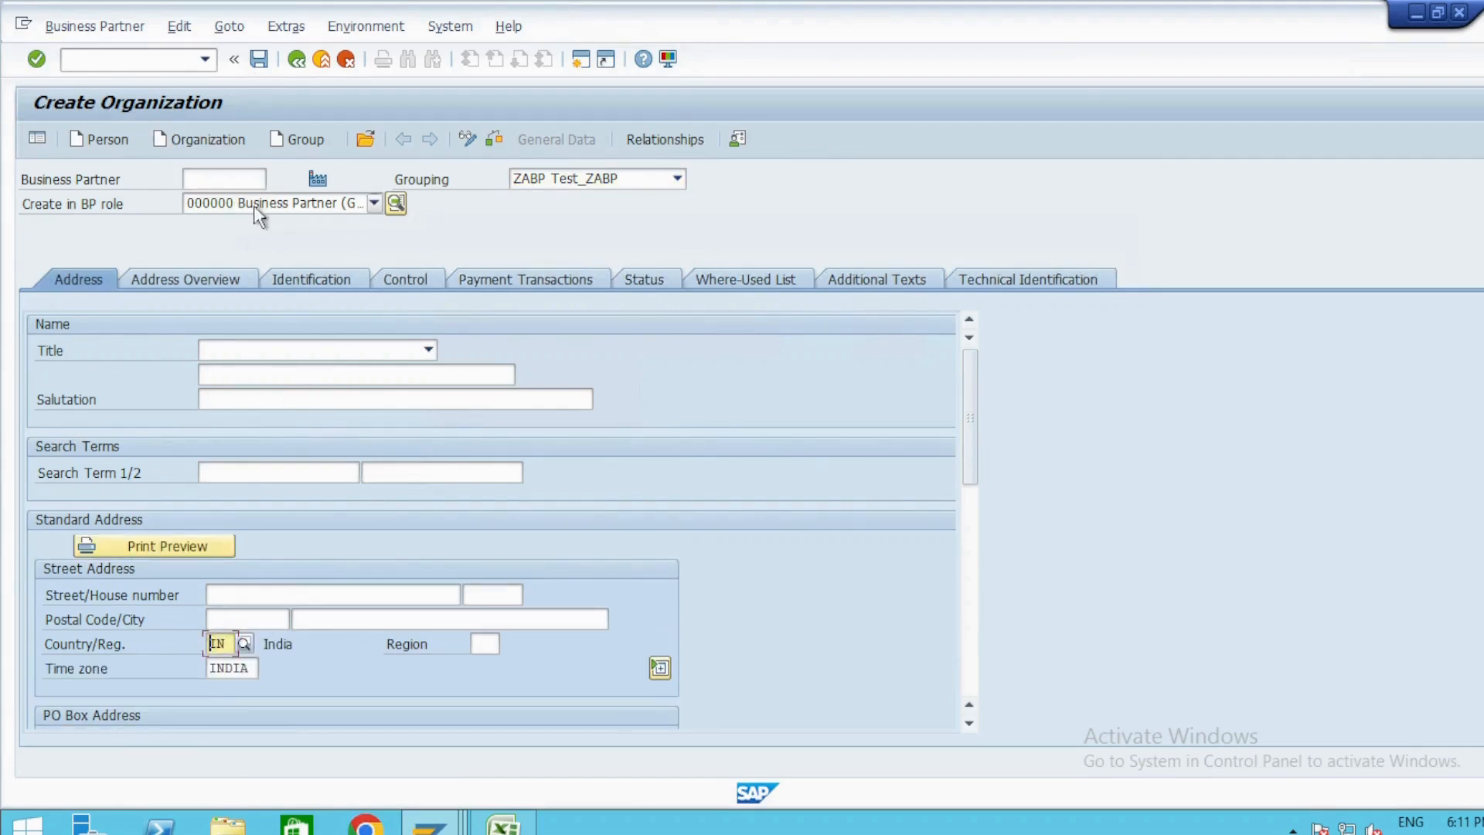
click(259, 59)
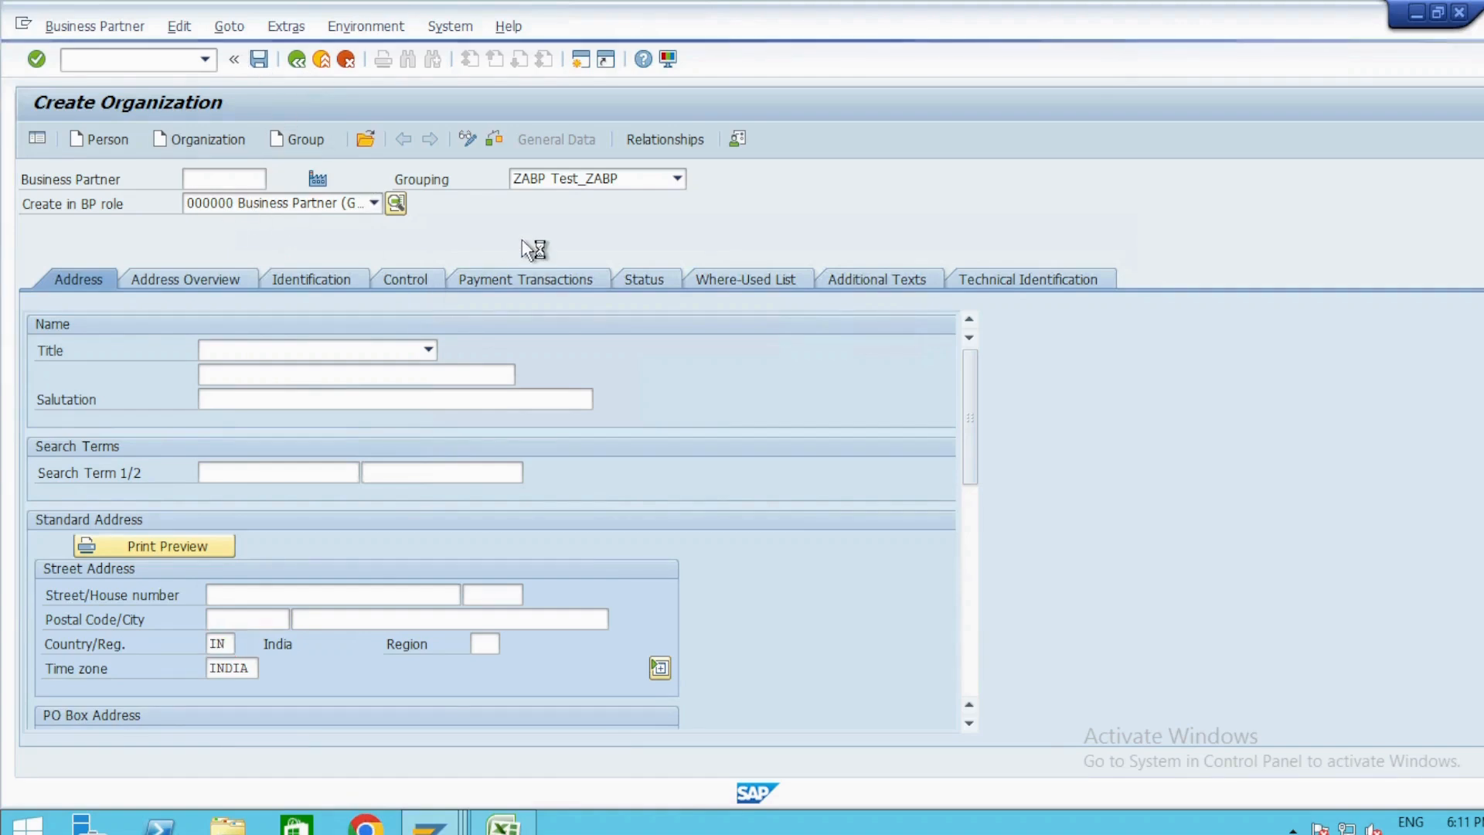
Try to extend the new business partner with role FLVN01 Supplier Purchase, then return to display mode without saving.
drag(227, 179, 138, 201)
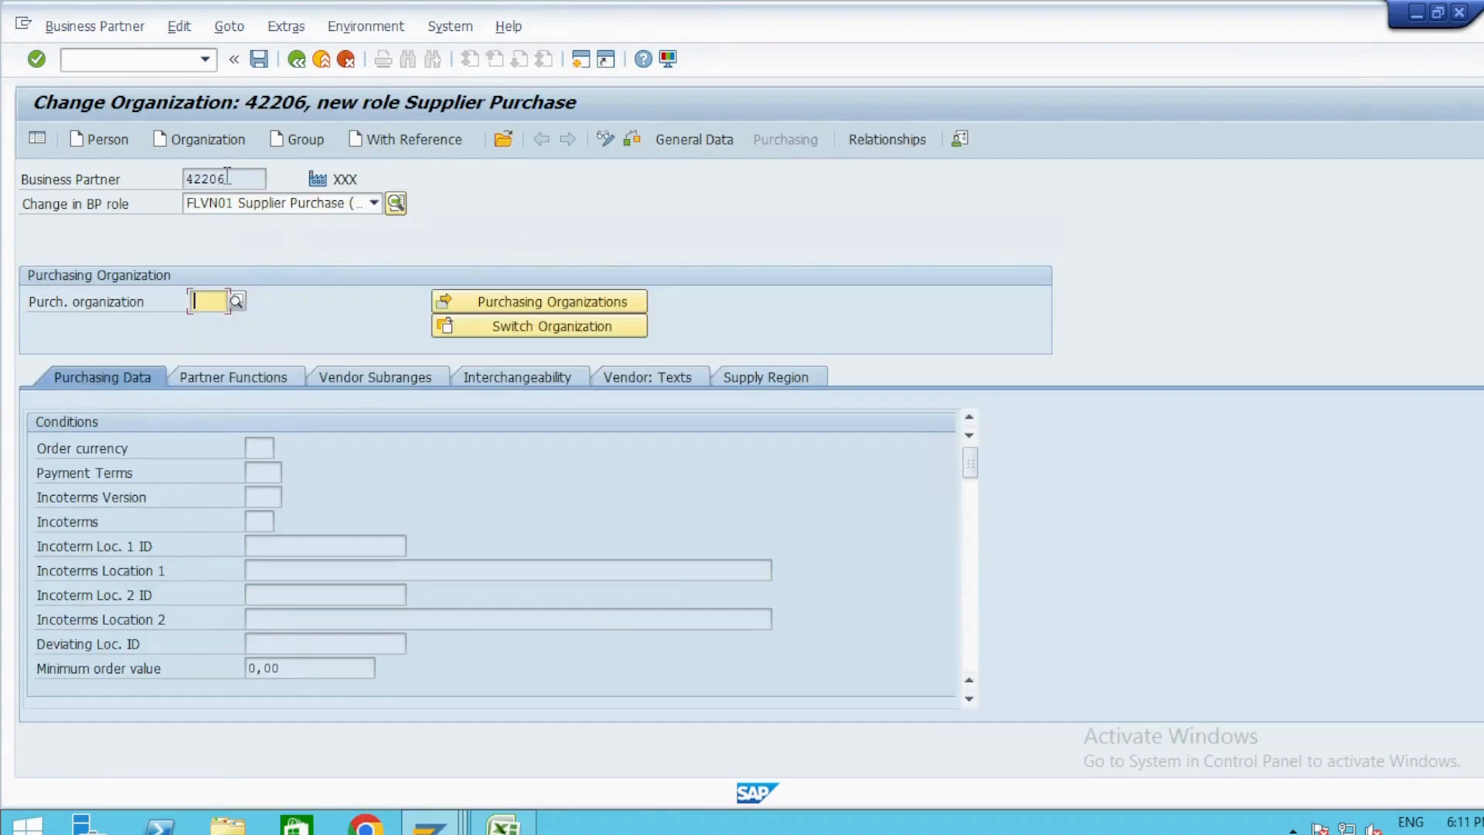
drag(227, 178, 135, 183)
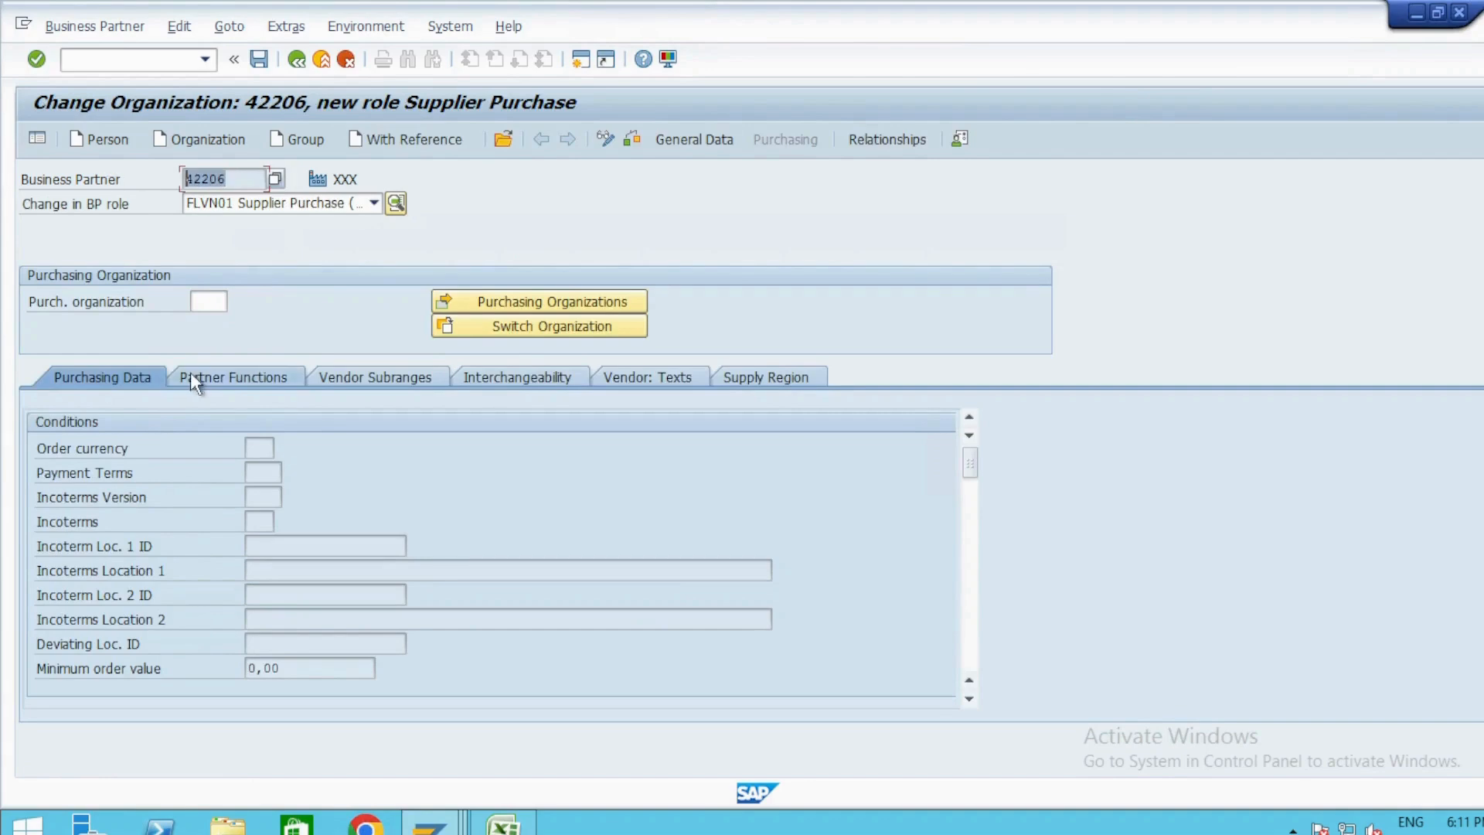
click(299, 242)
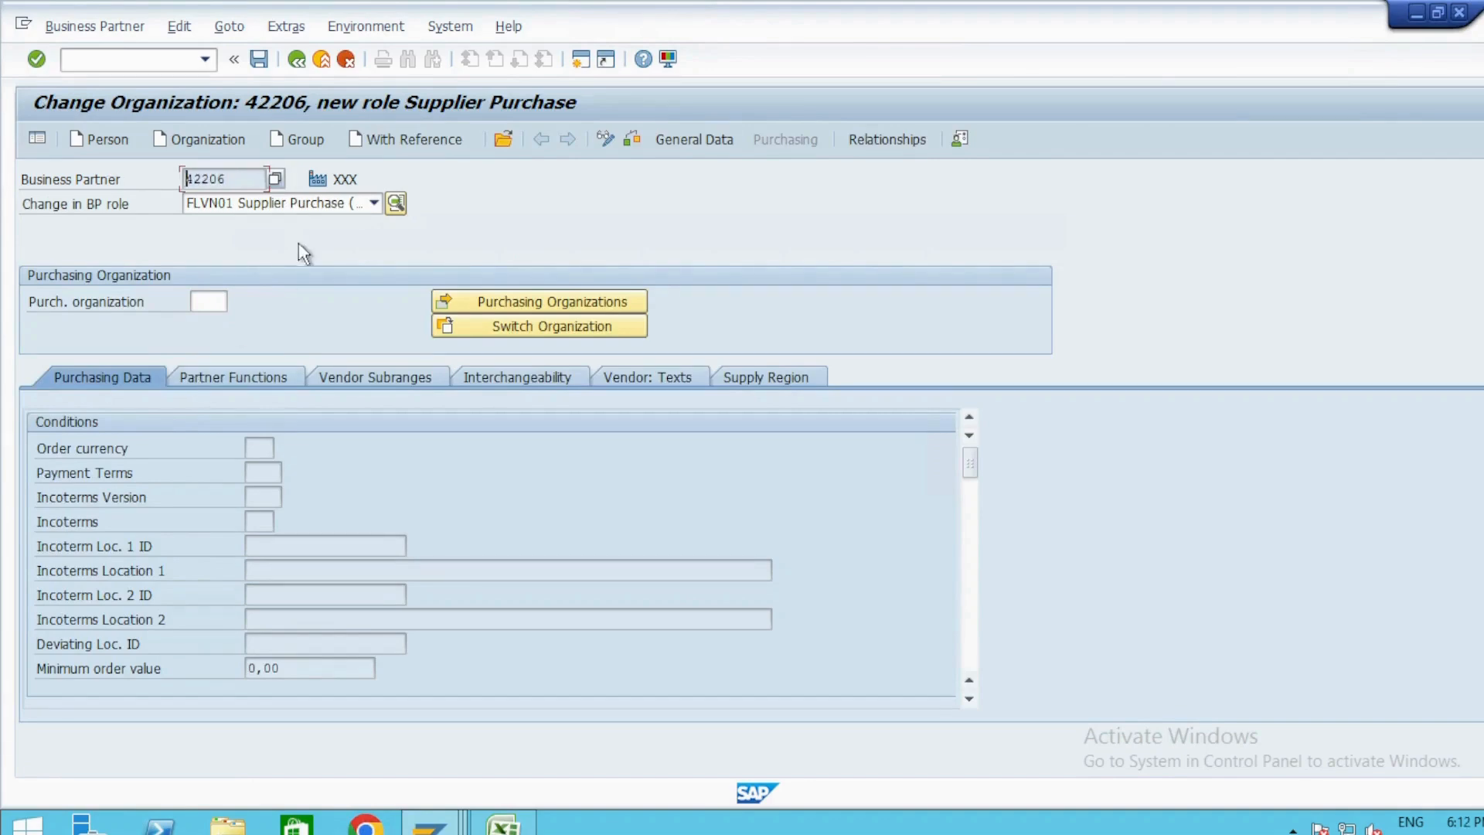
click(81, 188)
click(610, 140)
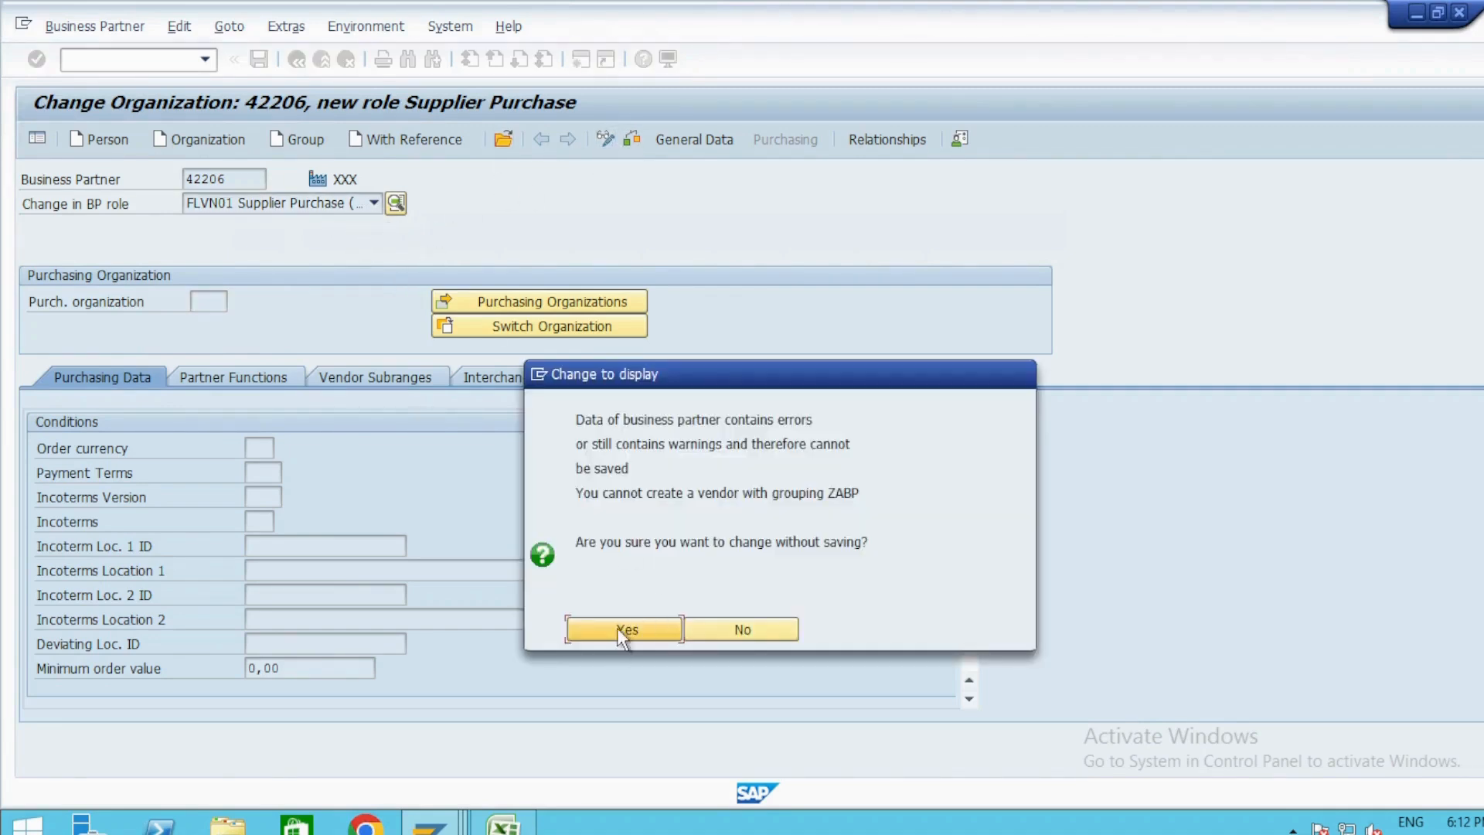
click(622, 630)
Switch the business partner to change mode and assign the supplier financial accounting role FLVN00.
click(374, 205)
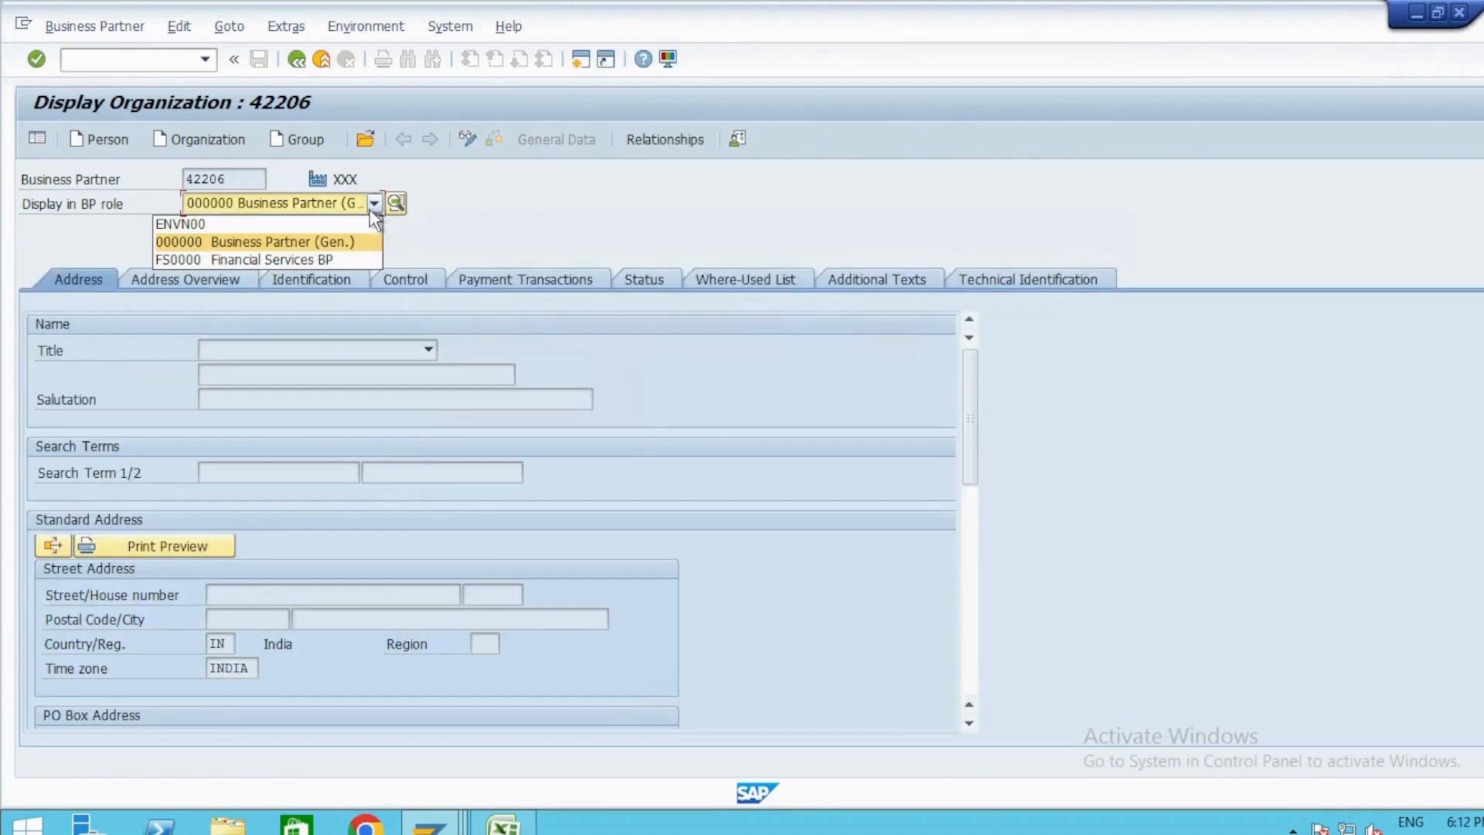
click(470, 142)
click(470, 142)
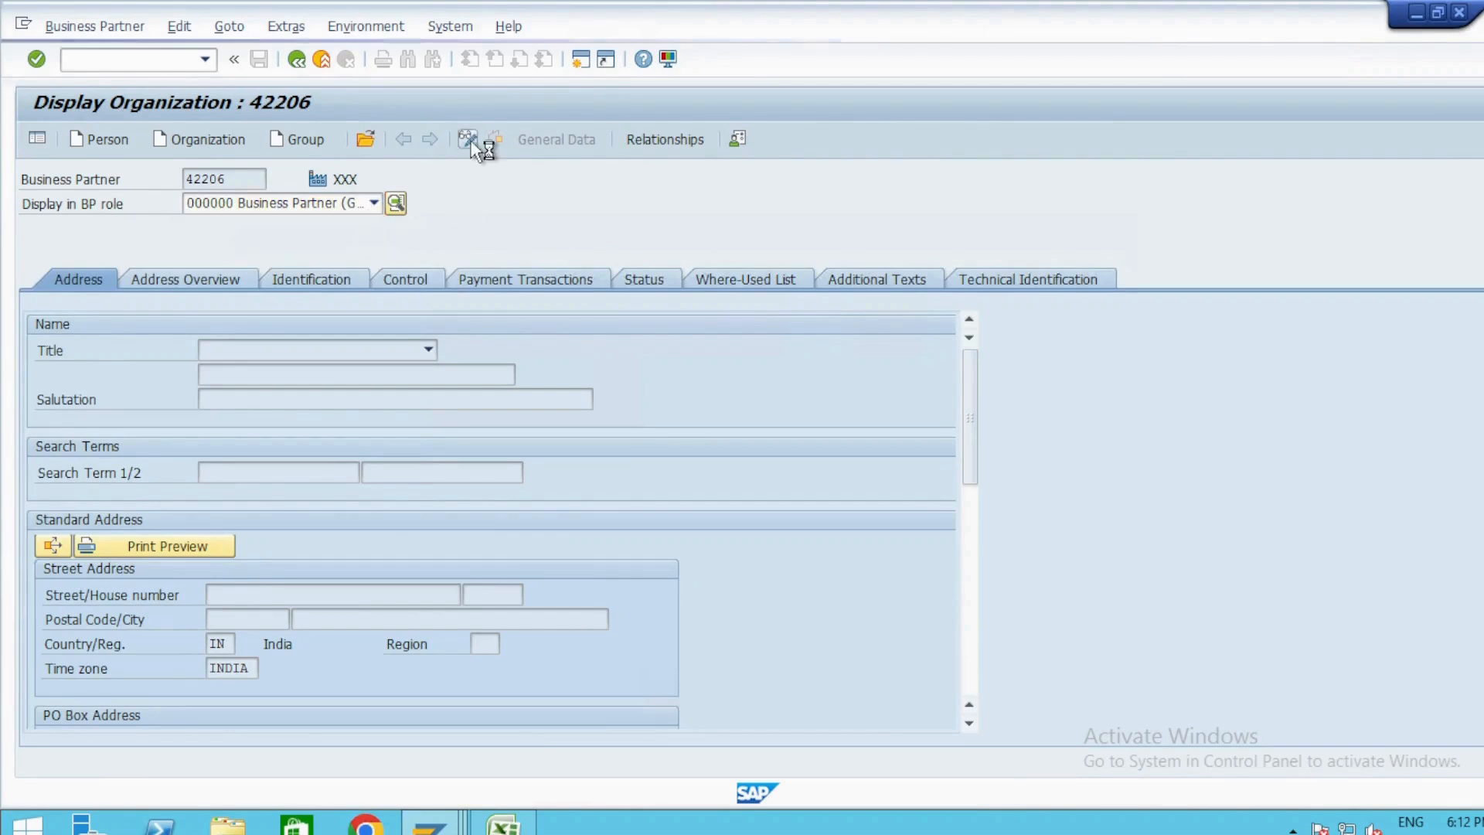
click(374, 203)
key(f)
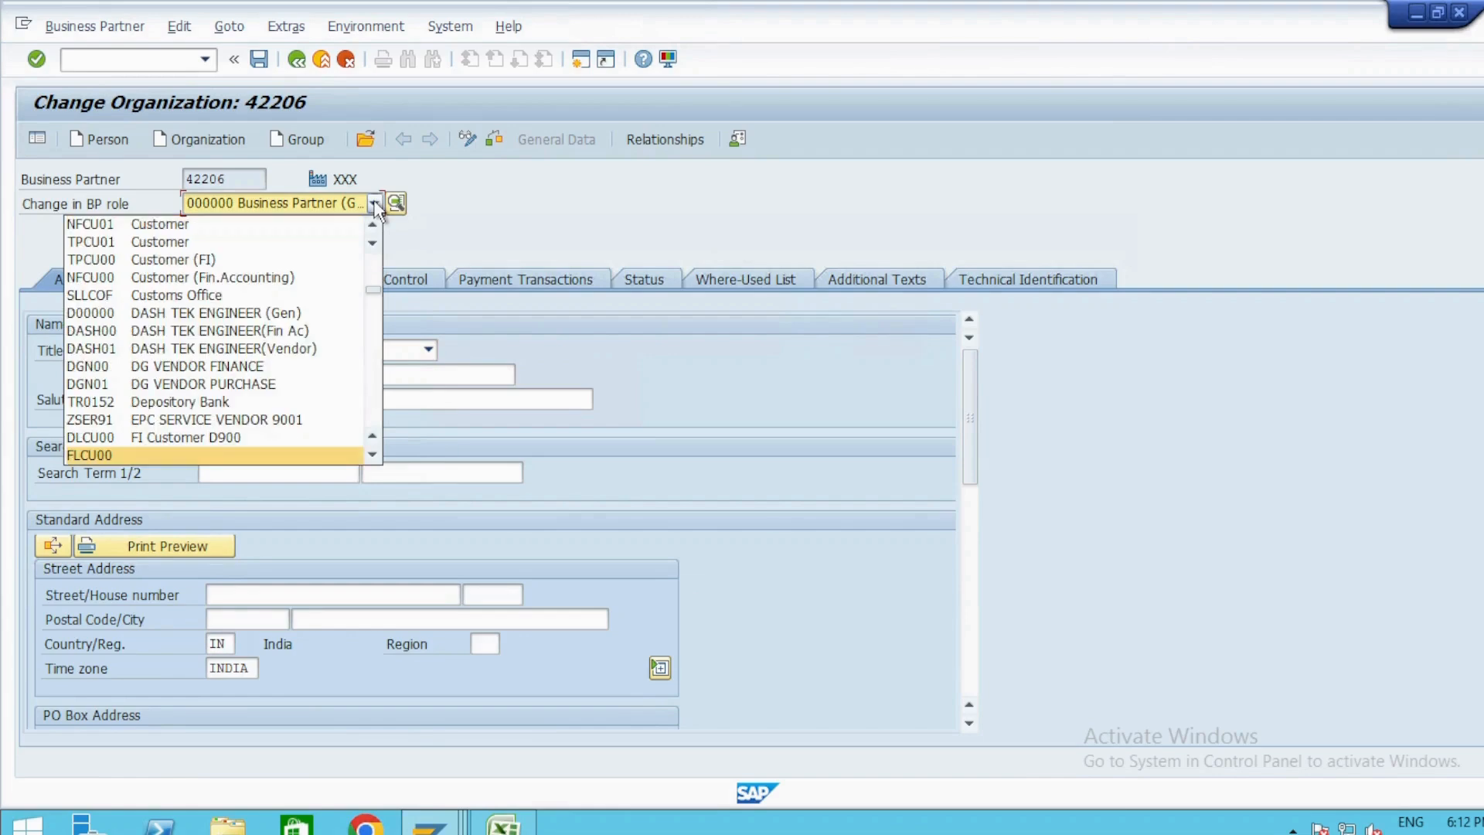
key(f)
click(280, 223)
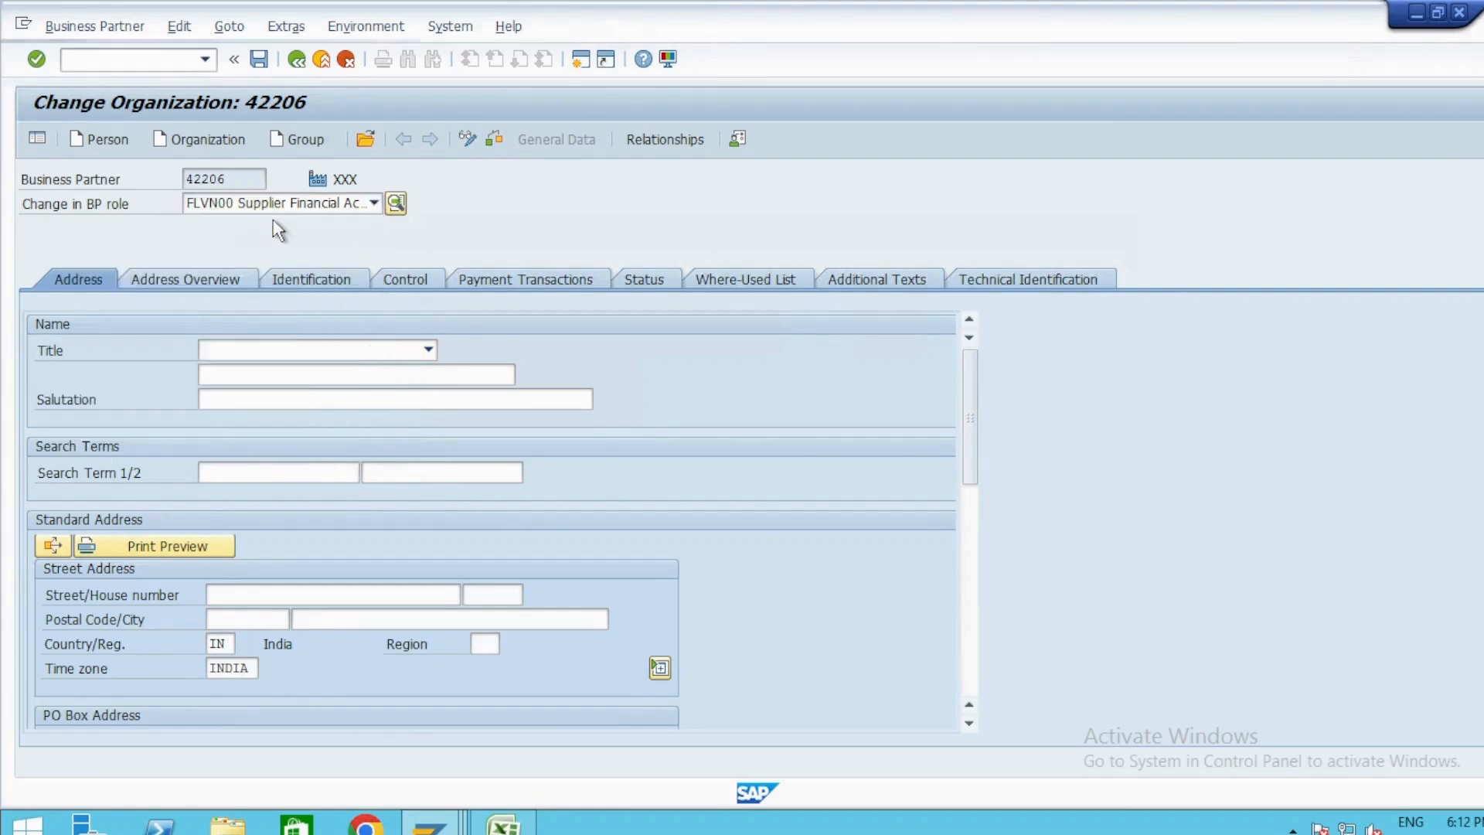
Enter Testing1 as the organization's name in the FLVN00 role's address data.
key(Tab)
key(Tab)
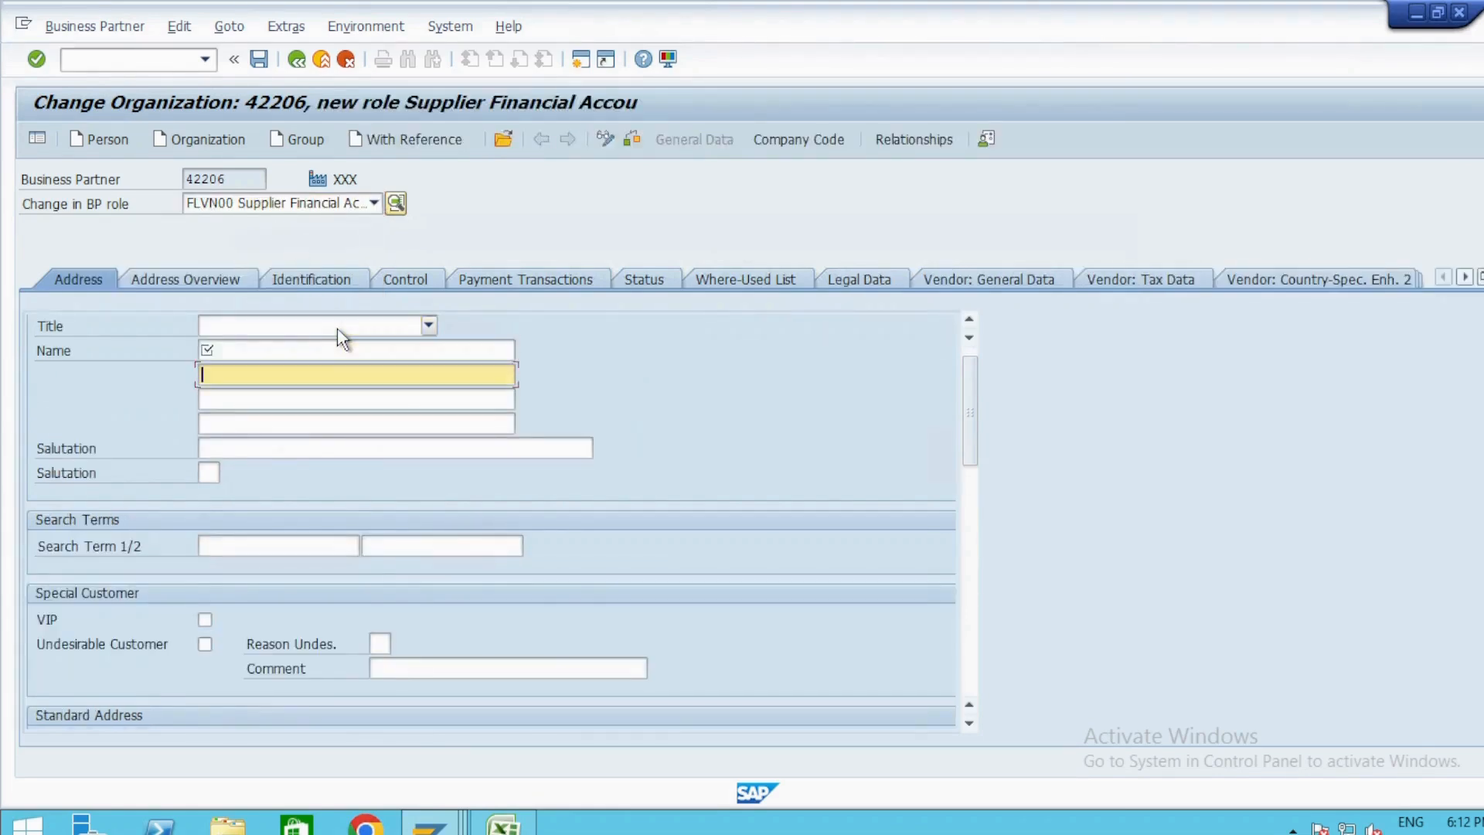
key(shift+Tab)
key(Return)
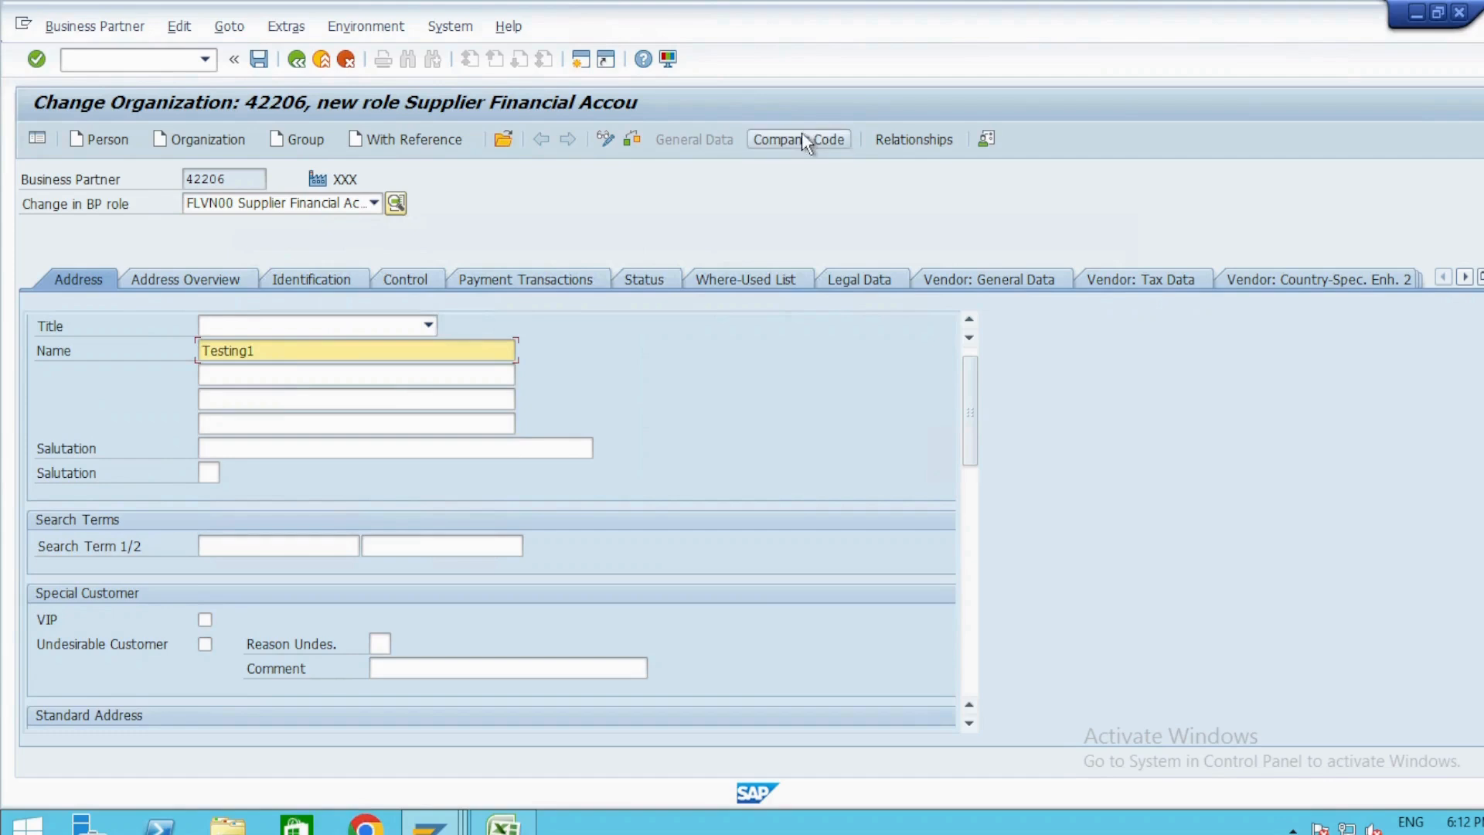
Open the FLVN00 company code data and check the supplier number assignment against the KREDITOR vendor number intervals.
click(801, 136)
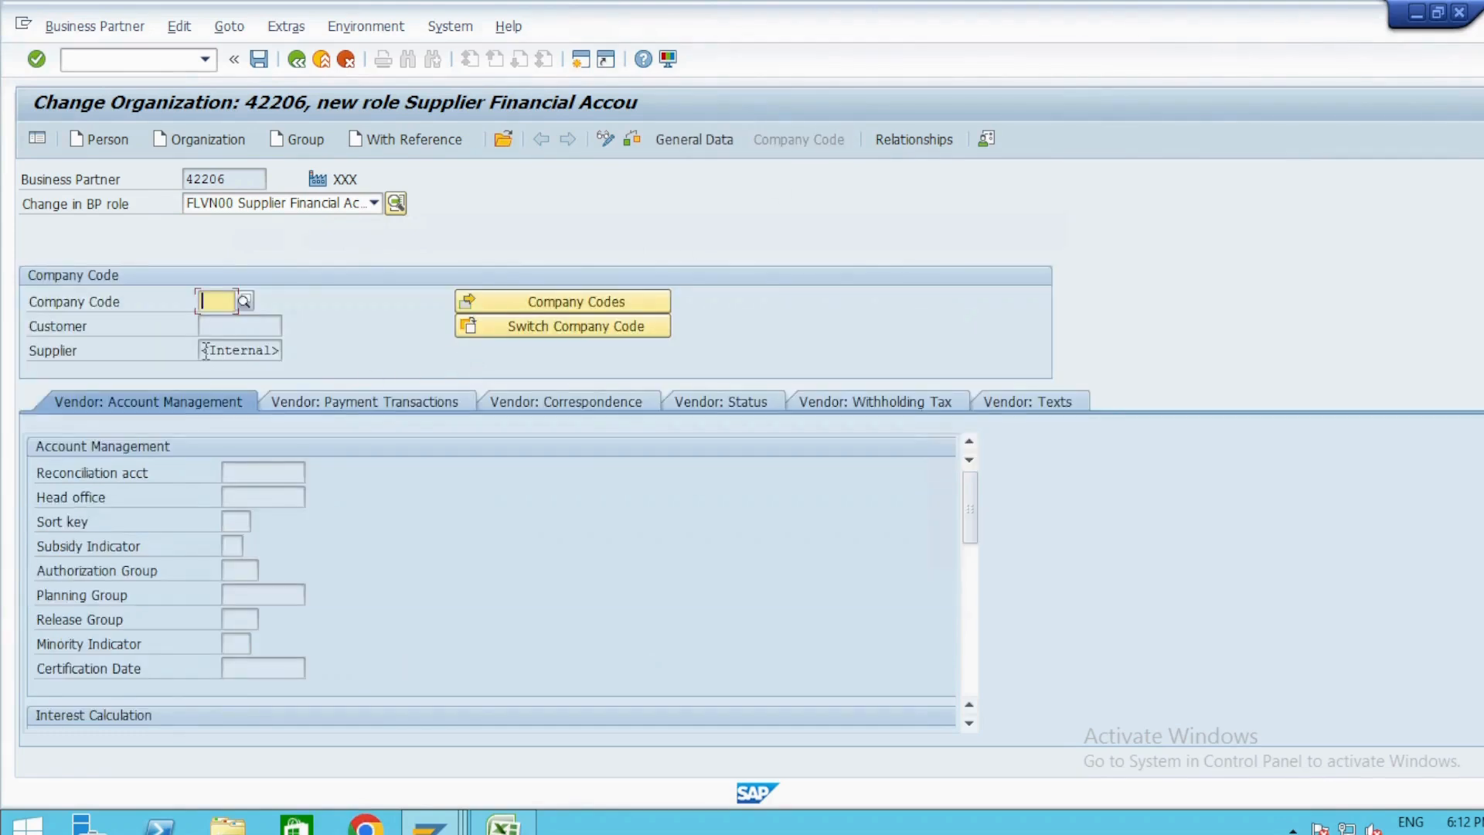
click(206, 351)
click(225, 350)
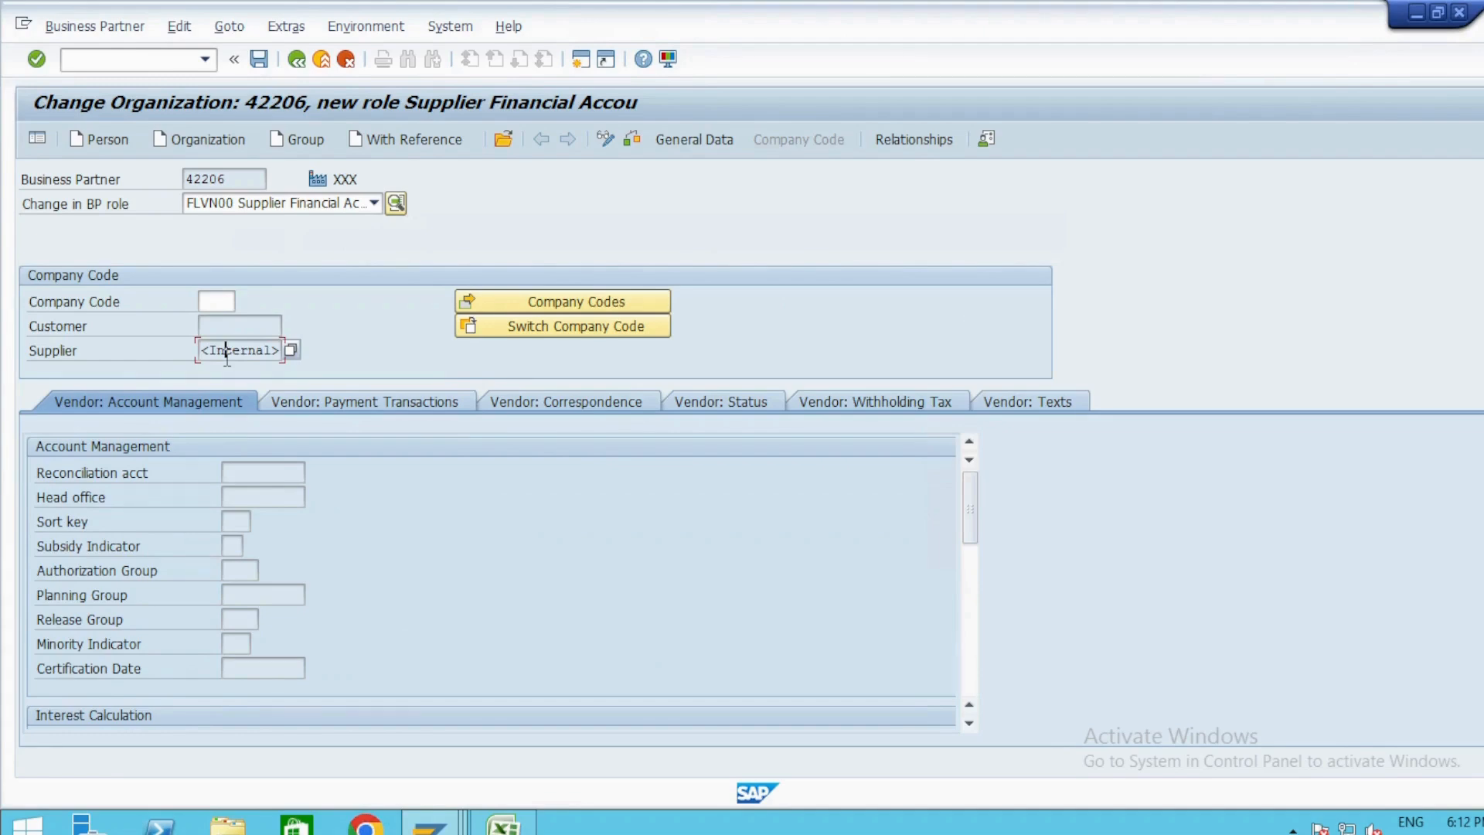
click(224, 178)
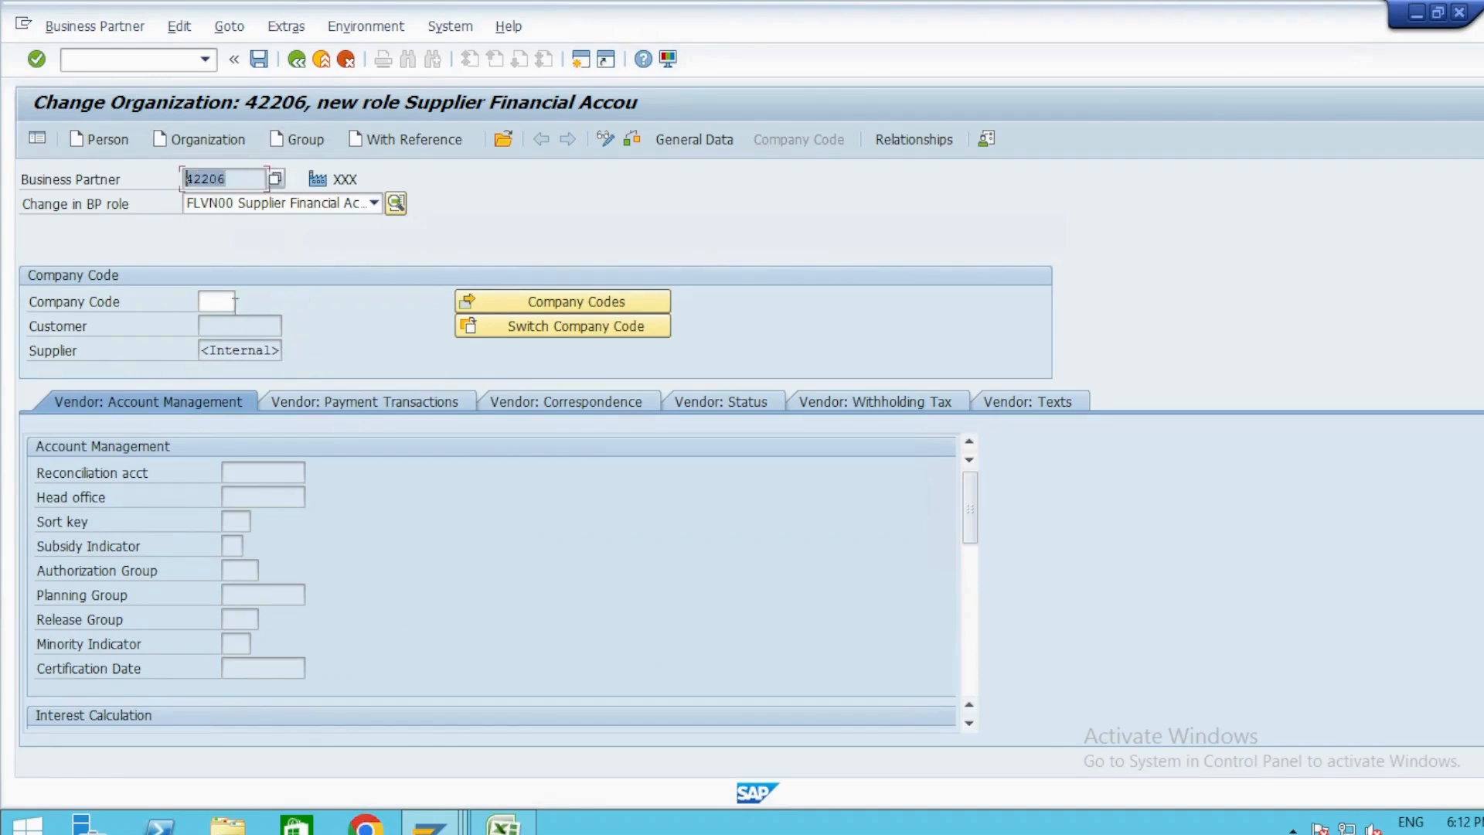
click(238, 350)
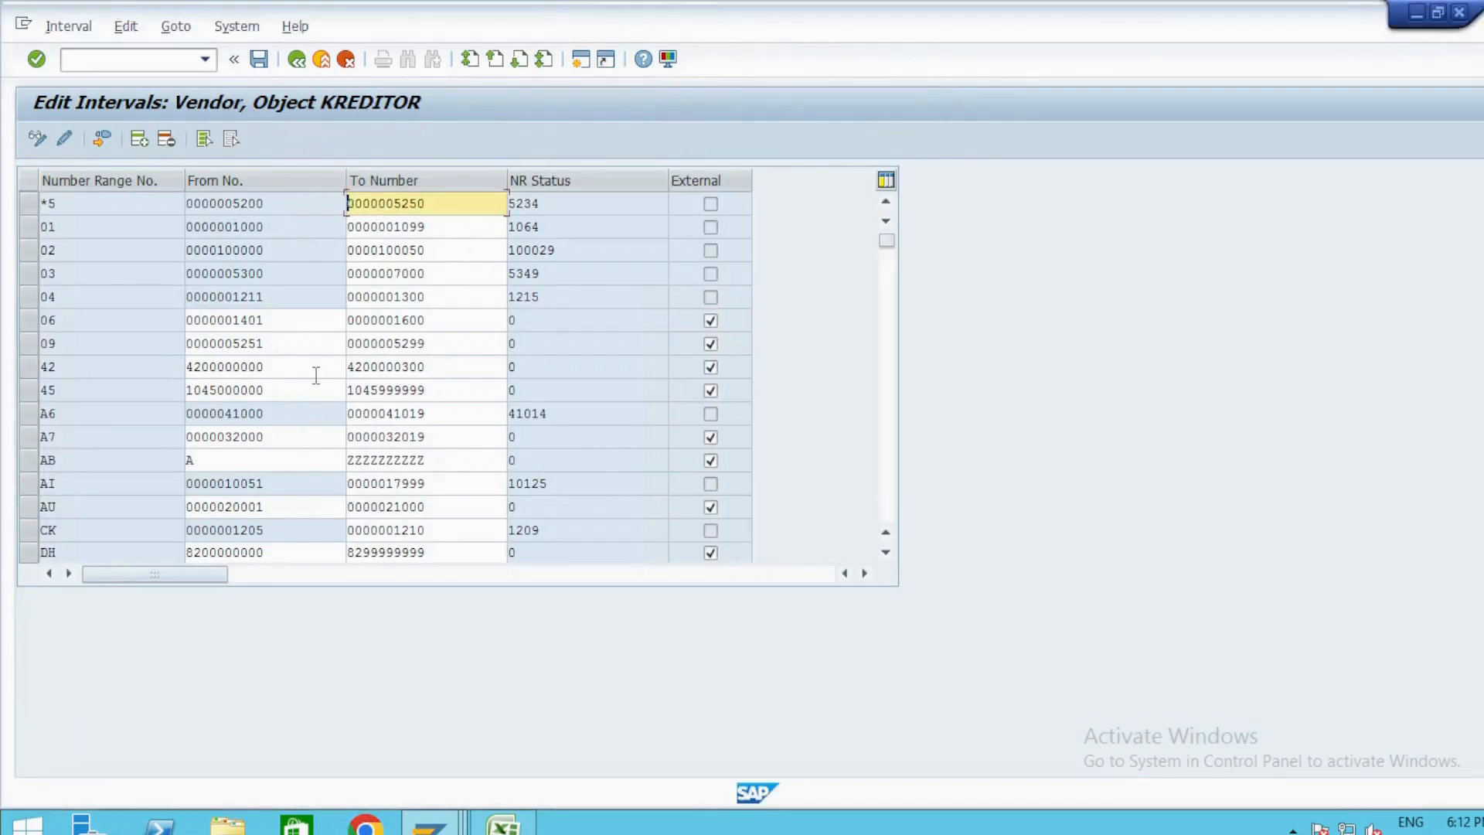
key(alt+Tab)
click(256, 352)
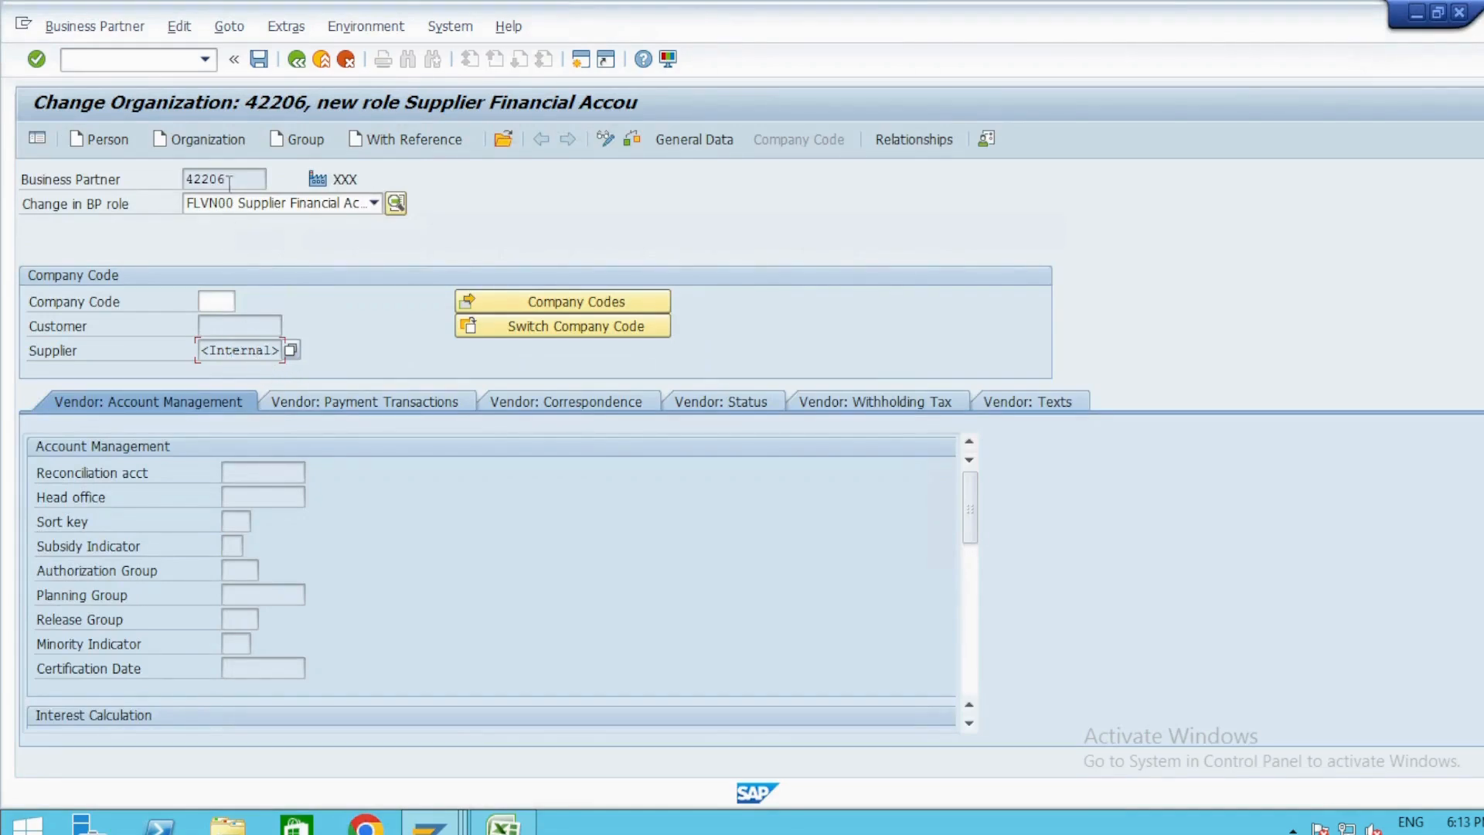
Compare the business partner number with the supplier number assignment in the company code data.
drag(230, 178, 160, 180)
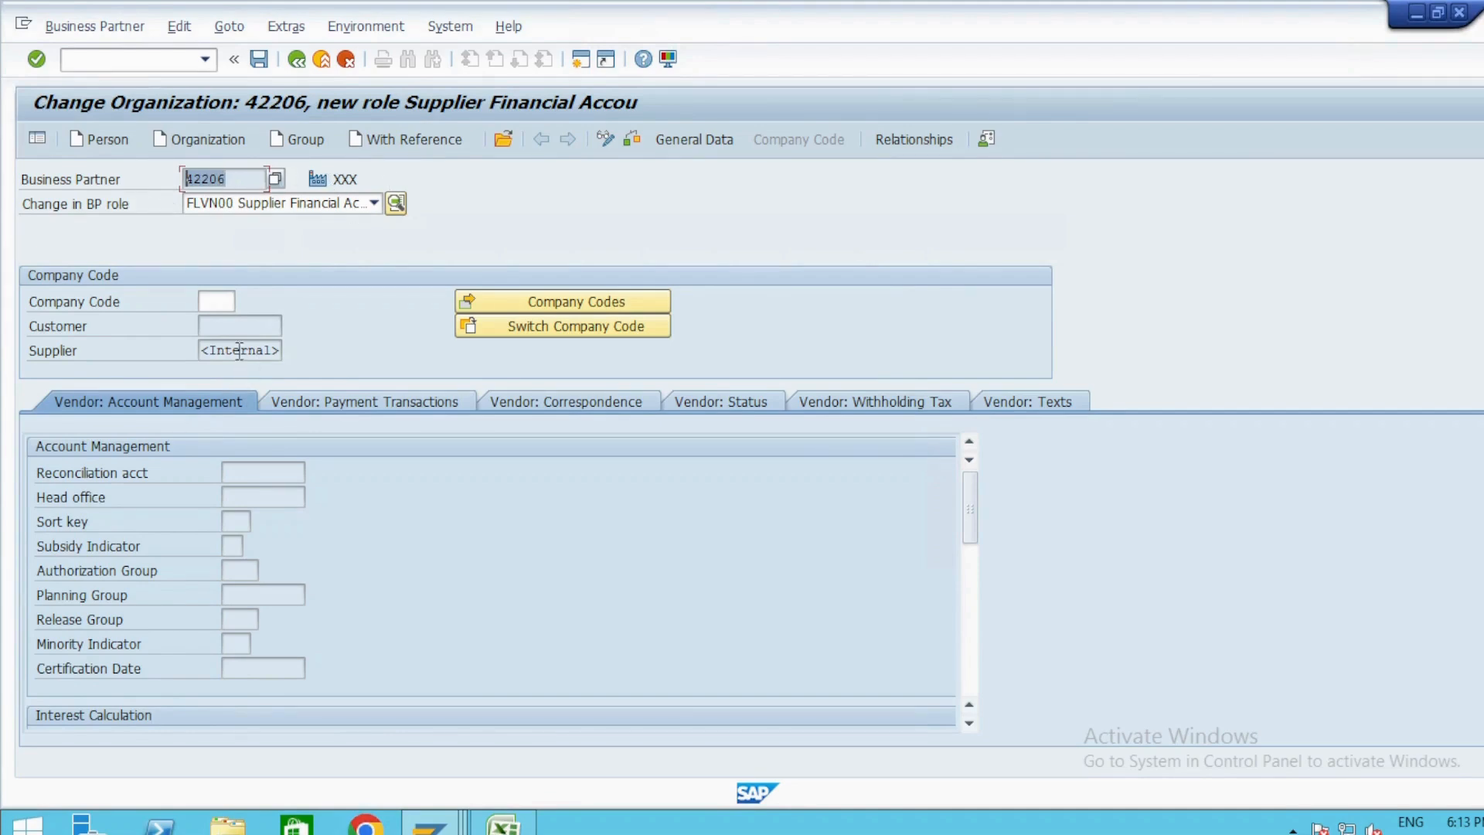
click(224, 179)
drag(239, 350, 275, 350)
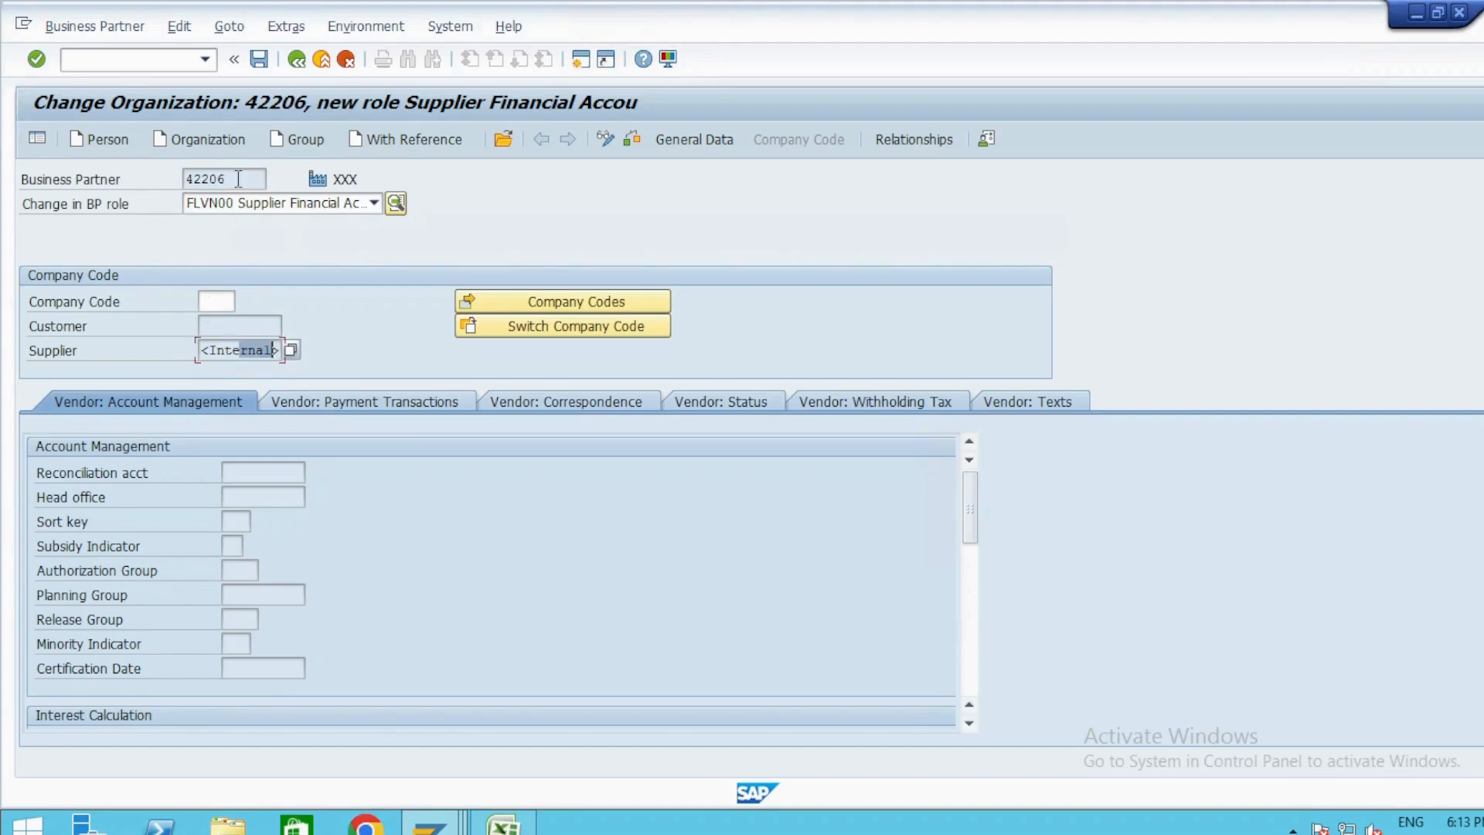
drag(239, 178, 132, 179)
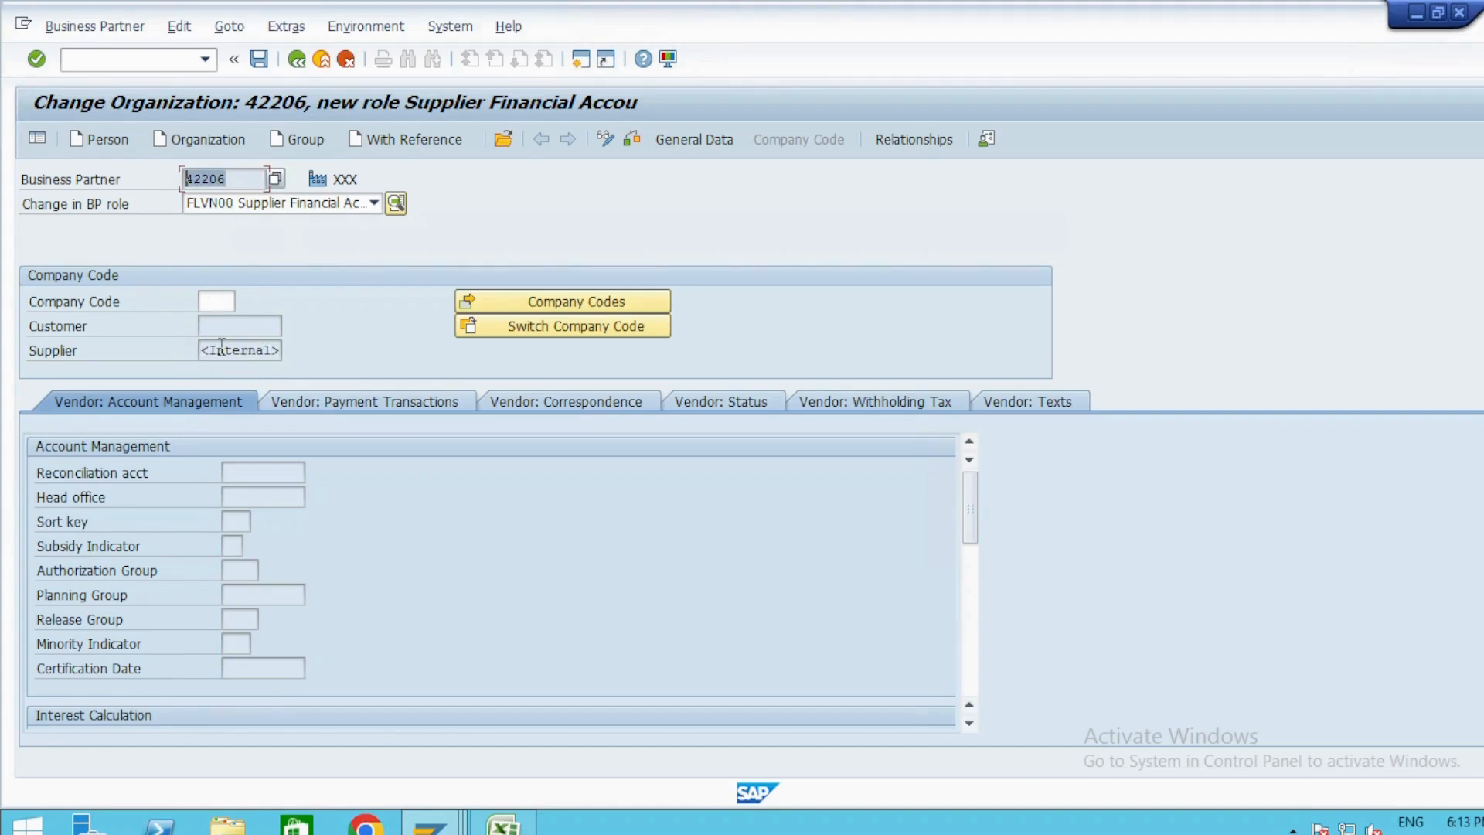
drag(209, 350, 282, 350)
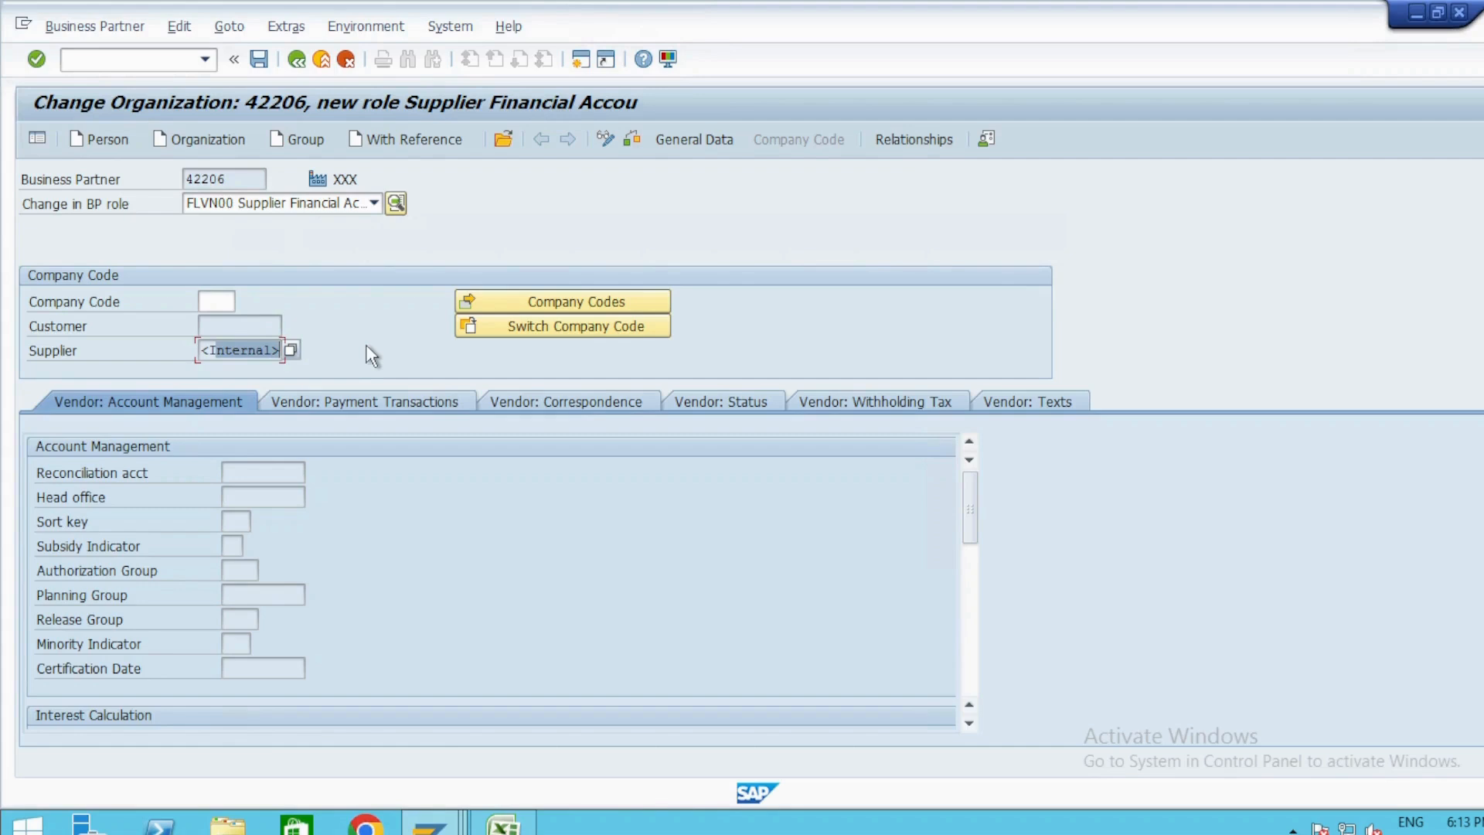
click(247, 332)
click(234, 352)
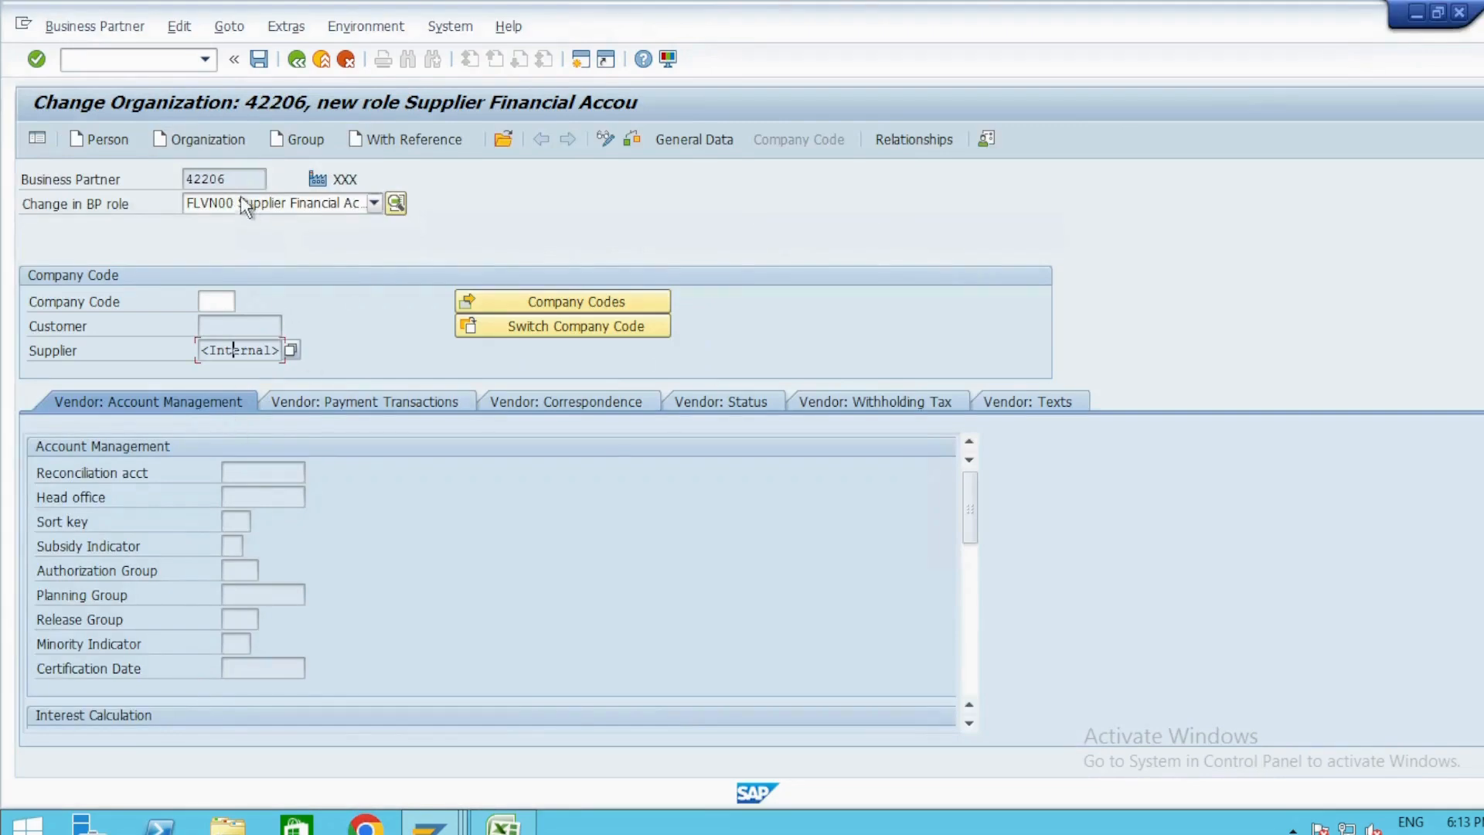
drag(238, 179, 167, 179)
click(227, 179)
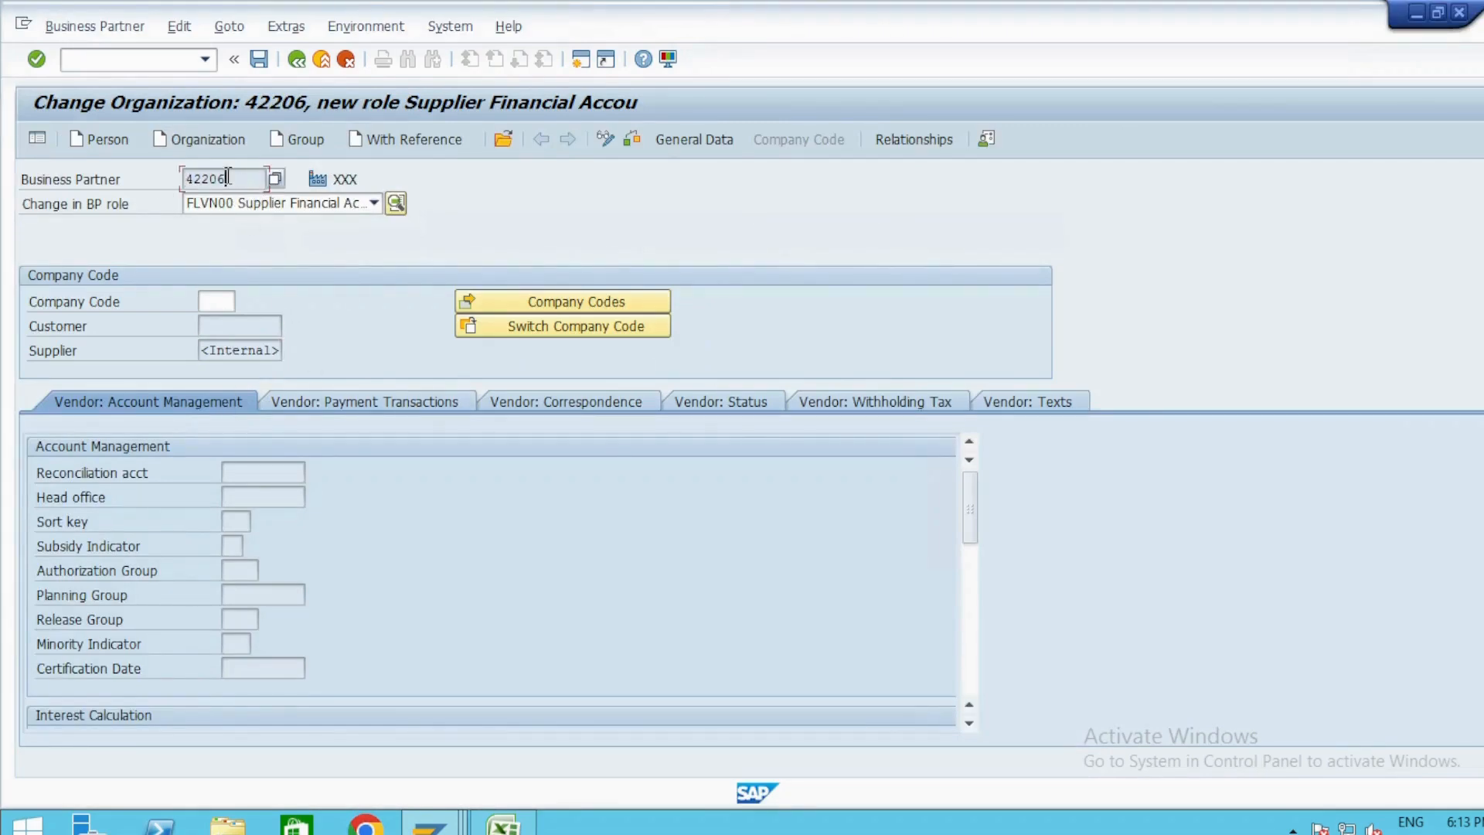
click(78, 189)
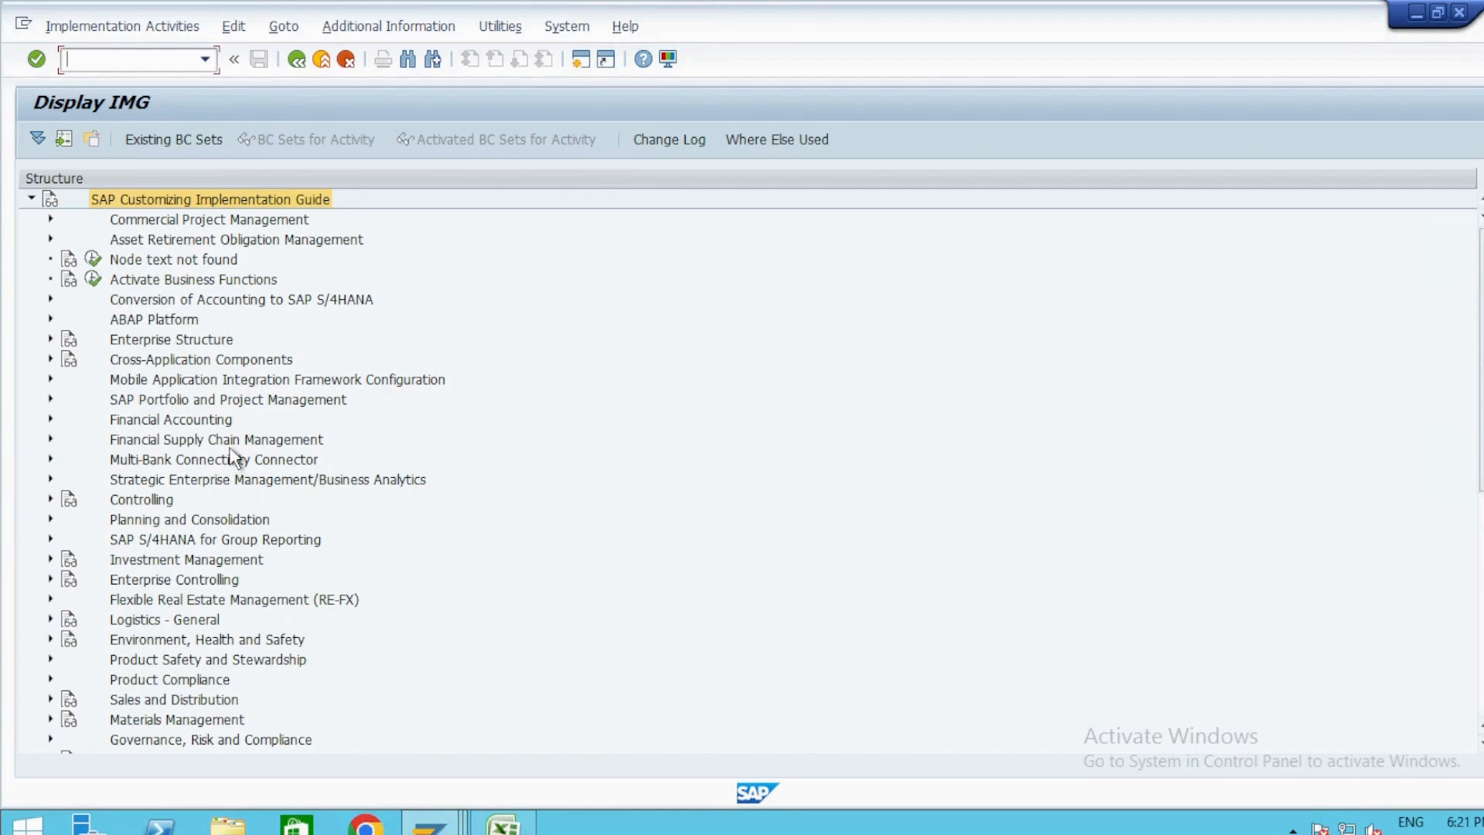
Expand the implementation guide from Cross-Application Components through SAP Business Partner to the Business Partner basic settings.
double_click(179, 361)
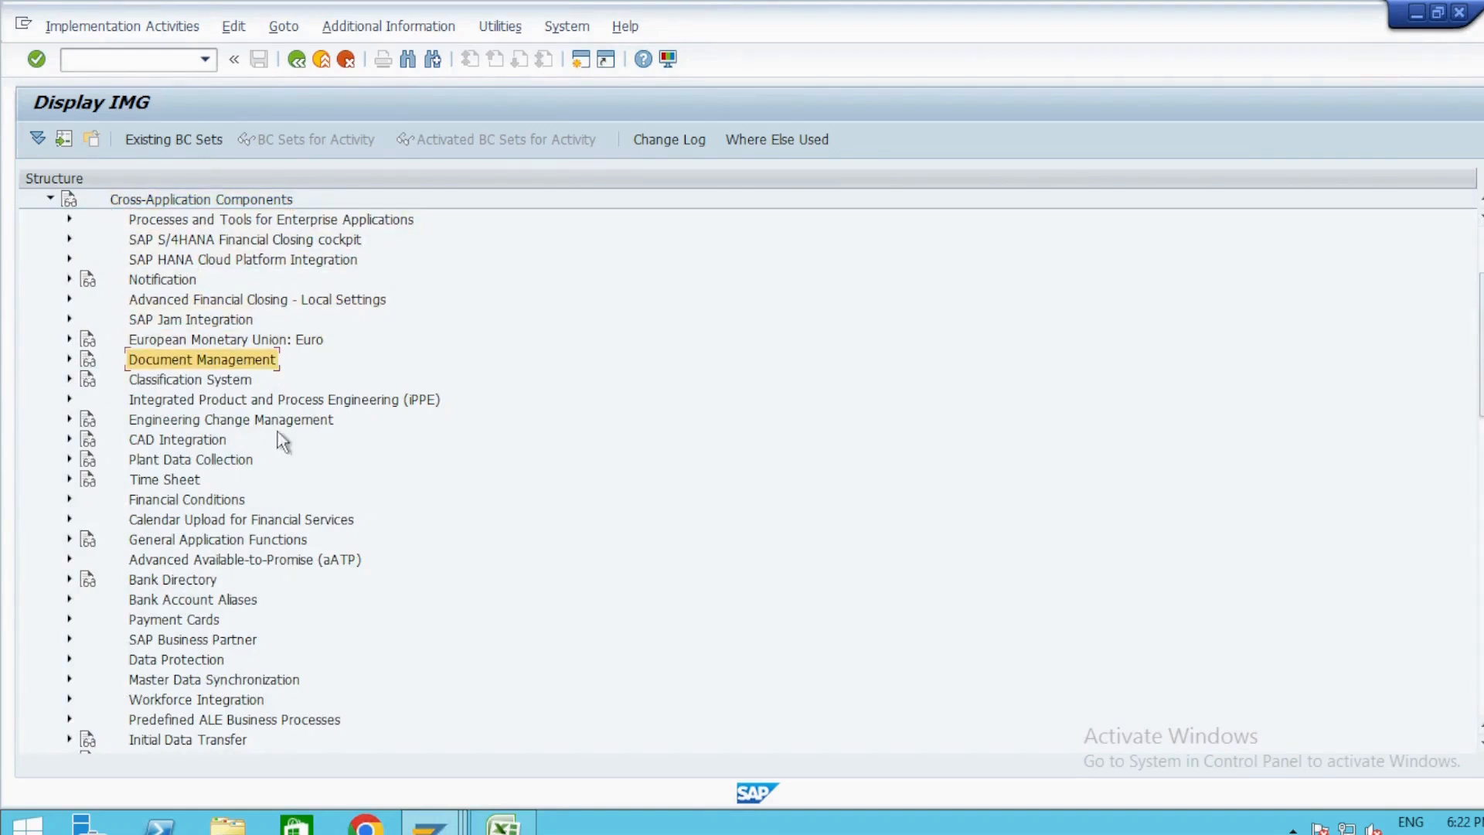
scroll(114, 344, up, 2)
scroll(246, 552, down, 3)
double_click(169, 599)
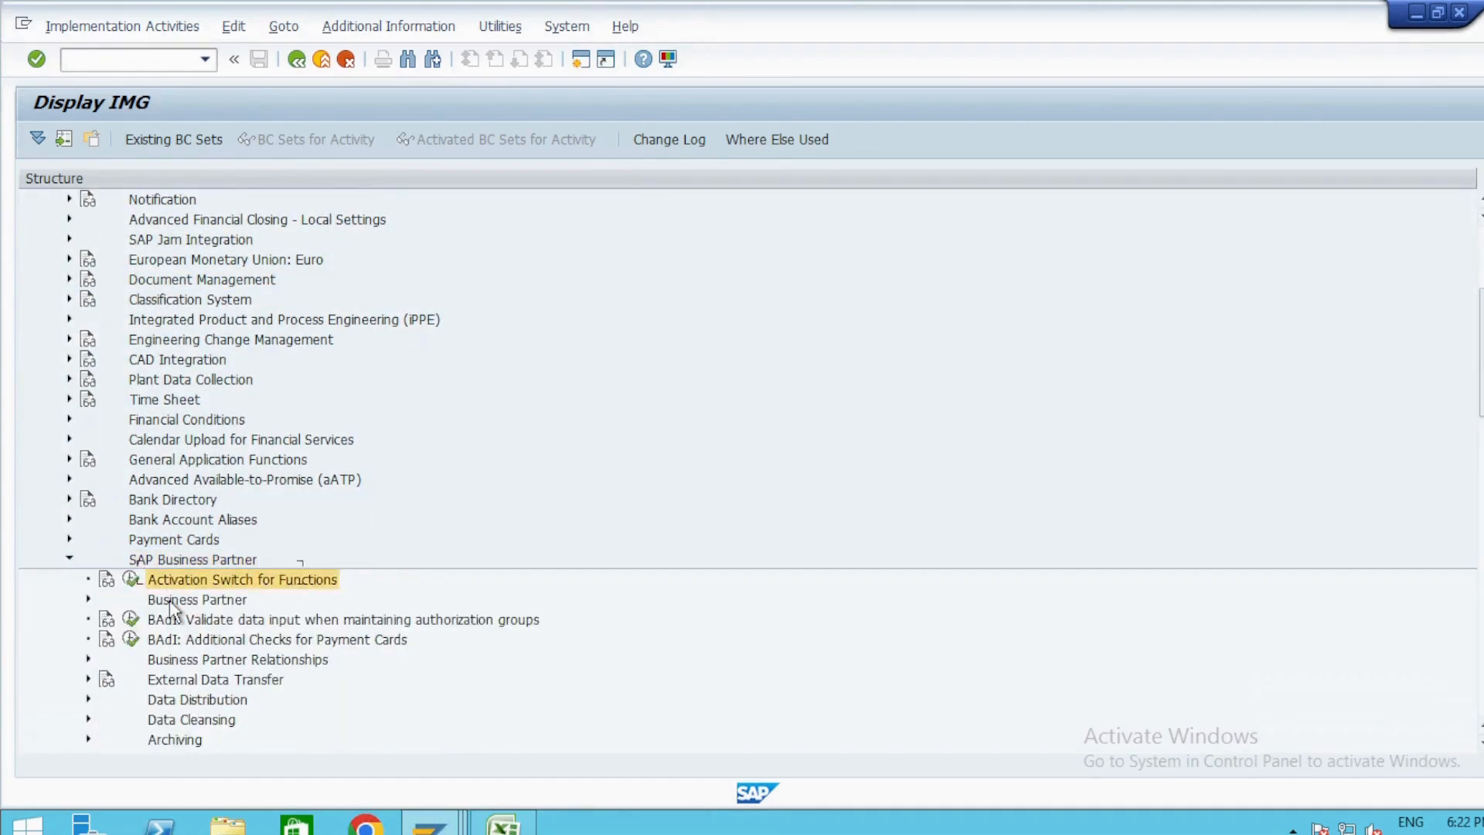
double_click(171, 605)
key(Down)
key(Right)
key(Down)
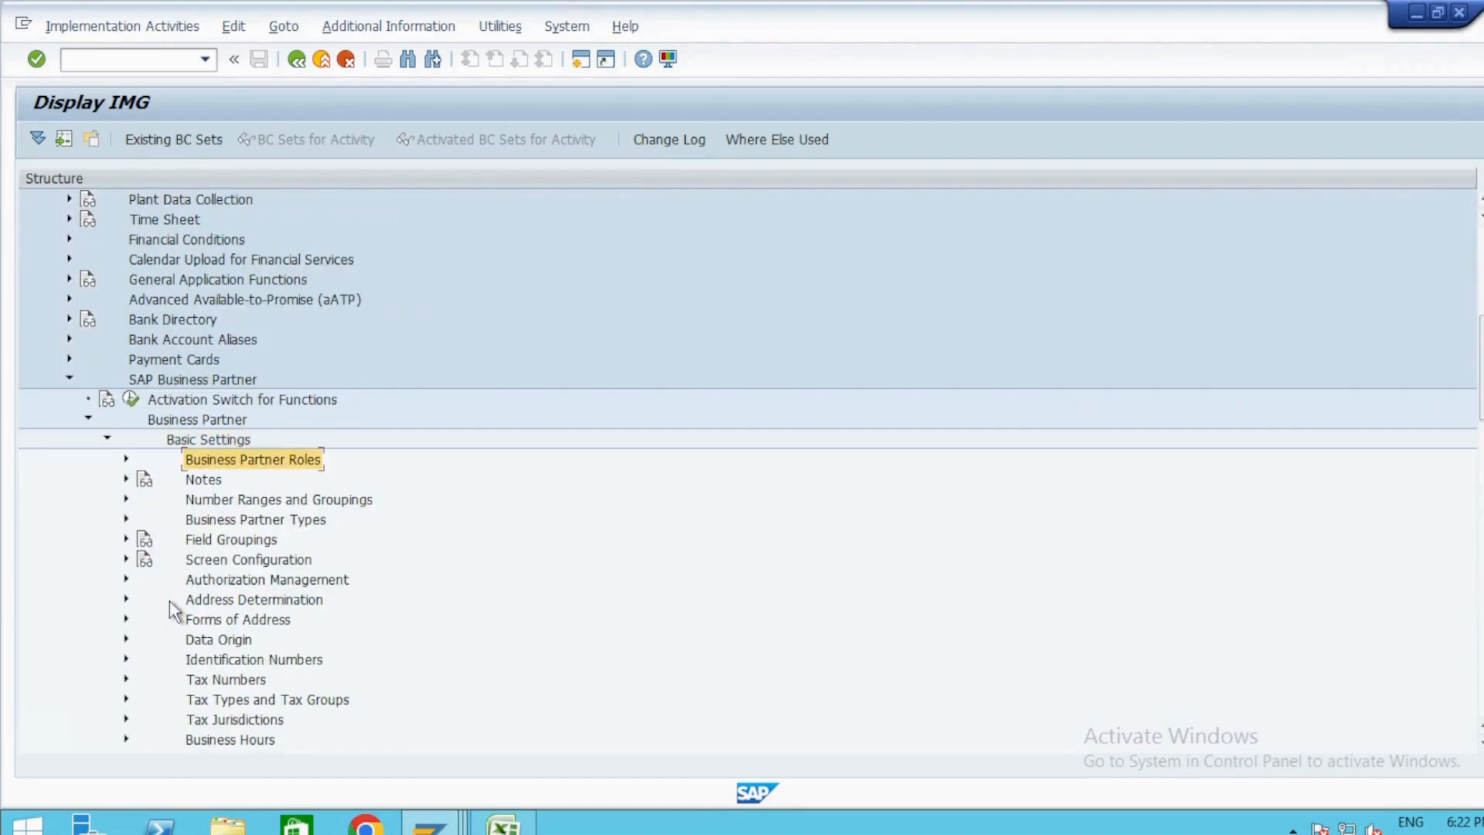
Open Define Number Ranges under Number Ranges and Groupings and edit the intervals of object BU_PARTNER.
key(Right)
key(Left)
key(Down)
key(Down)
key(Down)
key(Up)
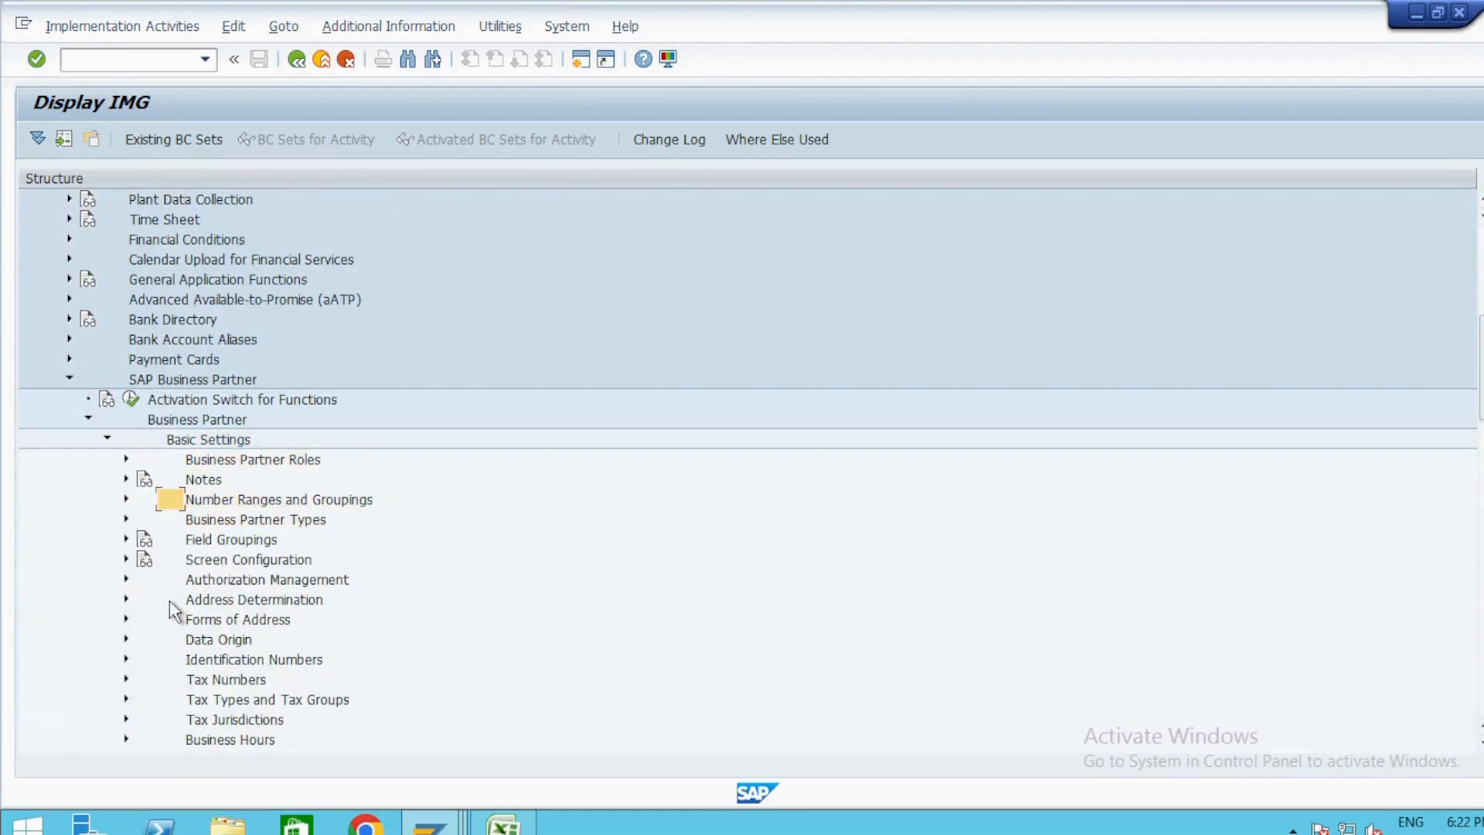
key(Right)
key(Down)
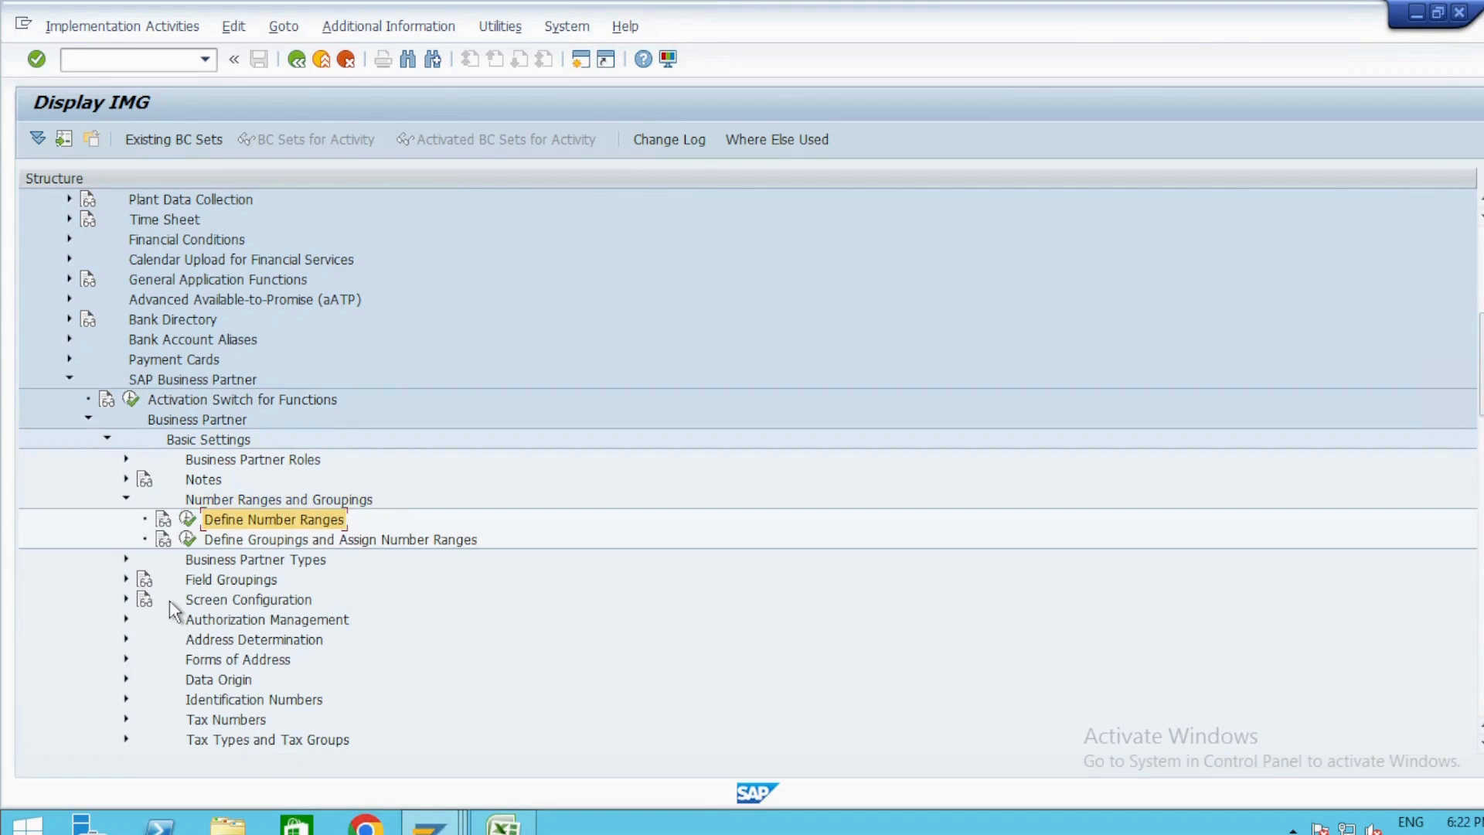
key(Return)
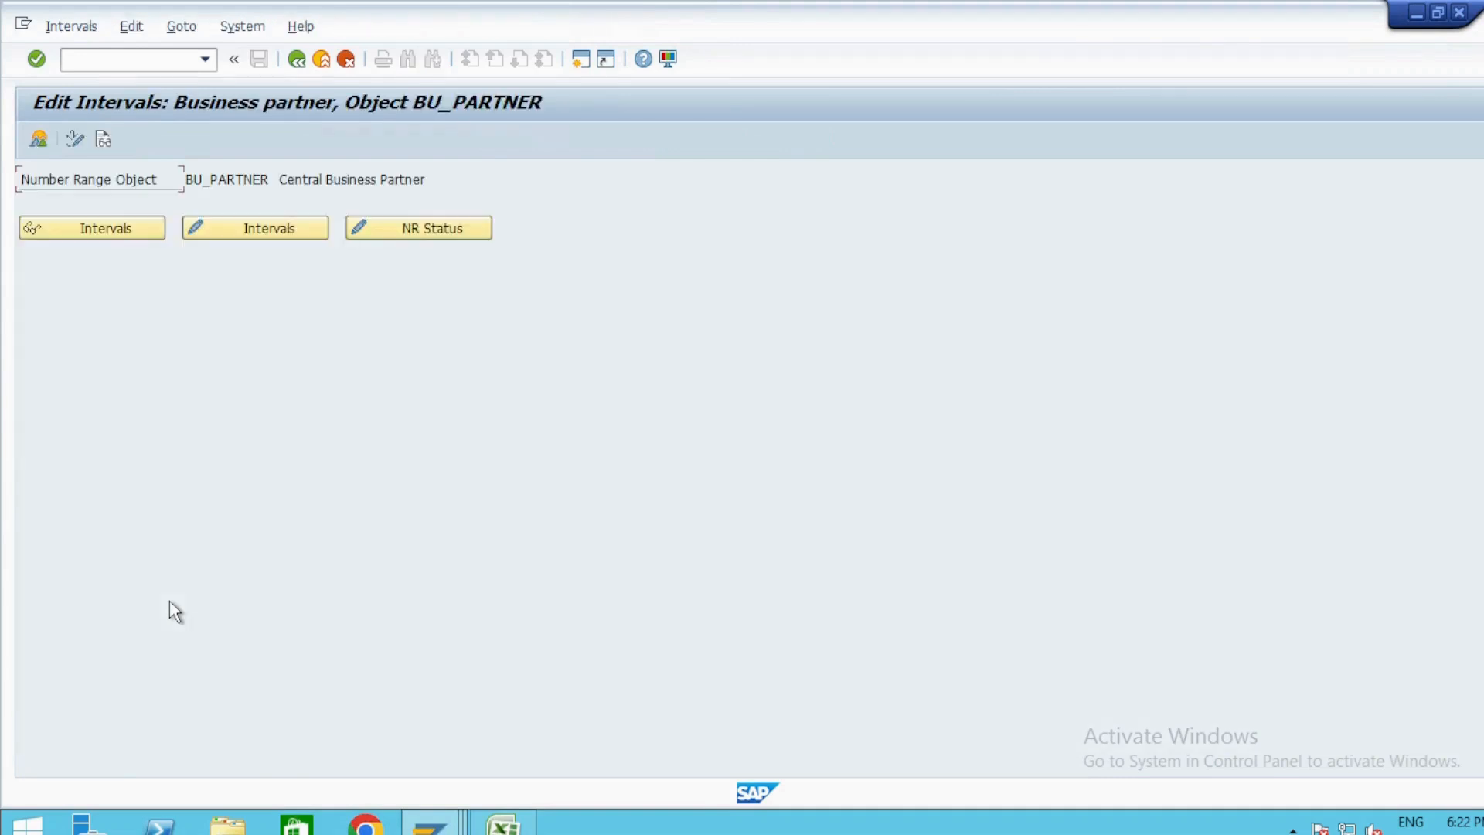
click(261, 232)
Go to the end of the BU_PARTNER interval list and bring up the free intervals.
scroll(193, 396, down, 10)
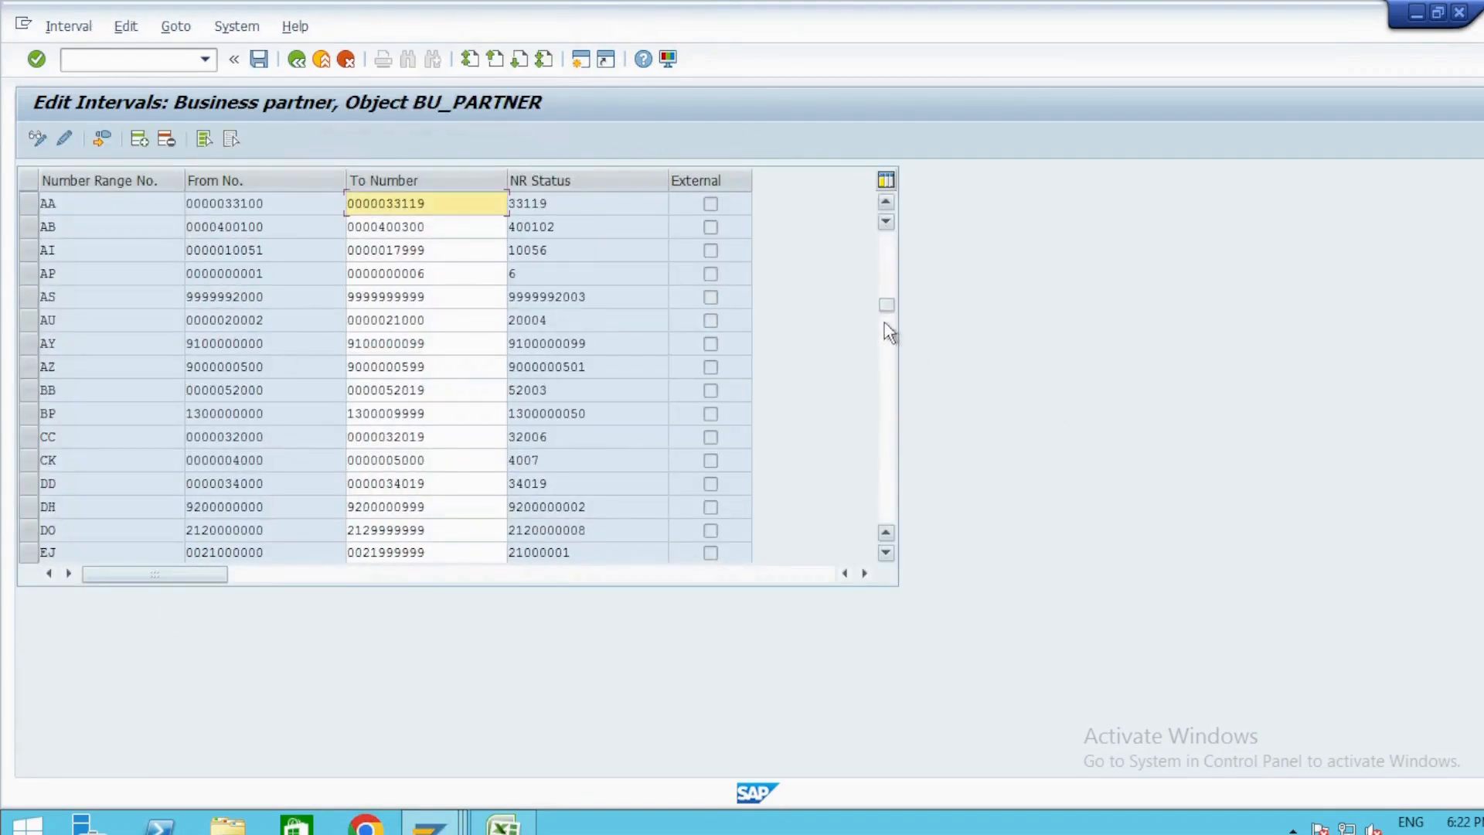
click(886, 523)
scroll(307, 396, up, 4)
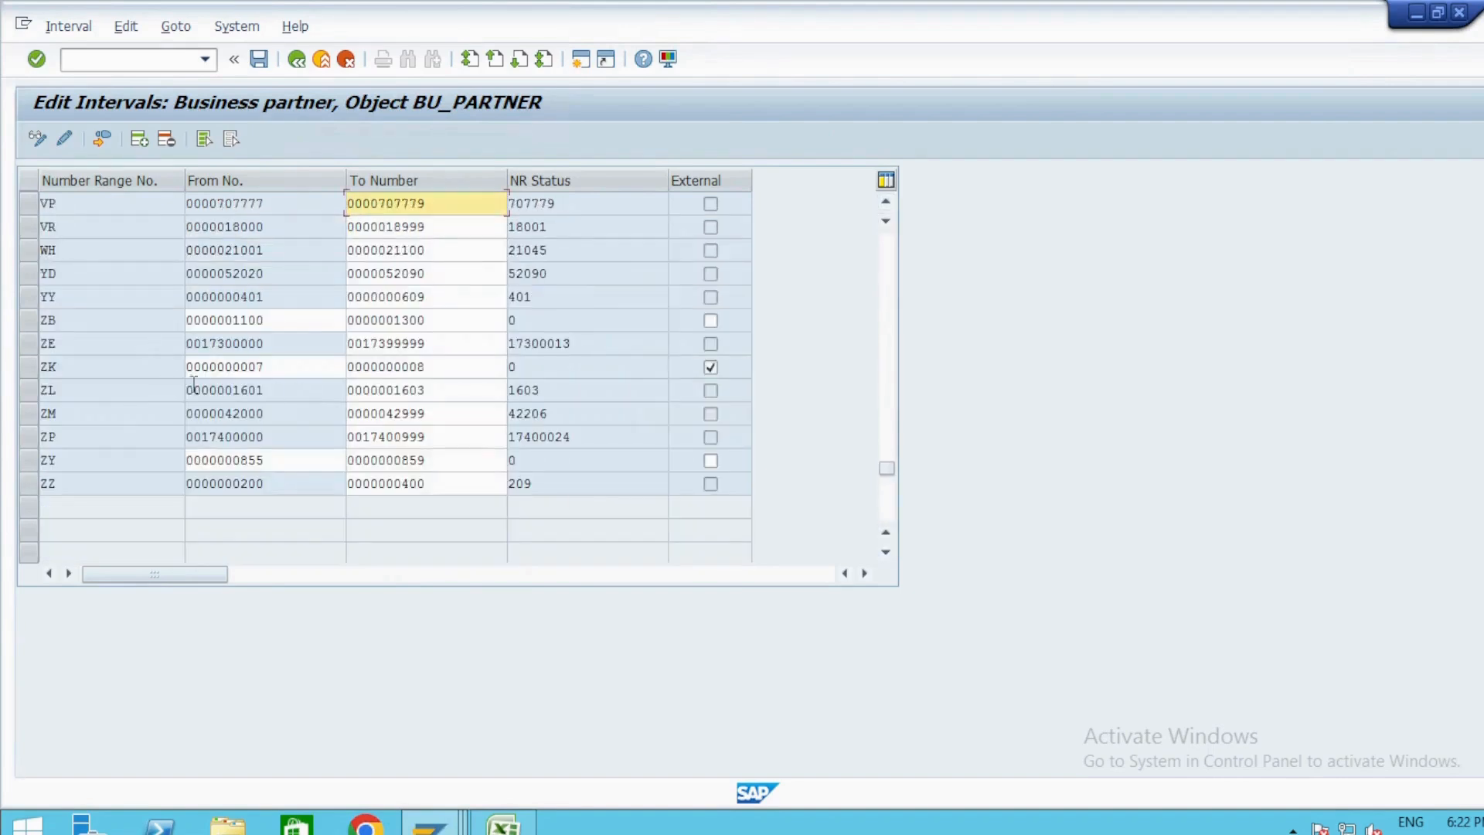
click(65, 28)
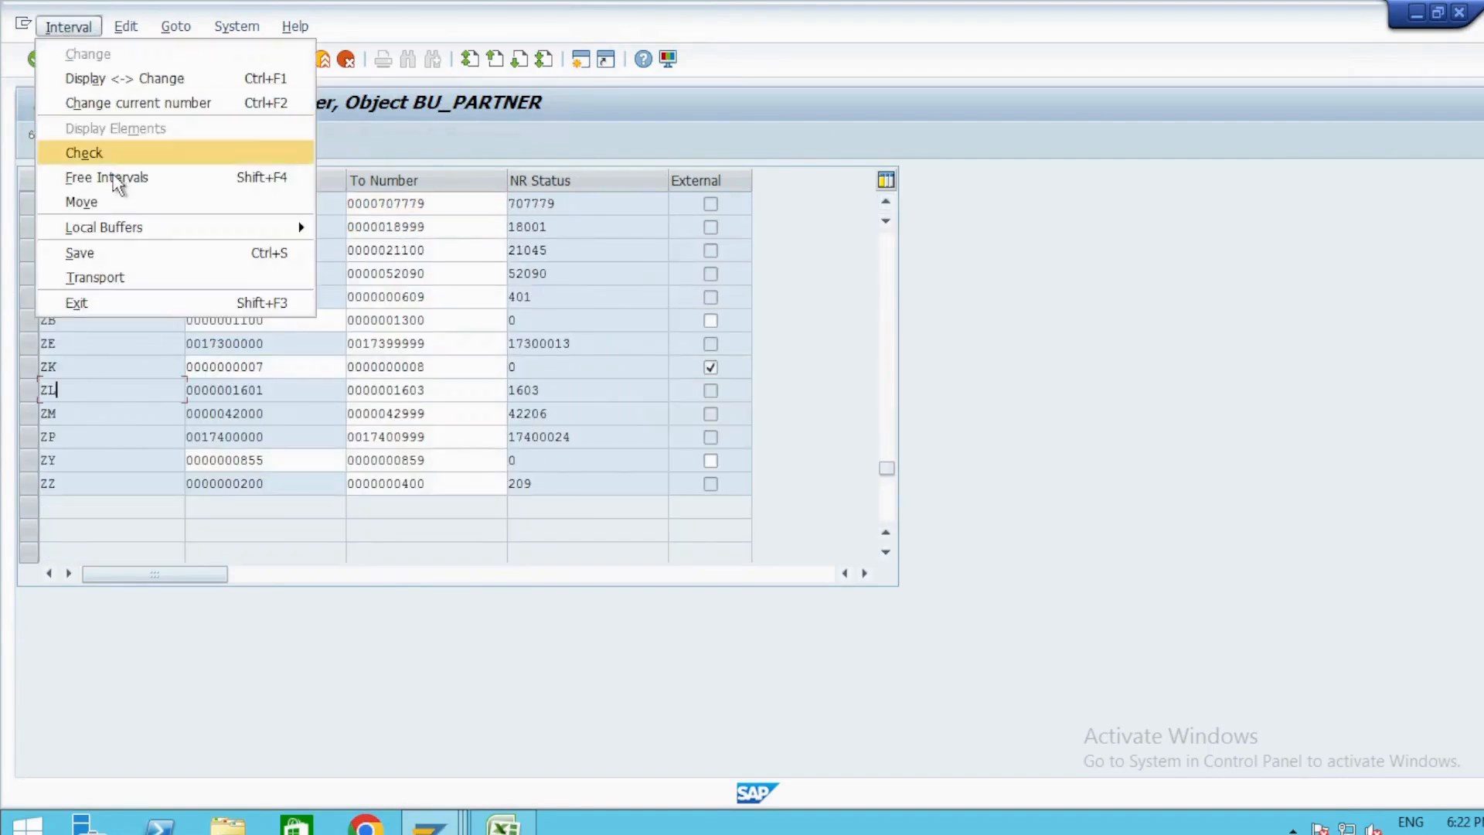
click(114, 180)
click(532, 645)
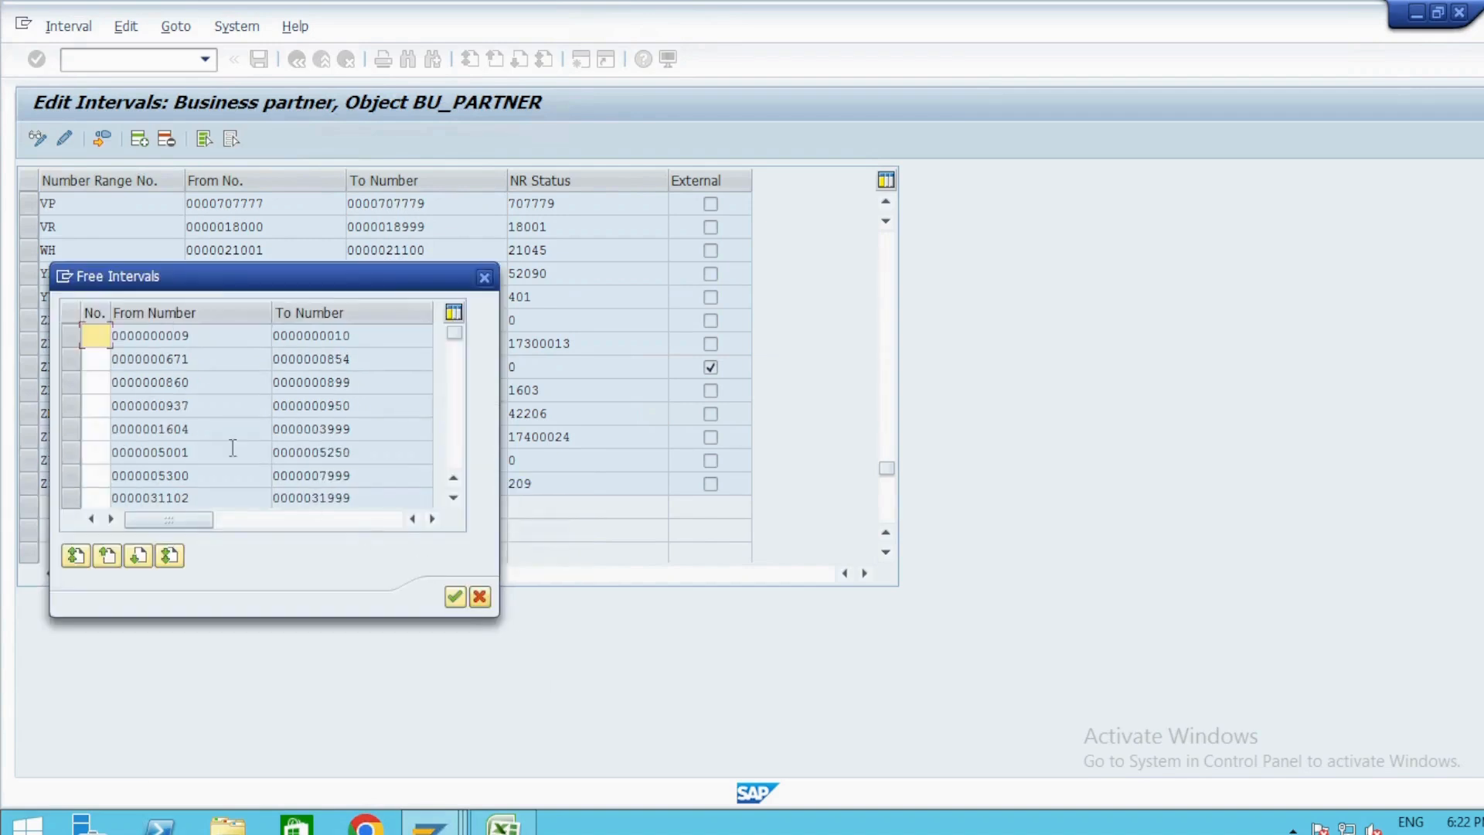
click(99, 429)
text(ZK)
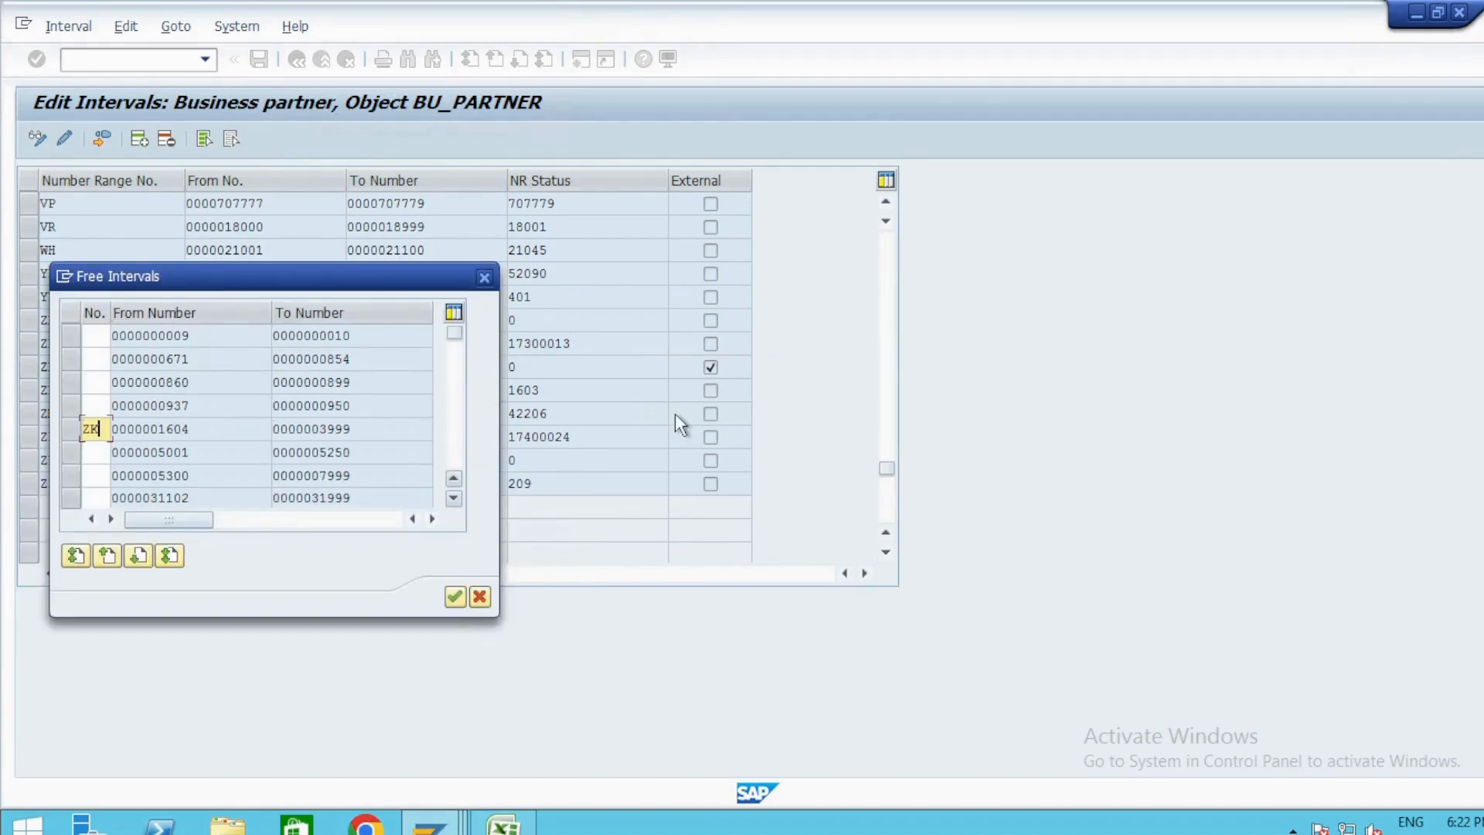
click(455, 596)
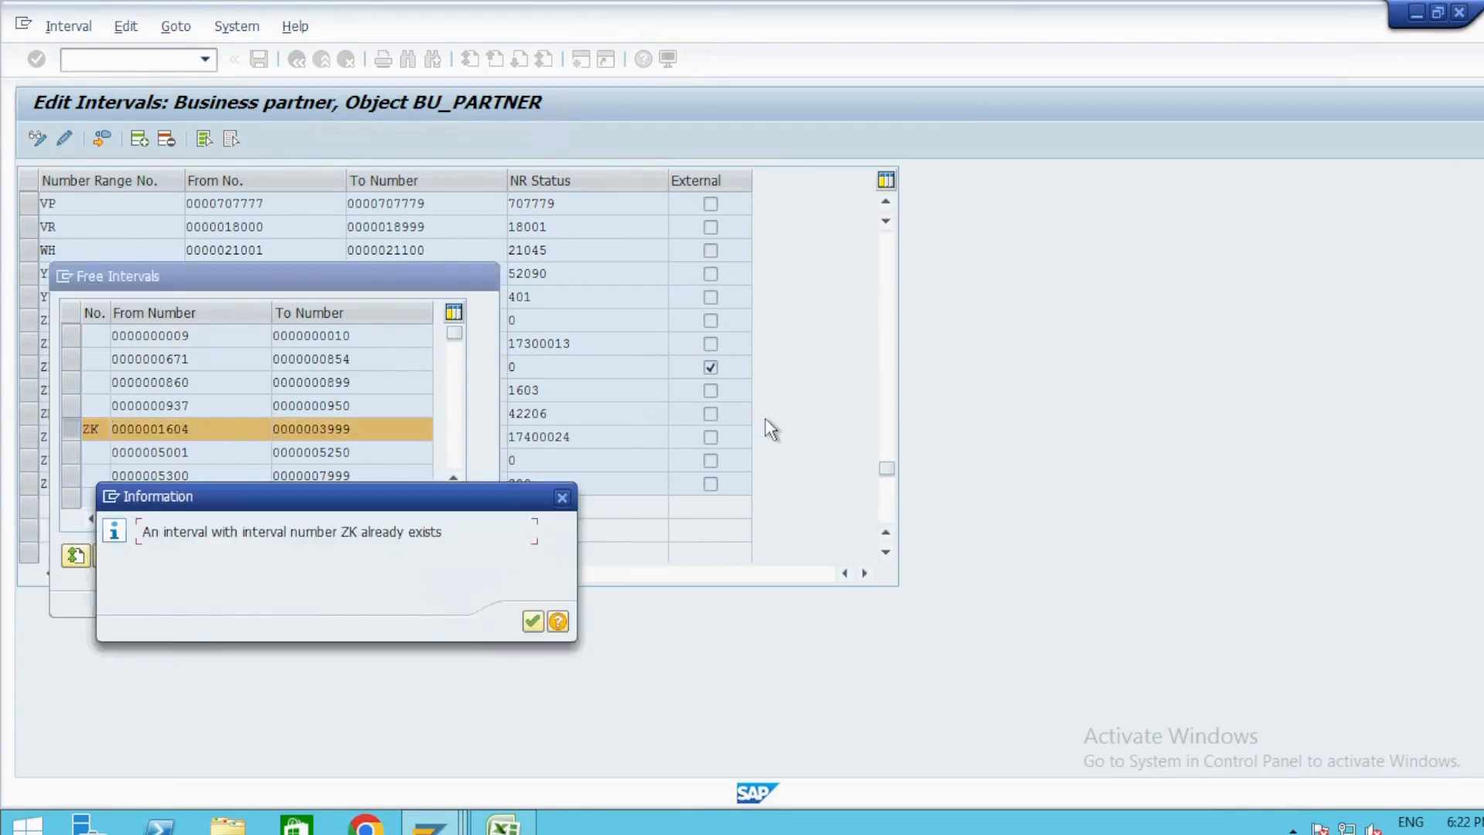
key(Return)
click(104, 430)
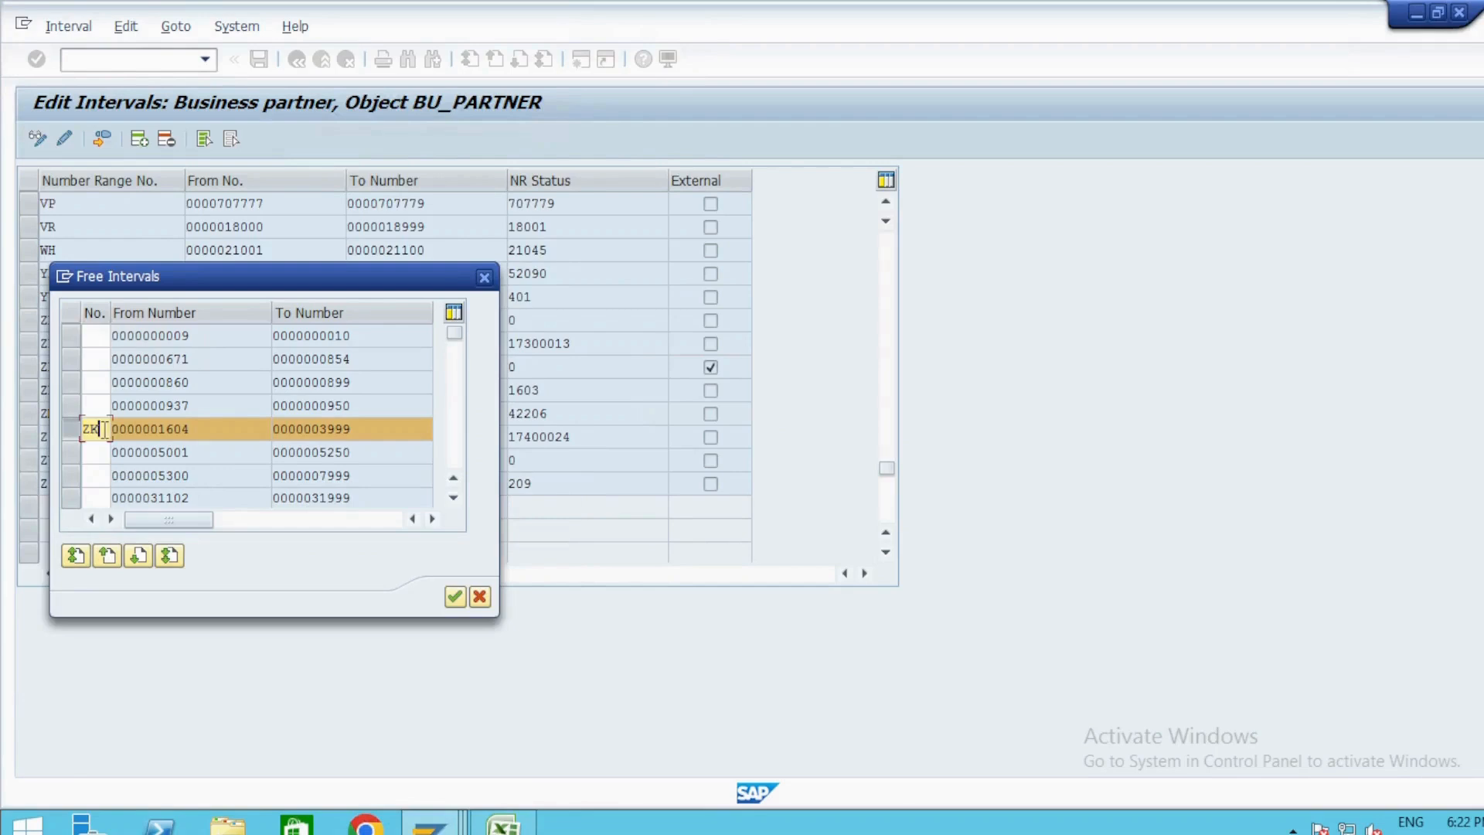
key(BackSpace)
text(P)
click(453, 598)
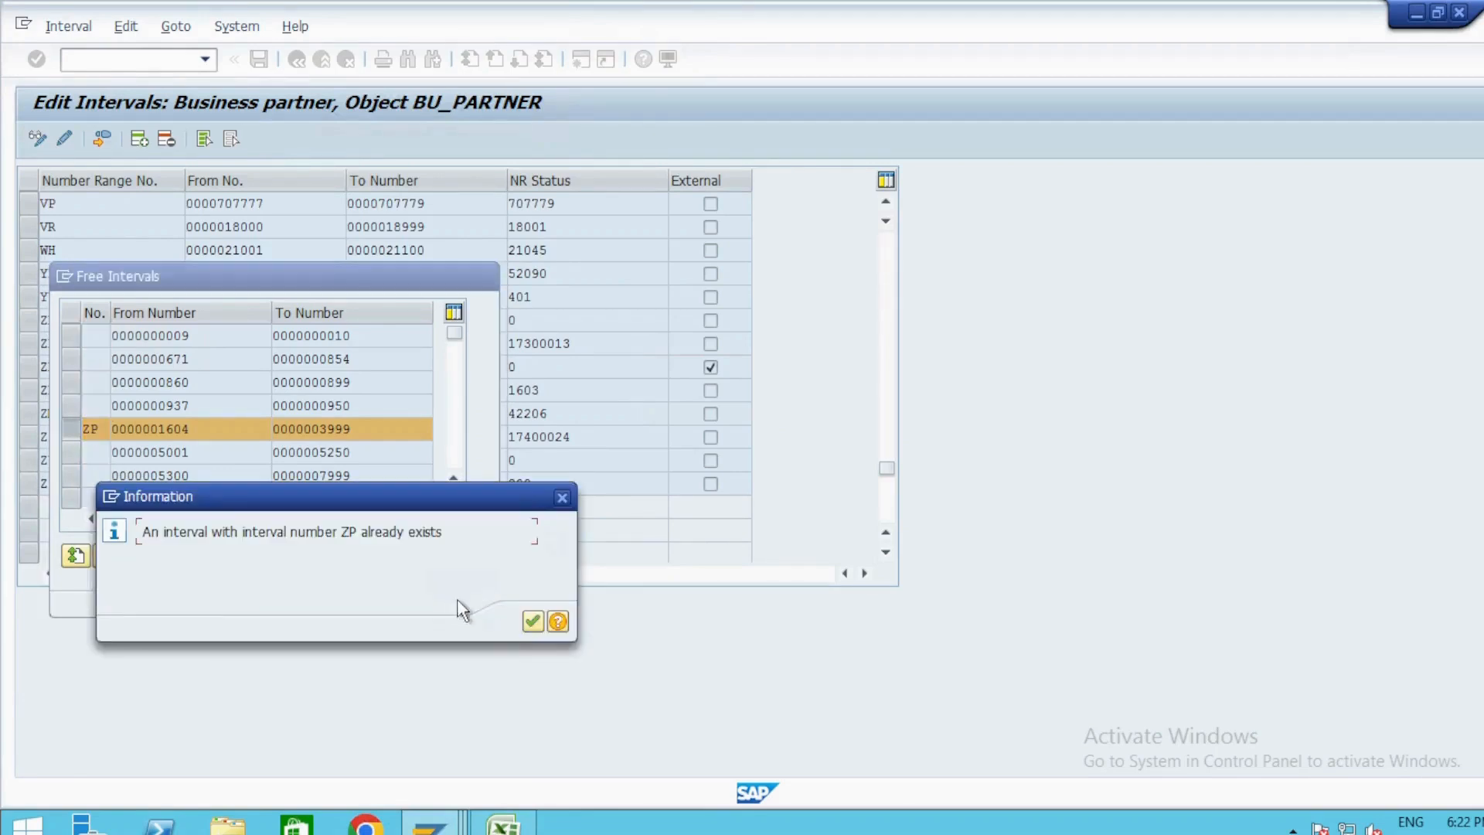
click(534, 621)
click(106, 429)
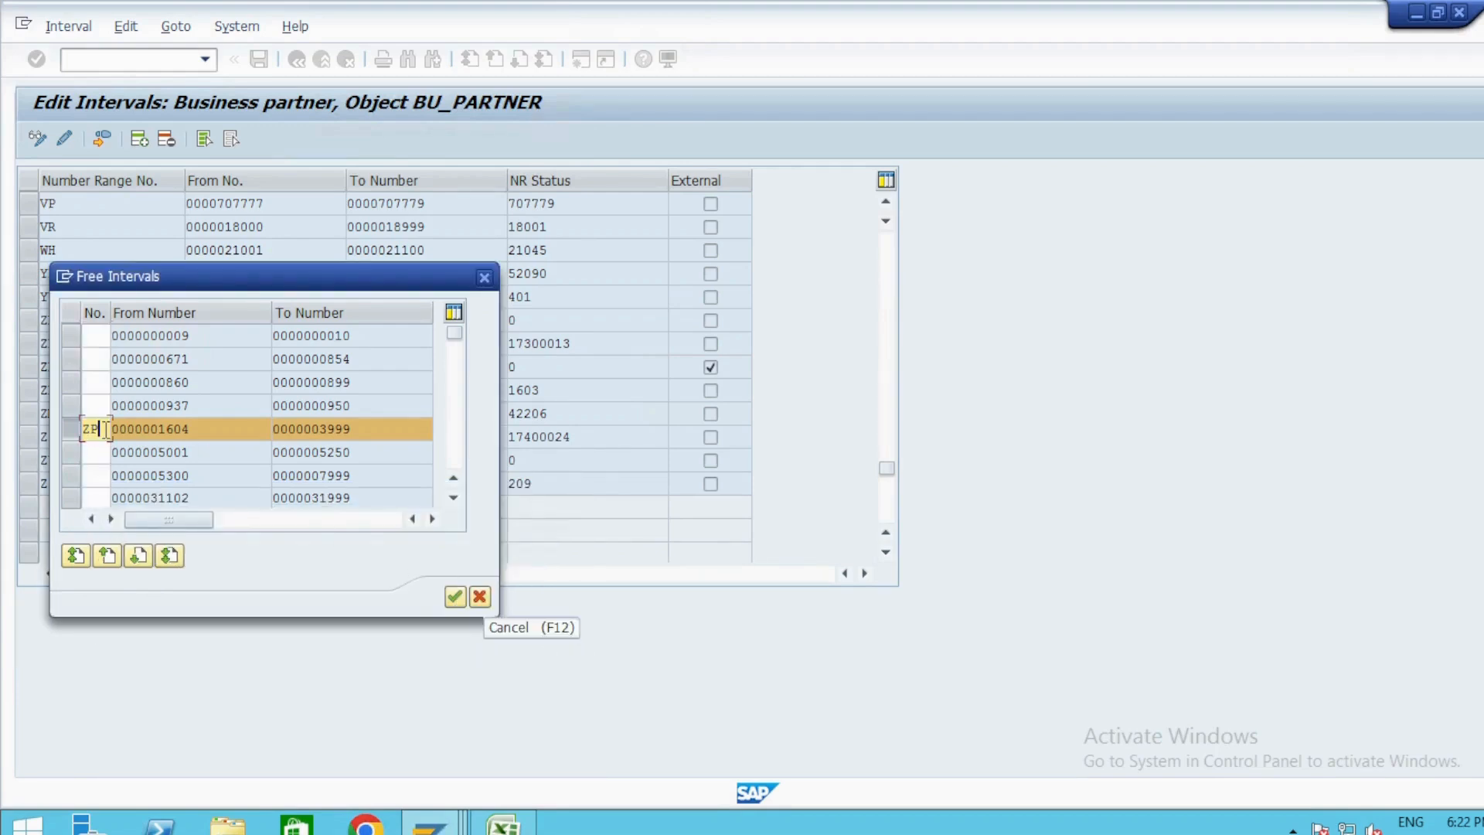
text(Q)
click(453, 604)
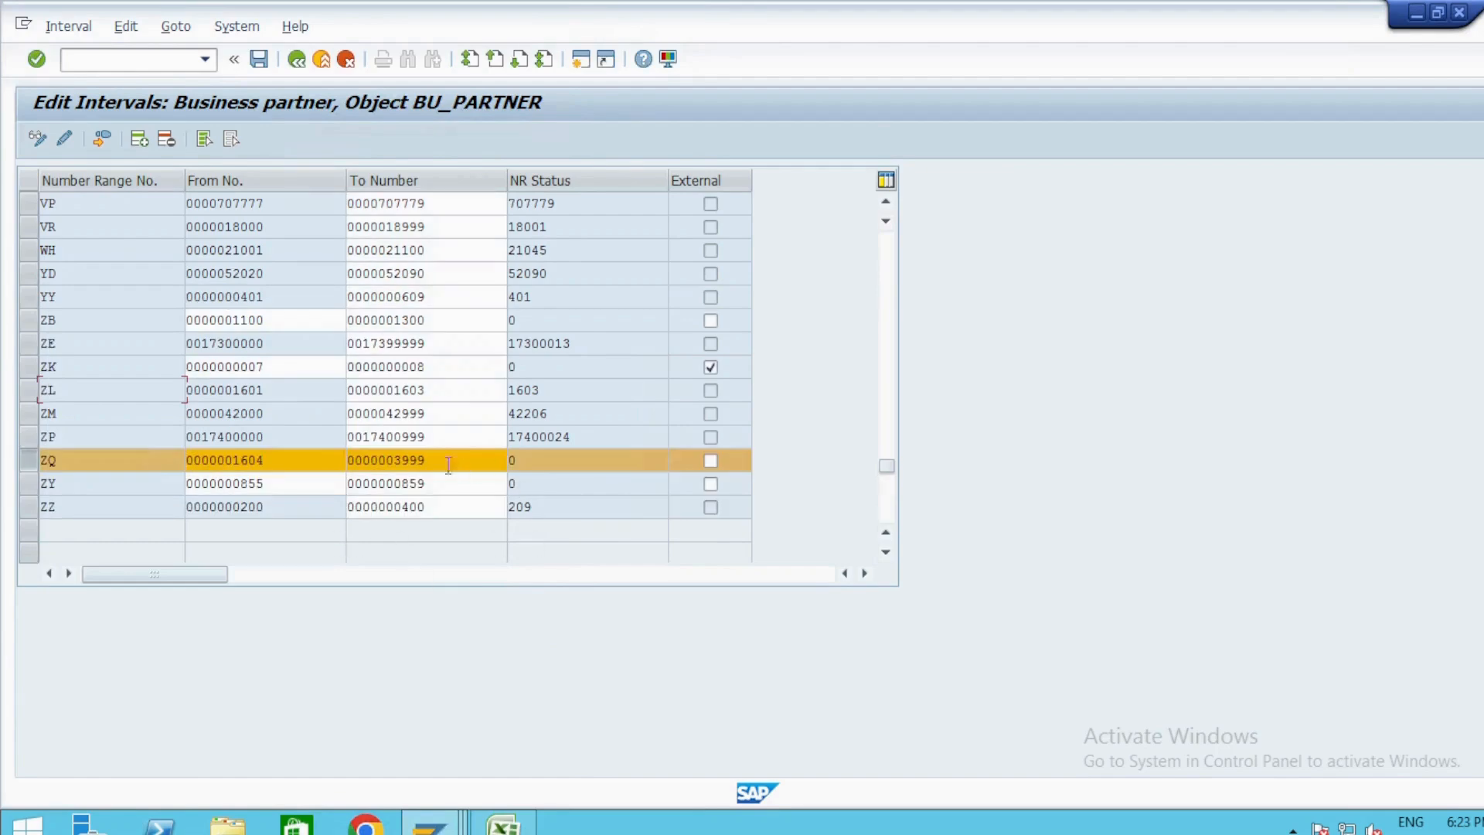
click(266, 461)
drag(266, 461, 164, 463)
key(ctrl+c)
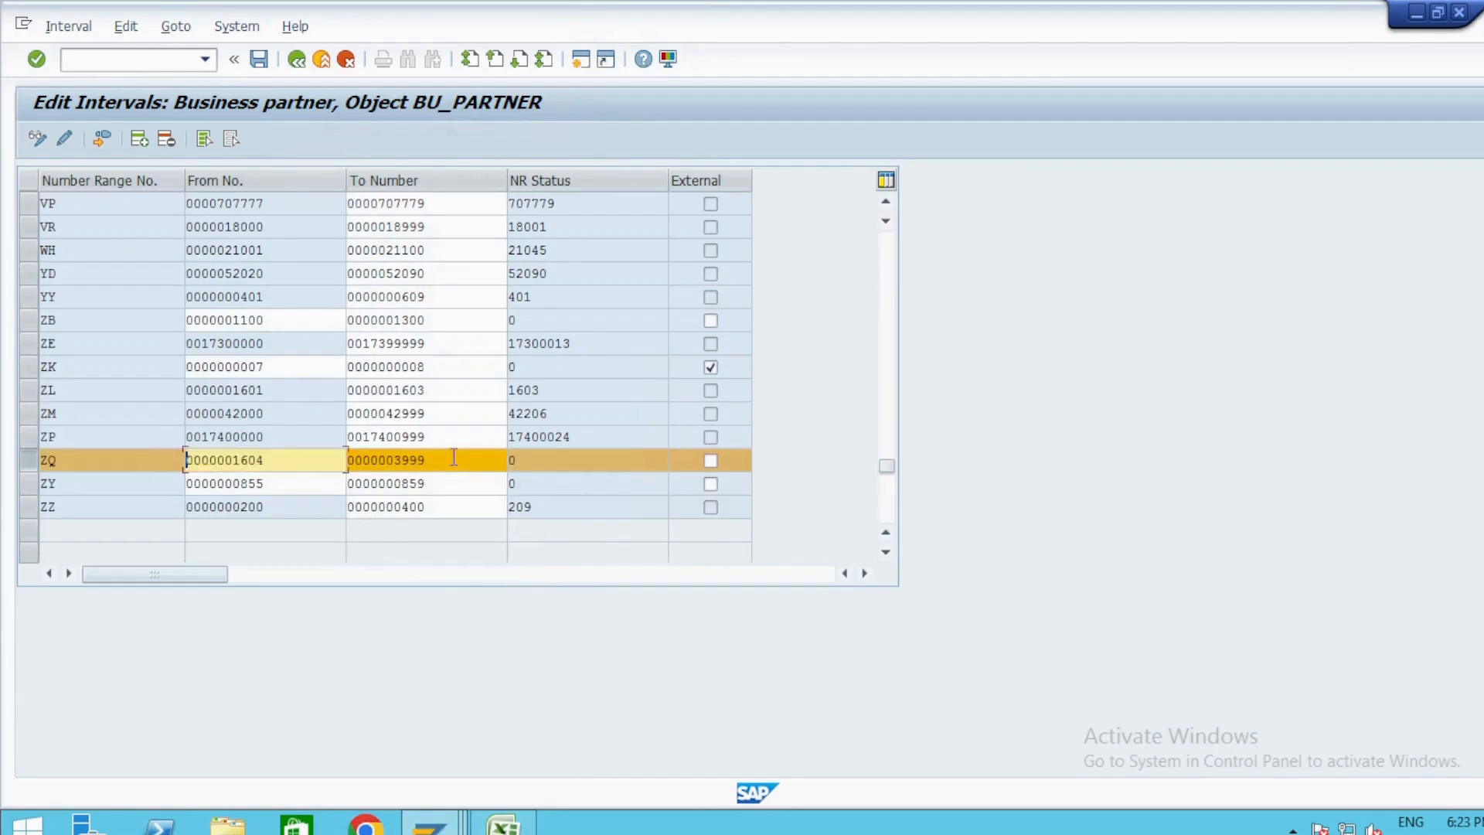
click(454, 459)
drag(454, 459, 270, 461)
key(ctrl+v)
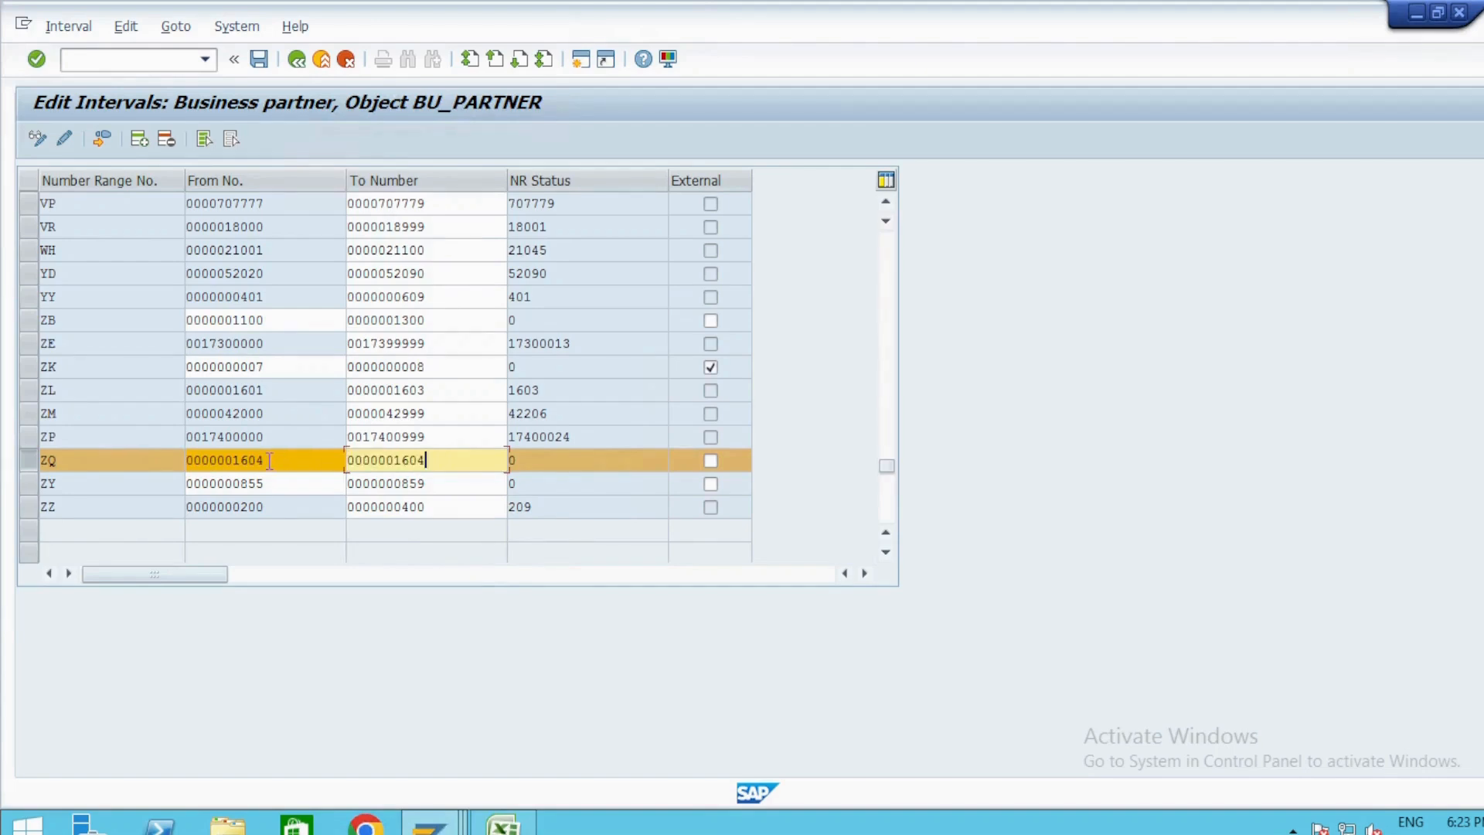
key(BackSpace)
text(10)
key(ctrl+s)
key(Return)
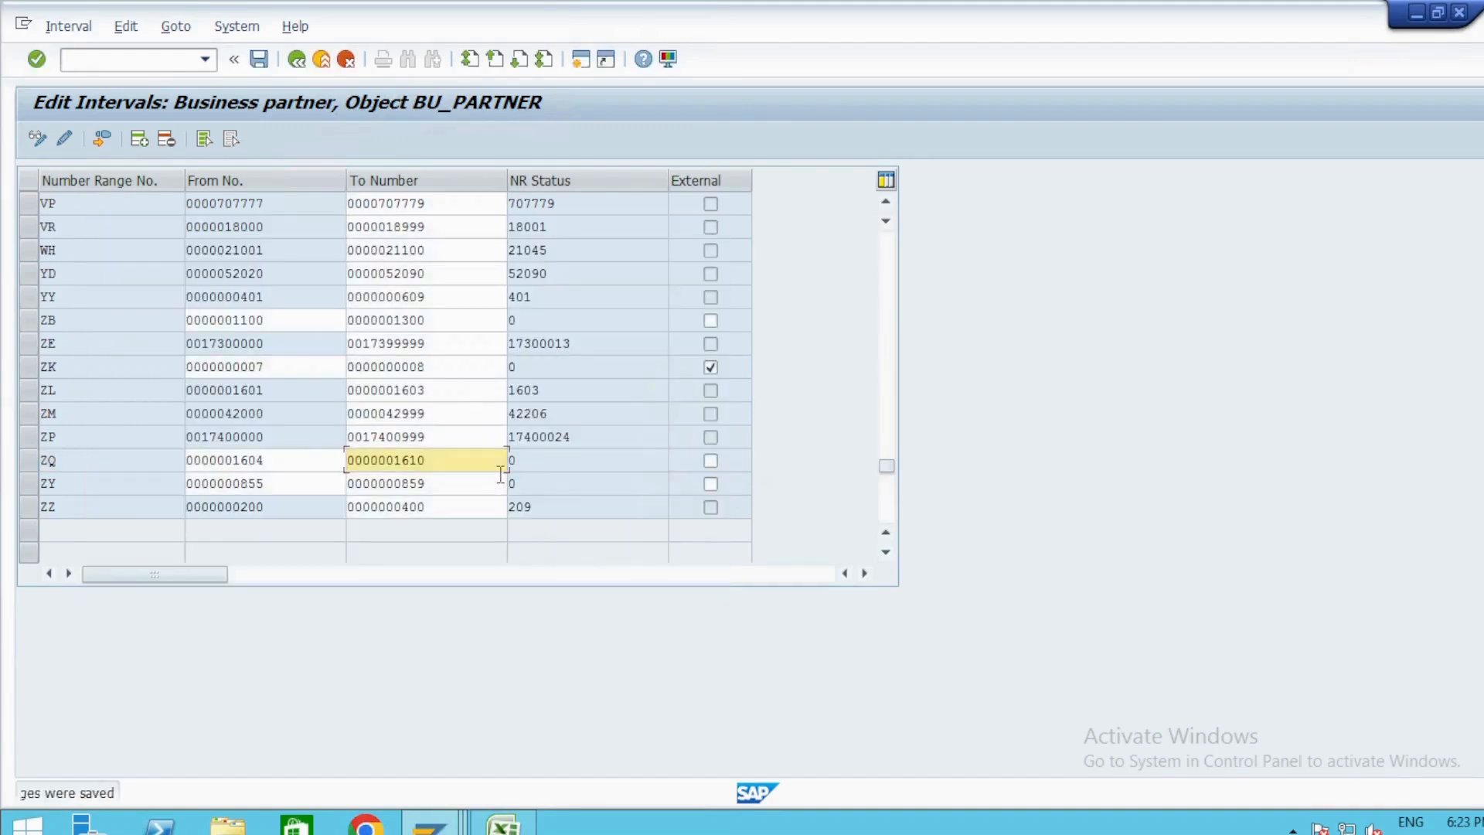
Return to the implementation guide session, collapse Cross-Application Components and expand Financial Accounting.
click(276, 464)
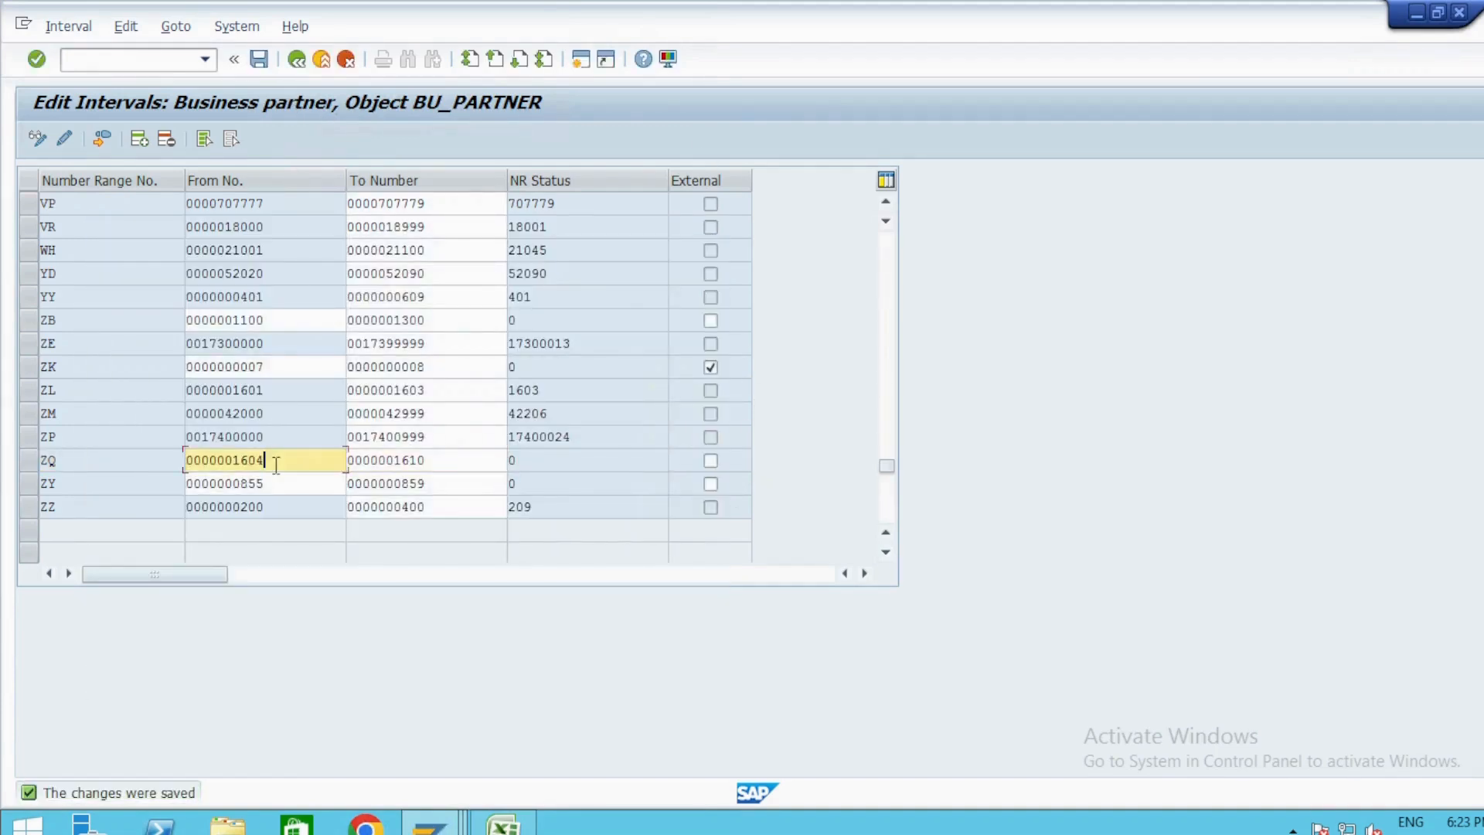
key(alt+Tab)
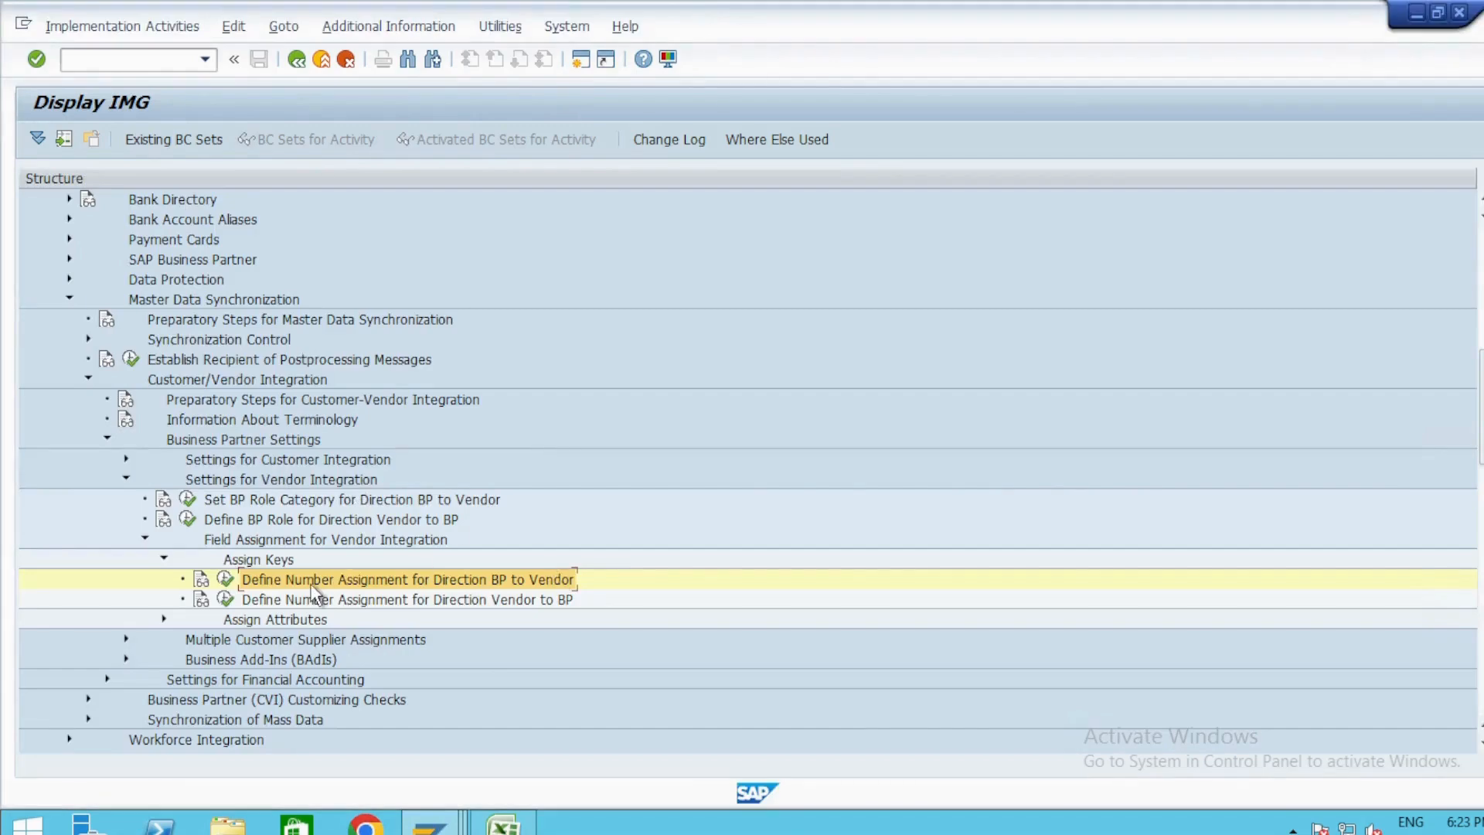
key(Left)
key(Left)
key(Left)
key(Left)
key(Left)
key(Left)
key(Left)
key(Left)
key(Left)
key(Left)
key(Left)
key(Left)
key(Left)
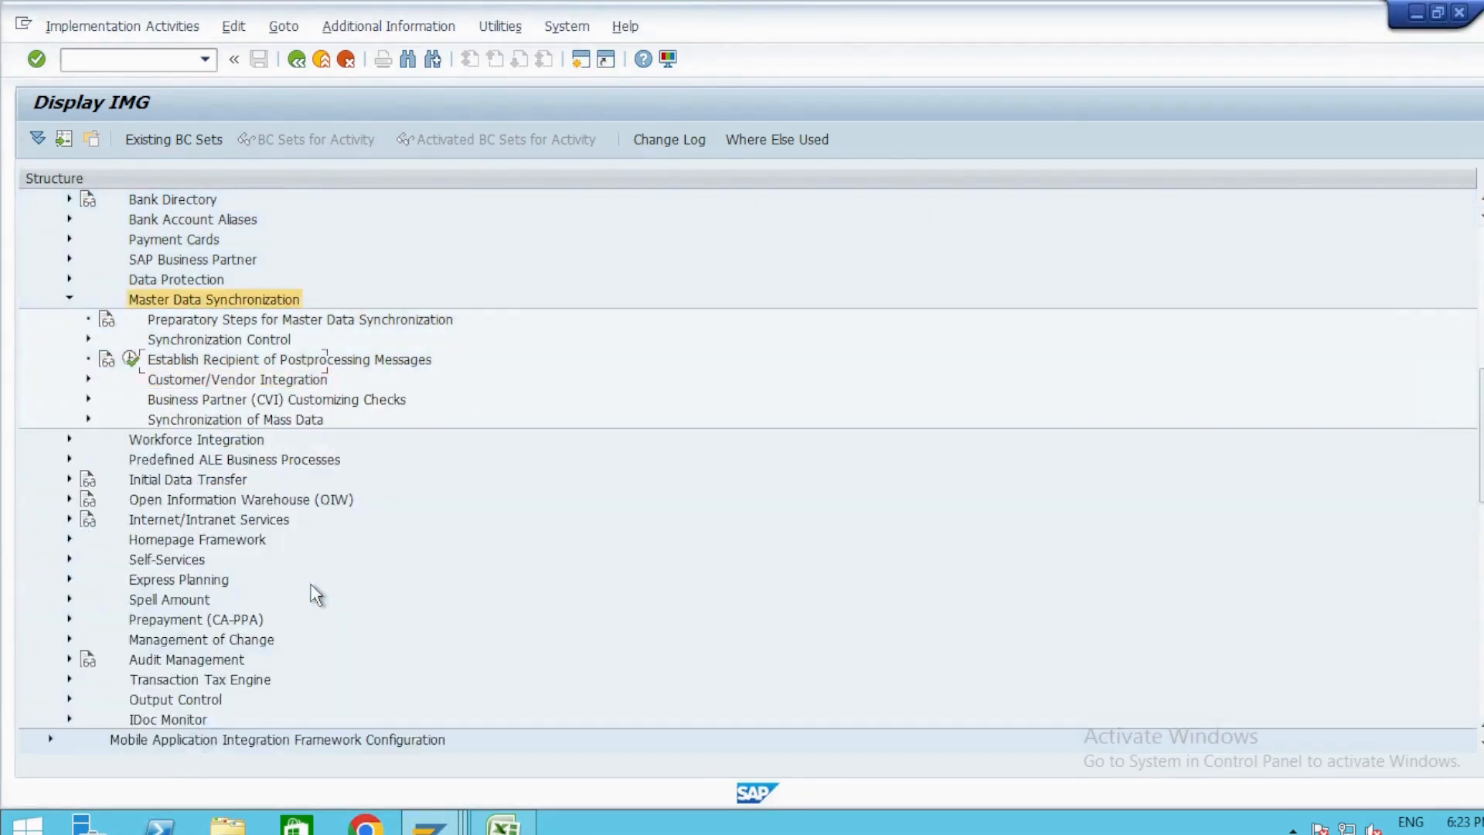
scroll(316, 595, up, 3)
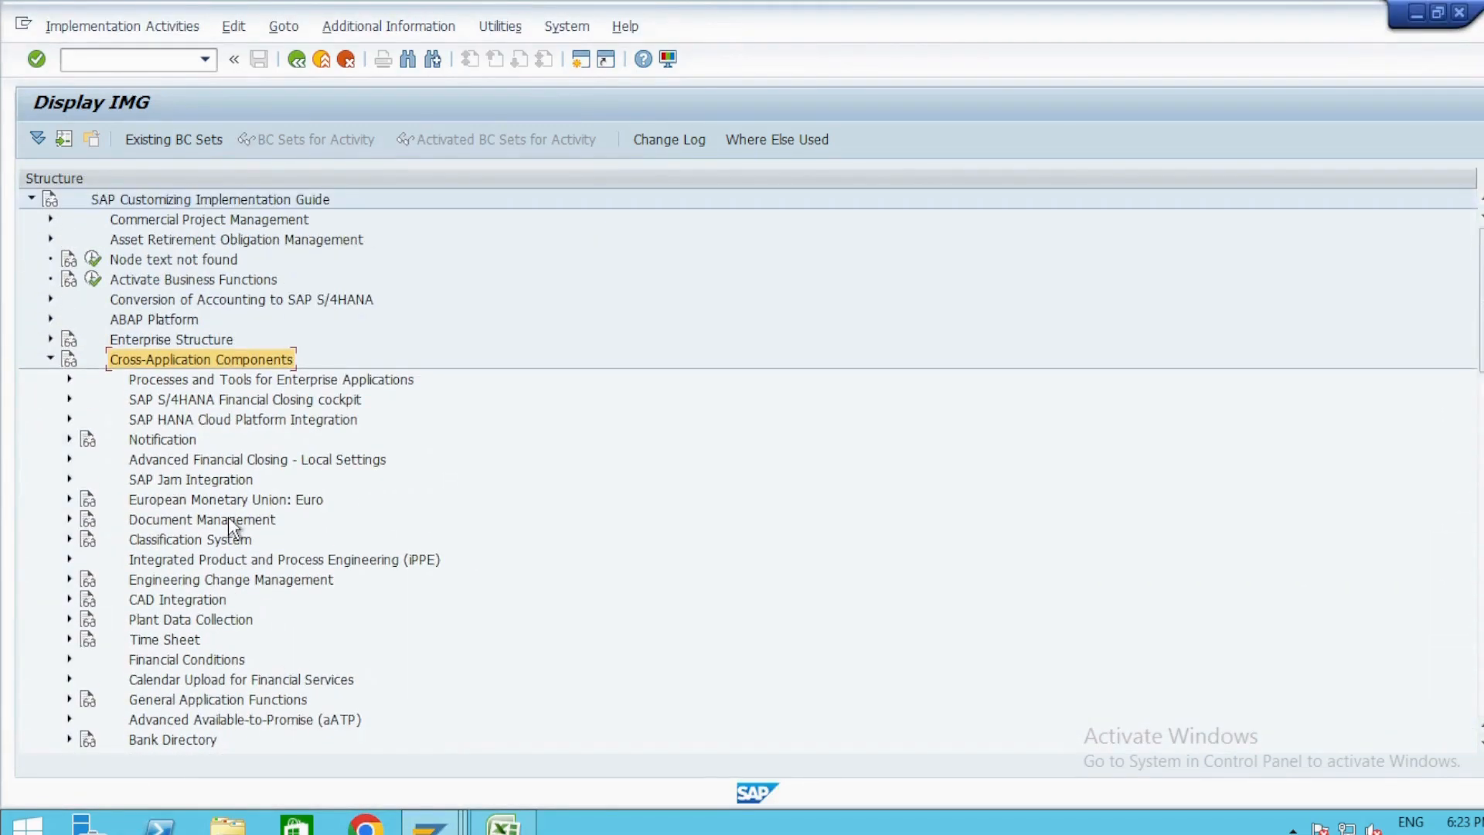
click(187, 421)
key(Right)
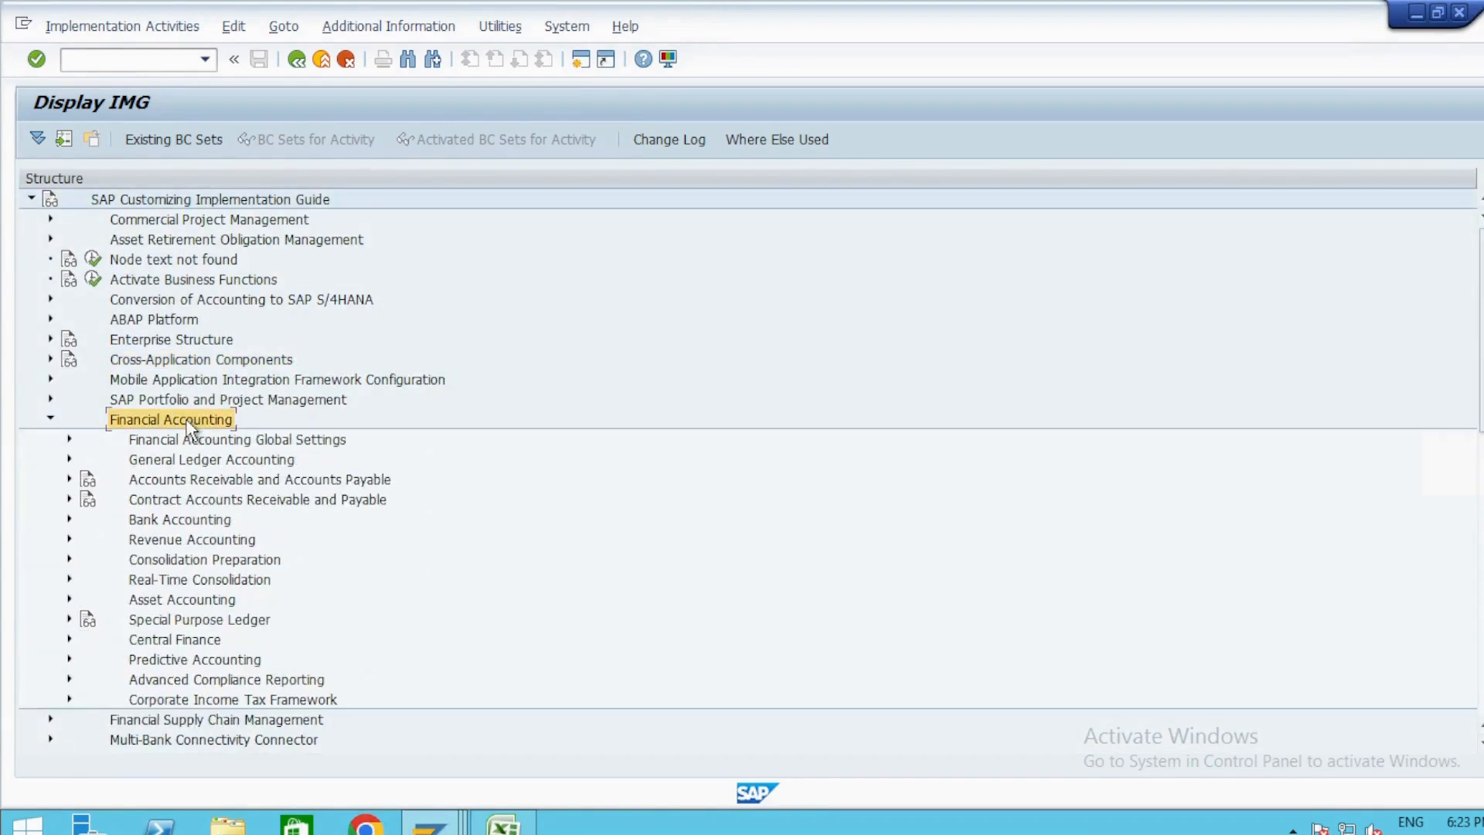
Open Create Number Ranges for Vendor Accounts within the supplier accounts' Preparations for Creating Supplier Master Data.
key(Down)
key(Down)
key(Down)
key(Right)
key(Down)
key(Down)
key(Right)
key(Down)
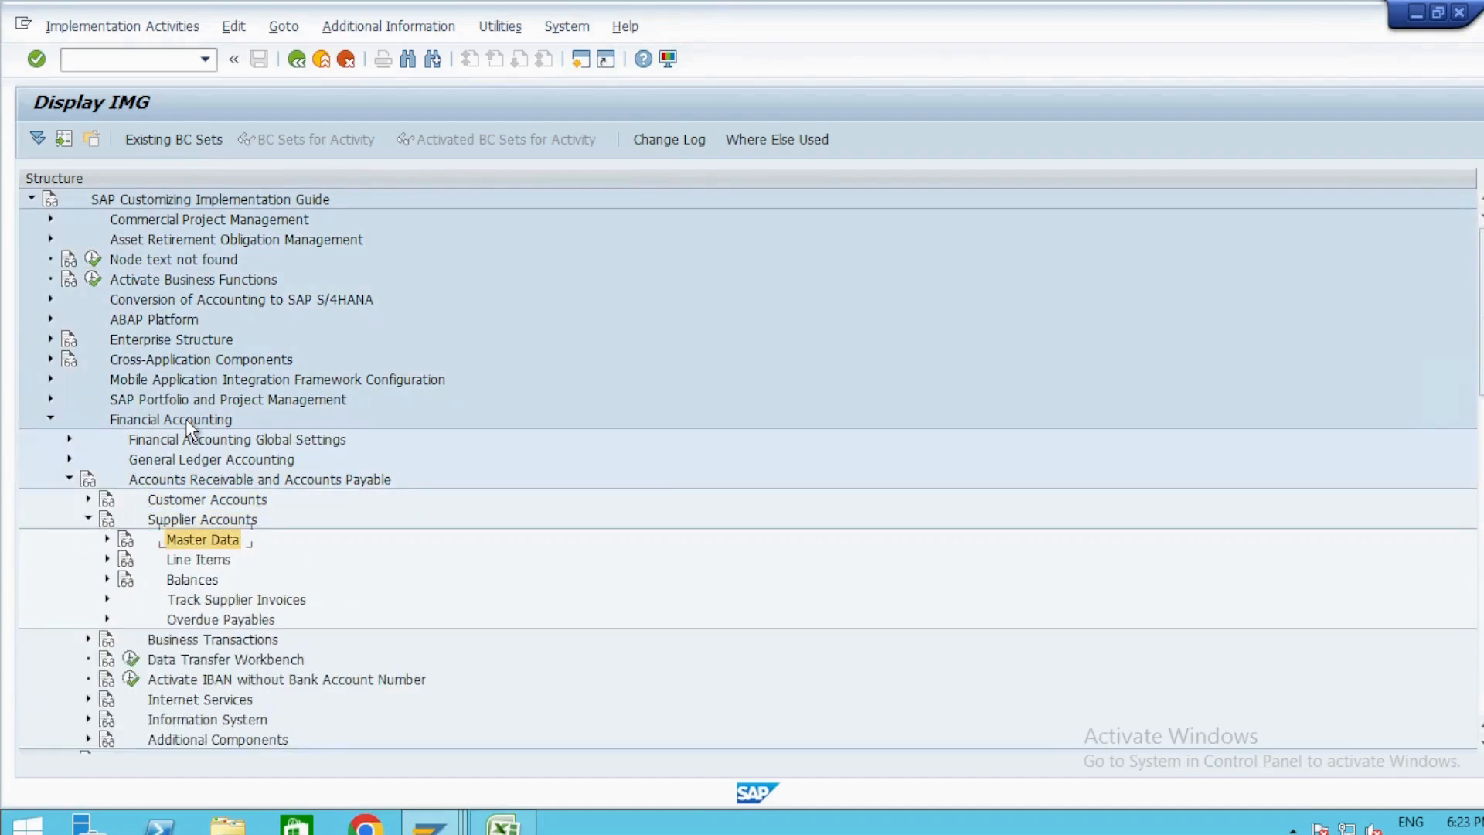
key(Right)
key(Down)
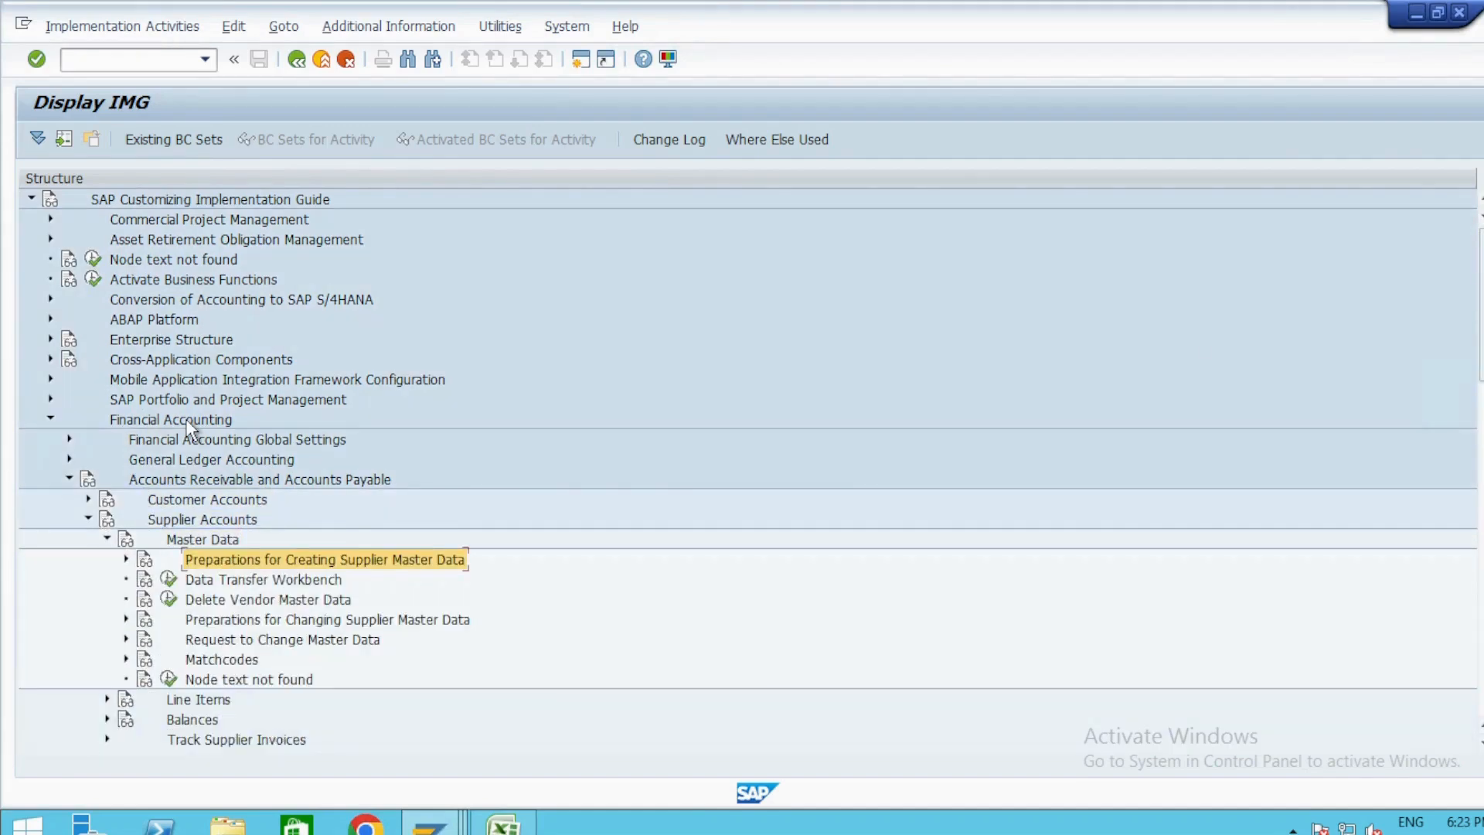
key(Right)
double_click(222, 626)
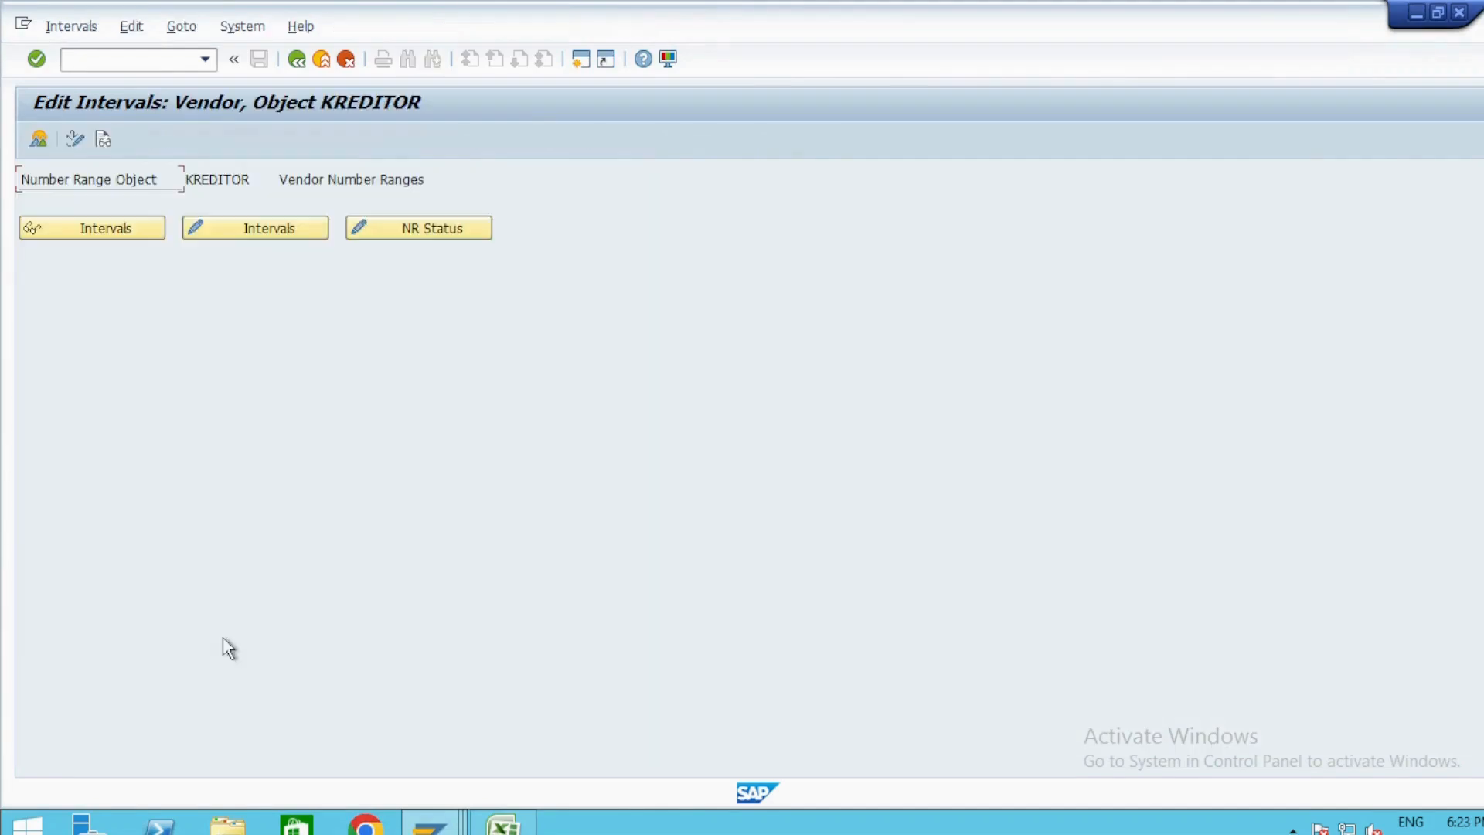
Open the KREDITOR vendor intervals for editing and bring up the free intervals.
click(267, 228)
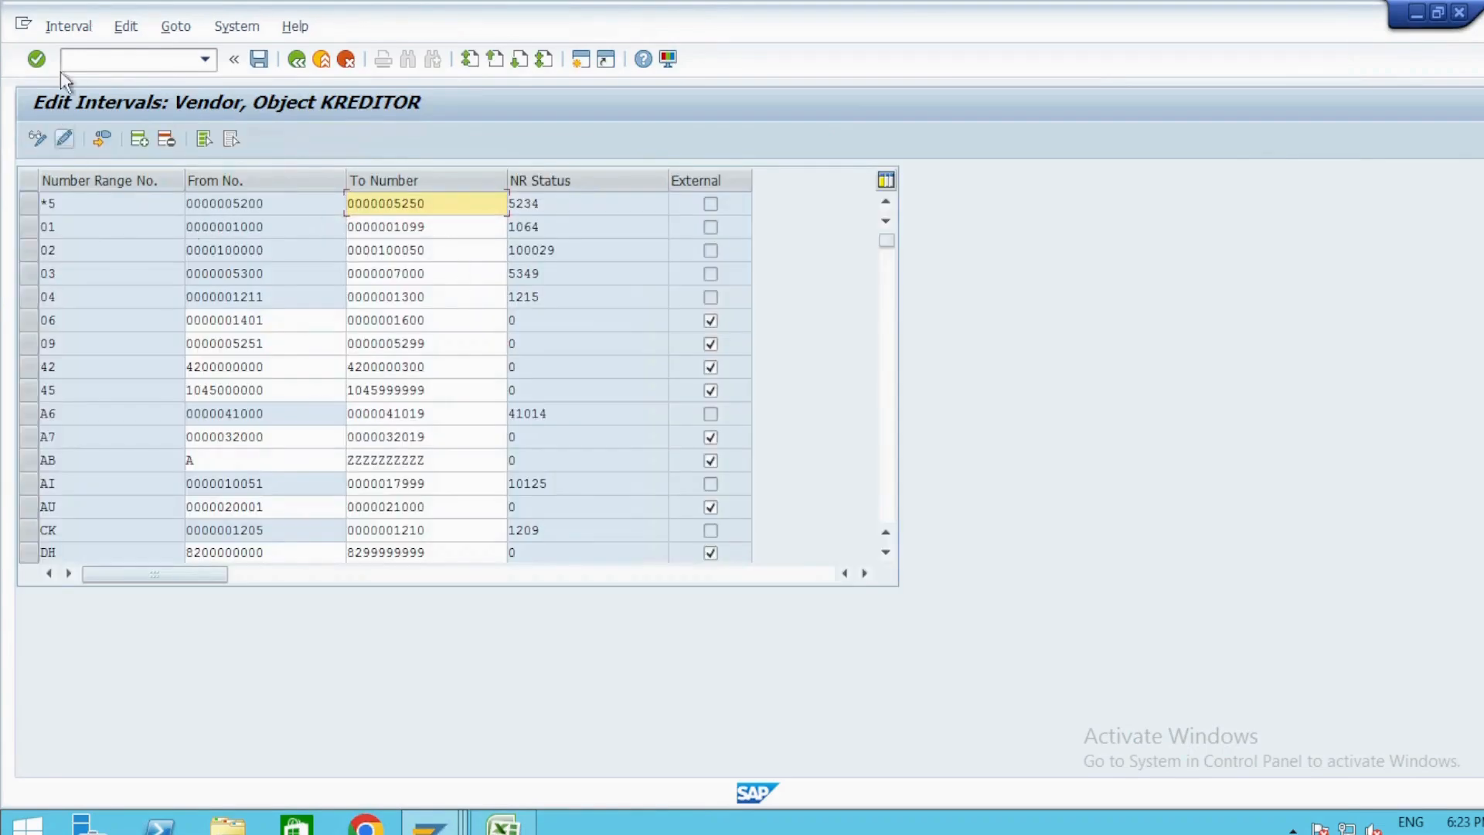
click(57, 29)
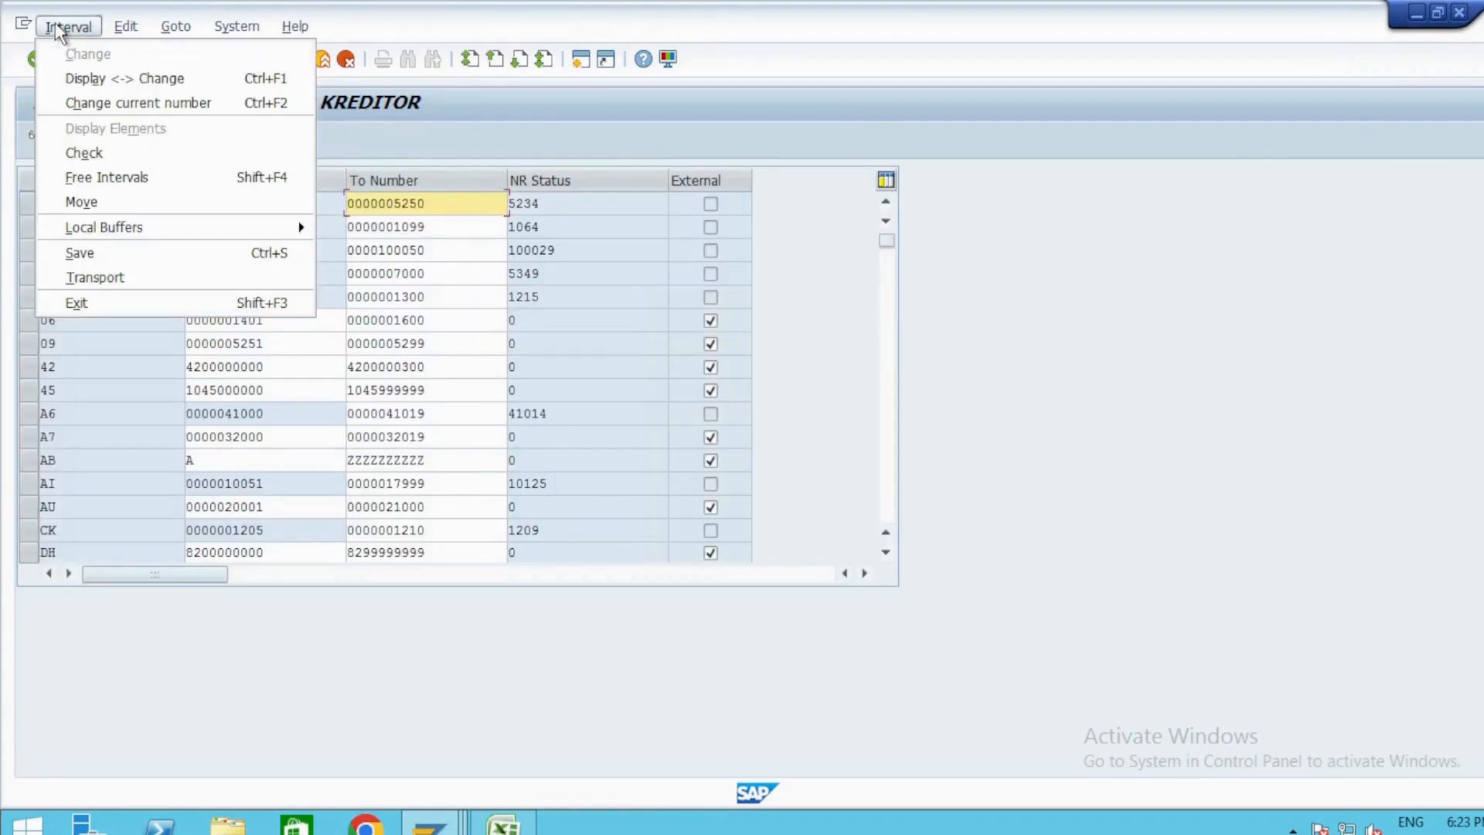
click(100, 177)
click(533, 648)
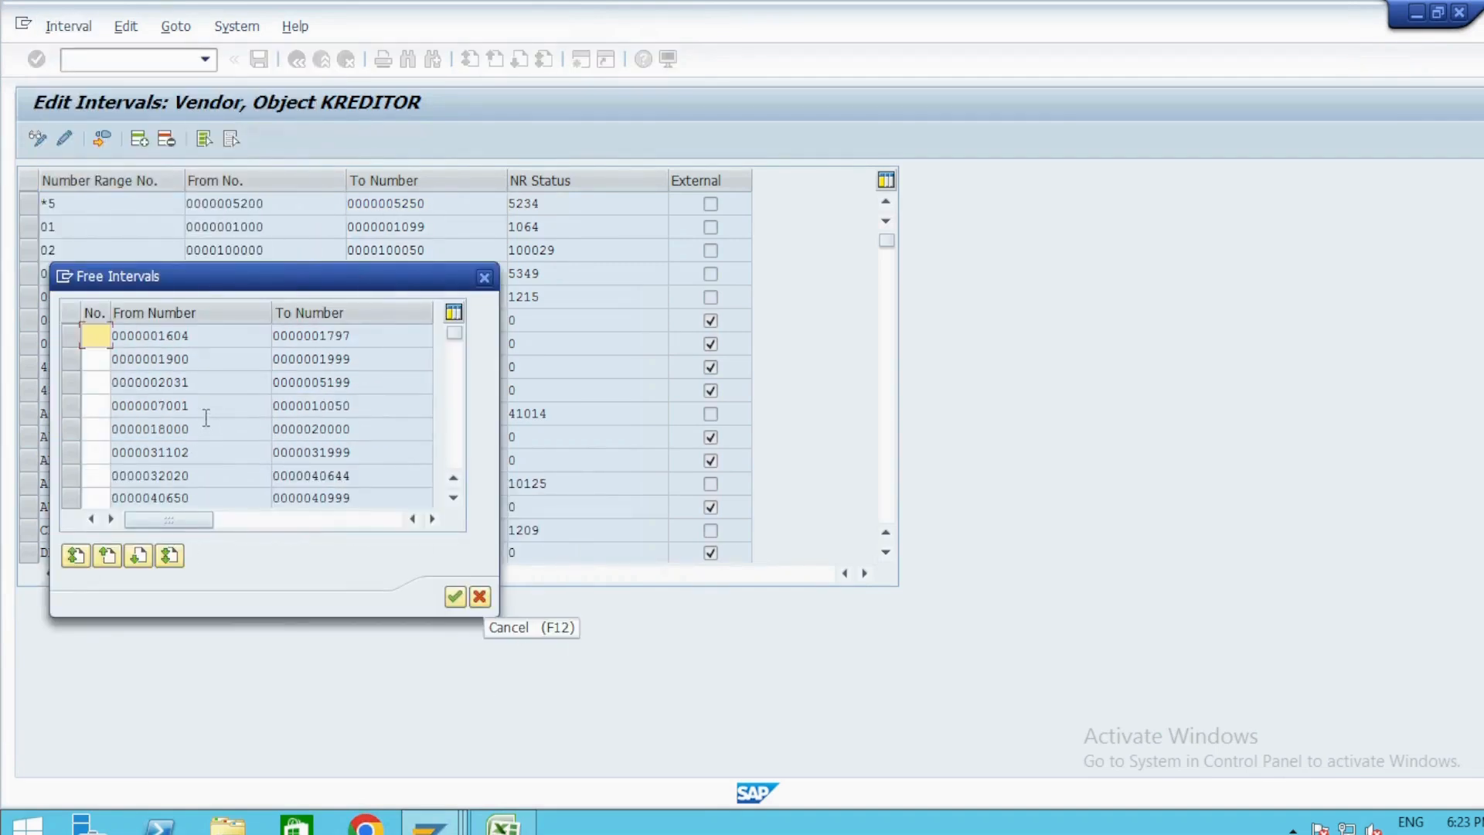
click(94, 335)
text(ZQ)
click(70, 338)
click(455, 597)
click(464, 210)
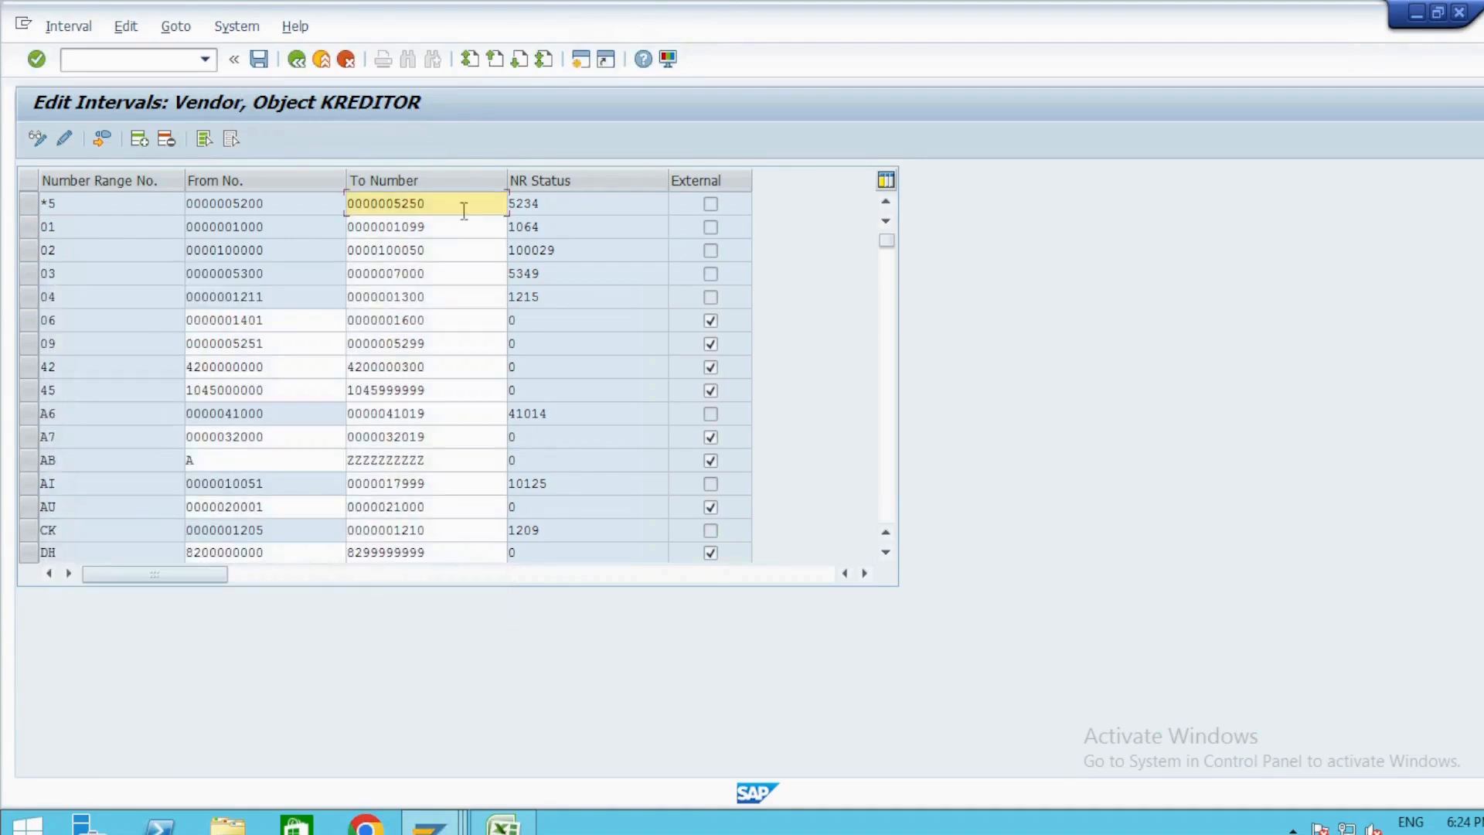
drag(887, 241, 892, 525)
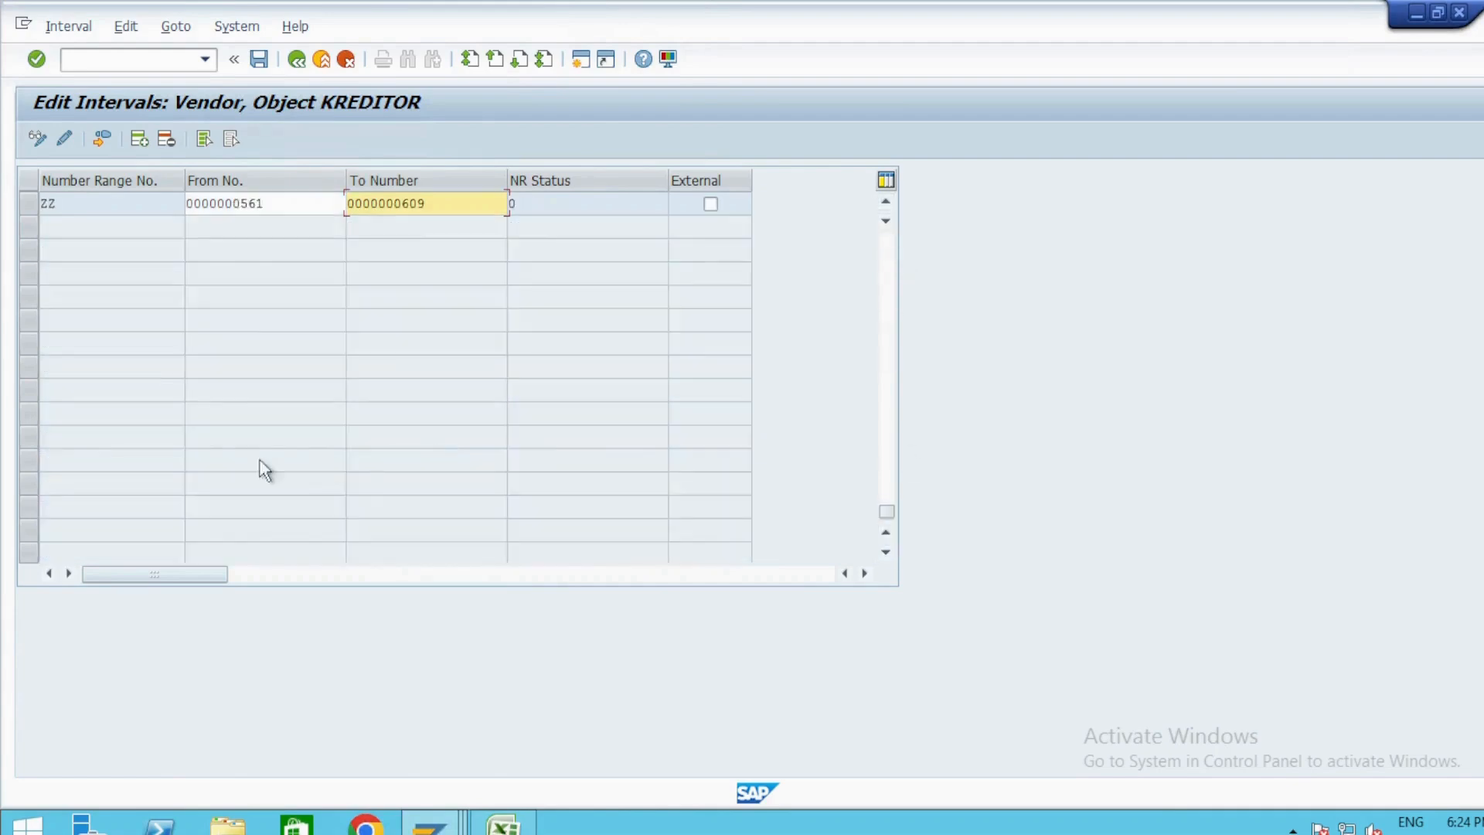
scroll(145, 359, up, 2)
scroll(145, 359, up, 3)
scroll(53, 497, down, 1)
drag(285, 439, 223, 431)
click(427, 437)
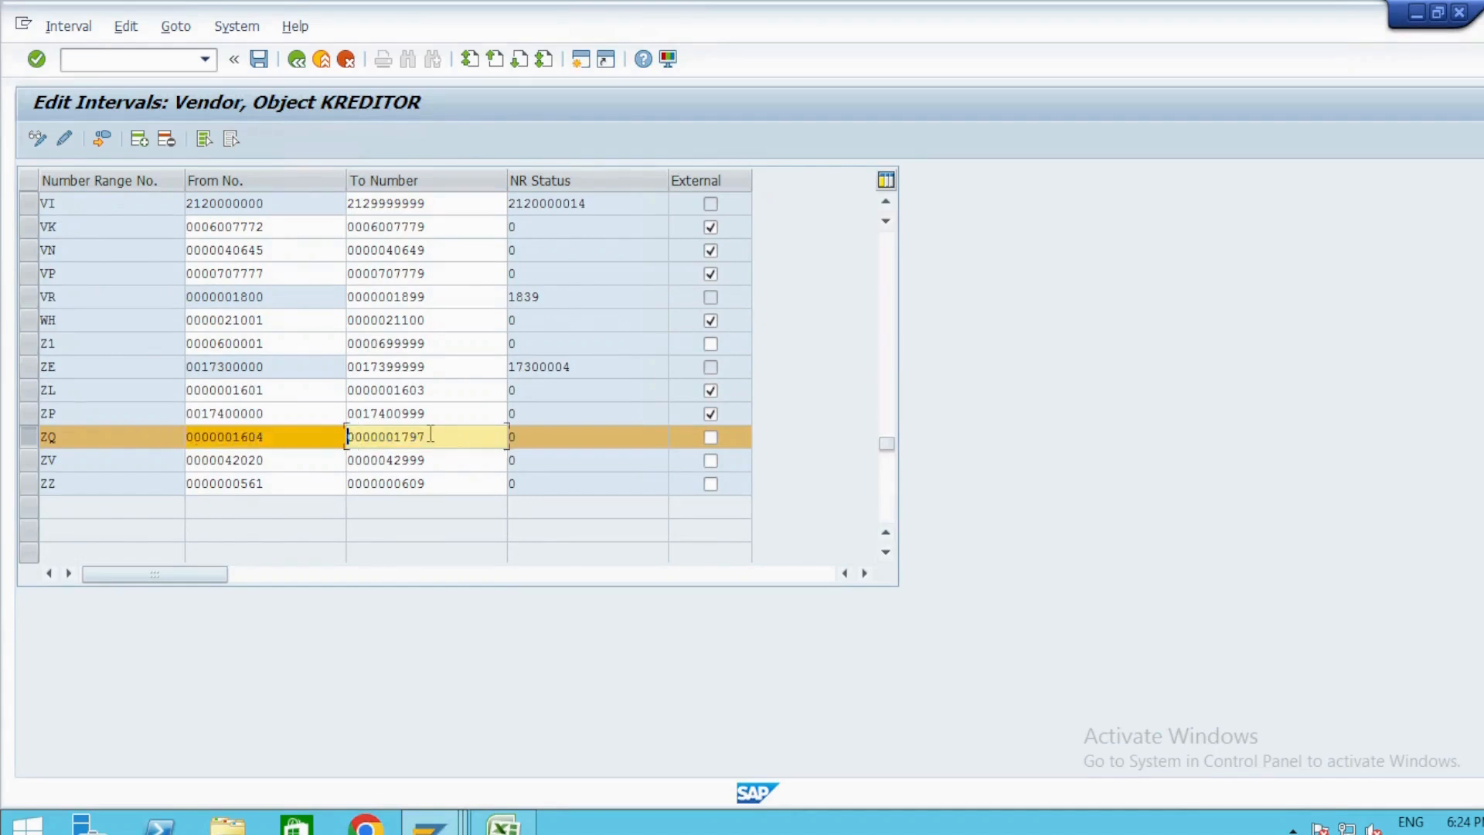
drag(427, 437, 313, 434)
text(00000016)
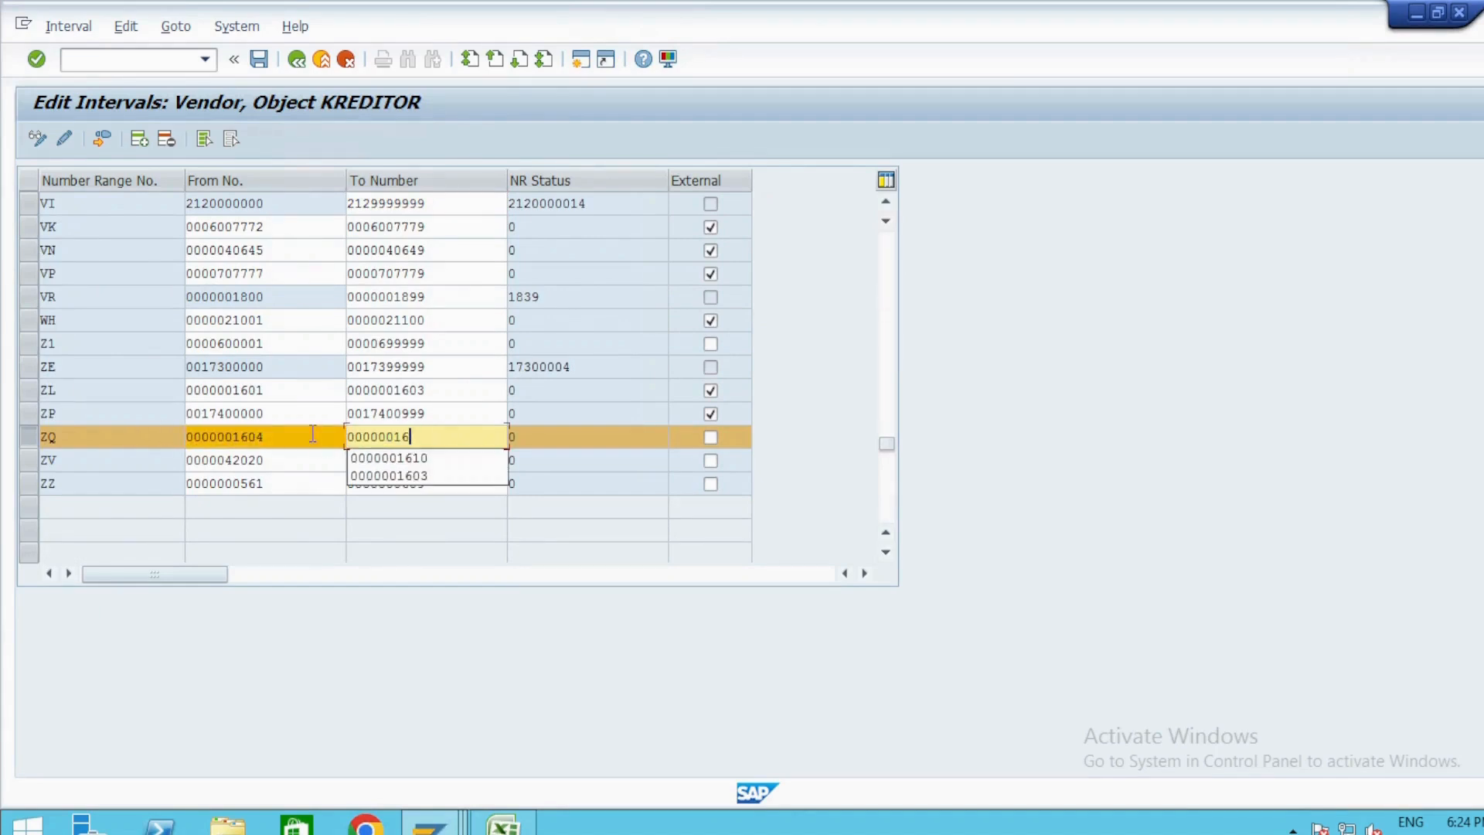
key(Down)
key(Return)
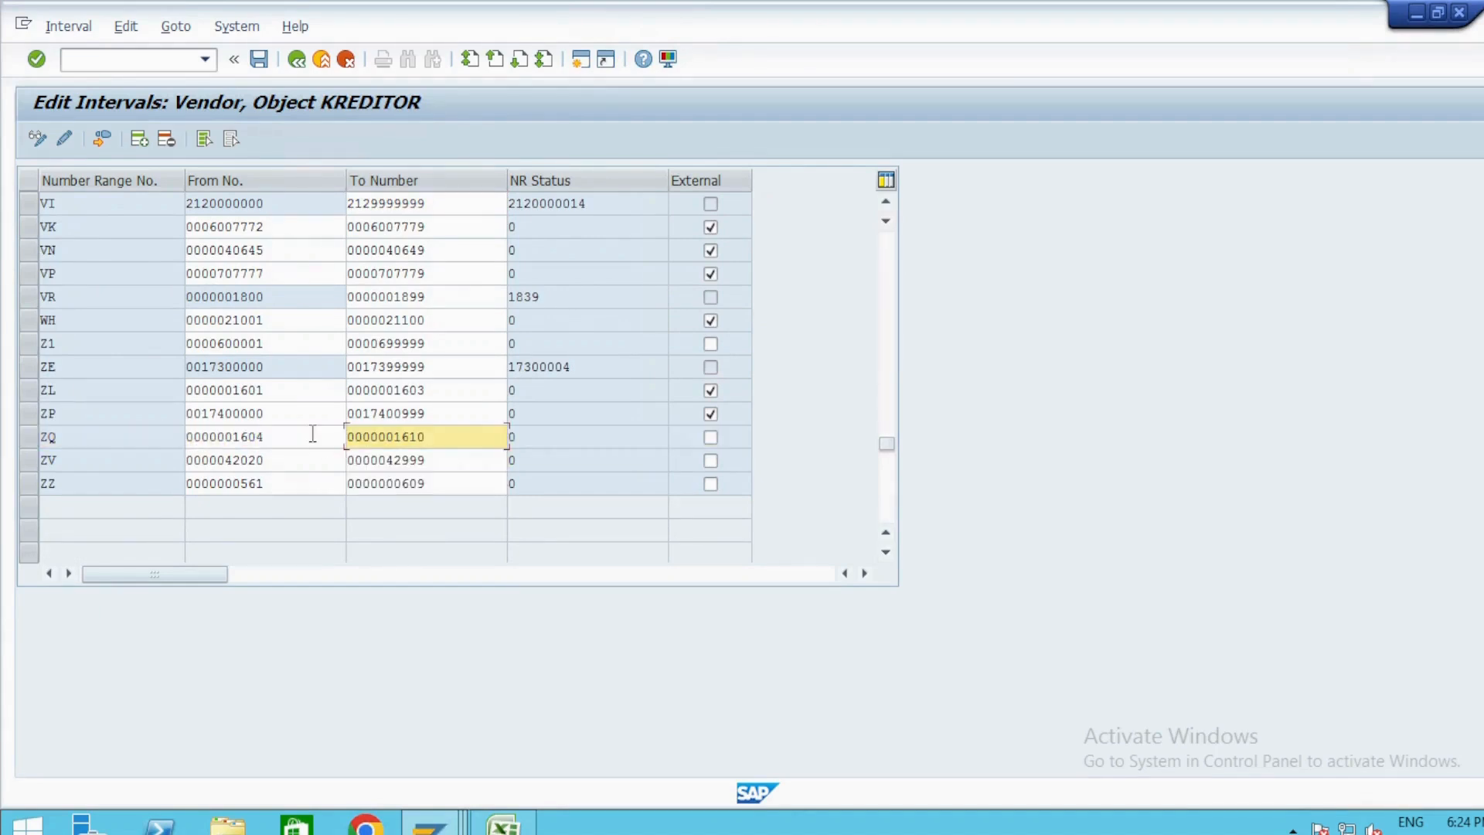
Mark vendor number range ZQ as external, save the intervals and return to the implementation guide.
click(710, 437)
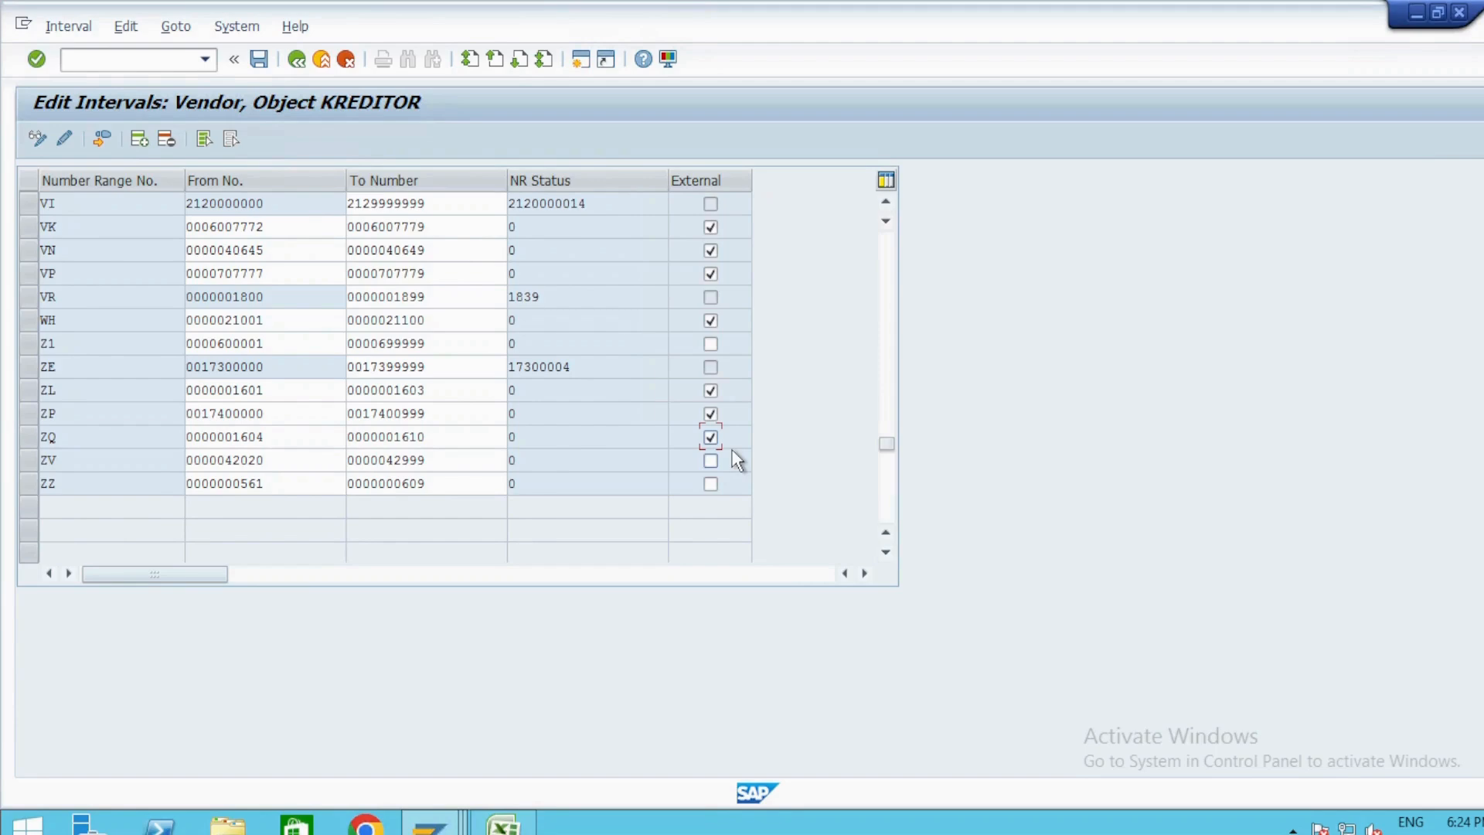
key(ctrl+s)
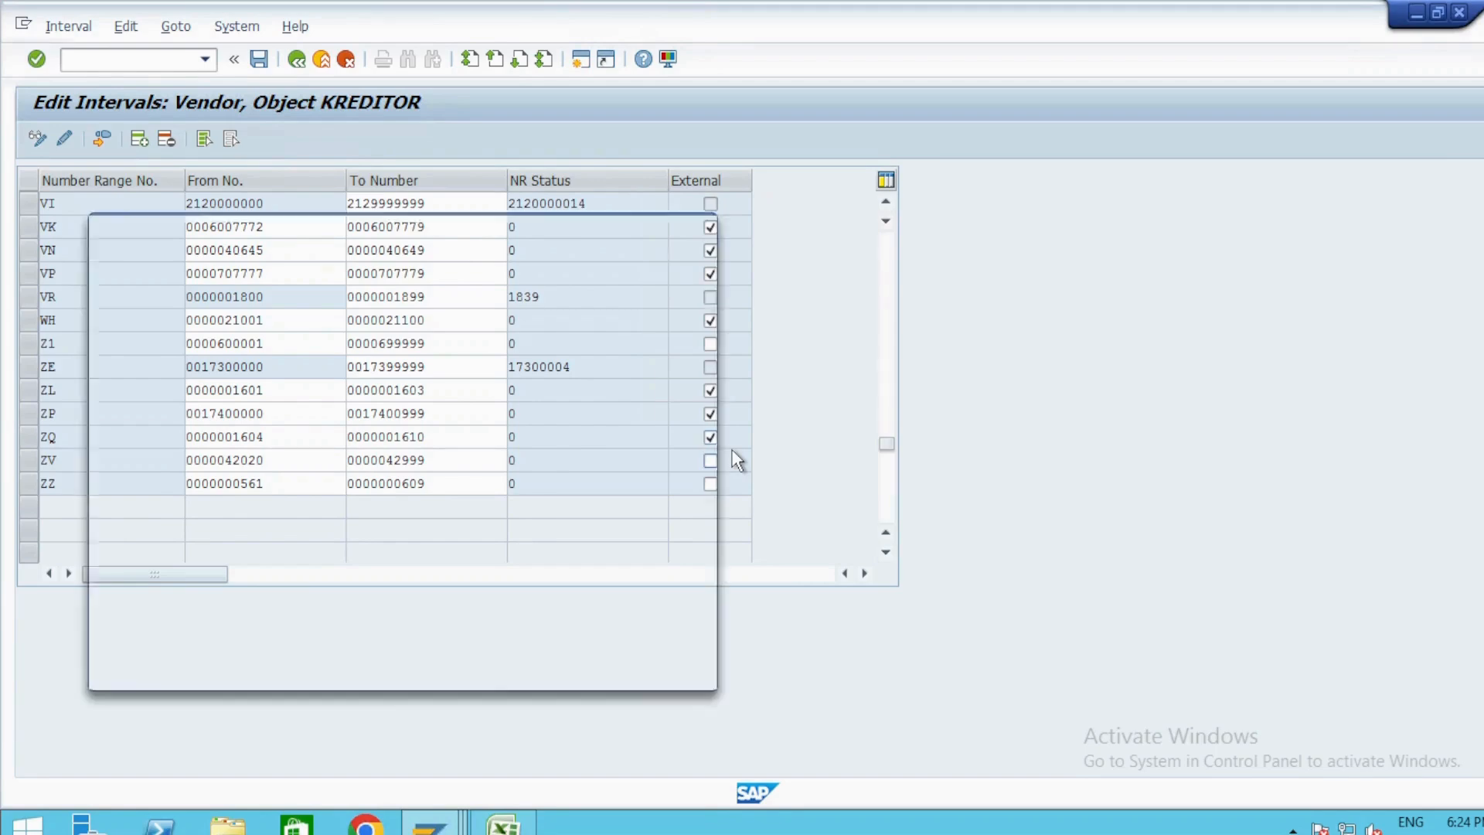
key(Return)
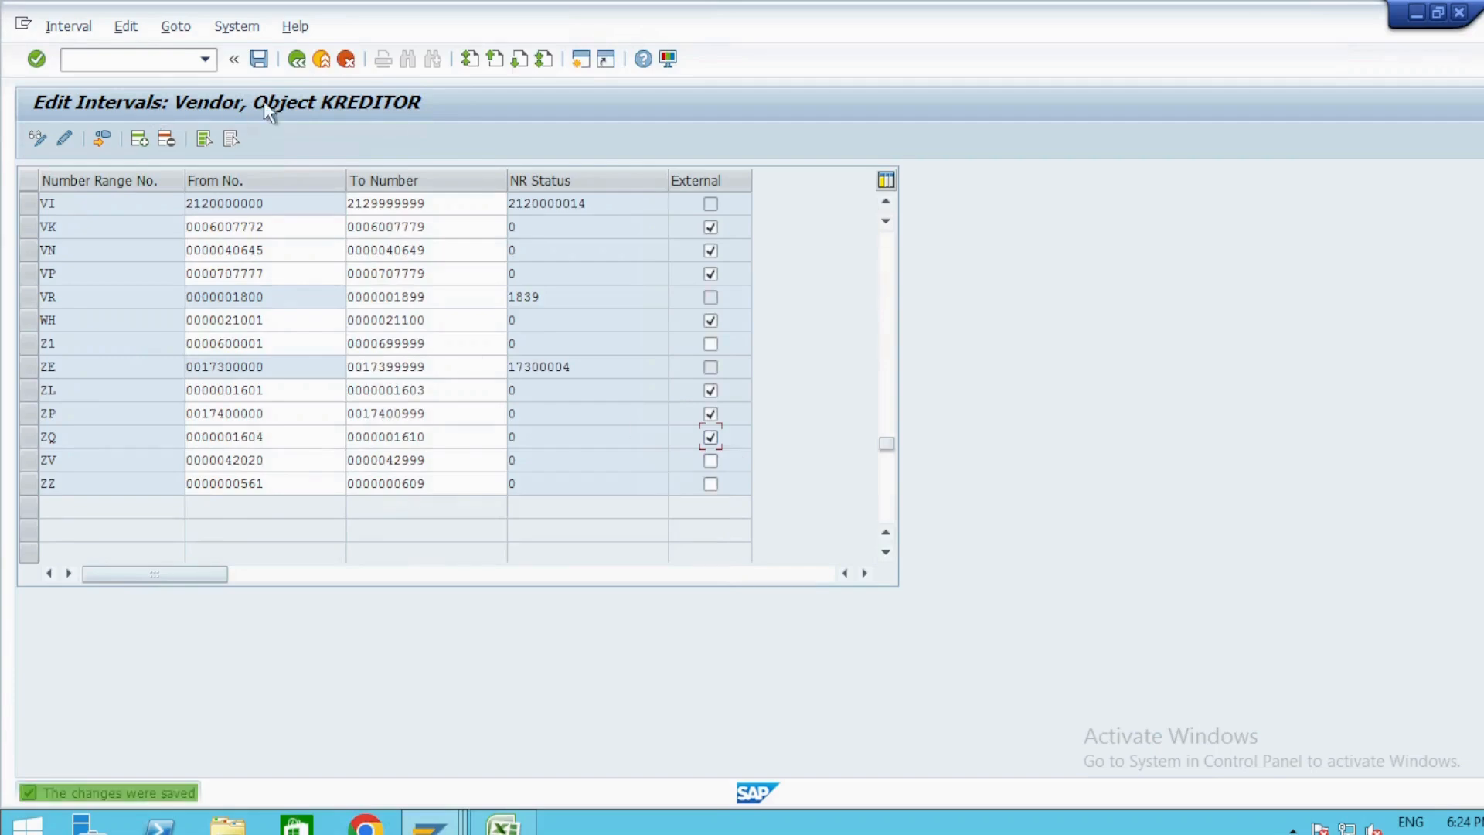
click(296, 60)
click(296, 59)
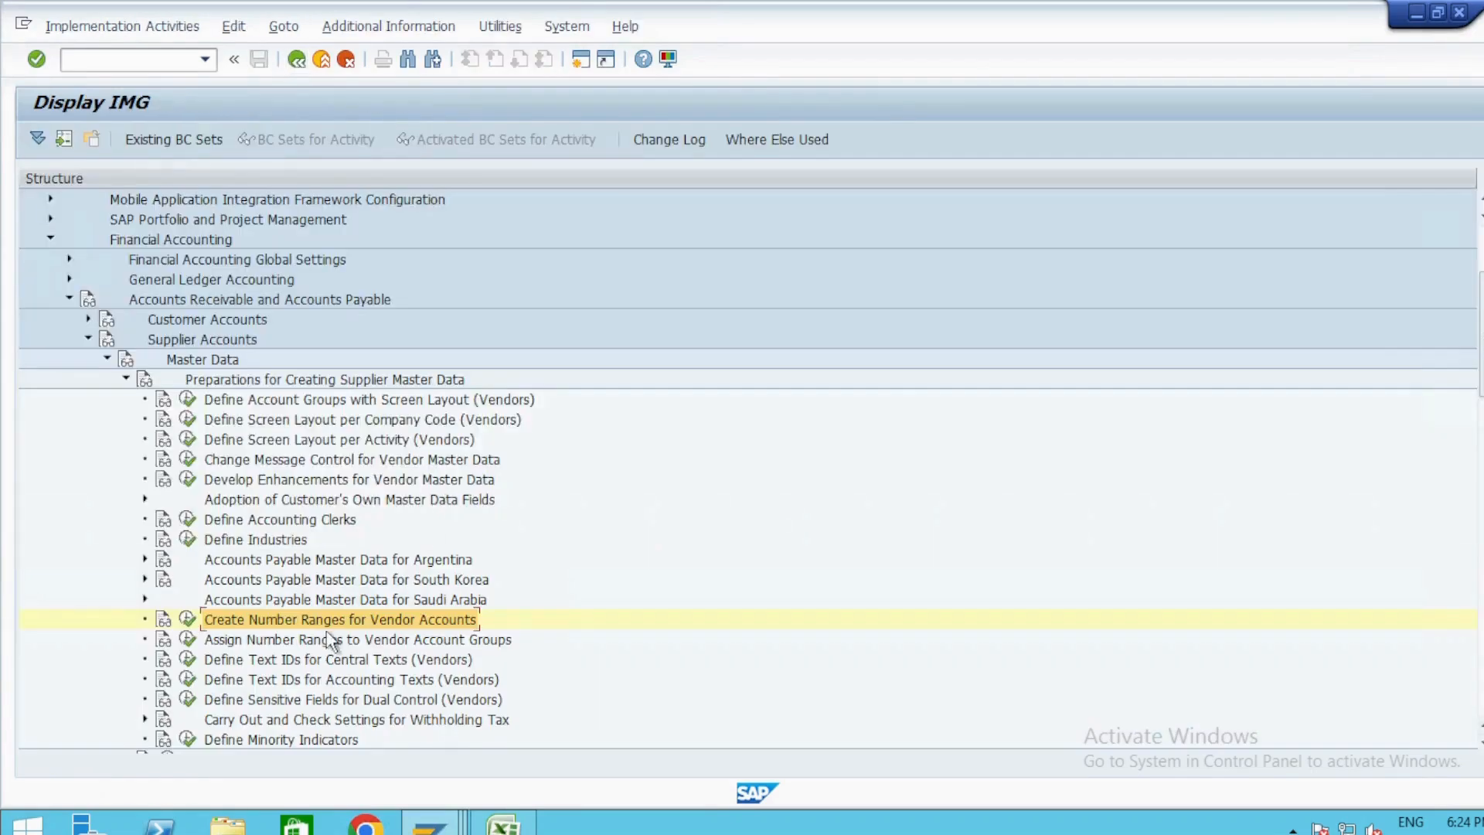
Collapse the supplier accounts nodes and the whole Financial Accounting branch, returning to the start of the guide.
key(Left)
key(Left)
key(Left)
key(Left)
key(Left)
key(Left)
key(Left)
key(Left)
key(Left)
key(Left)
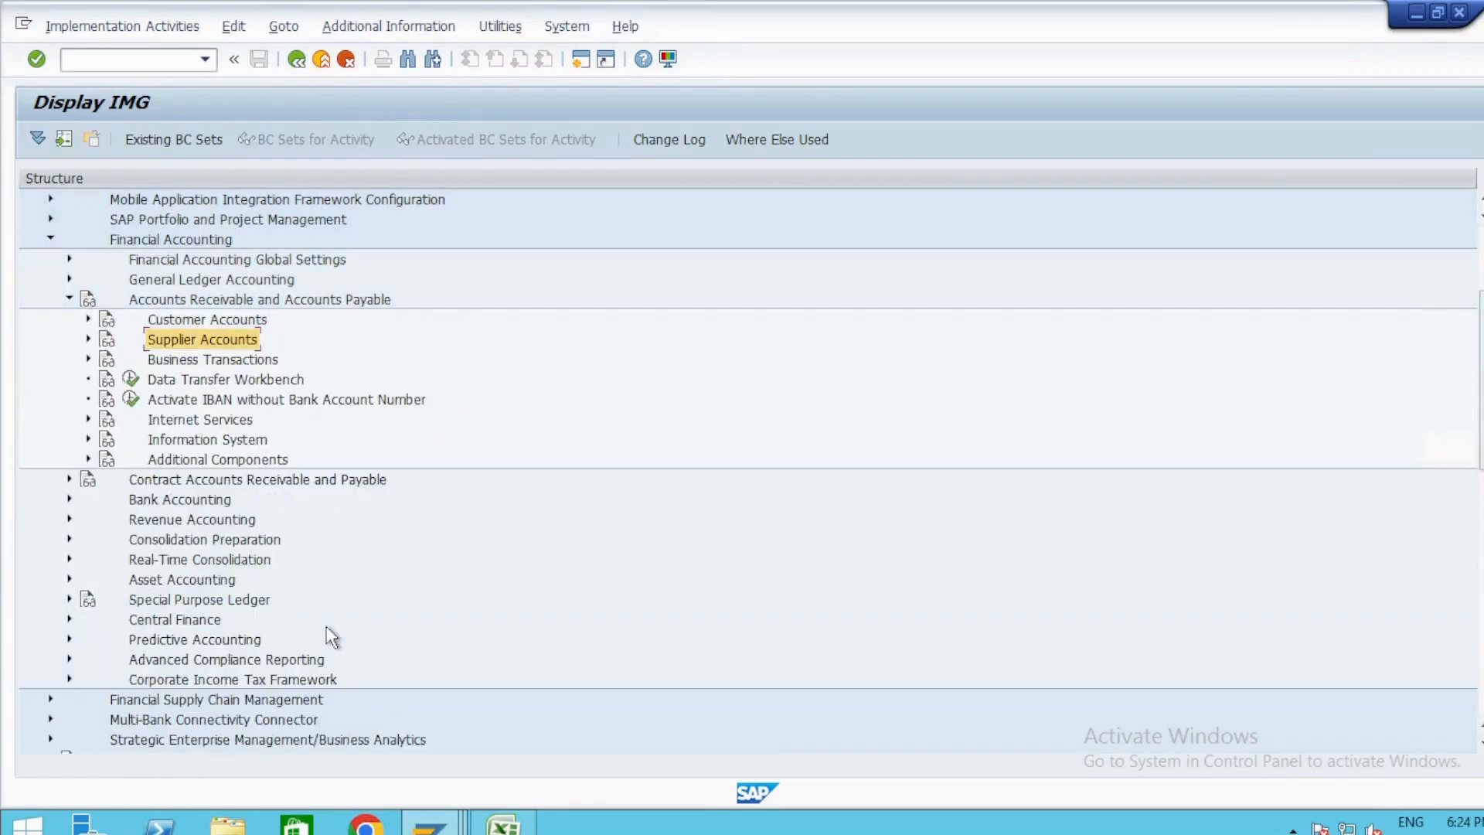
scroll(331, 636, down, 2)
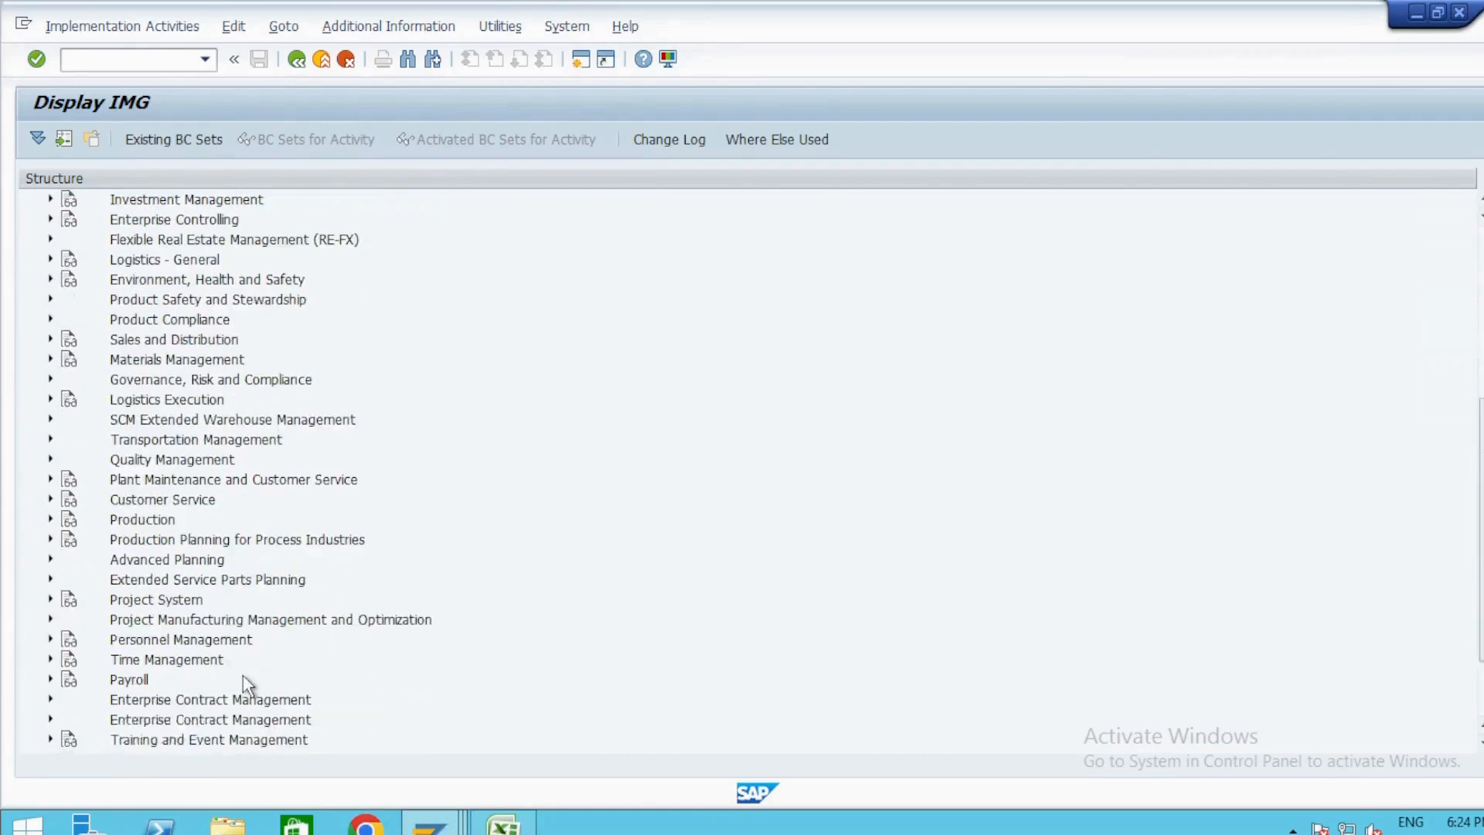
scroll(225, 472, up, 6)
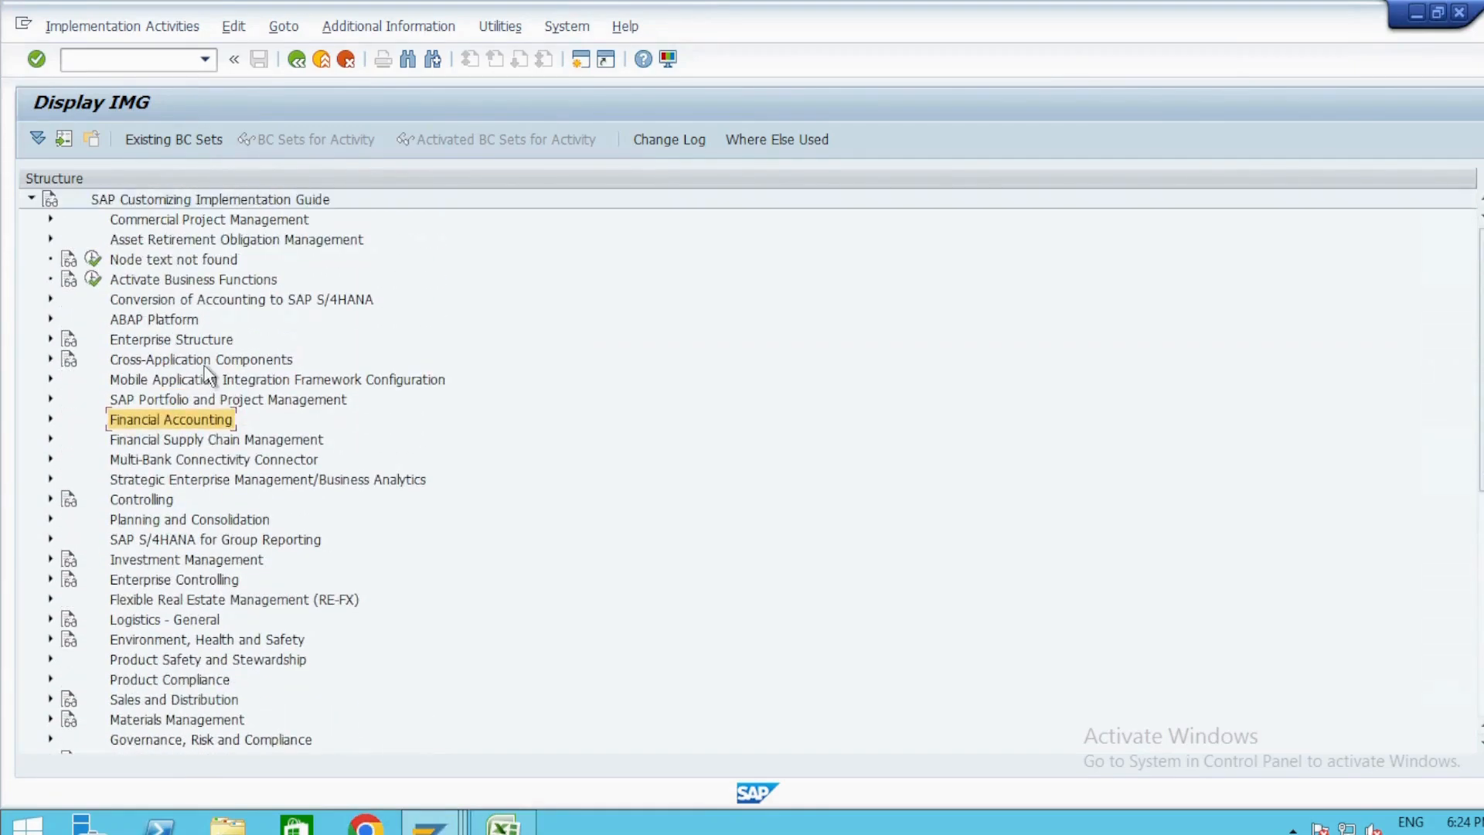
Expand Cross-Application Components down through Master Data Synchronization to Customer/Vendor Integration.
double_click(199, 359)
scroll(244, 572, down, 5)
scroll(244, 572, down, 2)
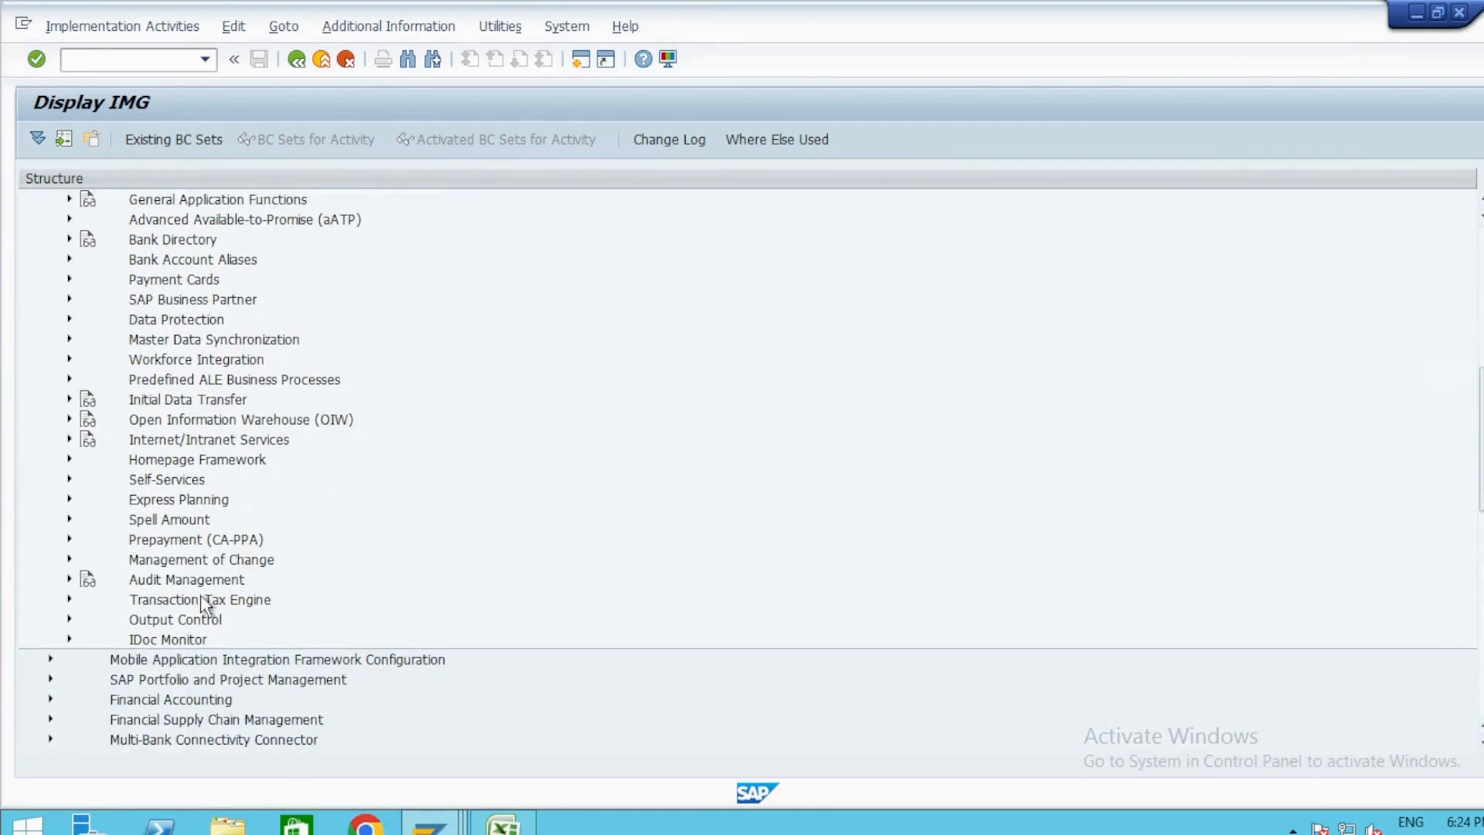
scroll(251, 579, up, 1)
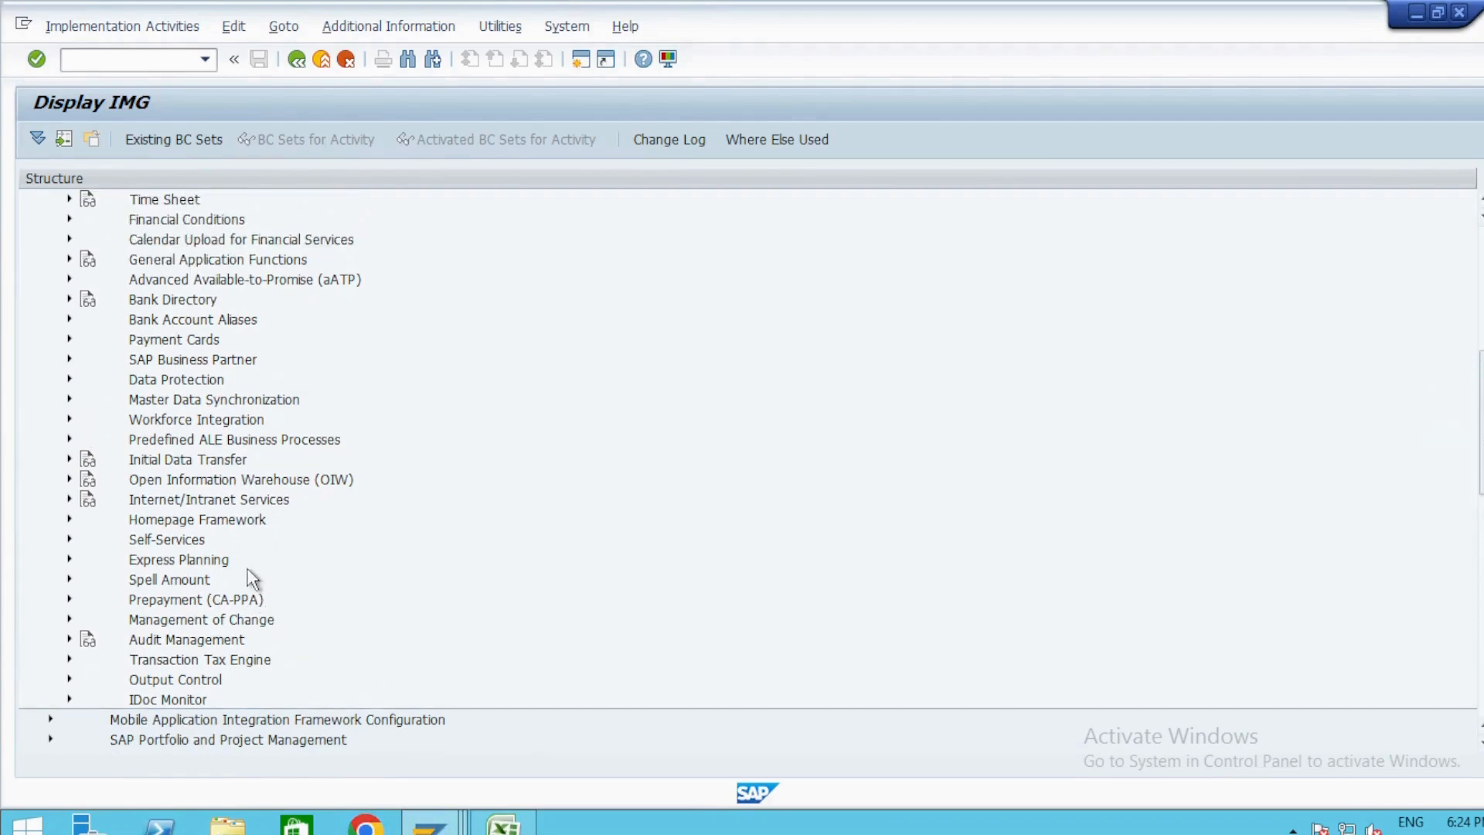
double_click(234, 407)
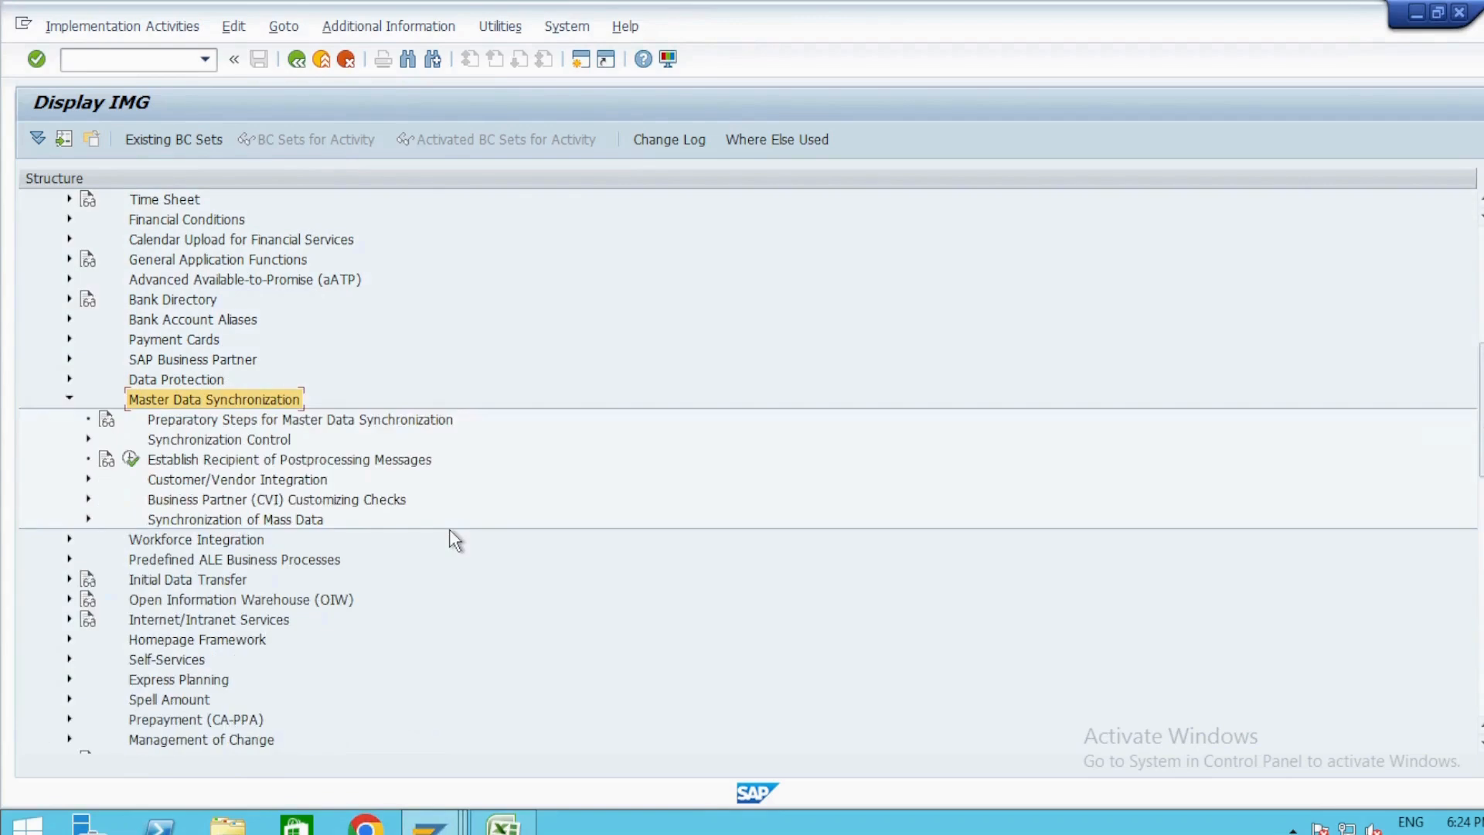
double_click(293, 480)
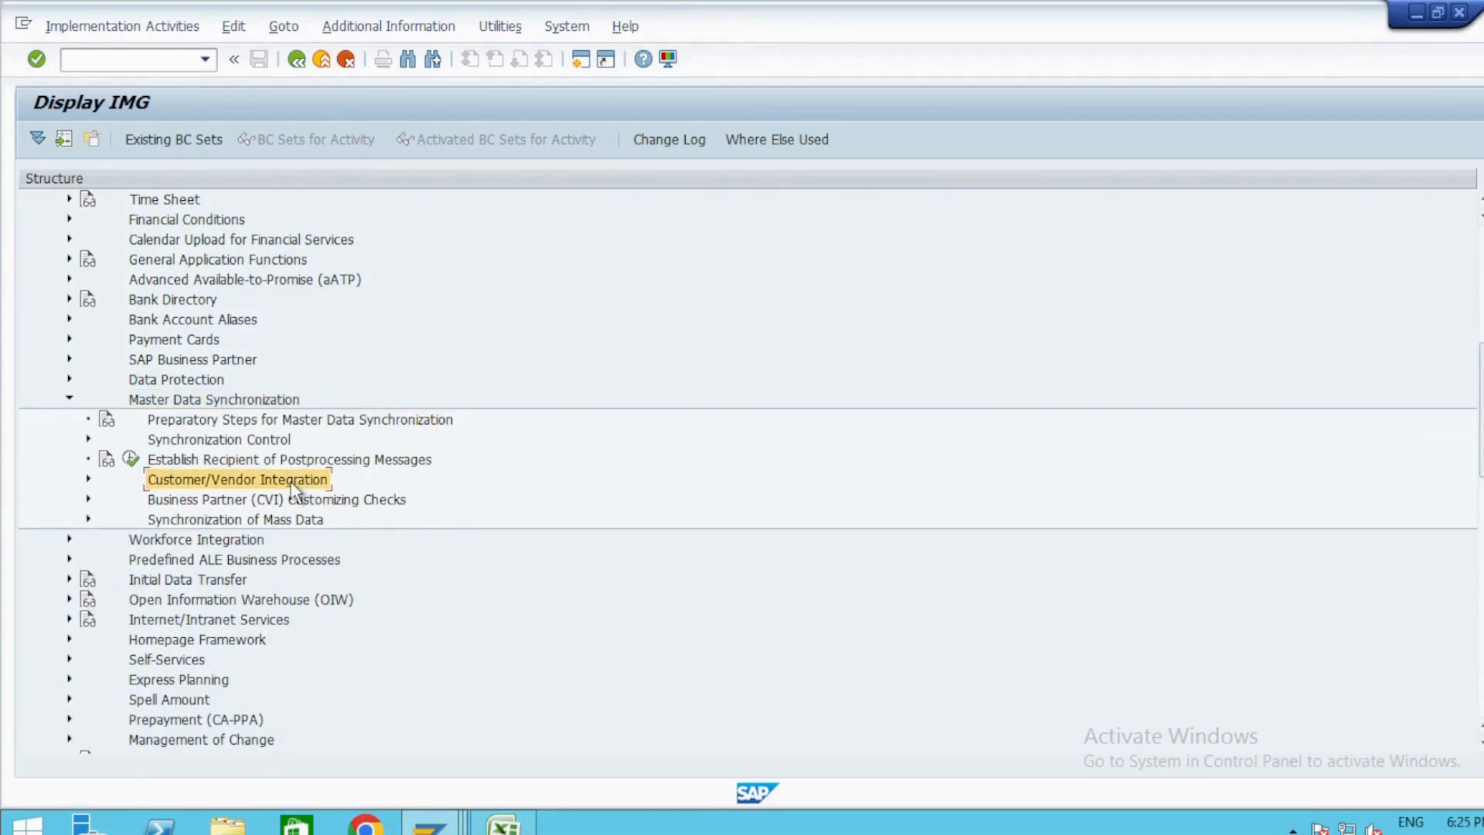
Expand Business Partner Settings and its Settings for Vendor Integration node.
key(Down)
key(Down)
key(Right)
key(Down)
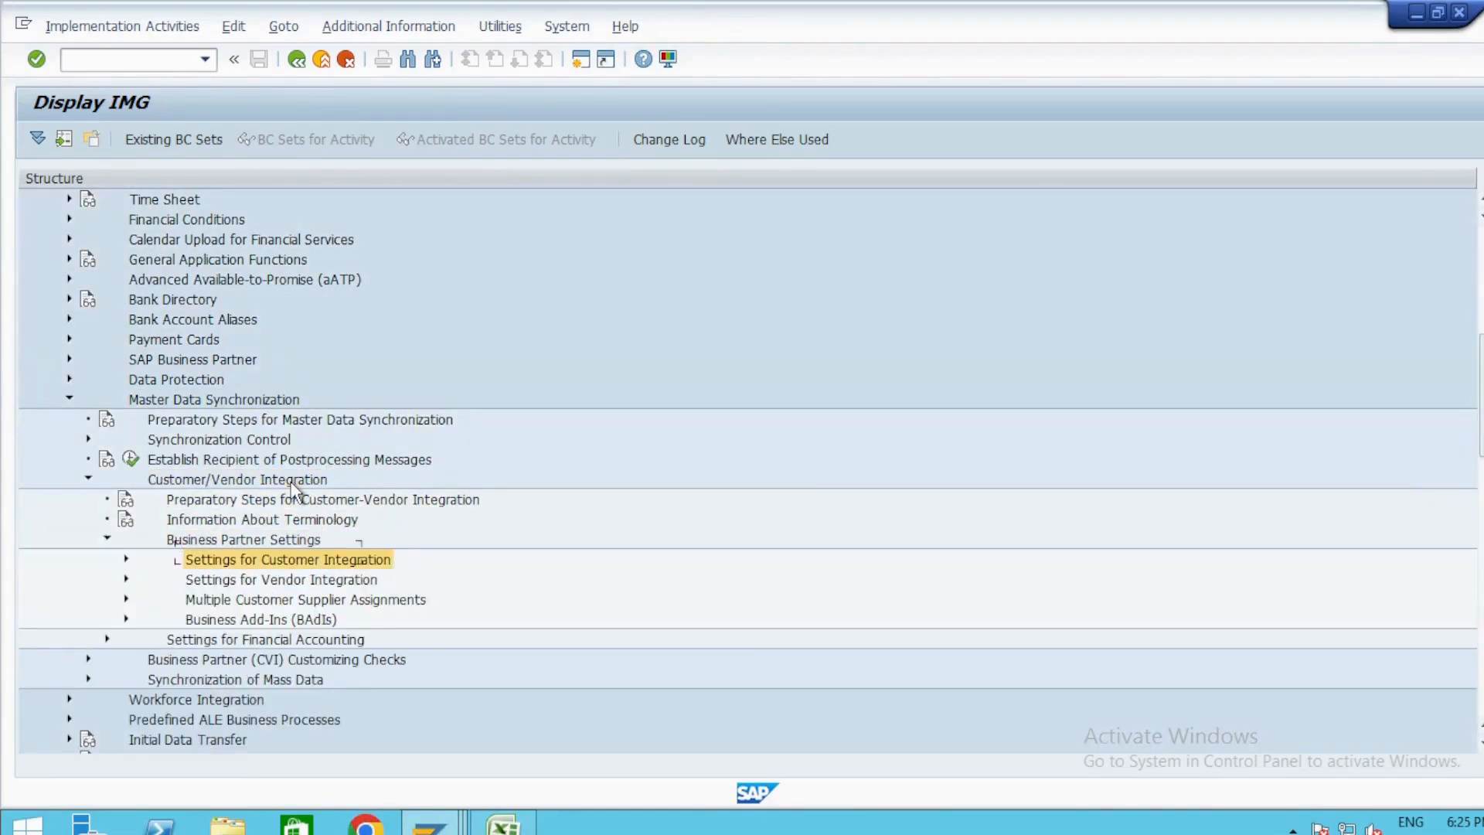
key(Down)
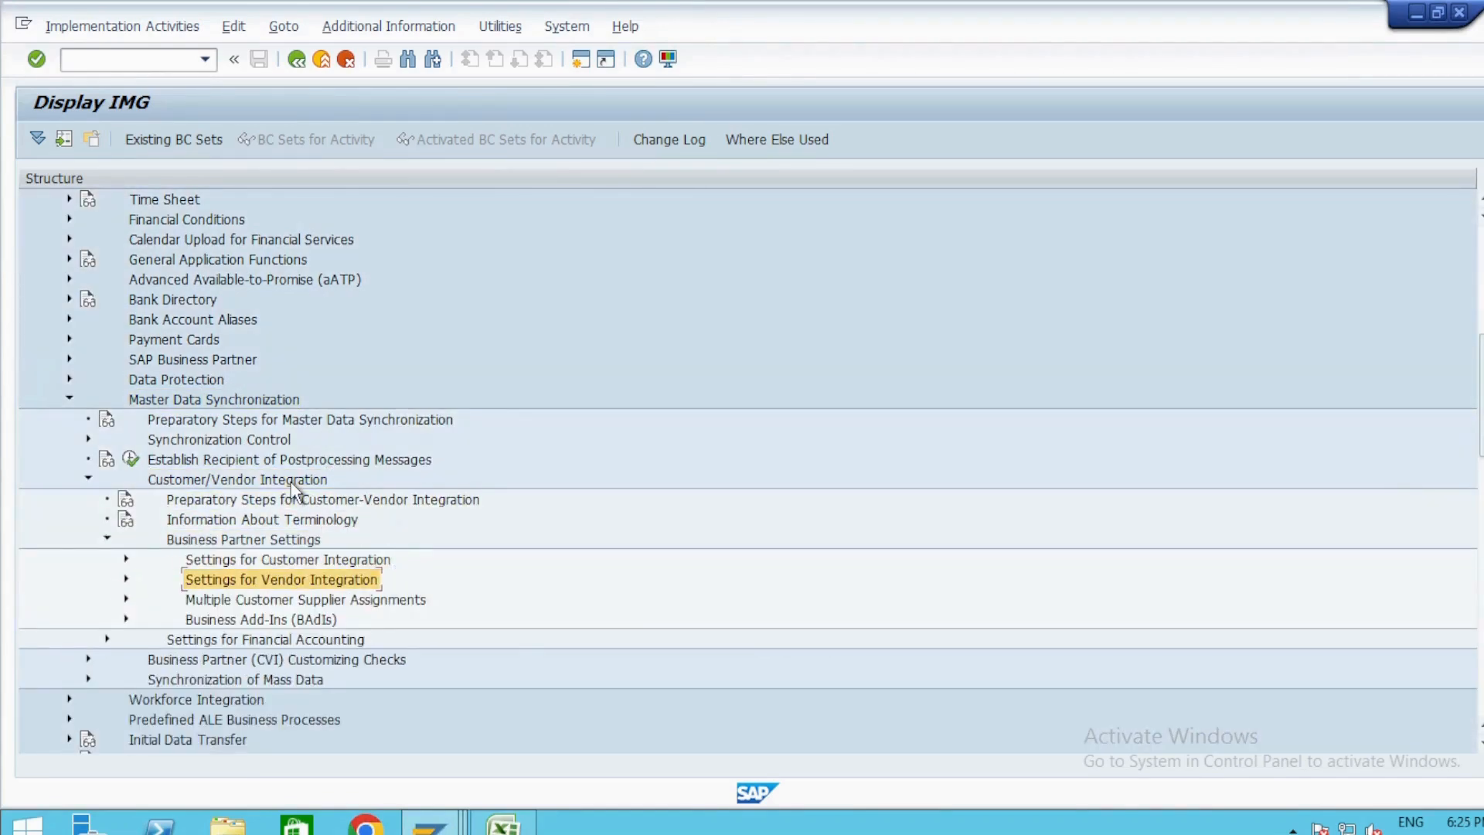
key(Right)
Expand Field Assignment for Vendor Integration and Assign Keys, and execute Define Number Assignment for Direction BP to Vendor.
key(Down)
key(Down)
key(Down)
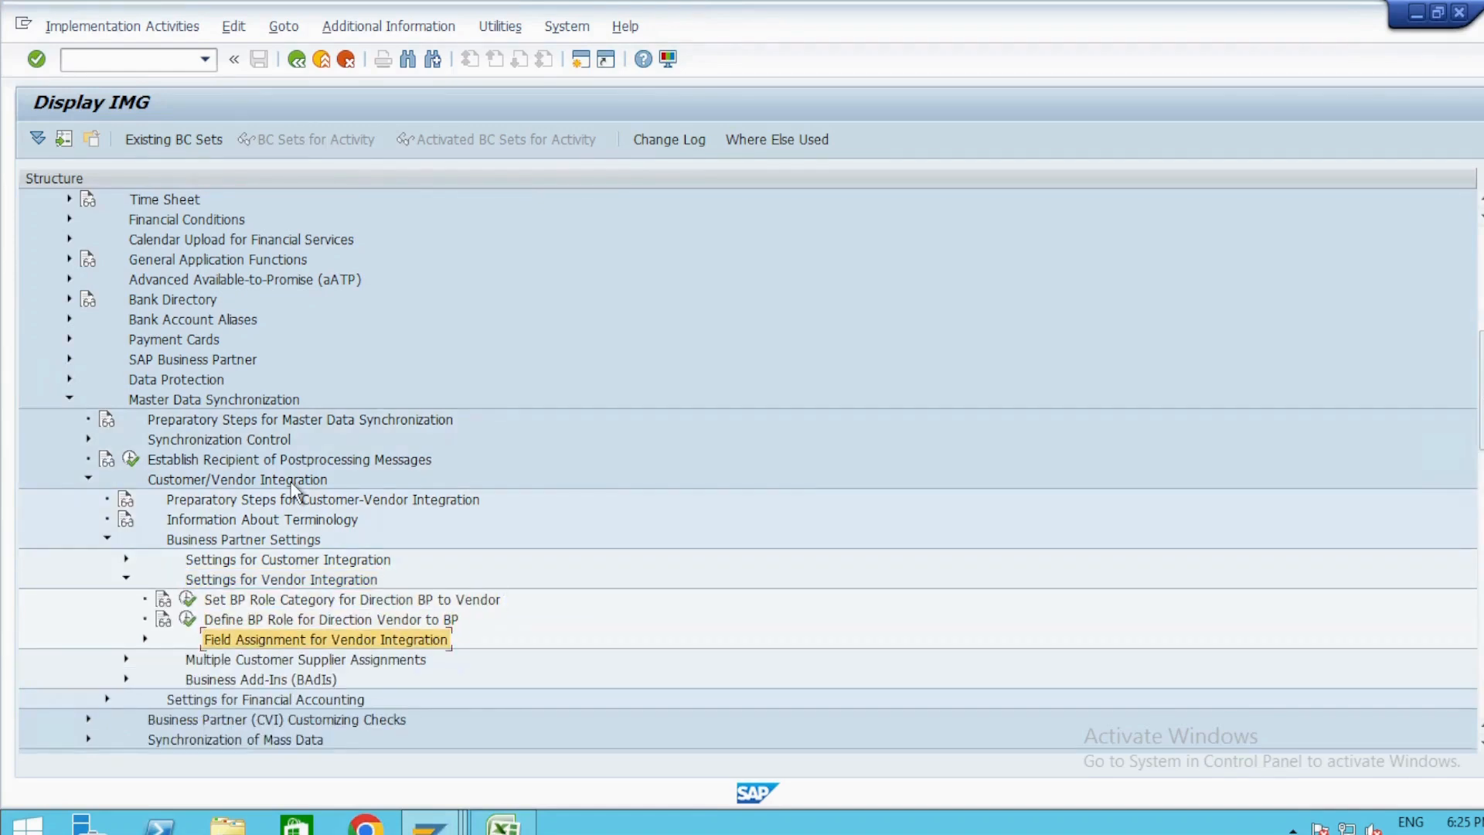
key(Right)
key(Down)
key(Right)
key(Down)
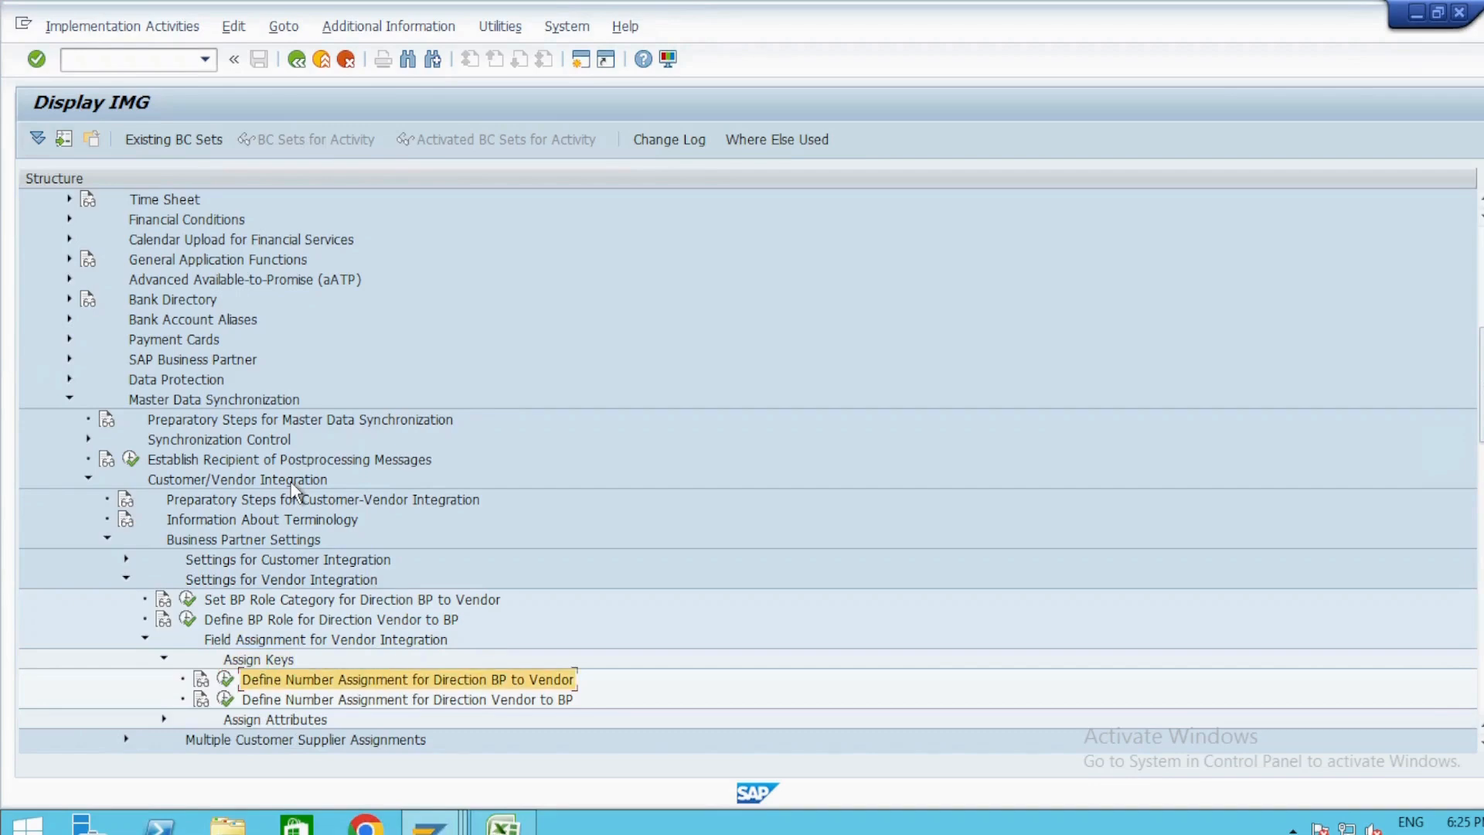
key(Left)
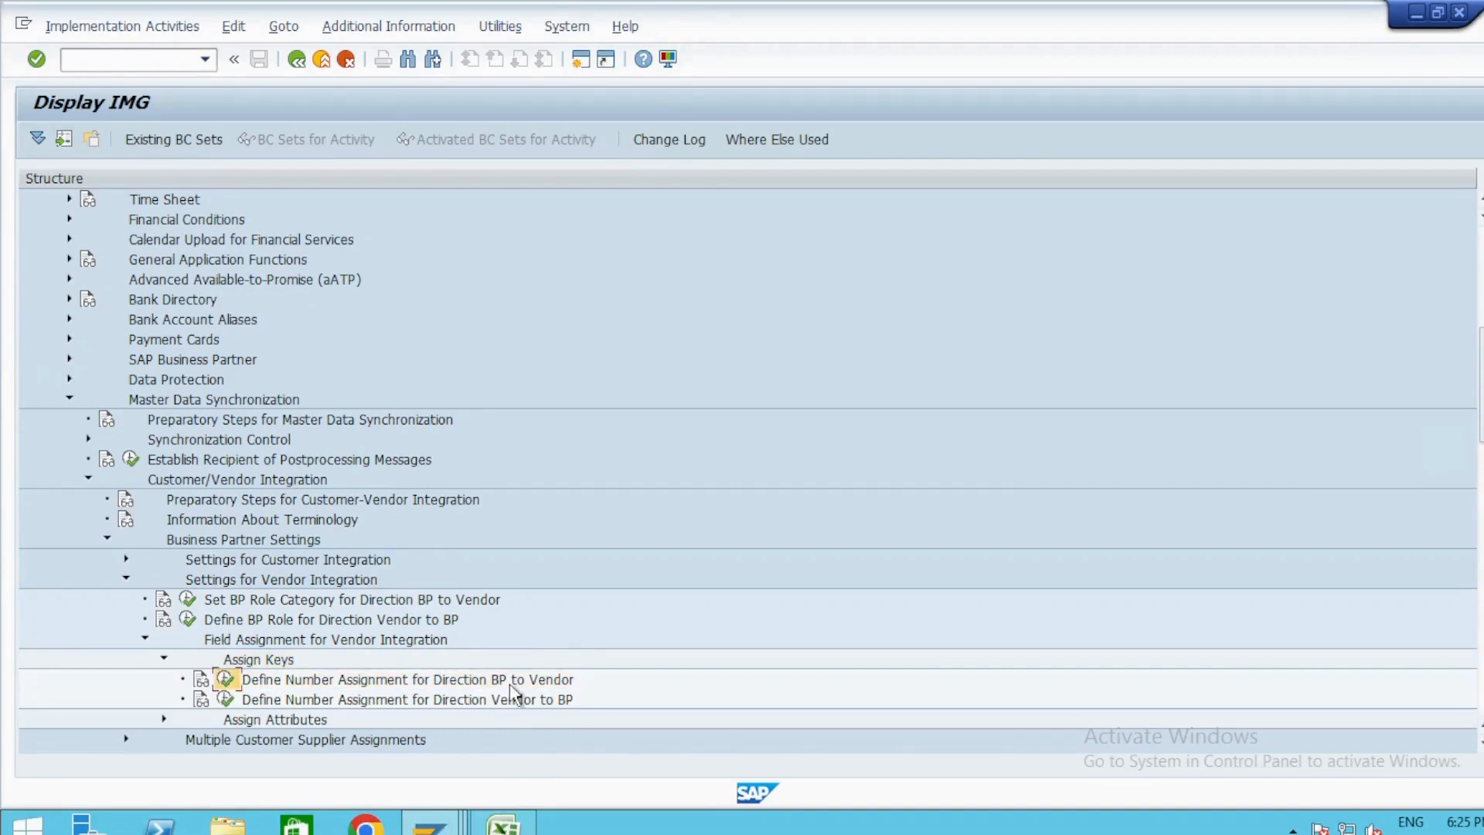
key(Return)
Position the account group assignment list at the groupings beginning with ZA.
click(232, 741)
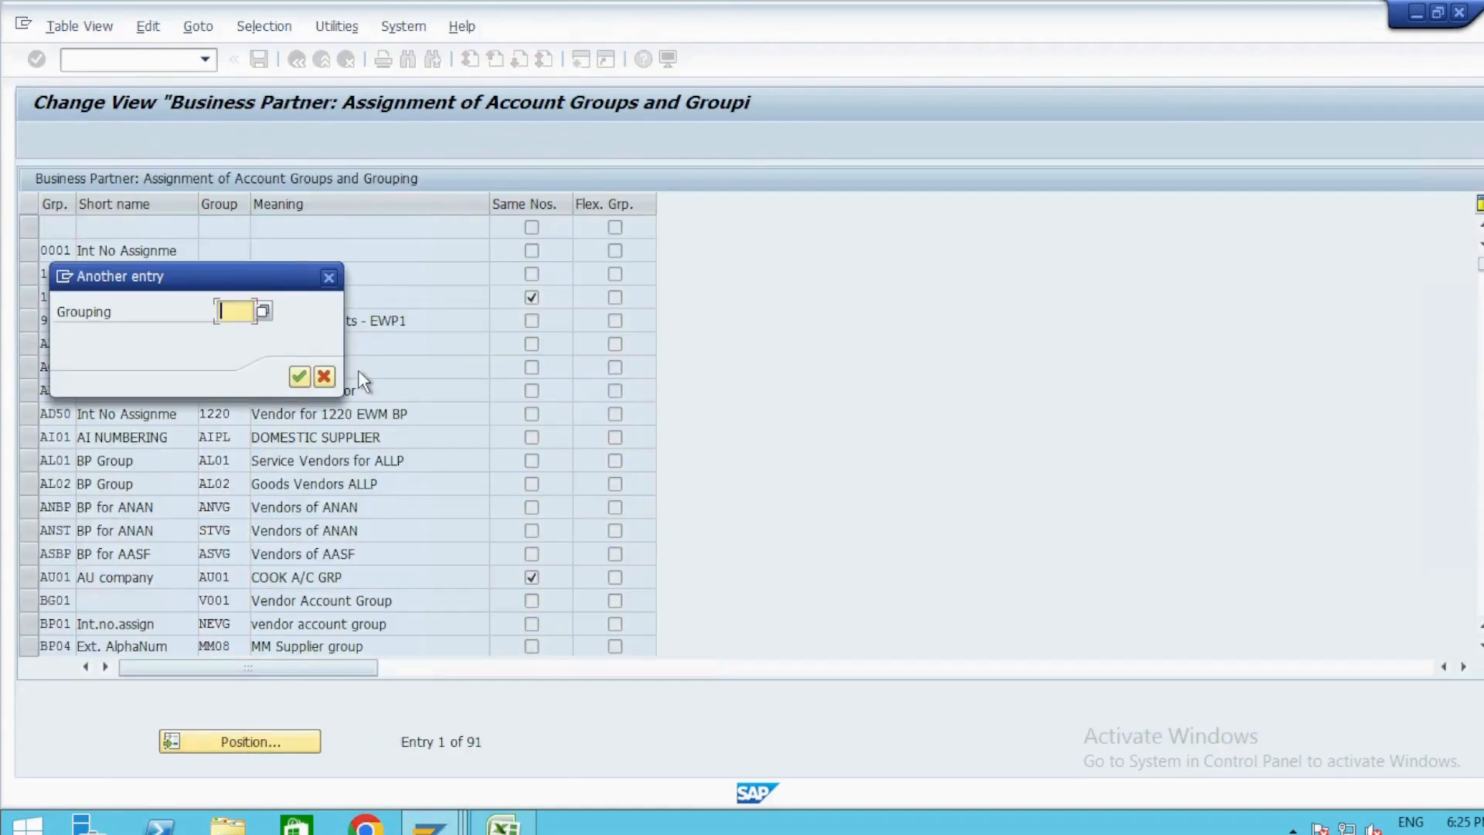
text(za)
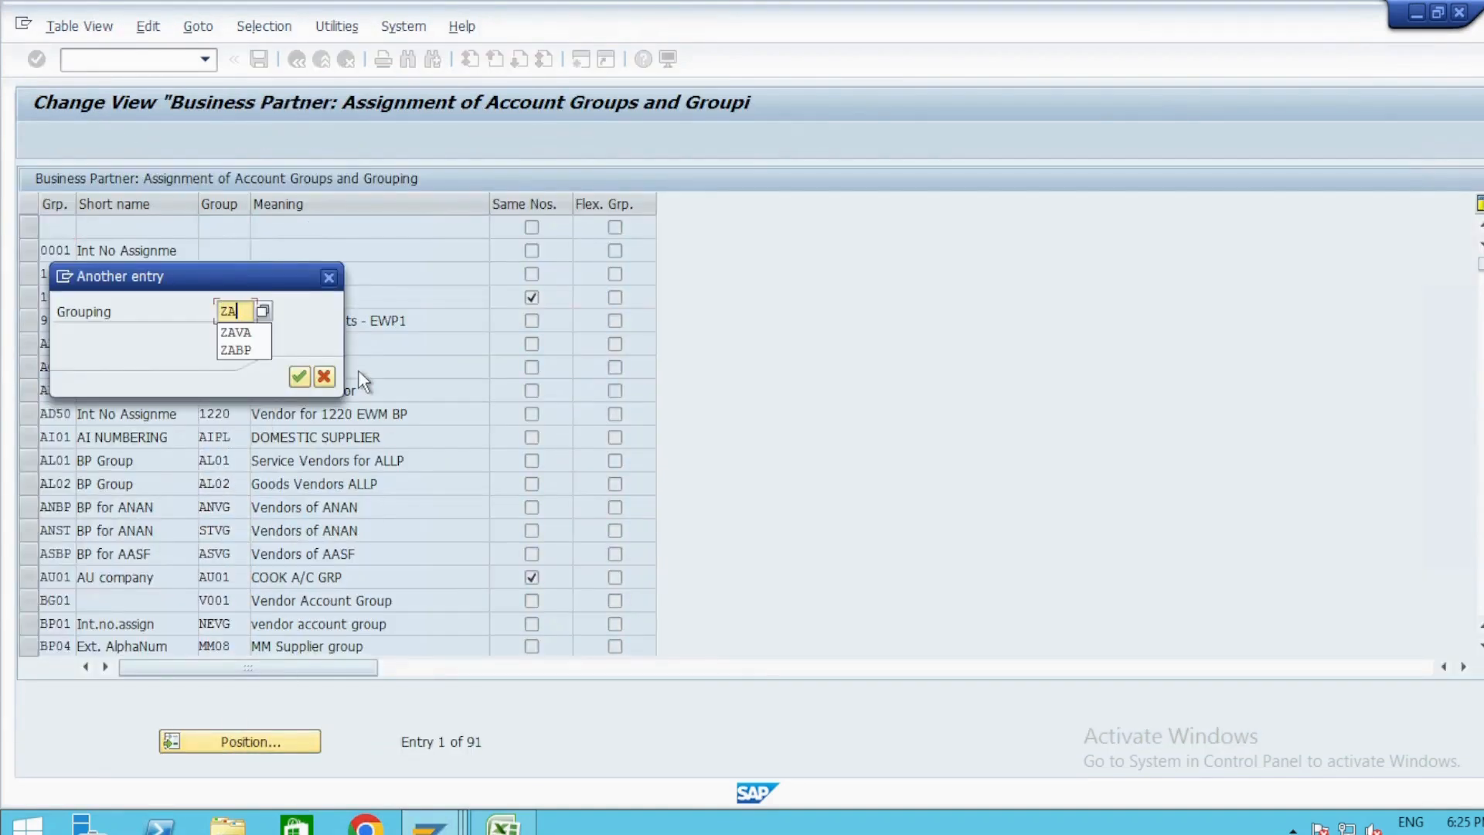
key(Return)
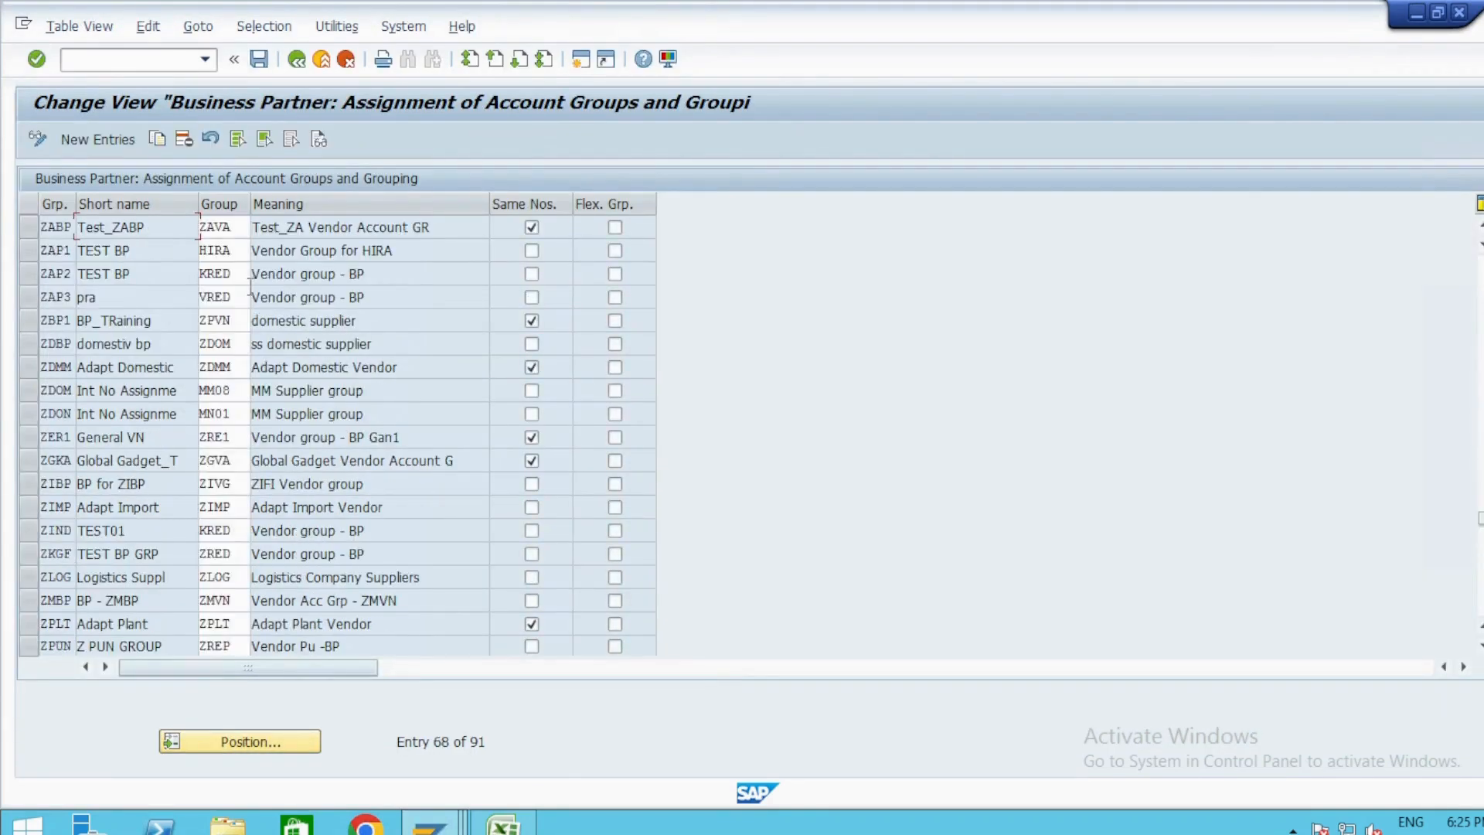
Save the account group assignment linking grouping ZABP to ZAVA, and leave the business partner number range interval editor.
click(237, 231)
key(ctrl+s)
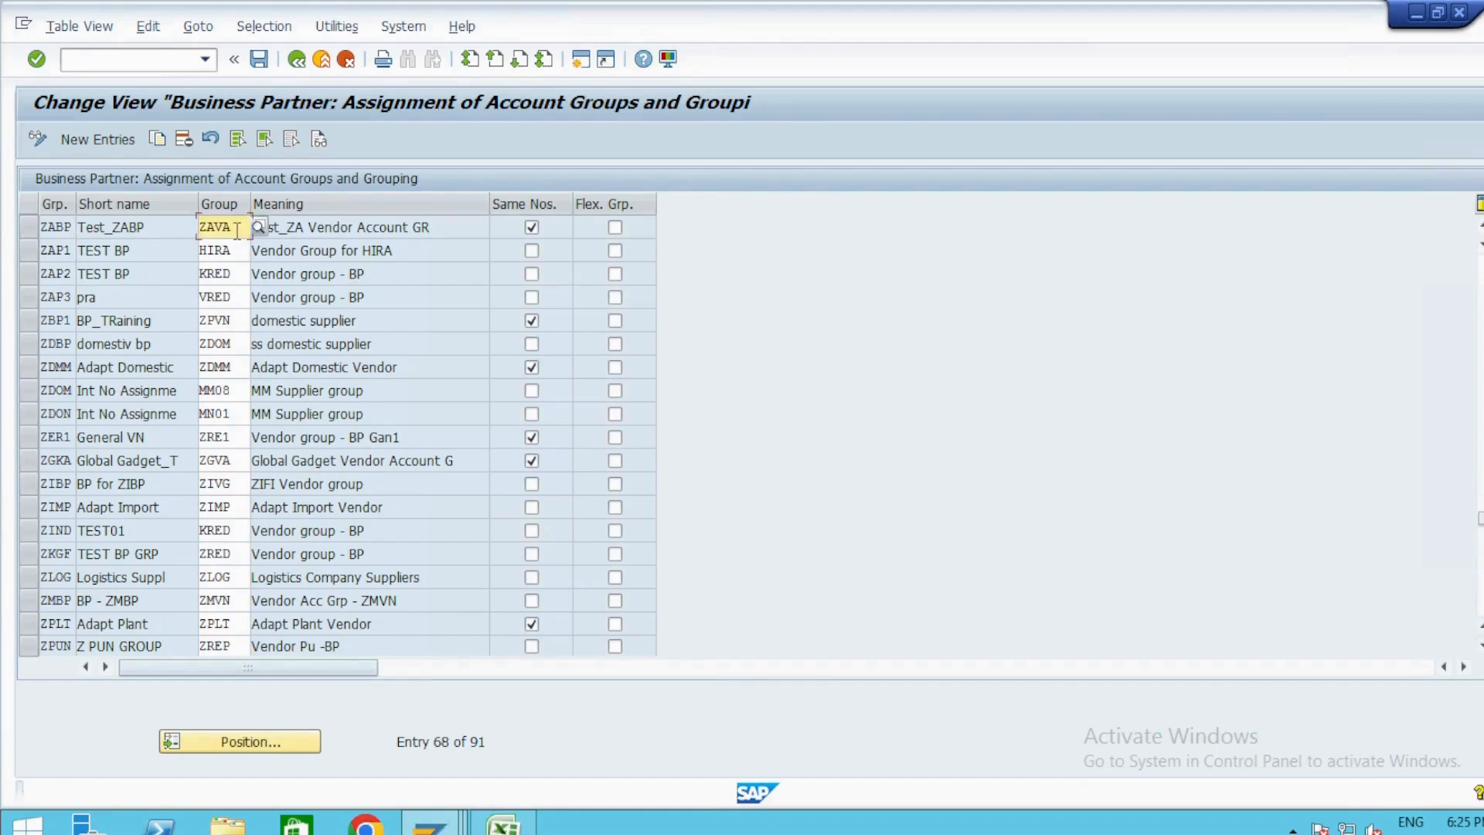
key(alt+Tab)
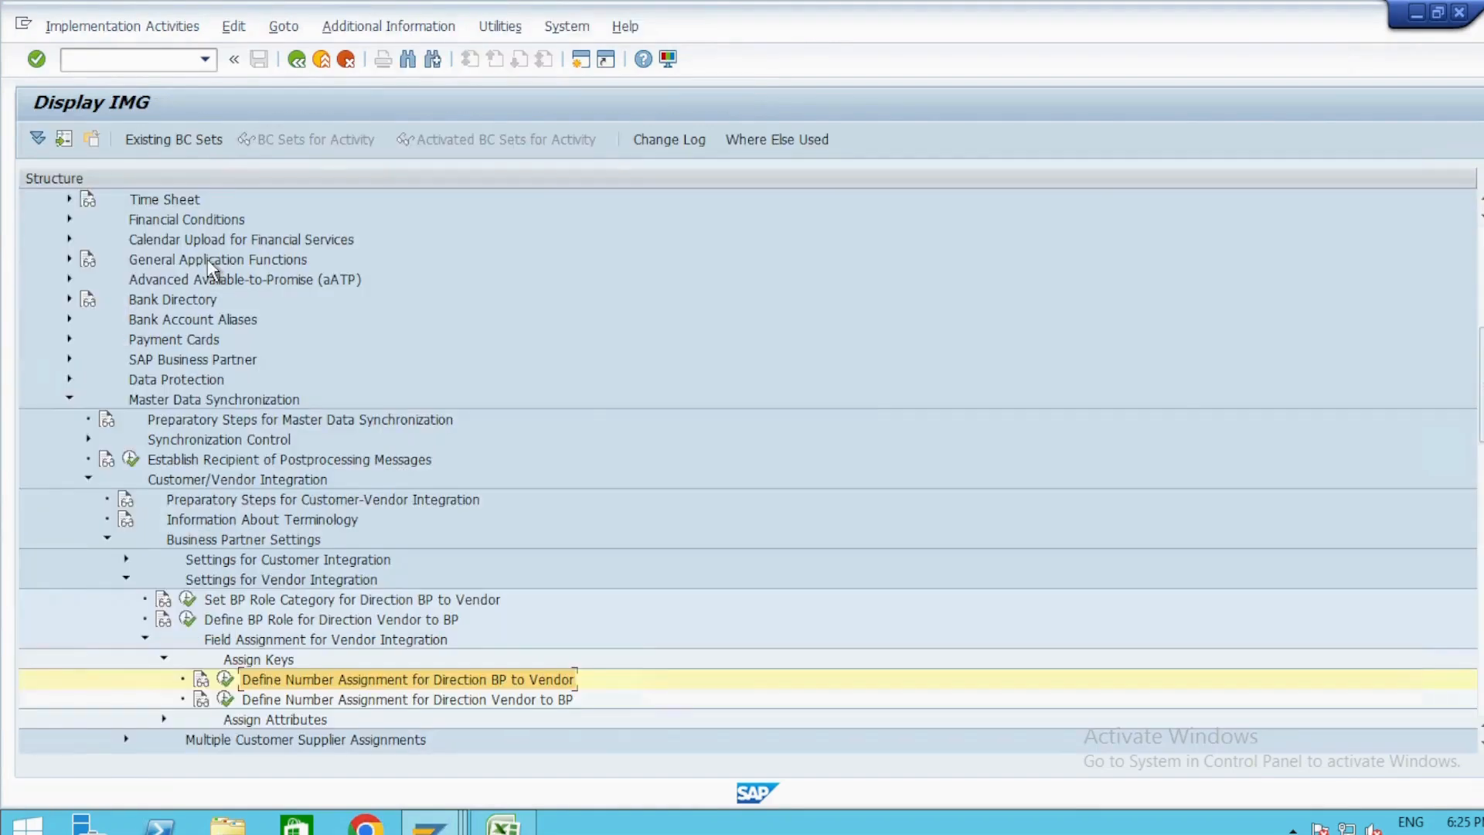
key(alt+Tab)
click(126, 59)
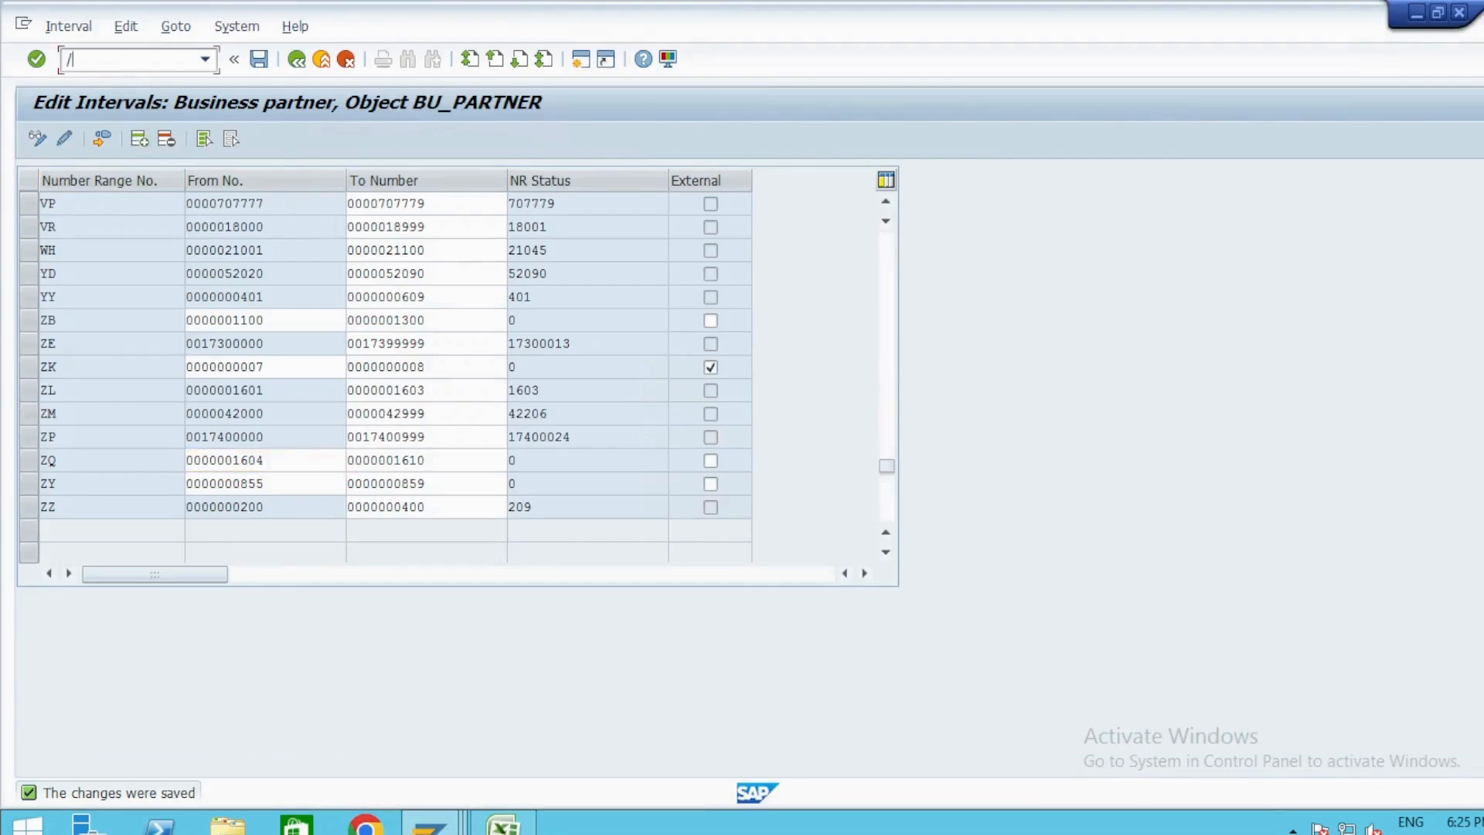
key(Return)
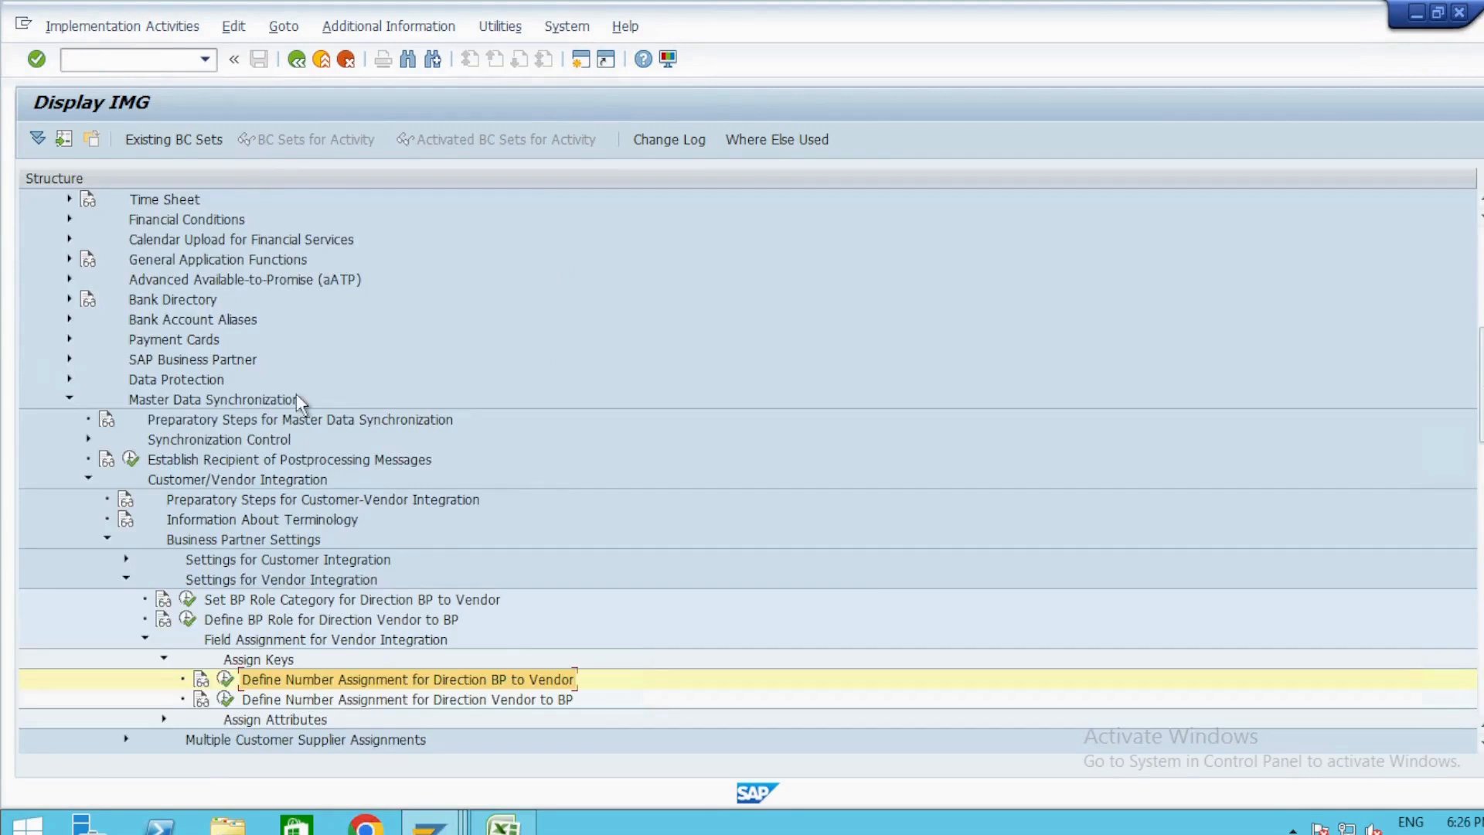
Collapse Cross-Application Components in the implementation guide and expand Financial Accounting.
scroll(209, 431, up, 5)
scroll(207, 430, up, 2)
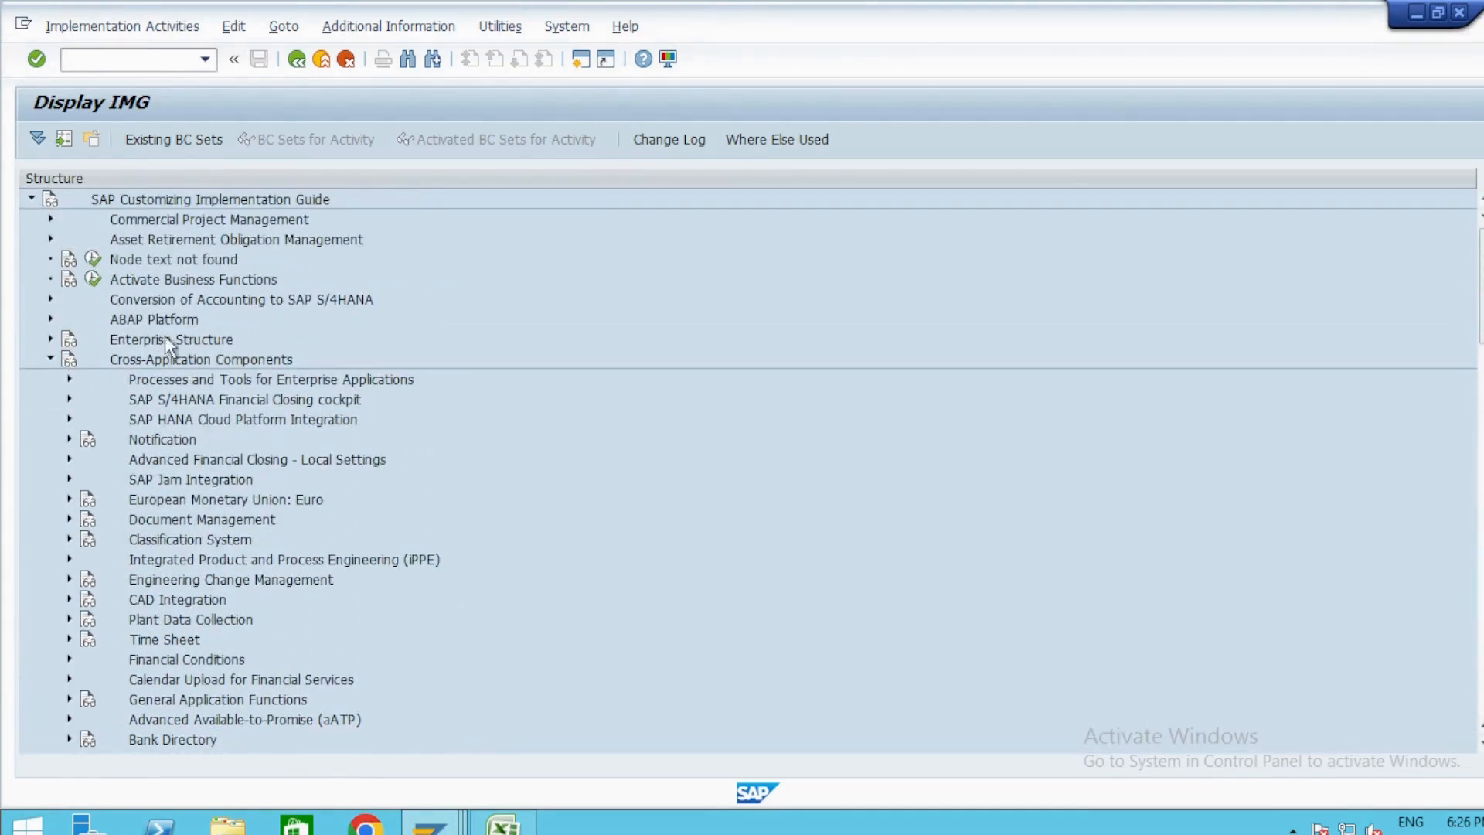
click(51, 360)
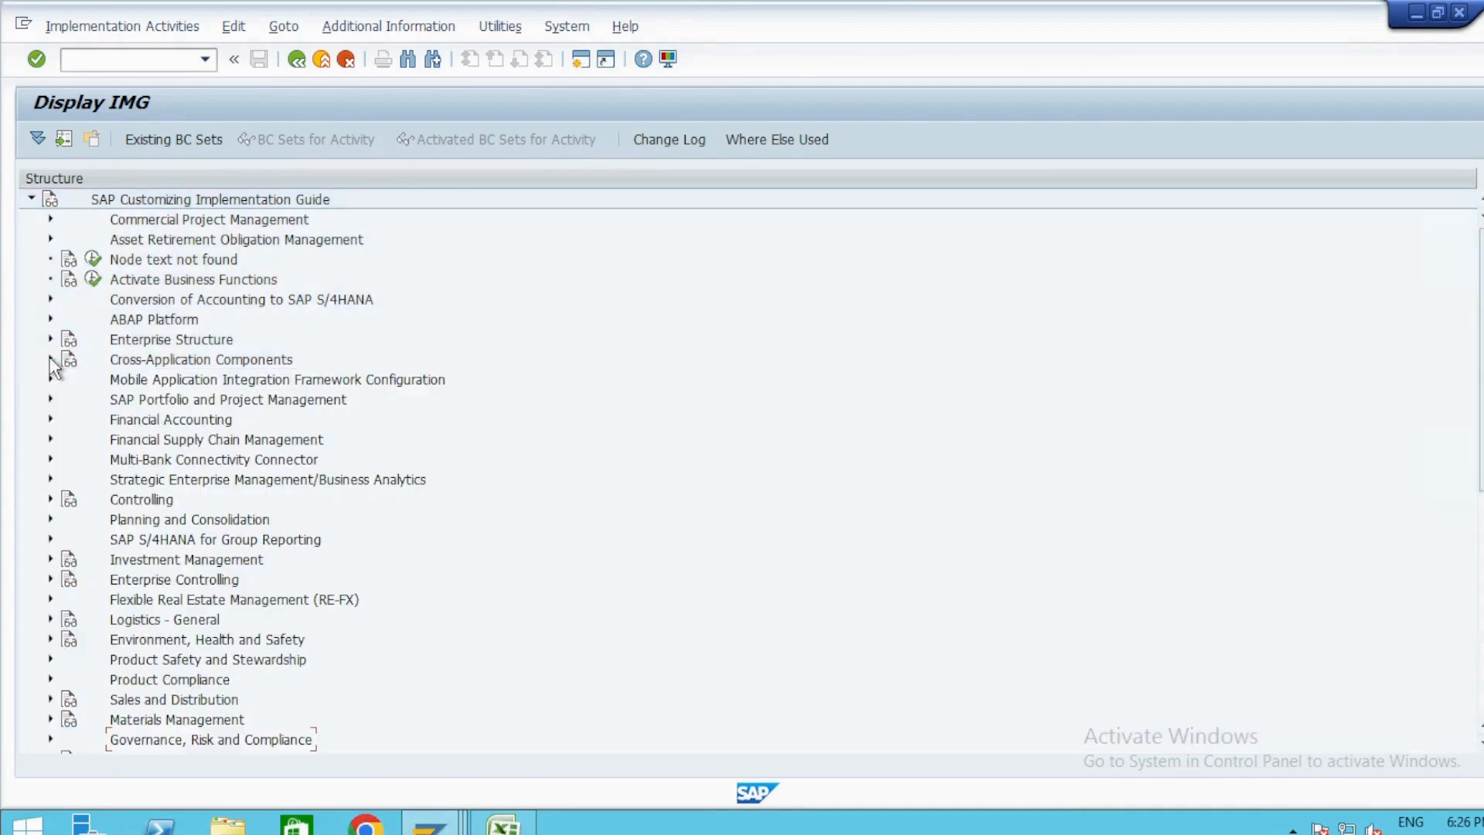
double_click(173, 429)
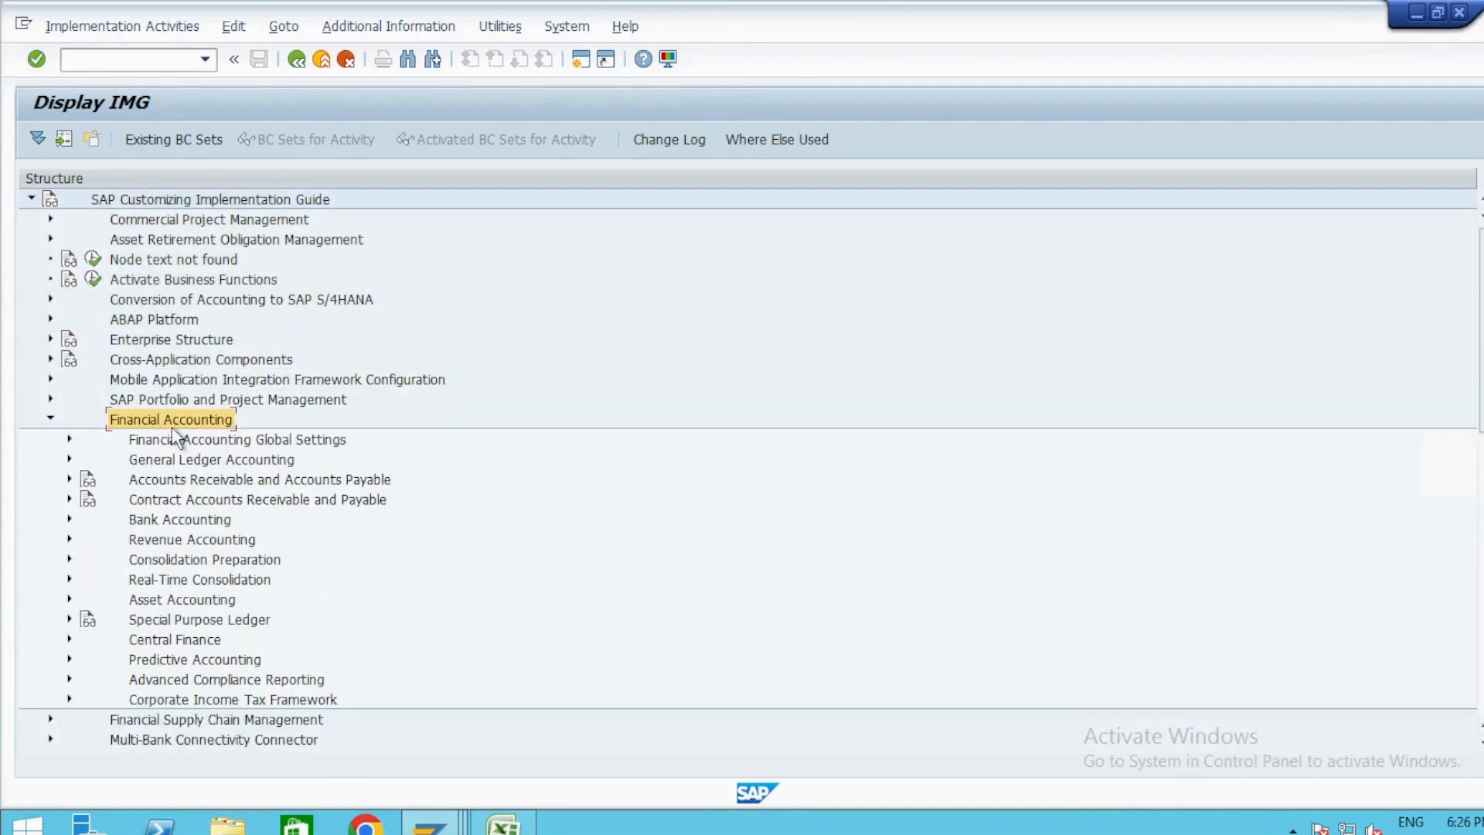
Expand Accounts Receivable and Accounts Payable down through Supplier Accounts to its Master Data node.
key(Down)
key(Down)
key(Down)
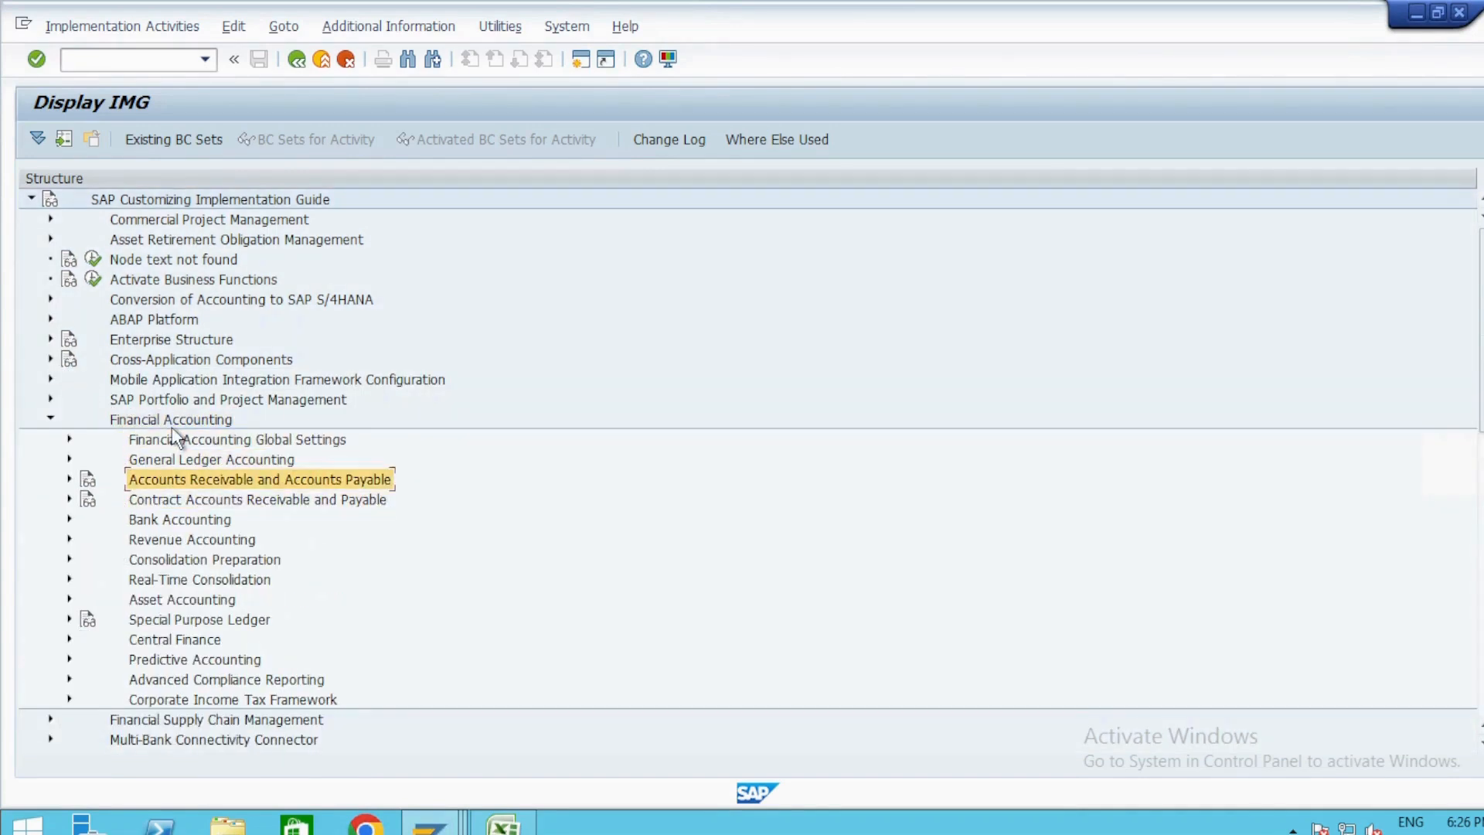
key(Right)
key(Right)
Expand Preparations for Creating Supplier Master Data and execute Assign Number Ranges to Vendor Account Groups.
key(Down)
key(Right)
key(Right)
key(Right)
key(Down)
key(Down)
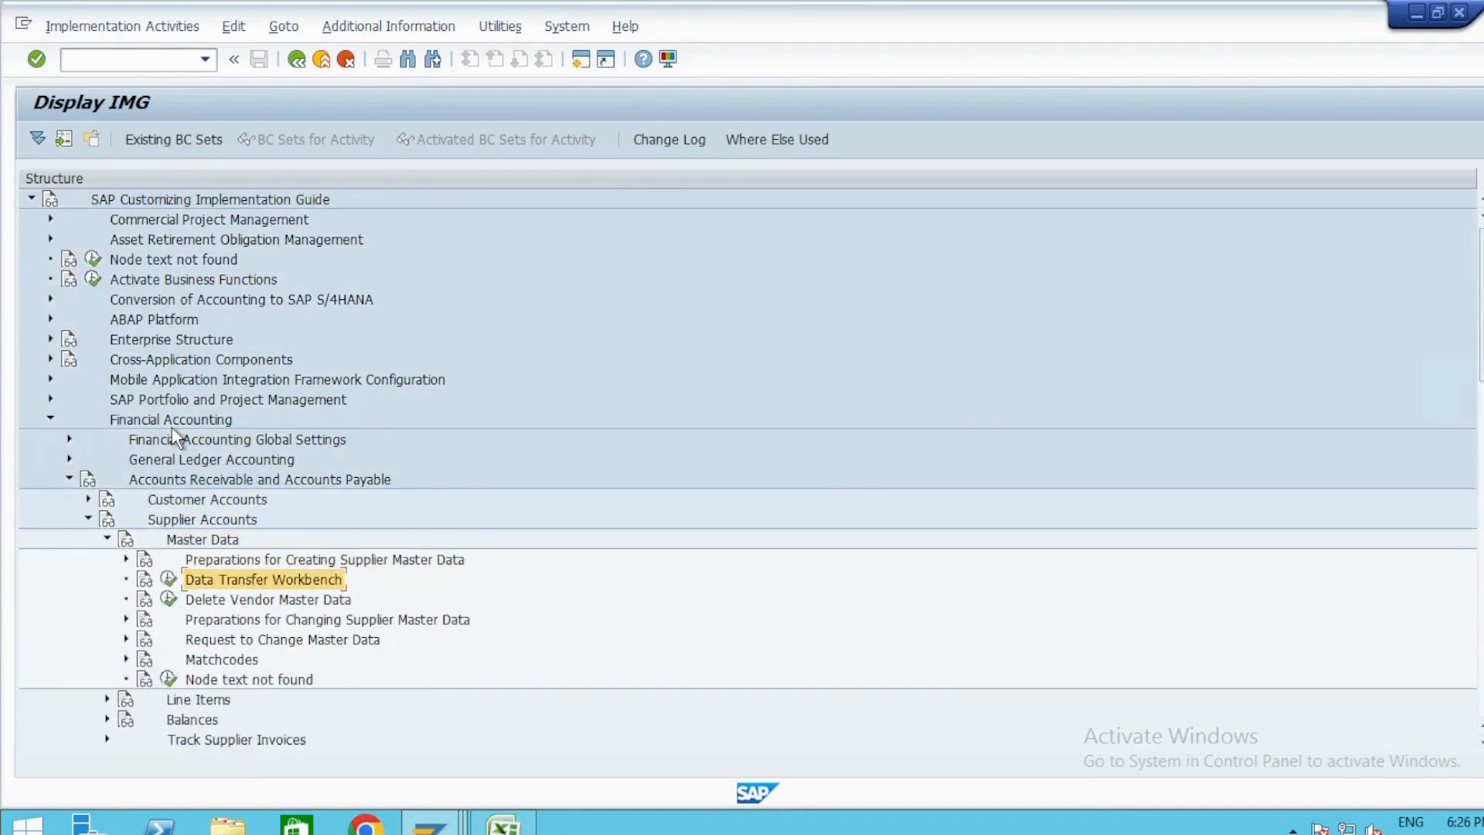
key(Up)
key(Right)
key(Down)
click(187, 639)
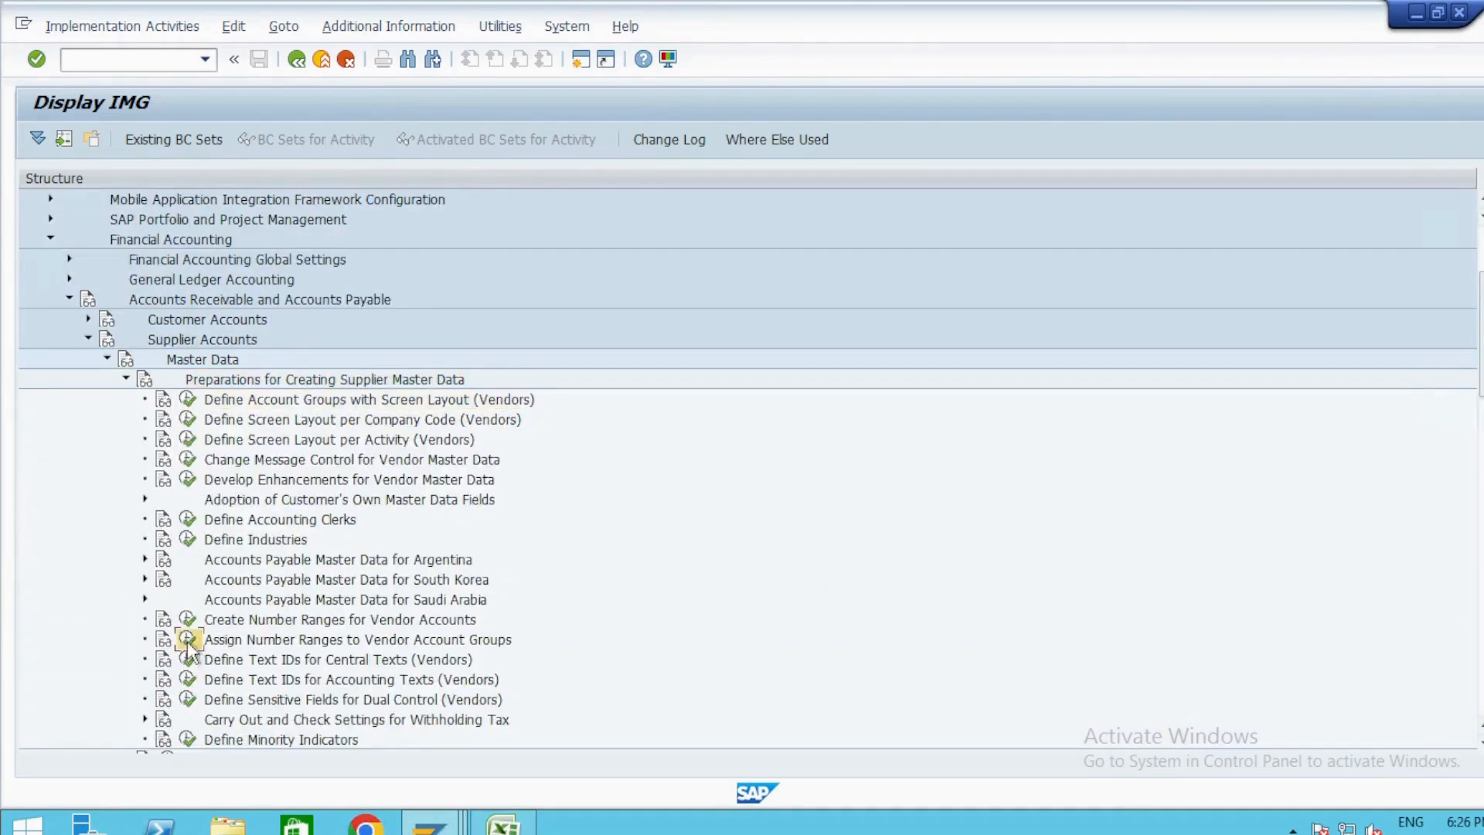
Find vendor account group ZAVA, set its number range to ZQ, and save the assignment.
click(240, 643)
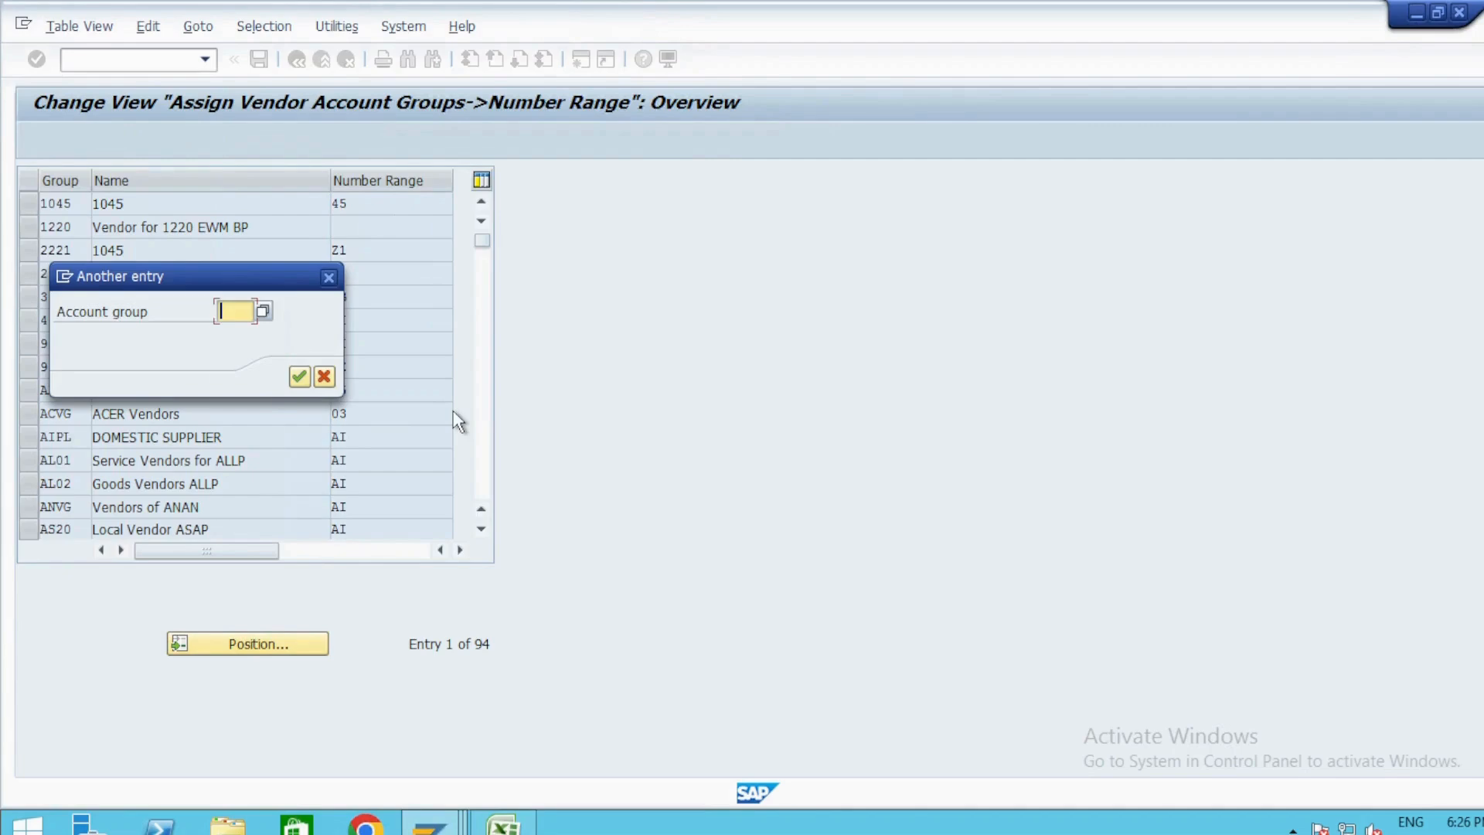
text(z)
key(Down)
key(Return)
key(Return)
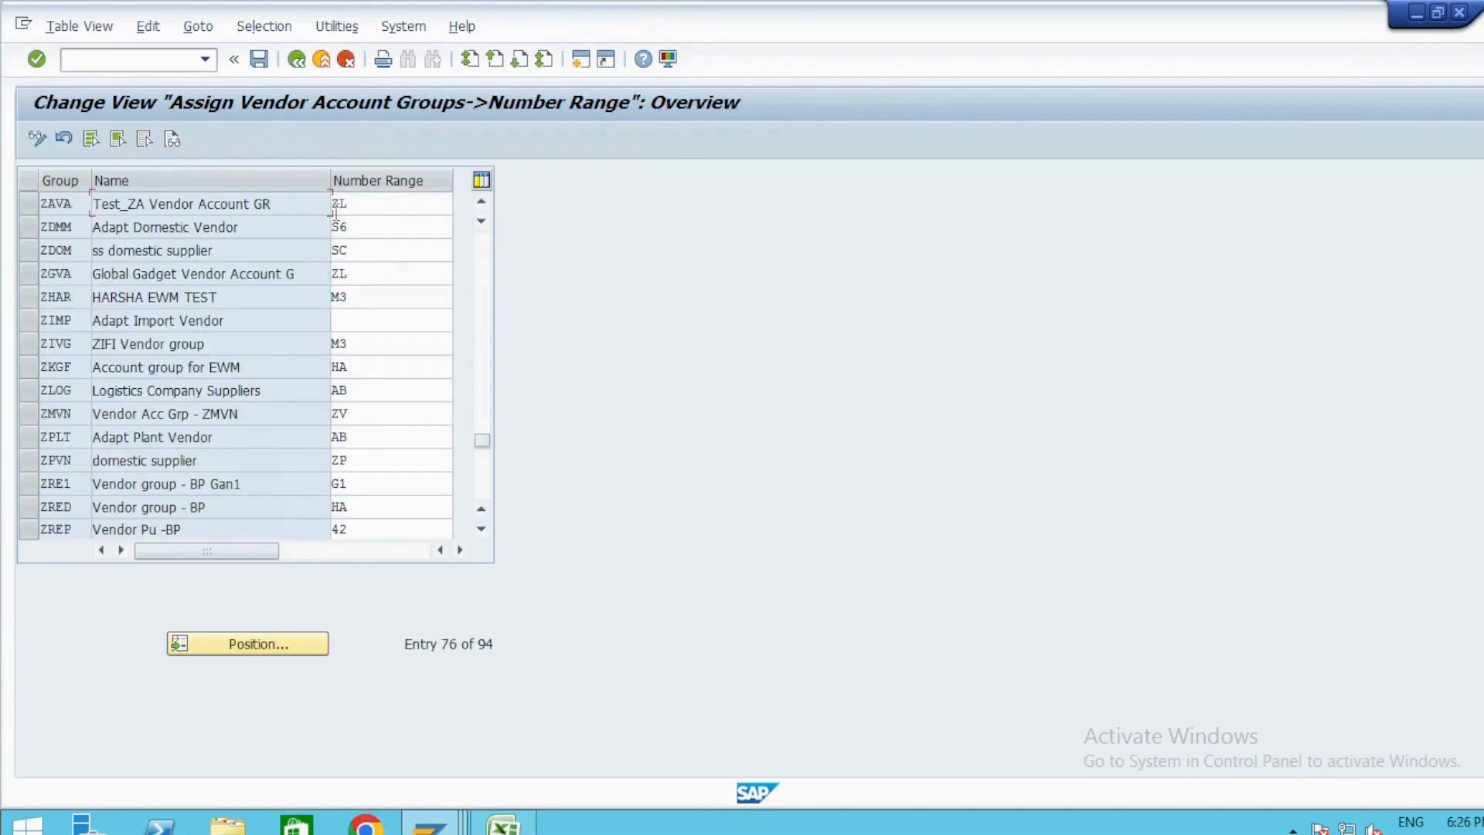
click(381, 203)
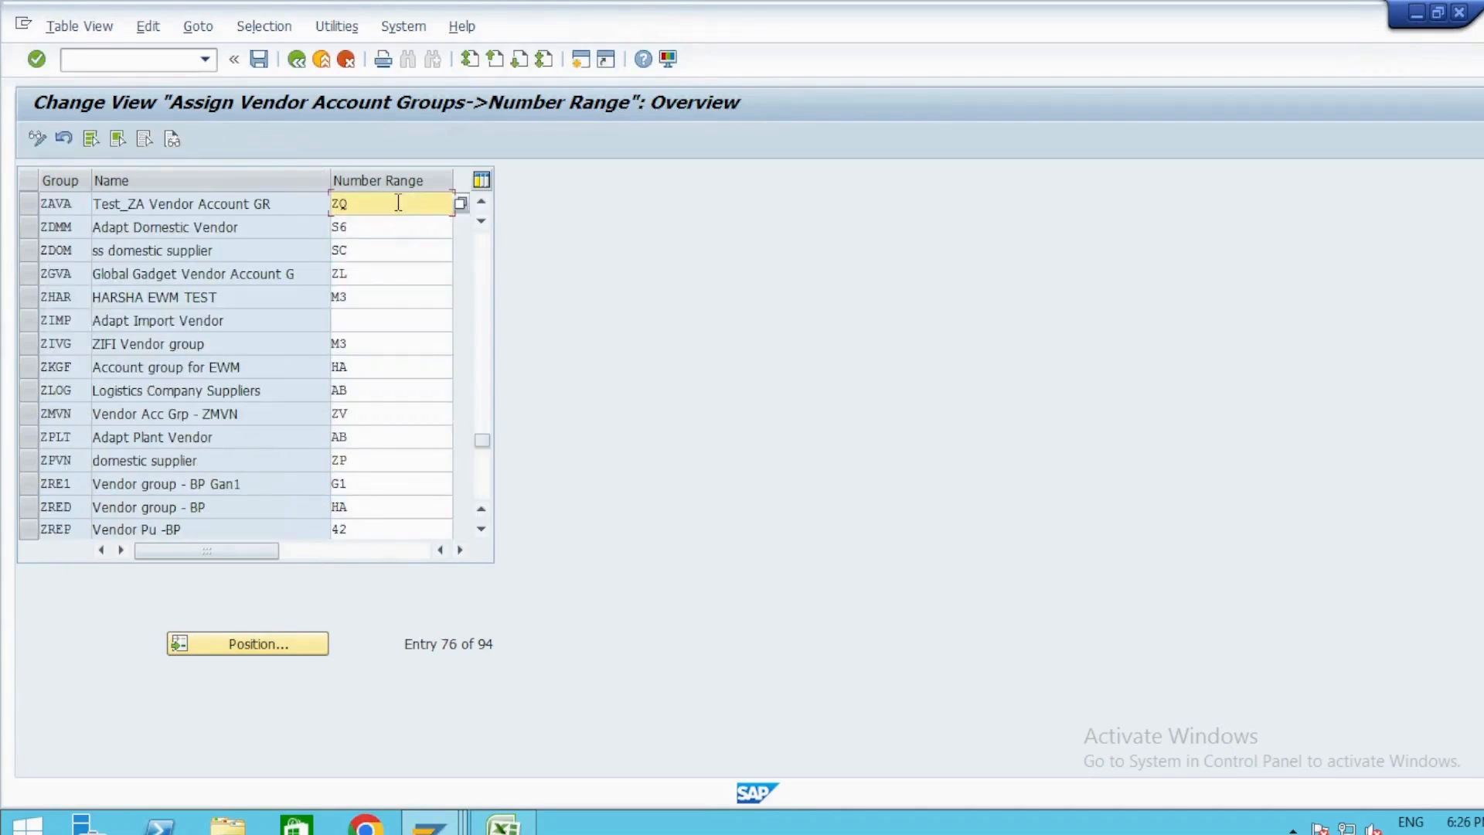
key(ctrl+s)
key(Return)
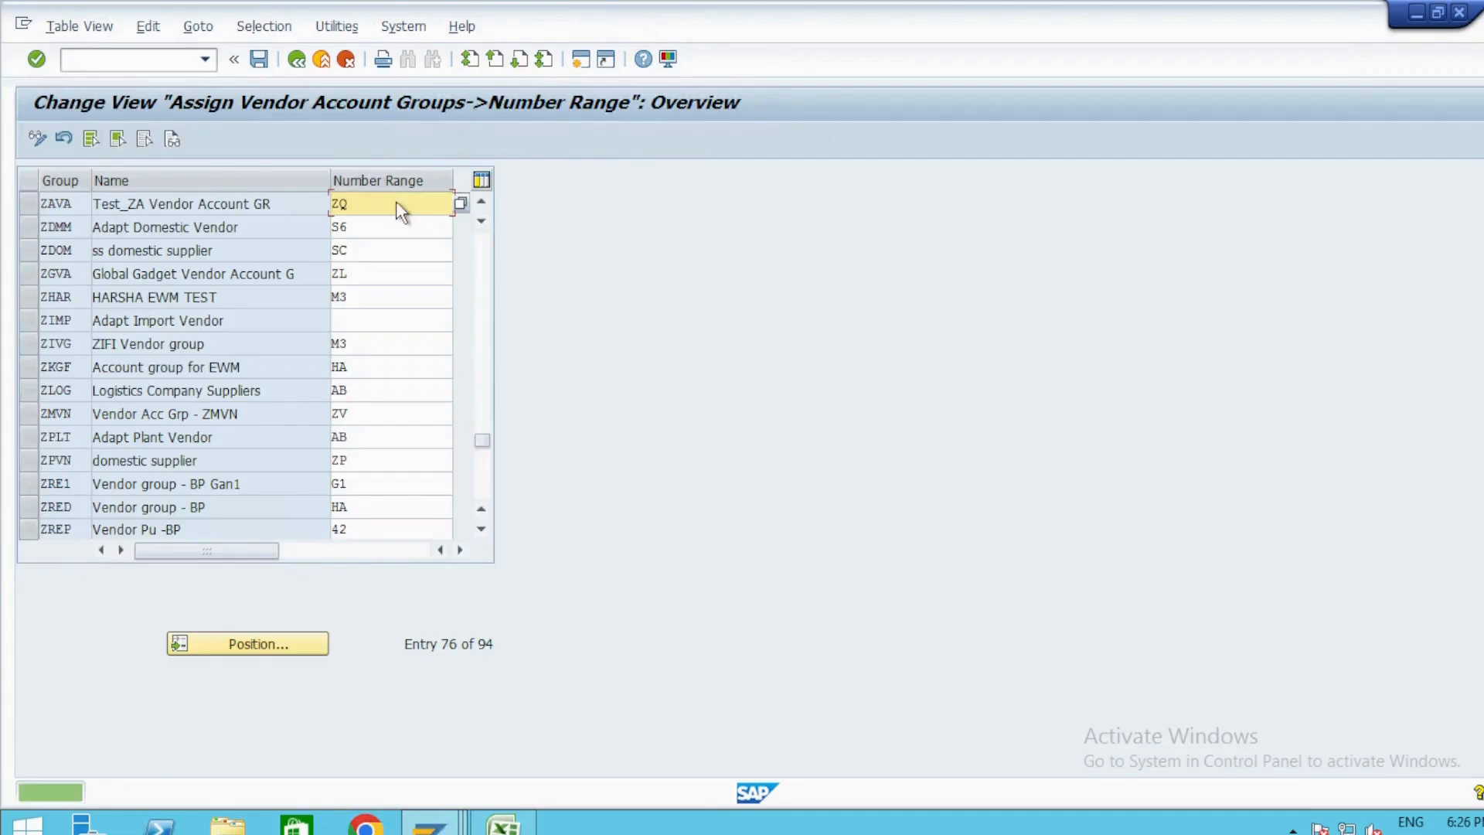
key(F3)
Collapse the supplier account nodes and the whole Financial Accounting branch of the implementation guide.
key(alt+Tab)
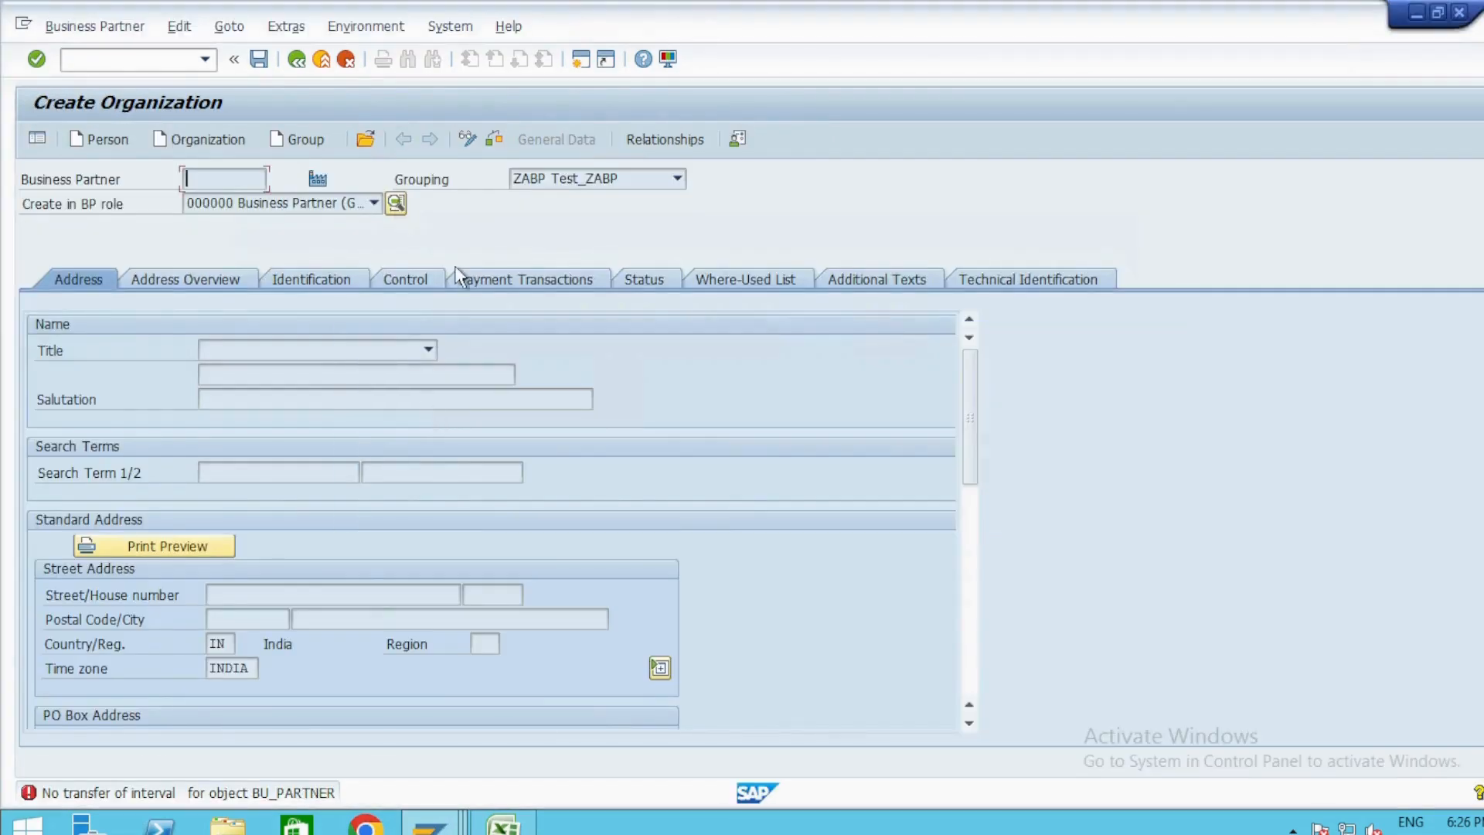
key(alt+Tab)
key(Left)
key(Left)
key(Left)
key(Left)
key(Left)
key(Left)
key(Left)
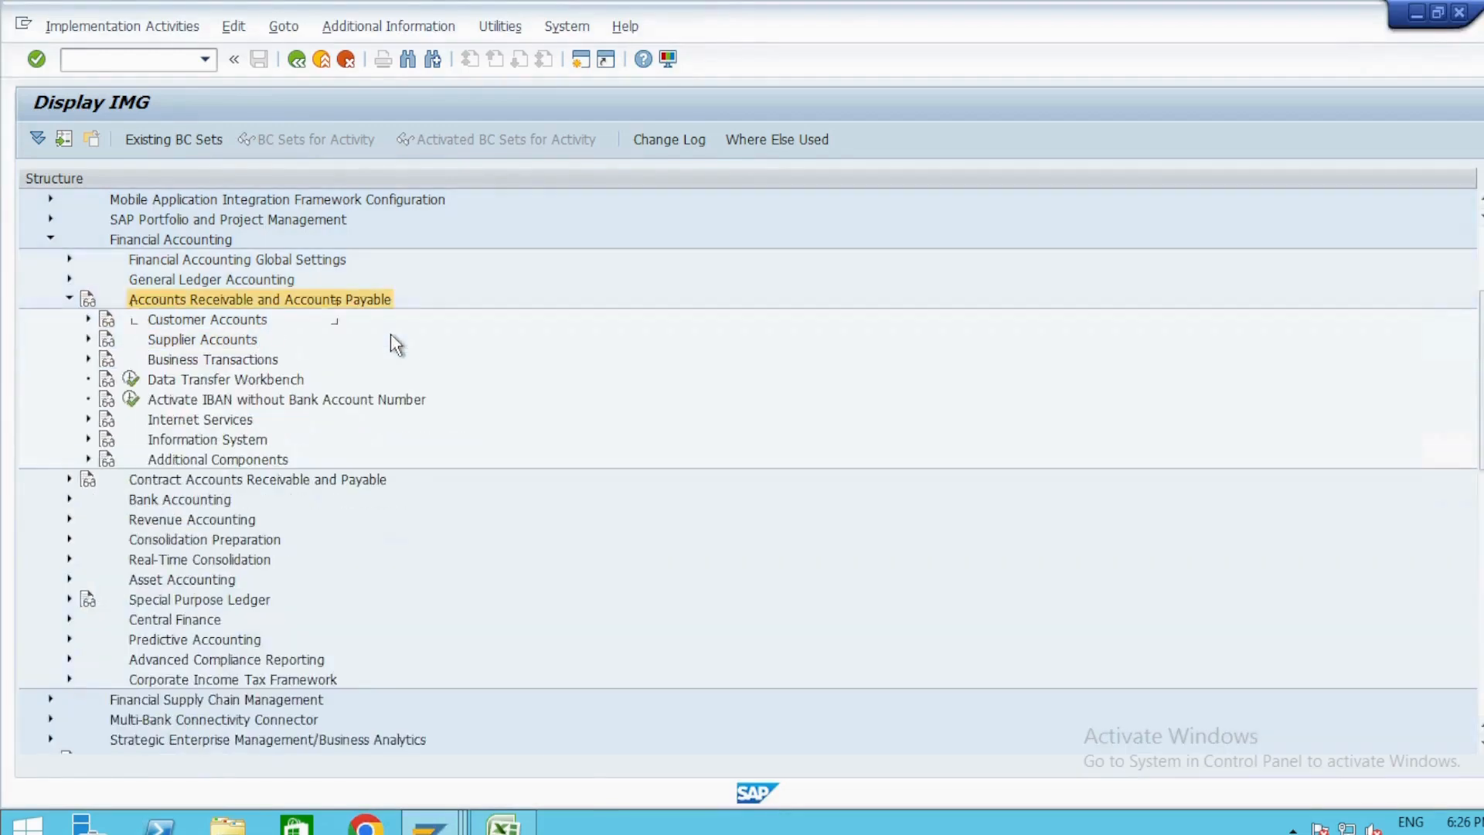
key(Left)
key(Left)
key(Left)
scroll(391, 332, up, 3)
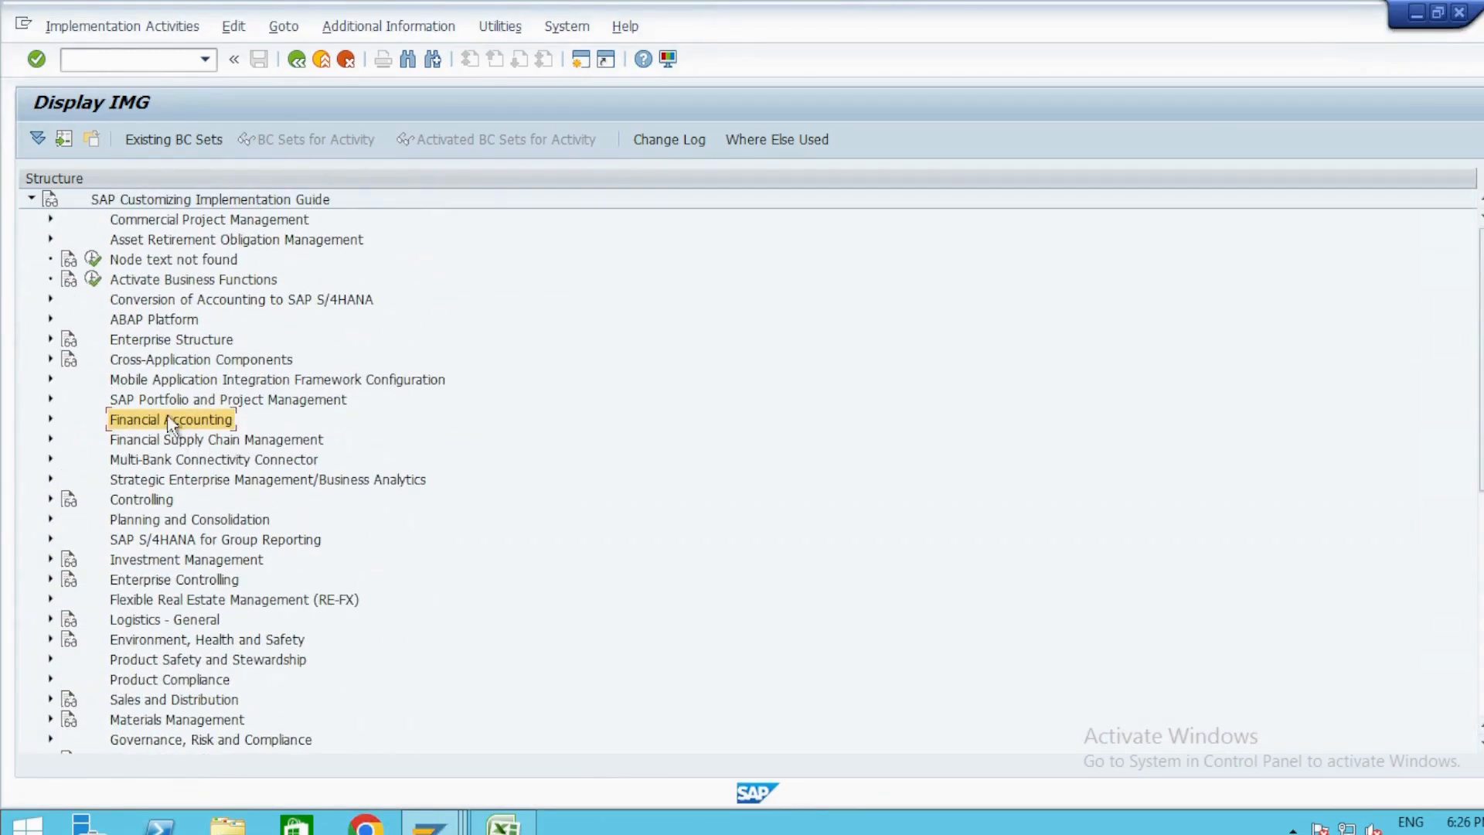
Expand Cross-Application Components through SAP Business Partner to Number Ranges and Groupings, and execute Define Groupings and Assign Number Ranges.
double_click(174, 360)
scroll(209, 503, down, 2)
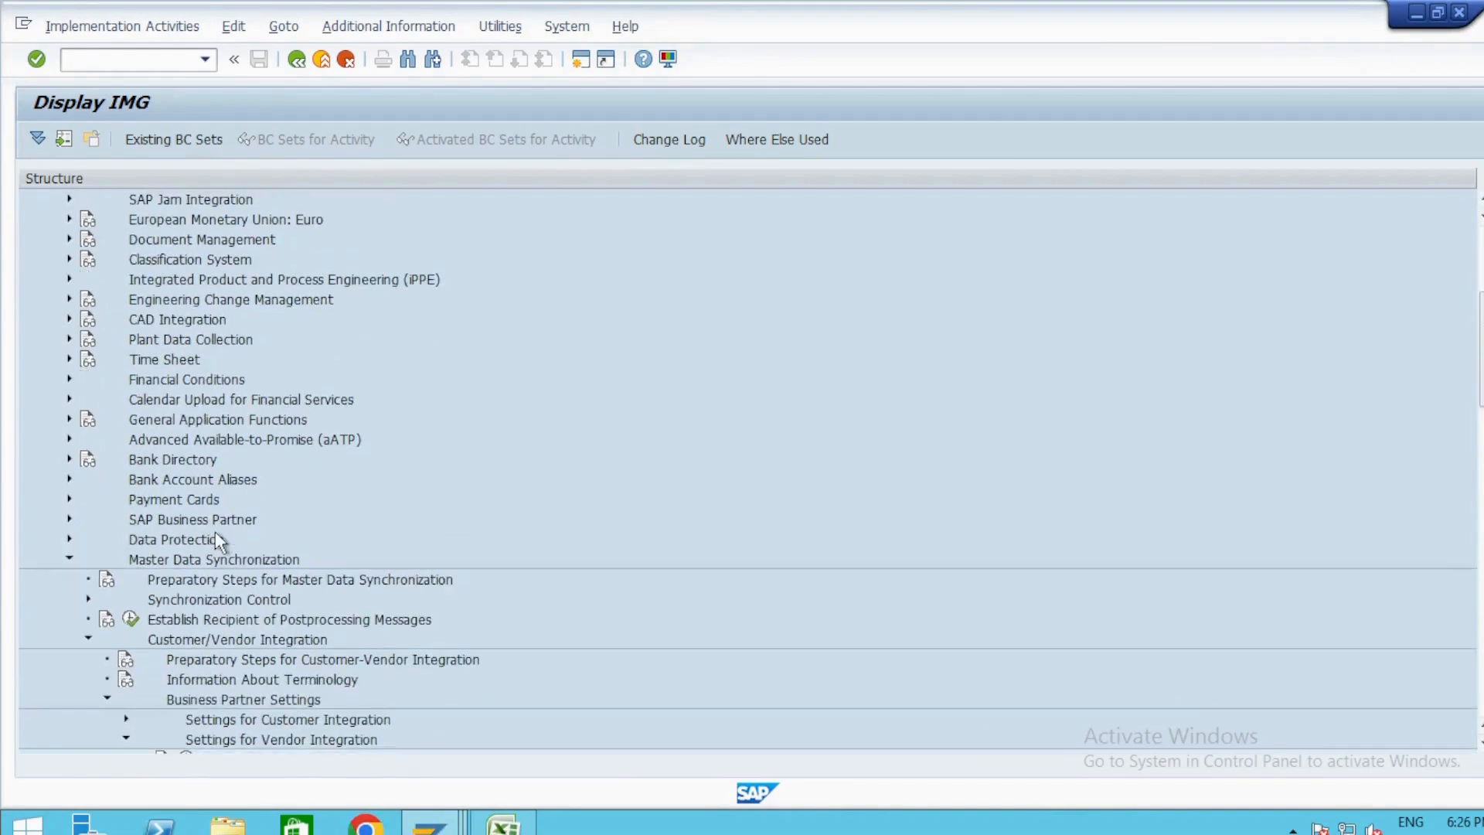
double_click(185, 524)
click(200, 502)
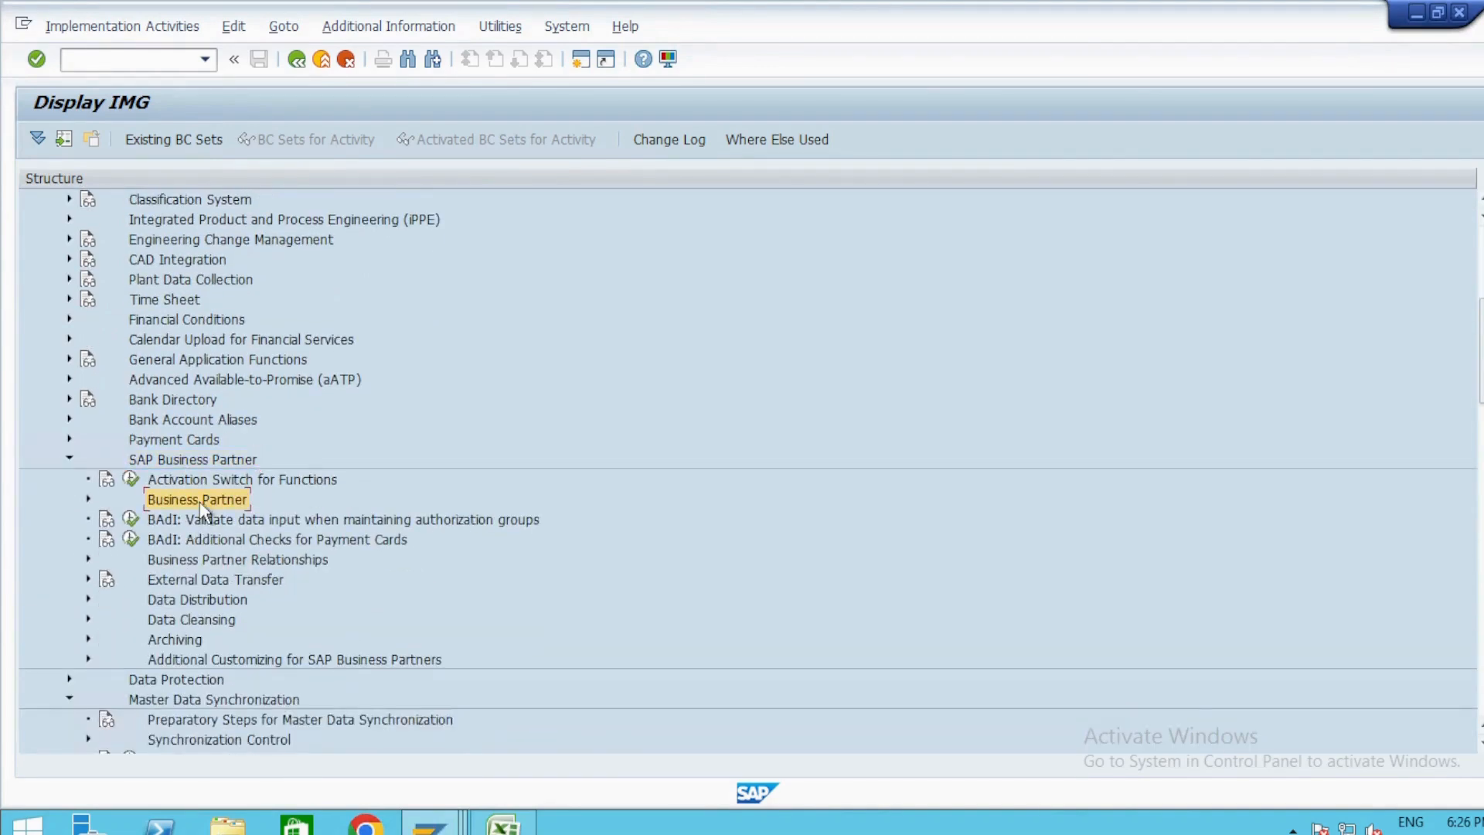
double_click(206, 521)
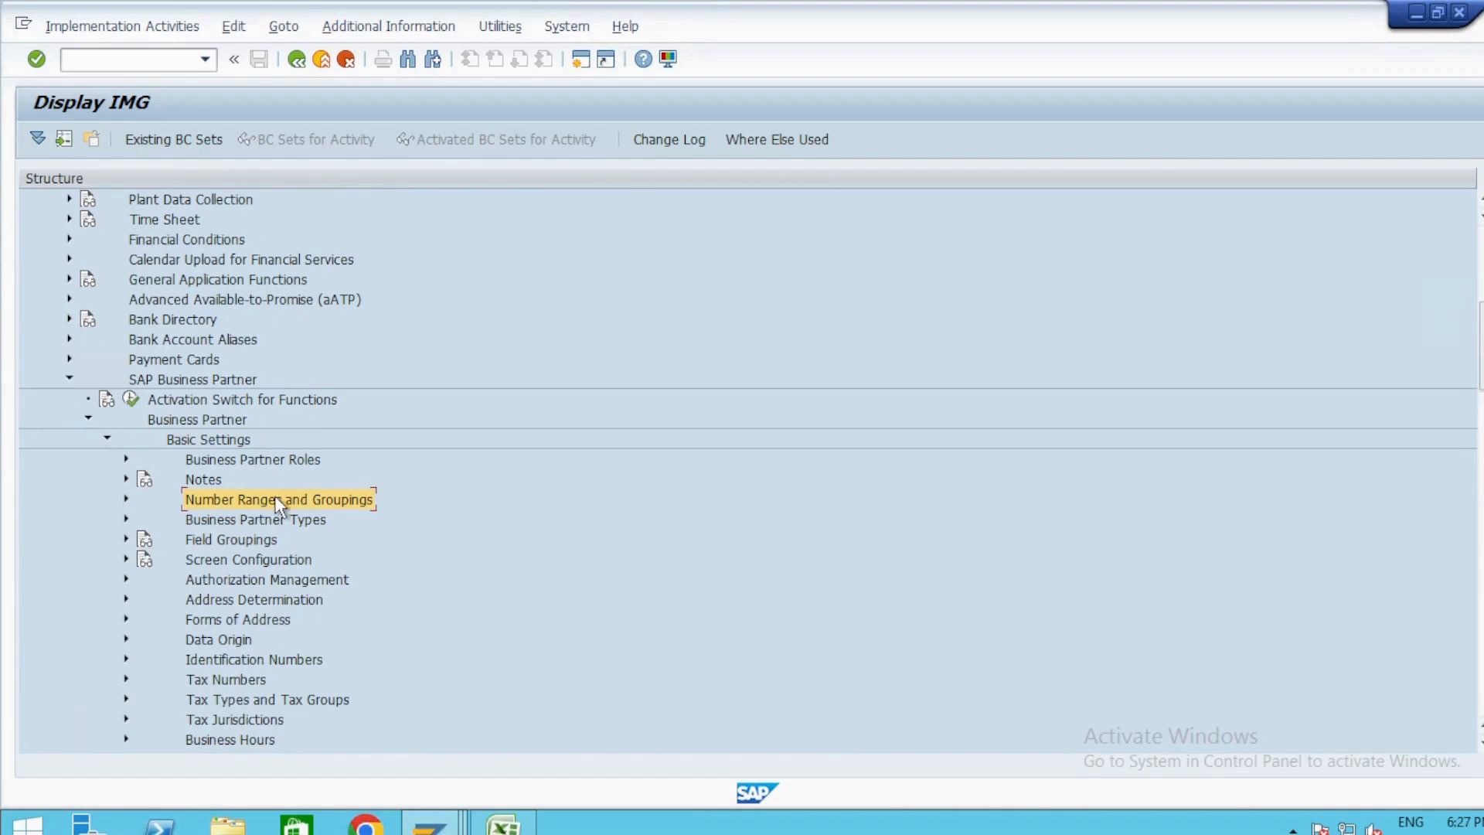
double_click(278, 501)
click(183, 539)
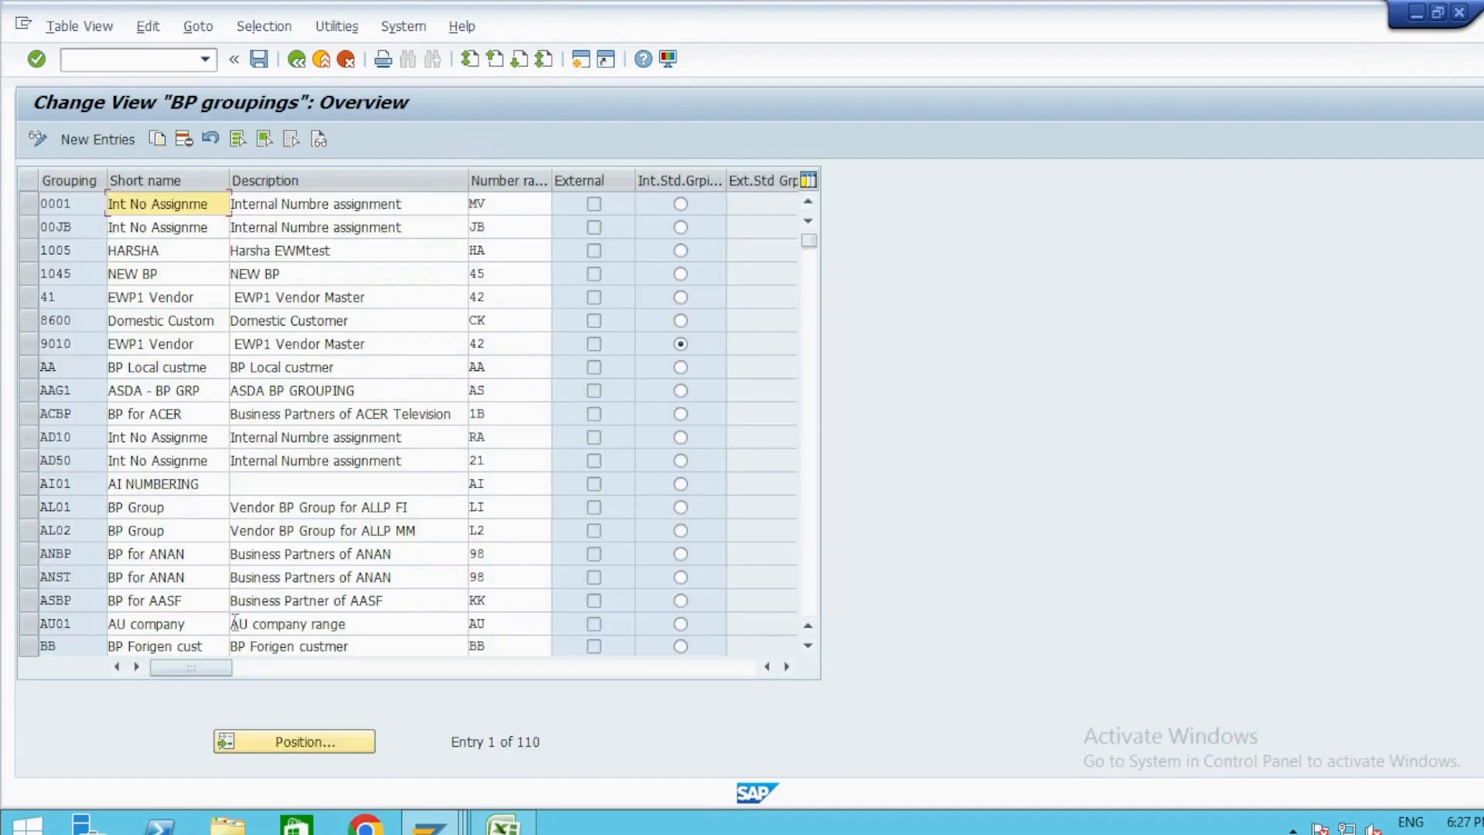
Find business partner grouping ZABP, set its number range to ZQ, and save the groupings.
click(300, 744)
key(Return)
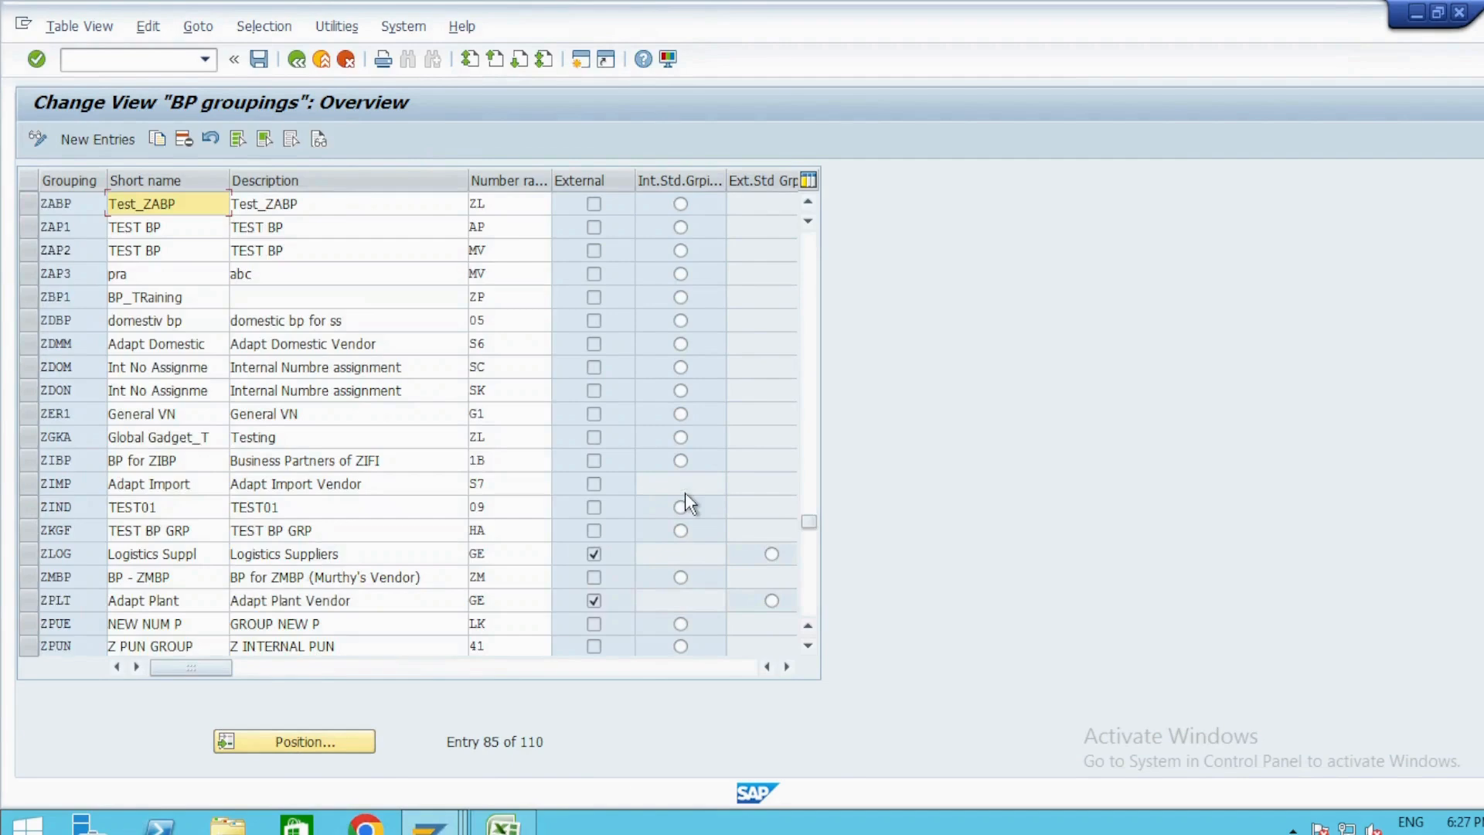
click(512, 204)
key(BackSpace)
text(q)
key(ctrl+s)
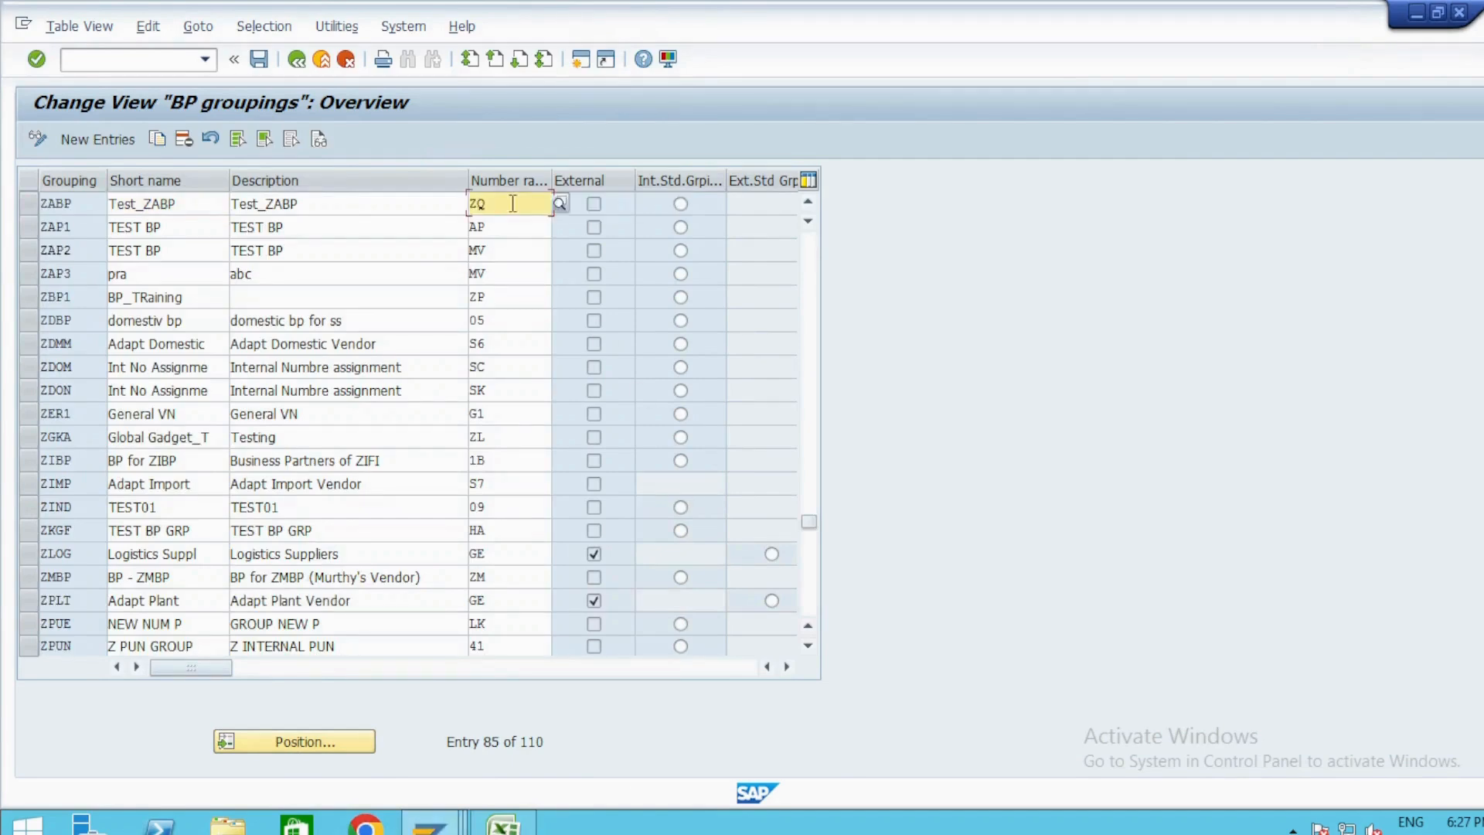
key(Return)
key(F3)
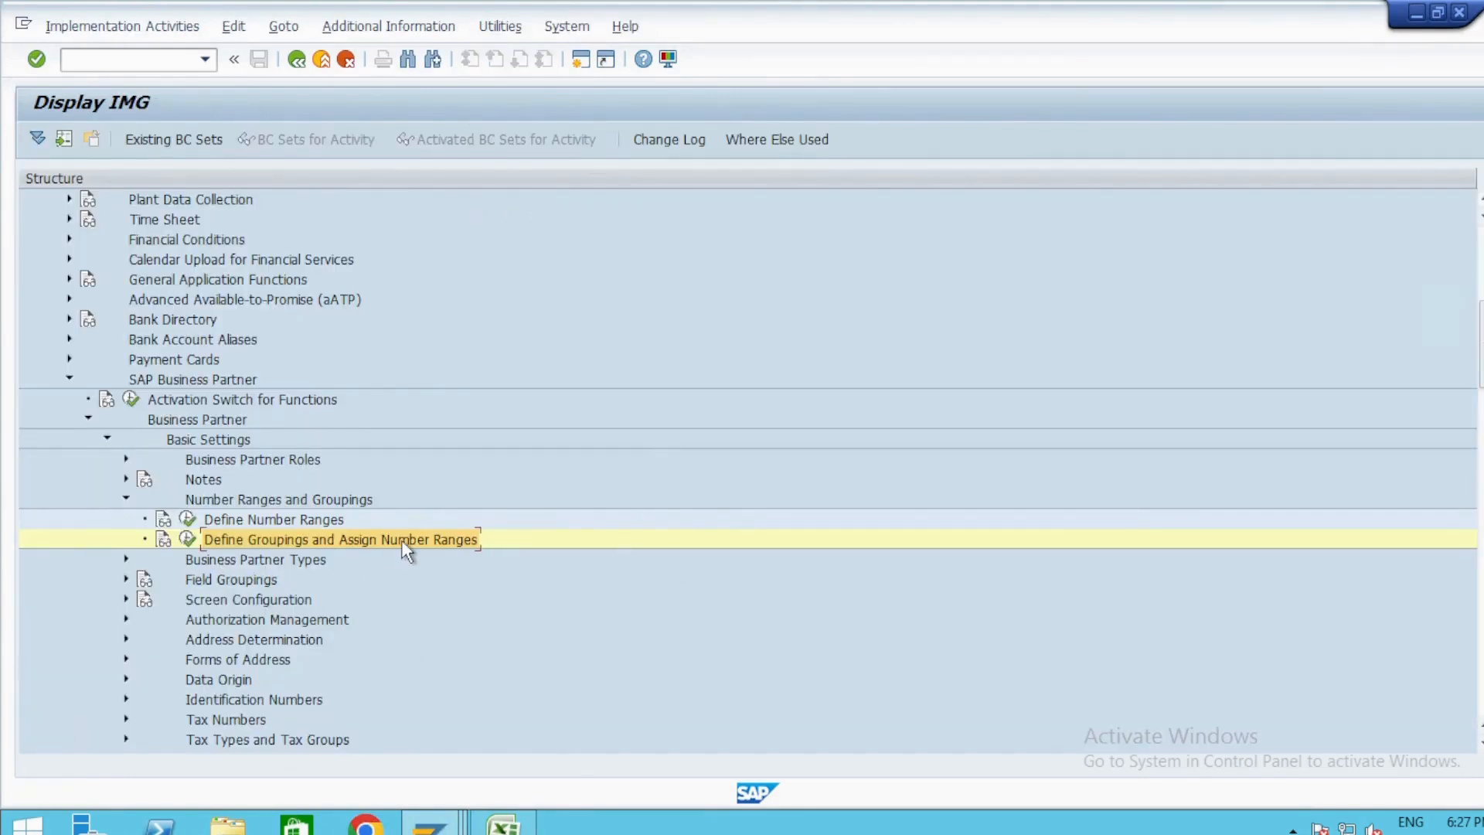
Collapse the Number Ranges and Groupings node in the implementation guide.
key(alt+Tab)
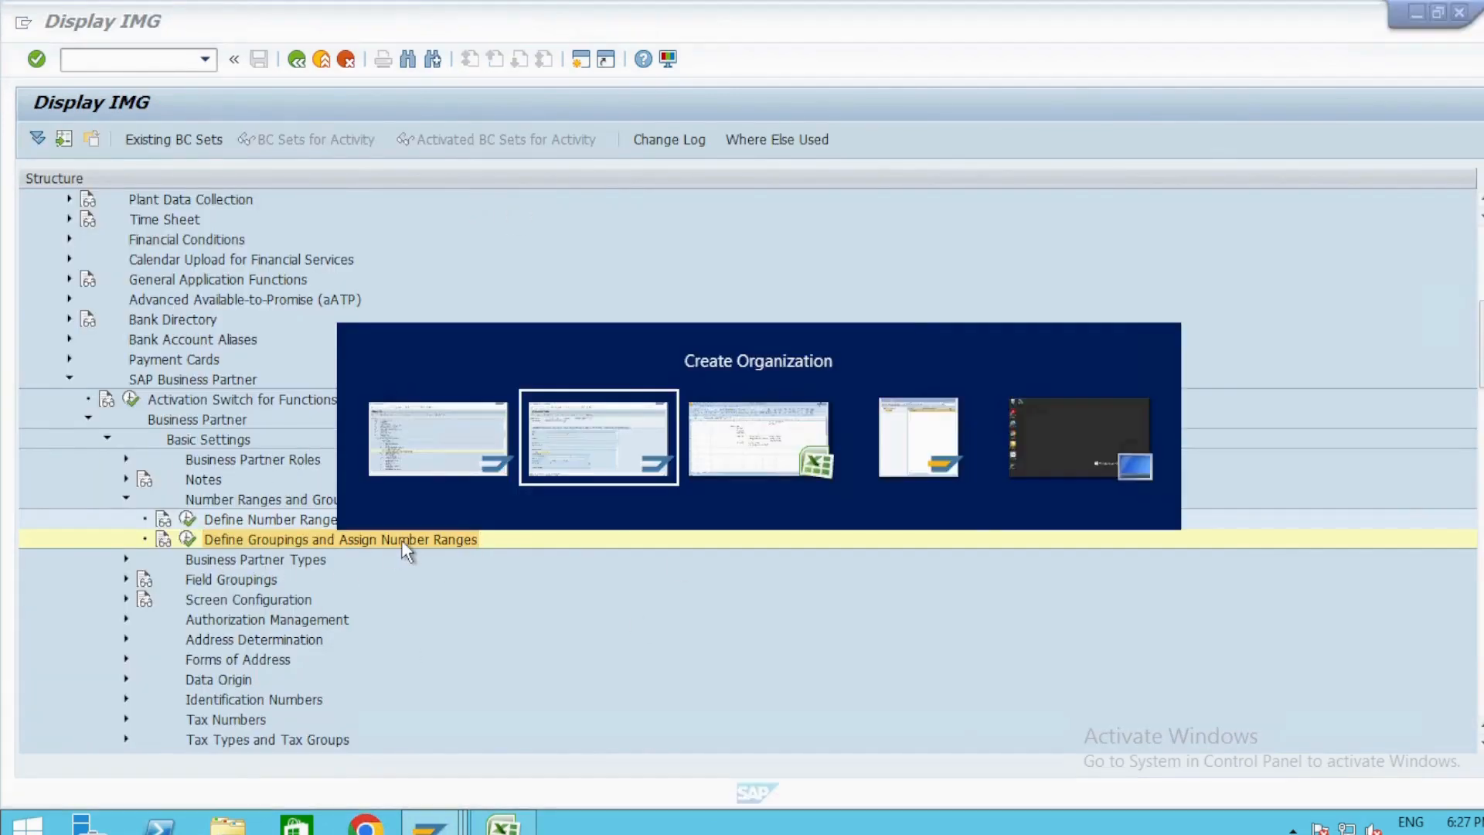
key(alt+Tab)
key(Left)
key(Left)
key(Left)
key(Left)
key(Left)
key(Left)
key(Left)
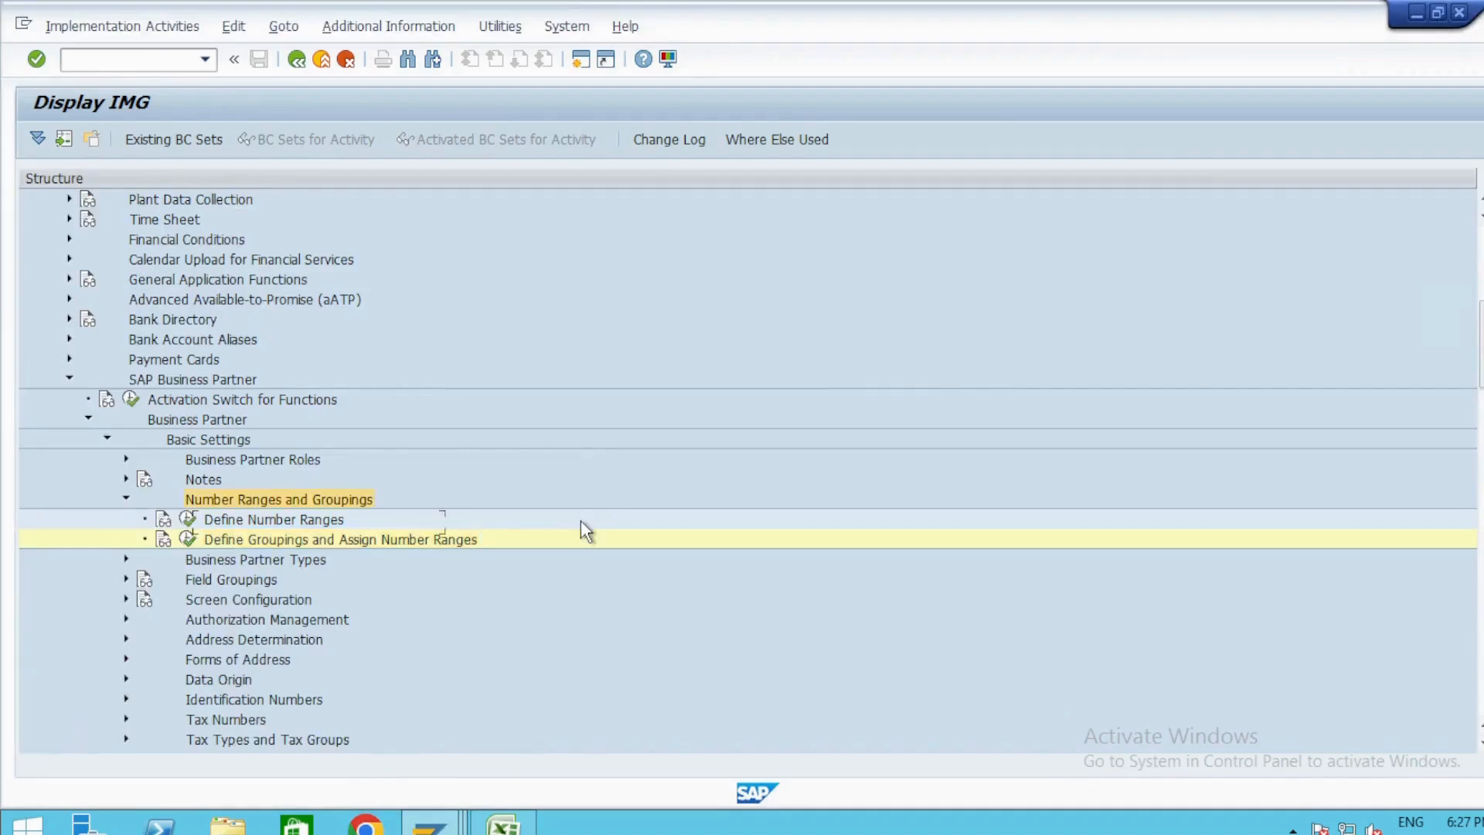
key(Left)
Switch to the business partner session and restart business partner maintenance with transaction code /nbp.
key(alt+Tab)
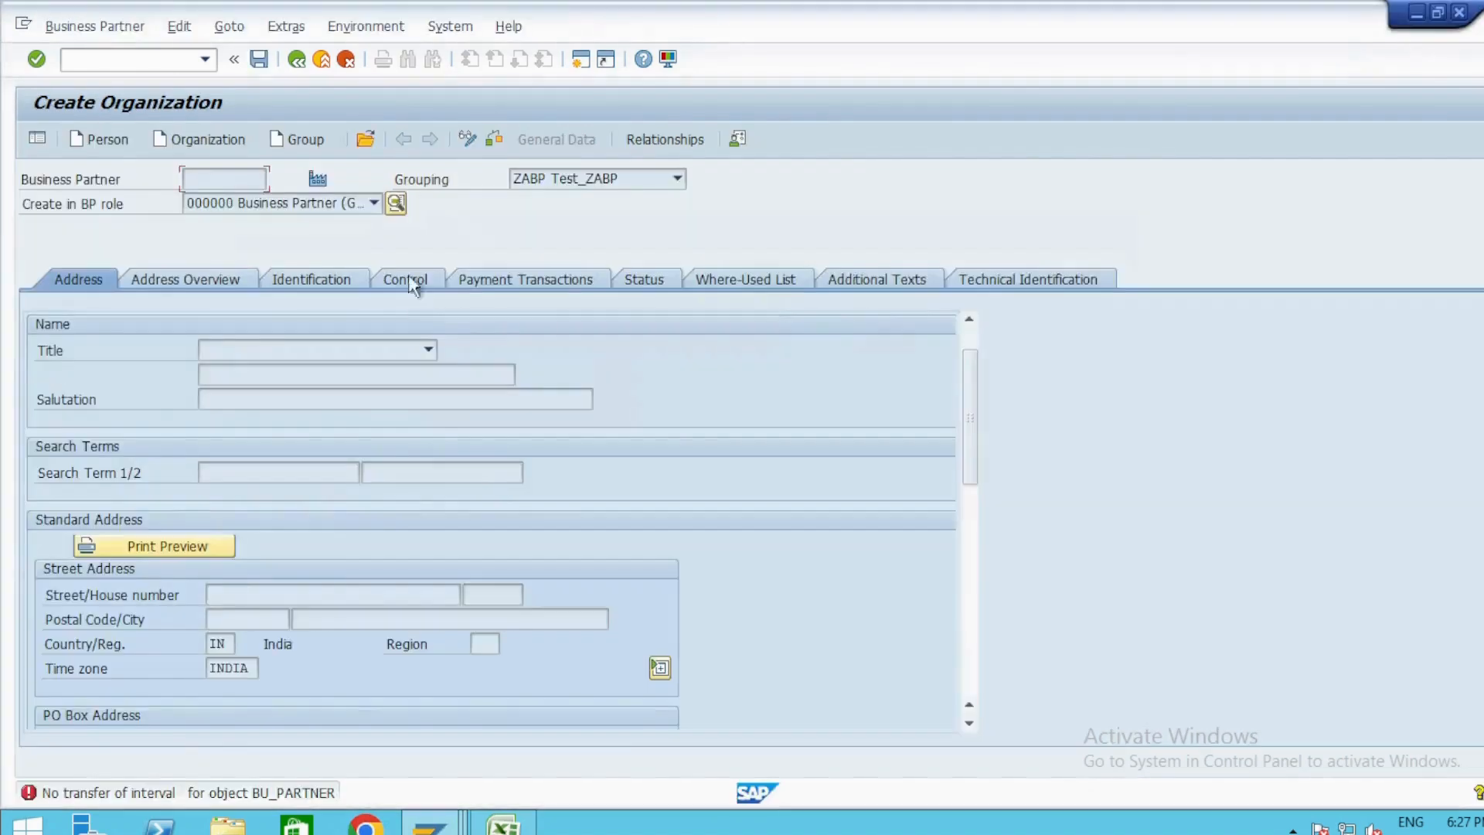
click(134, 62)
text(/nbp)
key(Return)
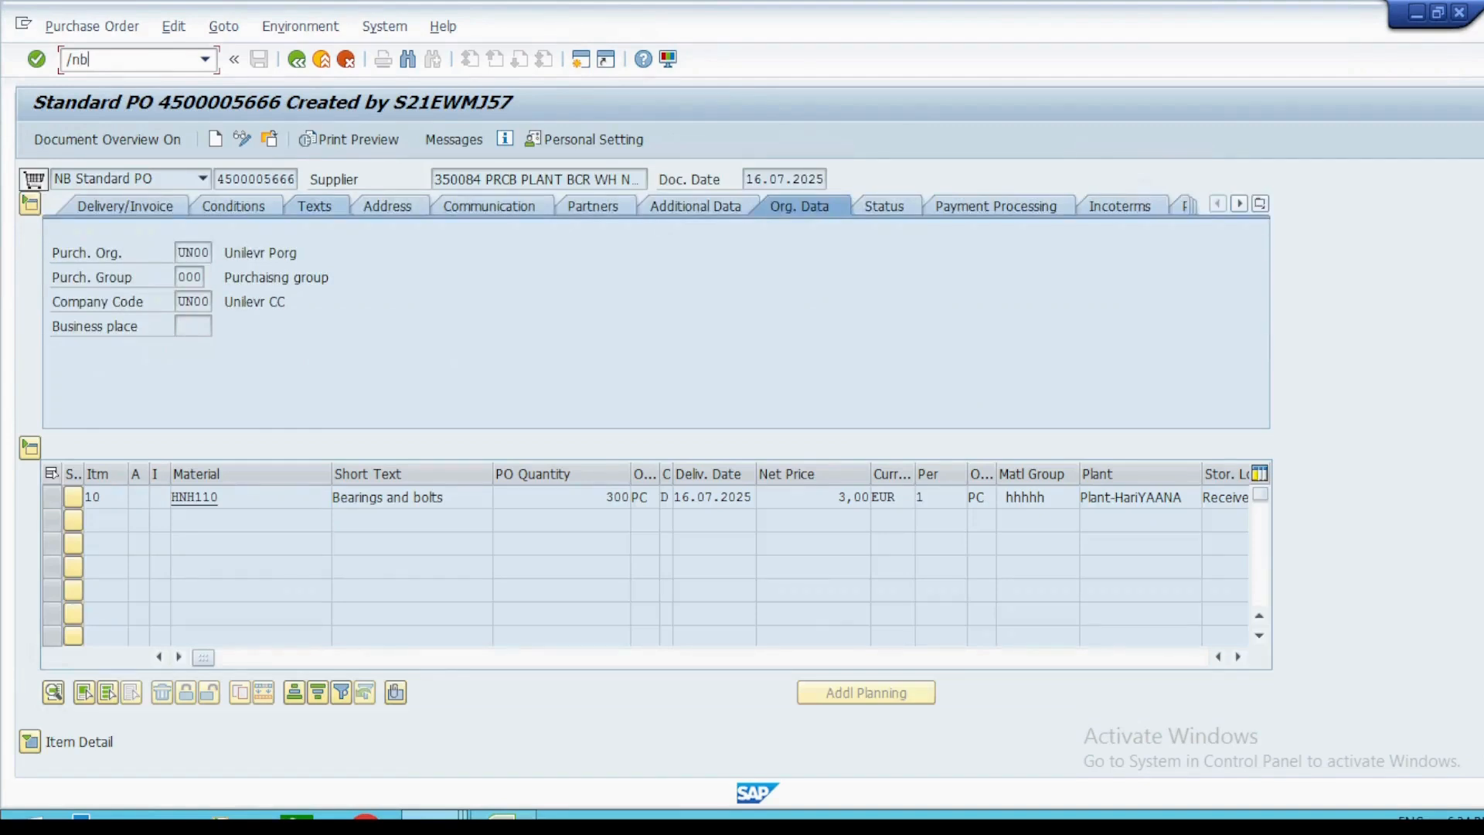
text(/nbp)
key(Return)
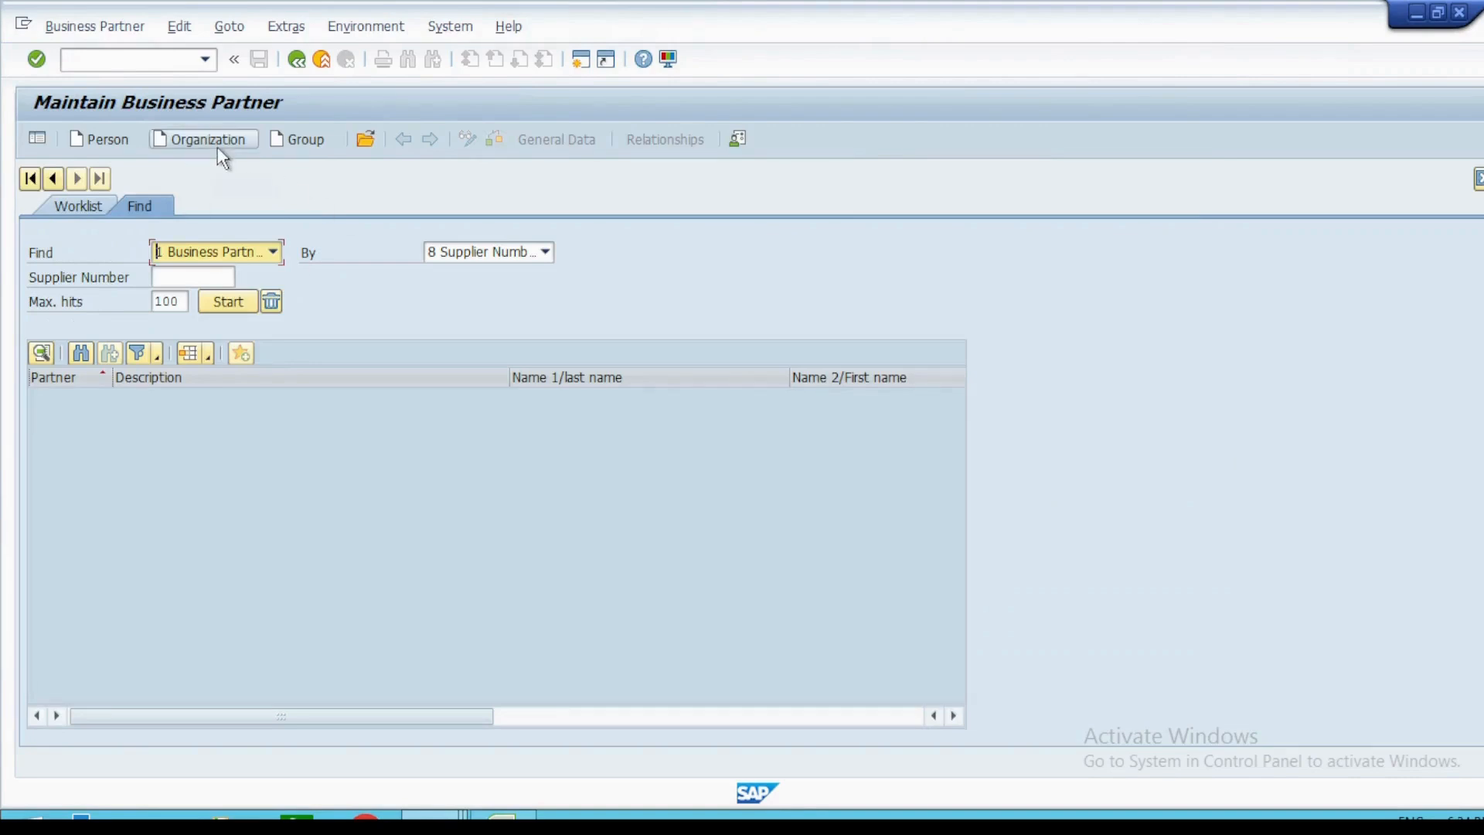
Create an organization in grouping ZABP with title 0003 Company and country IN, and save it.
click(217, 147)
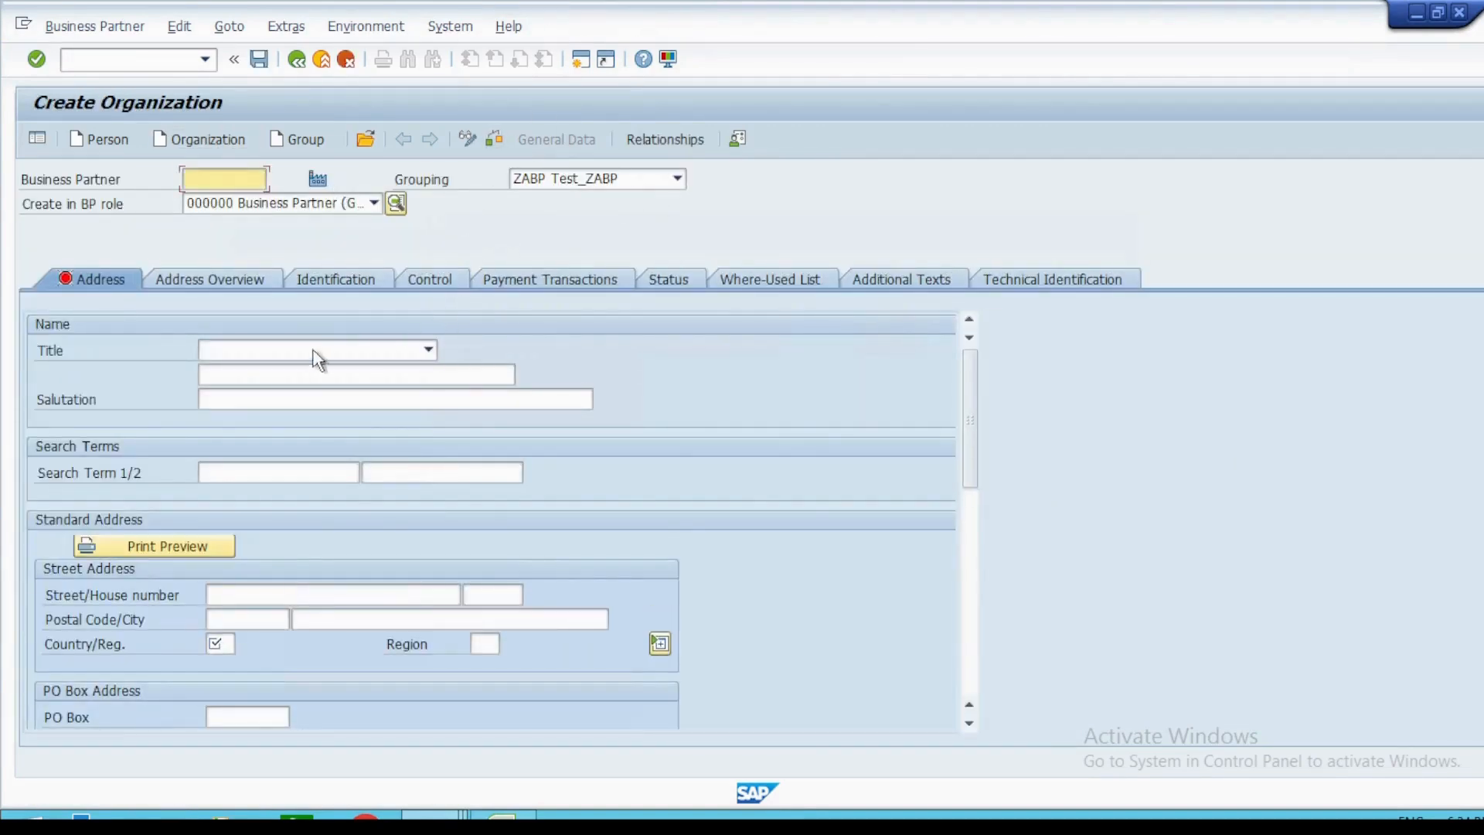
click(418, 353)
click(372, 373)
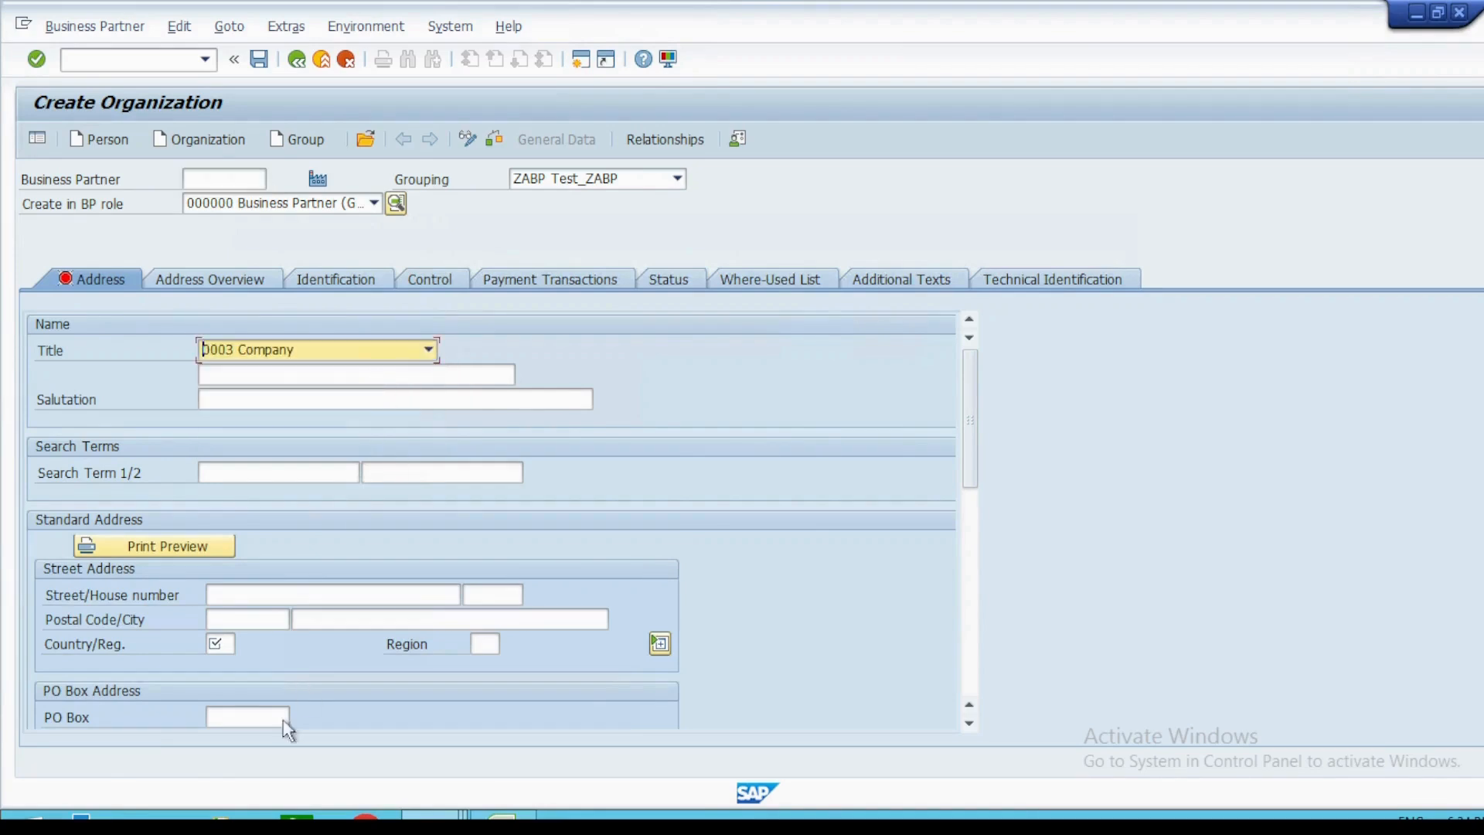
click(222, 646)
text(IN)
key(Return)
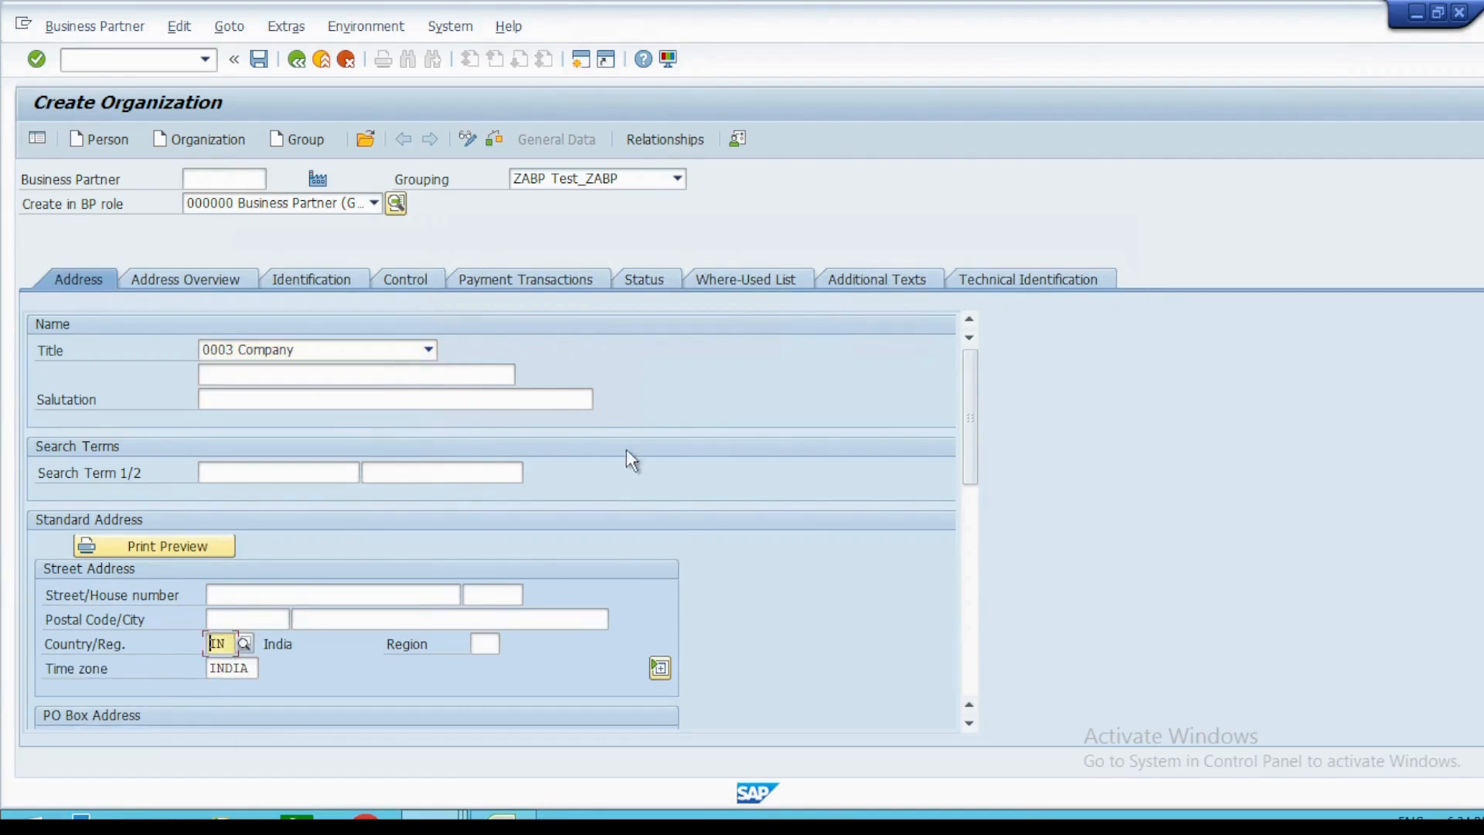
click(259, 58)
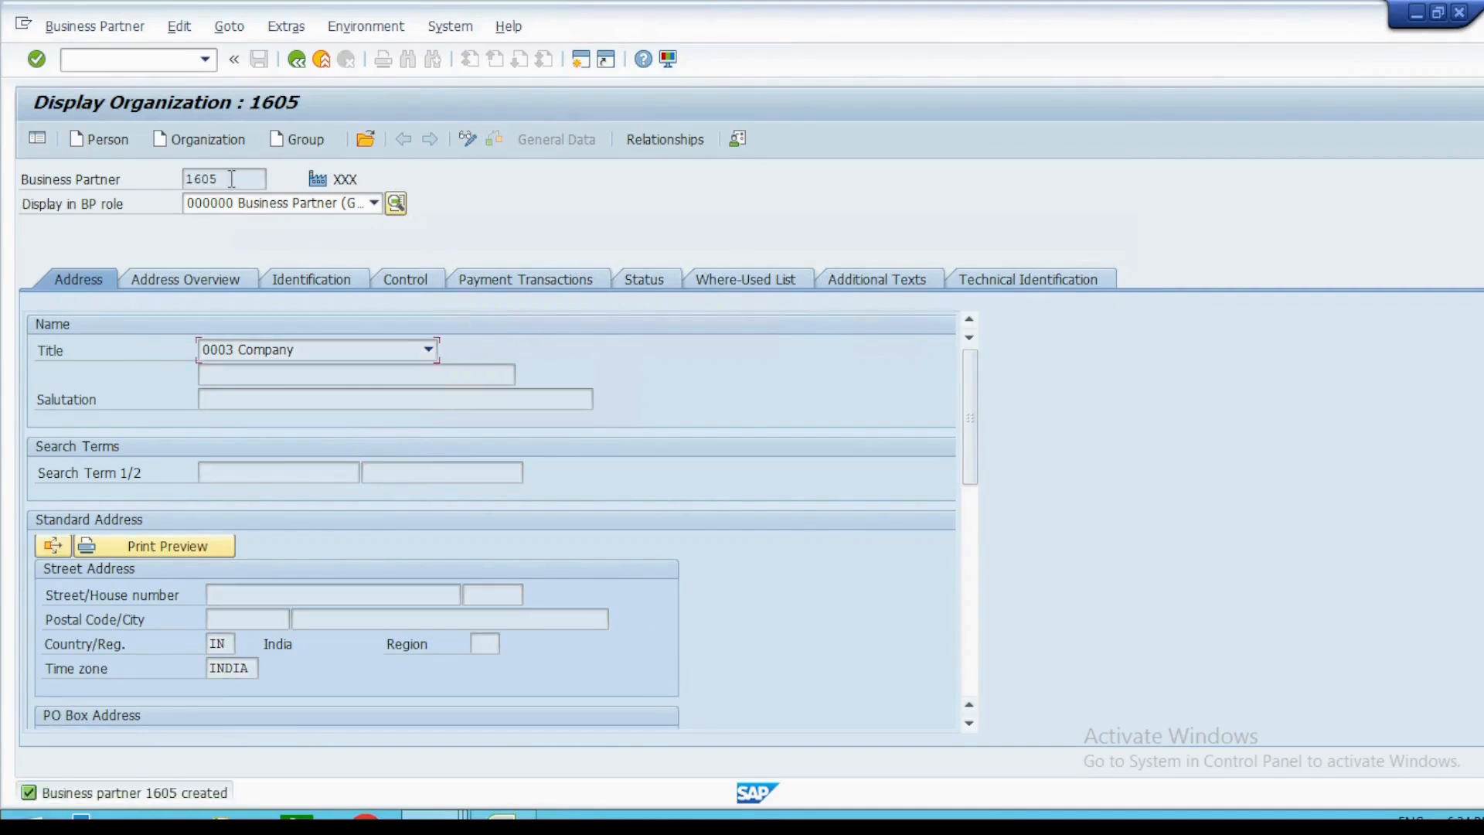
Put the new organization in change mode and select the supplier financial accounting role FLVN00 for it.
drag(231, 179, 94, 181)
click(468, 140)
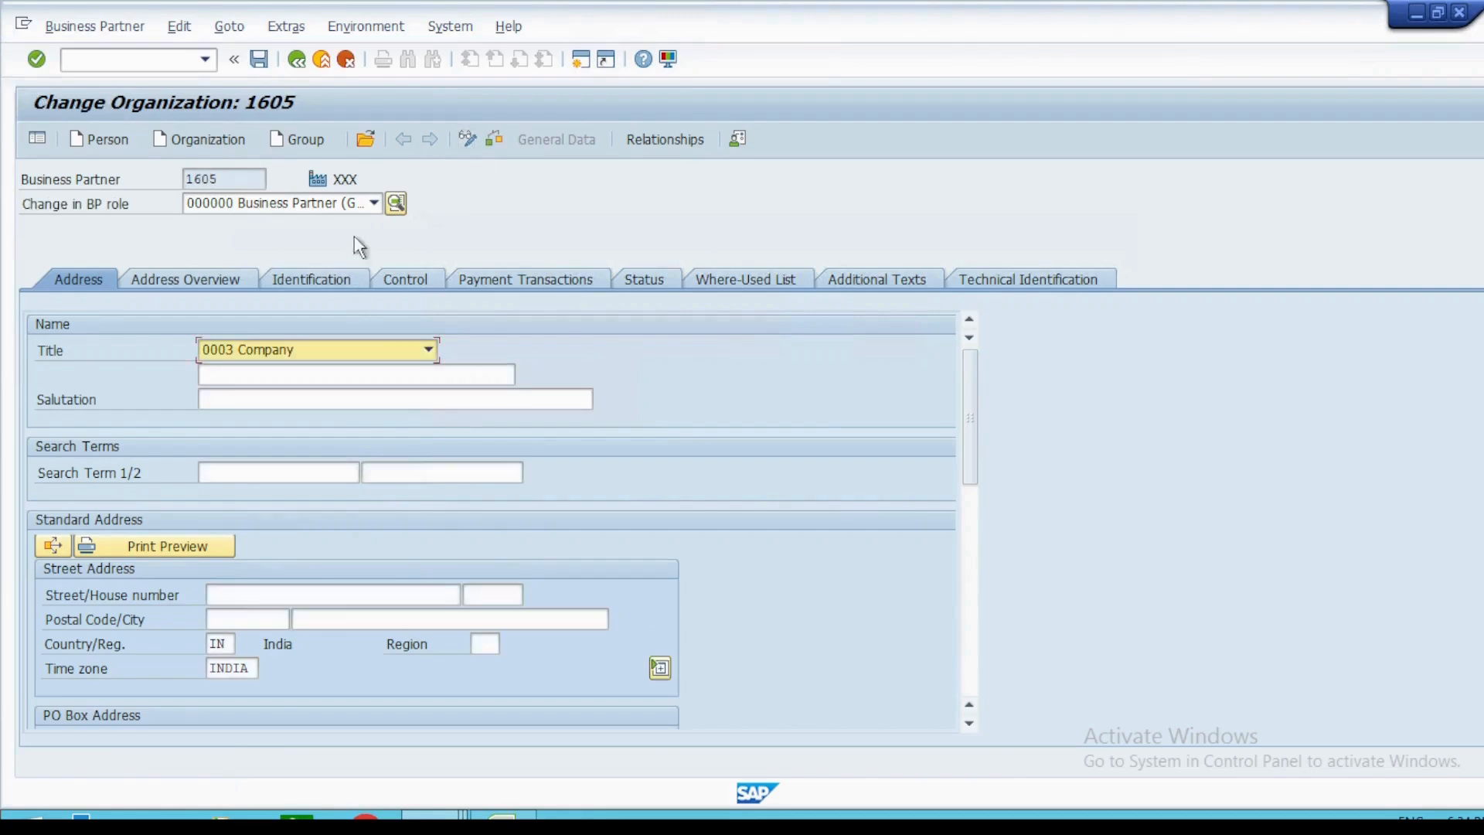
click(373, 203)
scroll(372, 206, up, 5)
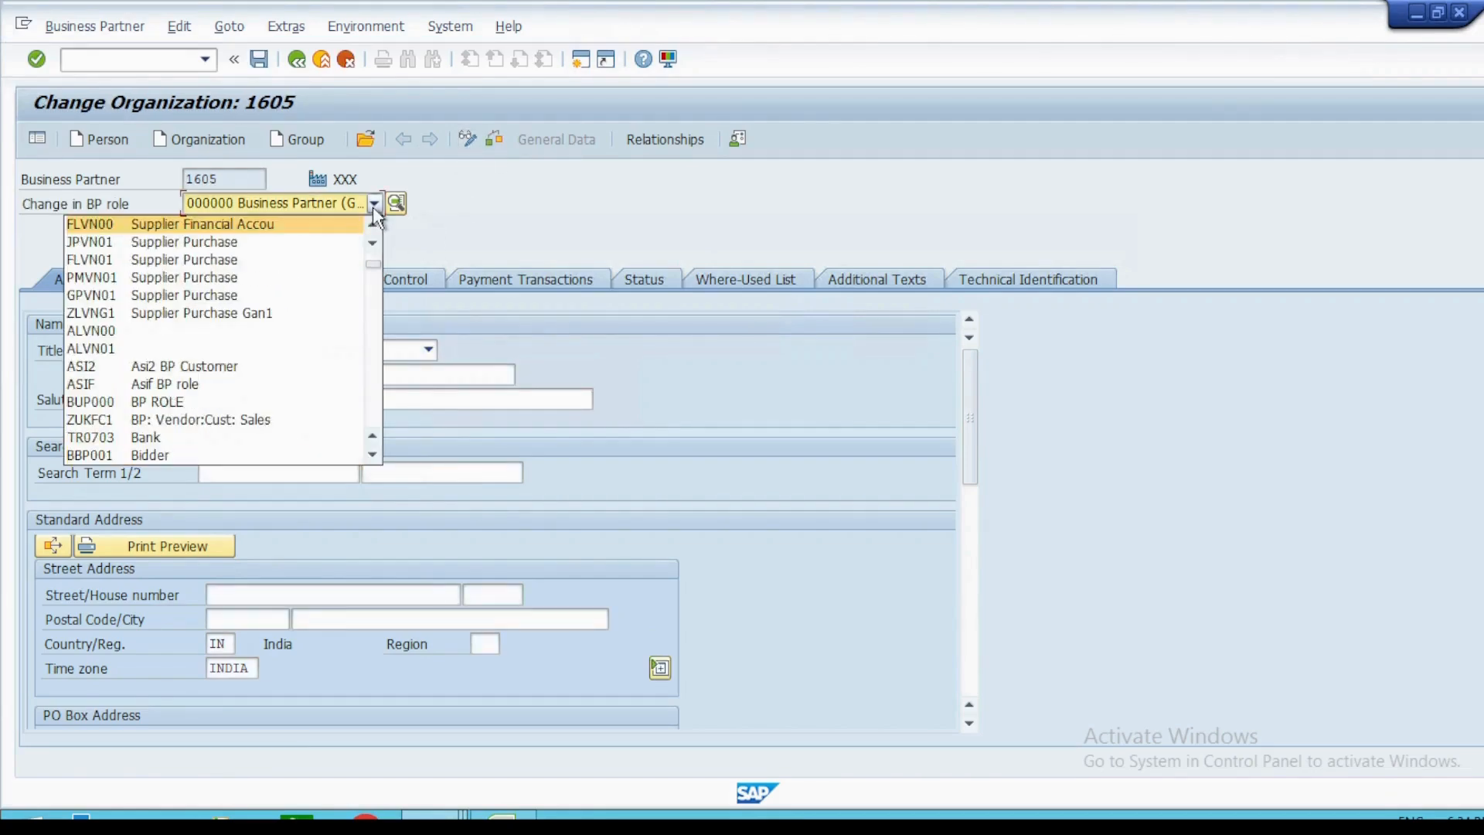
click(276, 229)
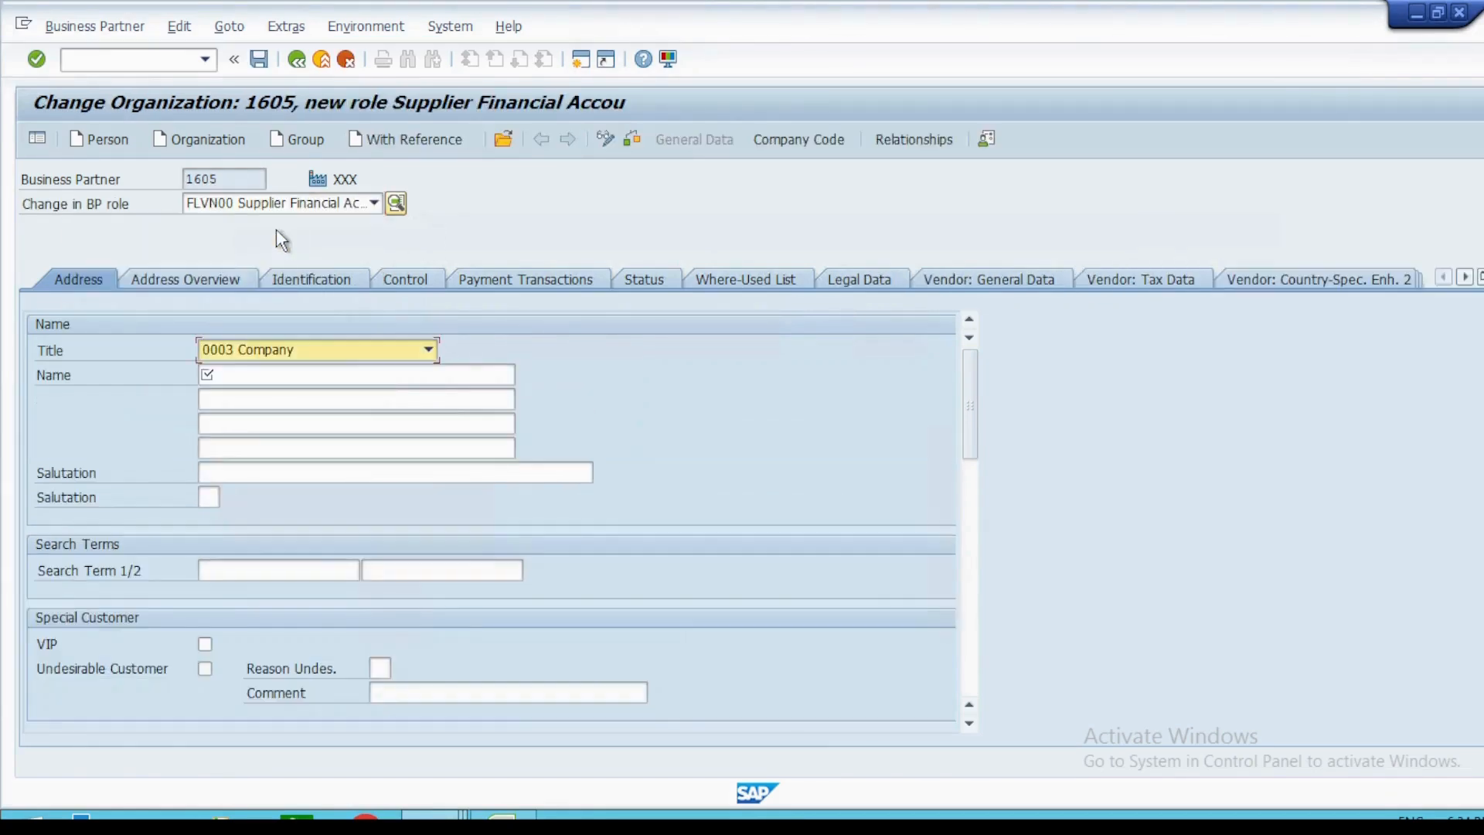
Name the organization Testing1 and assign company code UN00 to its supplier financial accounting role.
key(Down)
key(Return)
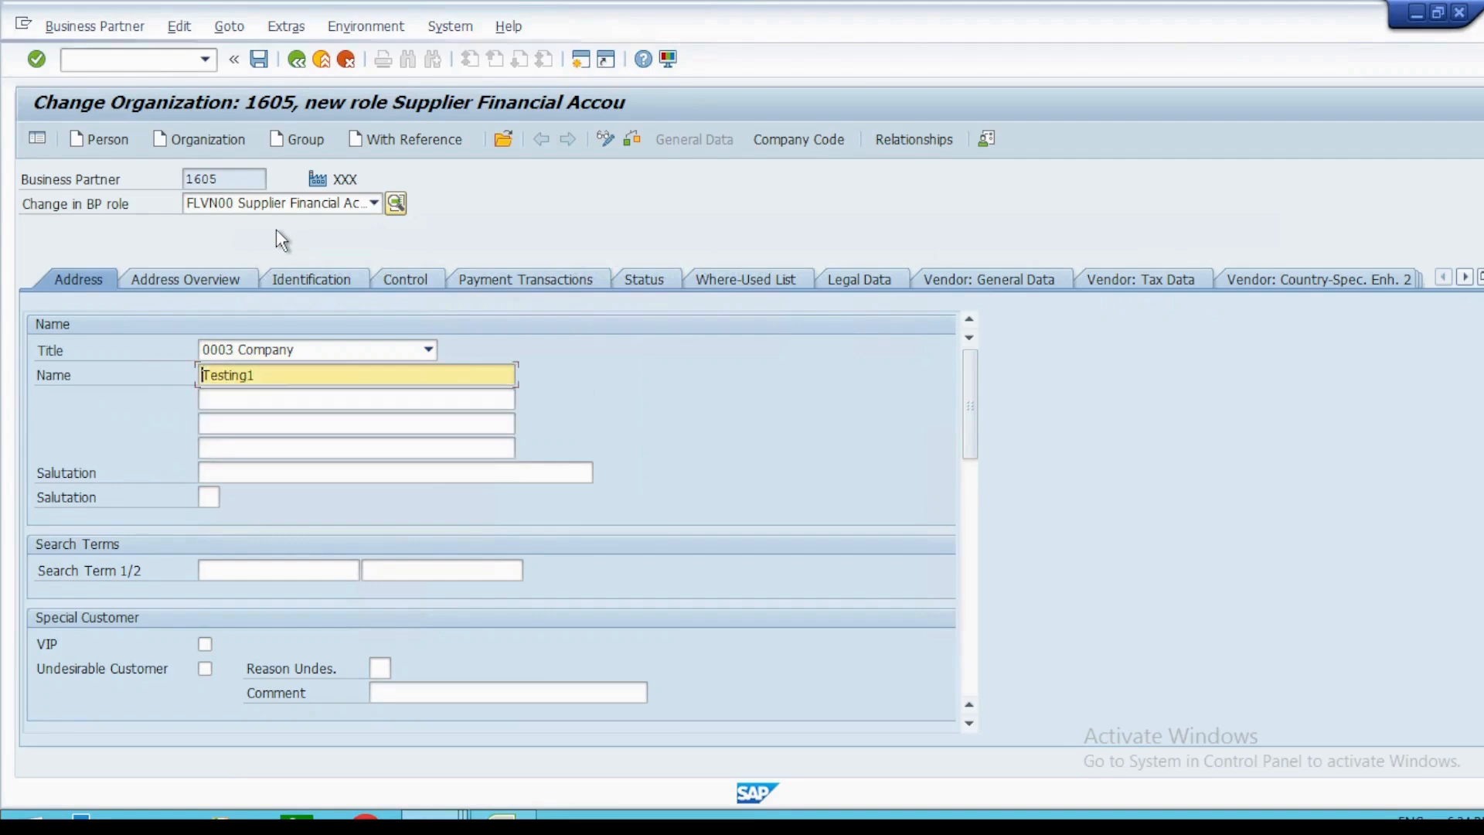
click(799, 139)
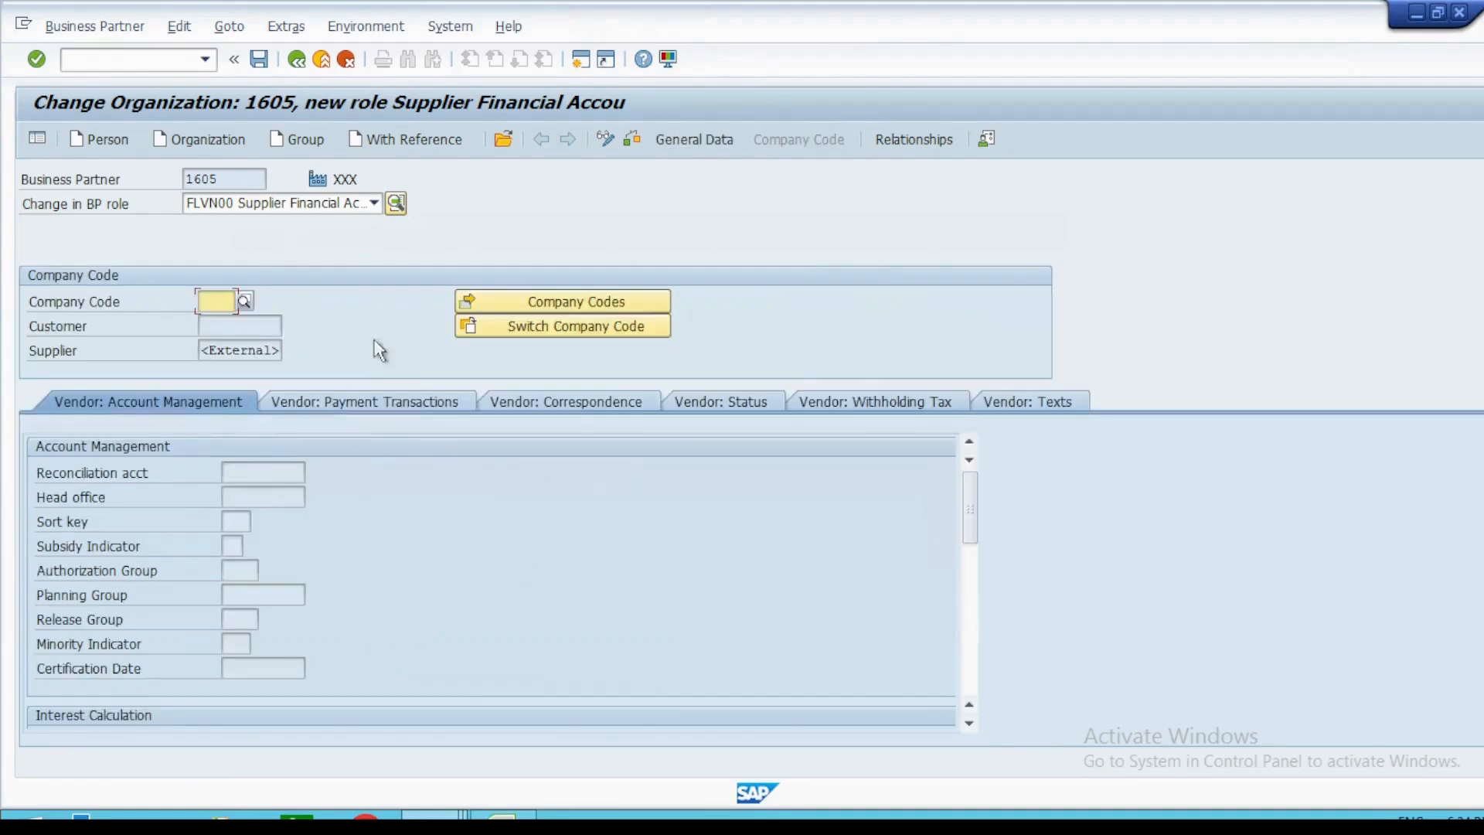
key(Down)
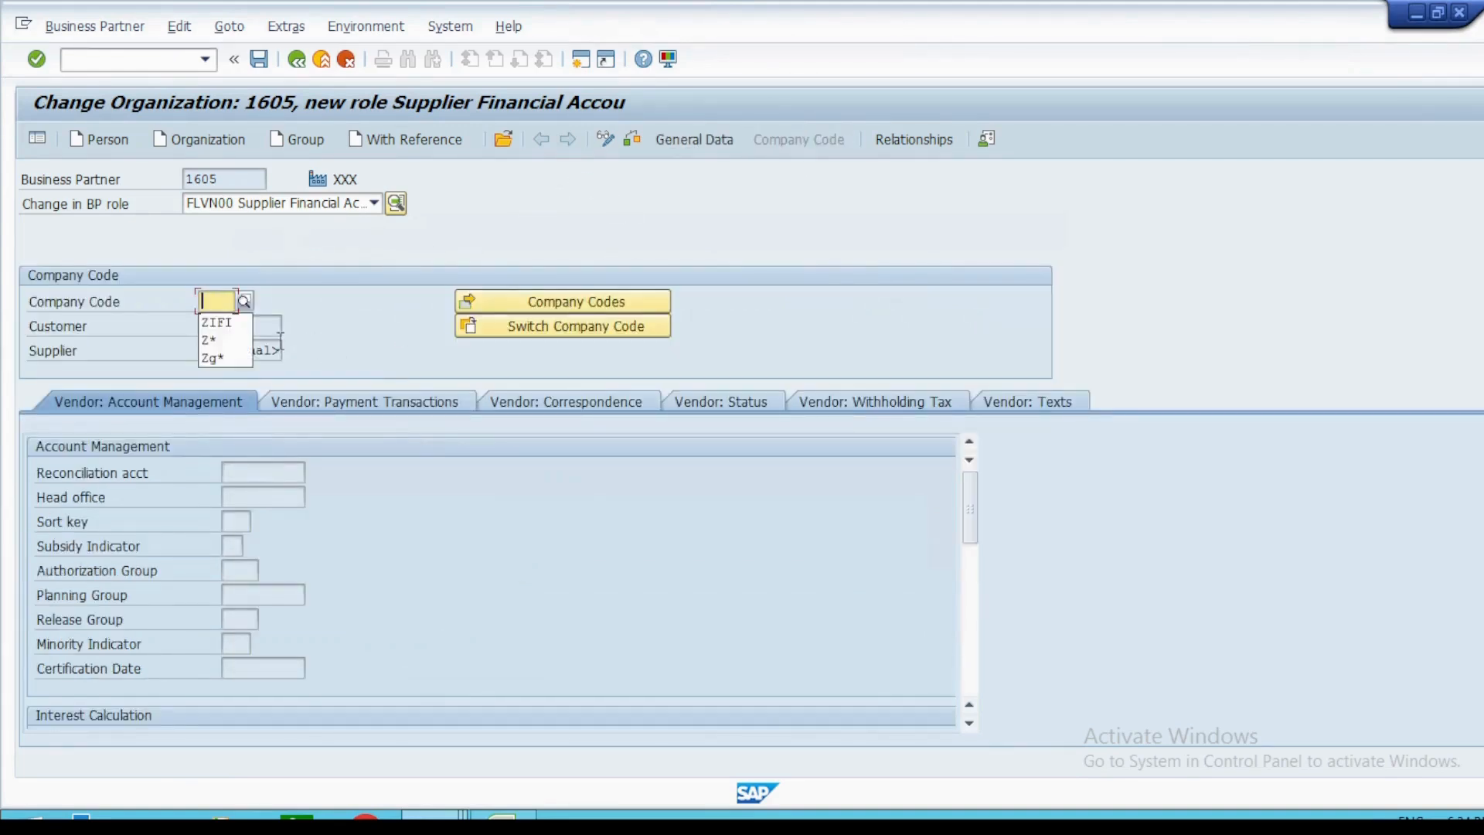
text(UN00)
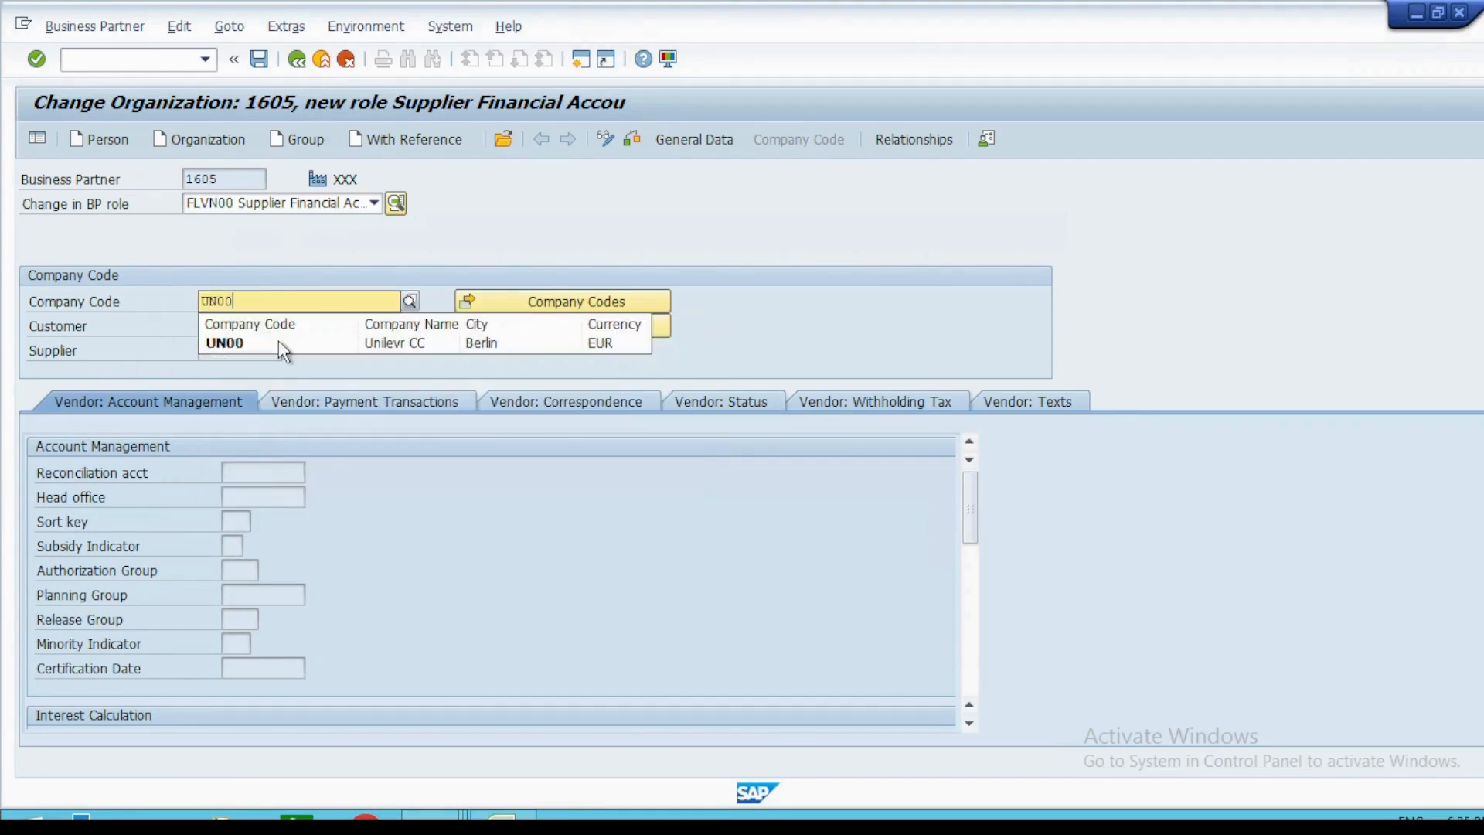
click(280, 343)
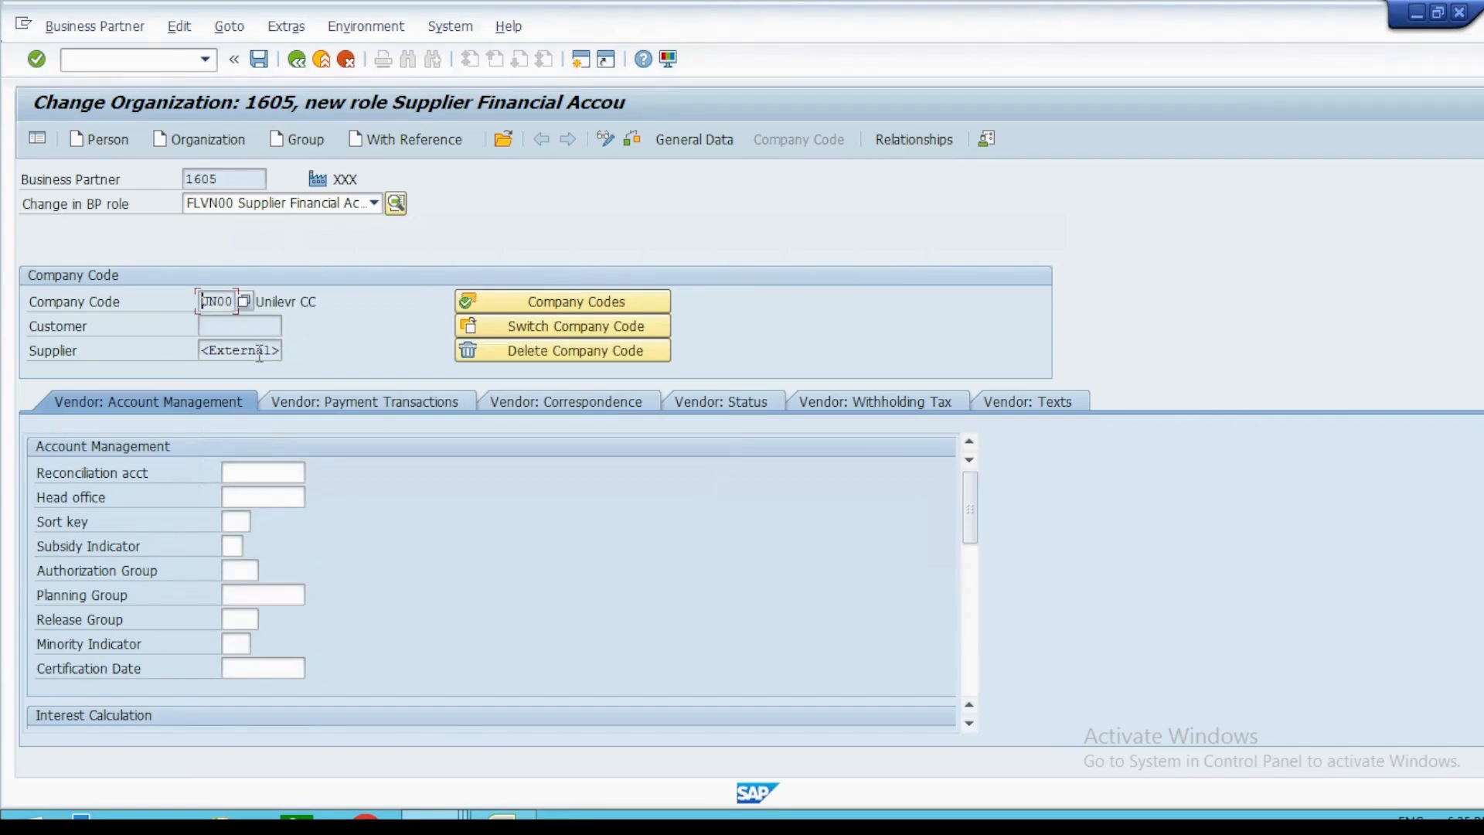
Save the supplier financial accounting role and compare the business partner number with the supplier number.
click(260, 352)
click(258, 60)
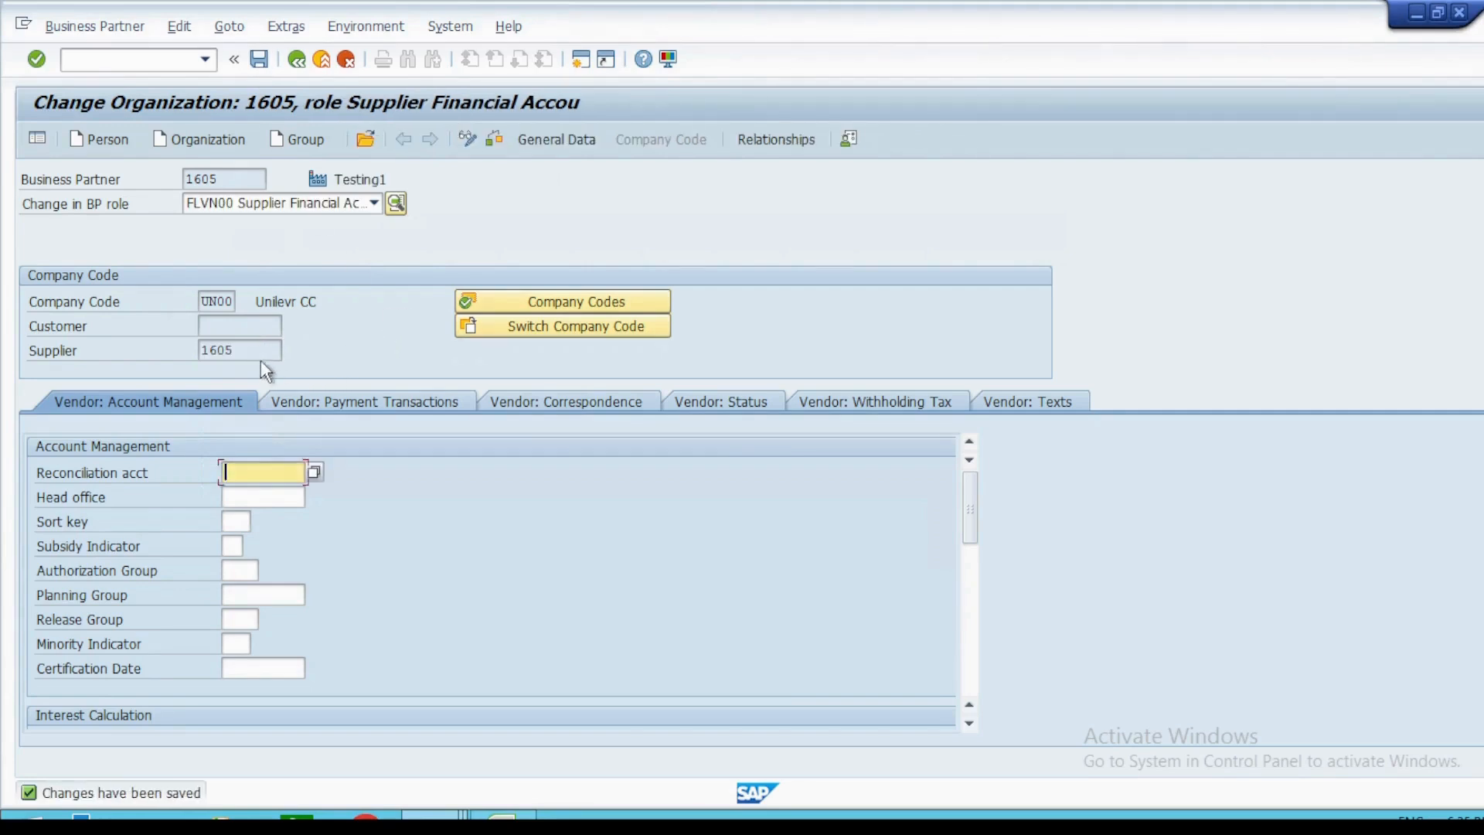
drag(230, 177, 133, 190)
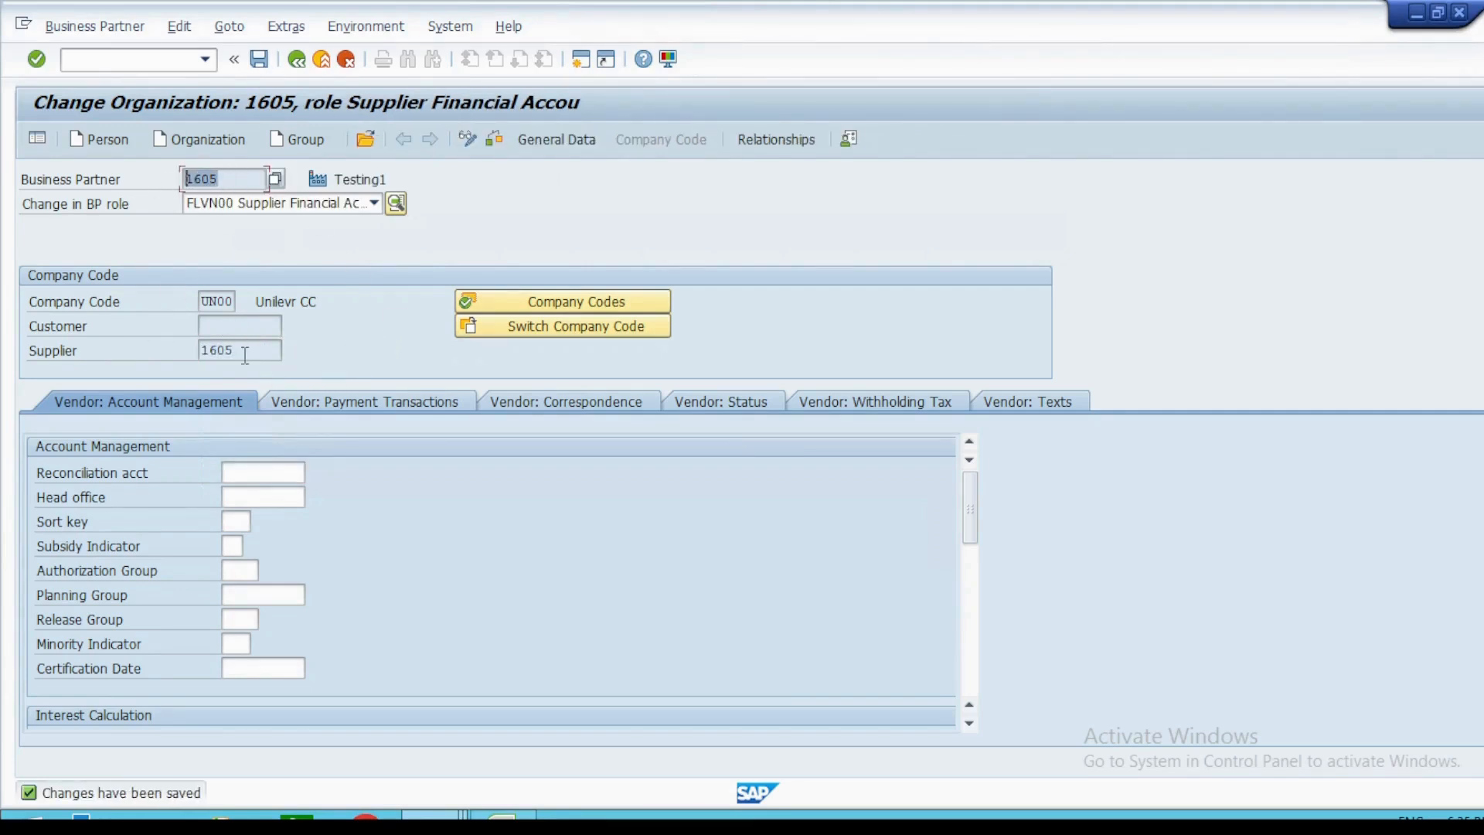
drag(245, 355, 198, 354)
Try to set the reconciliation account for company code UN00 to 102.
click(255, 473)
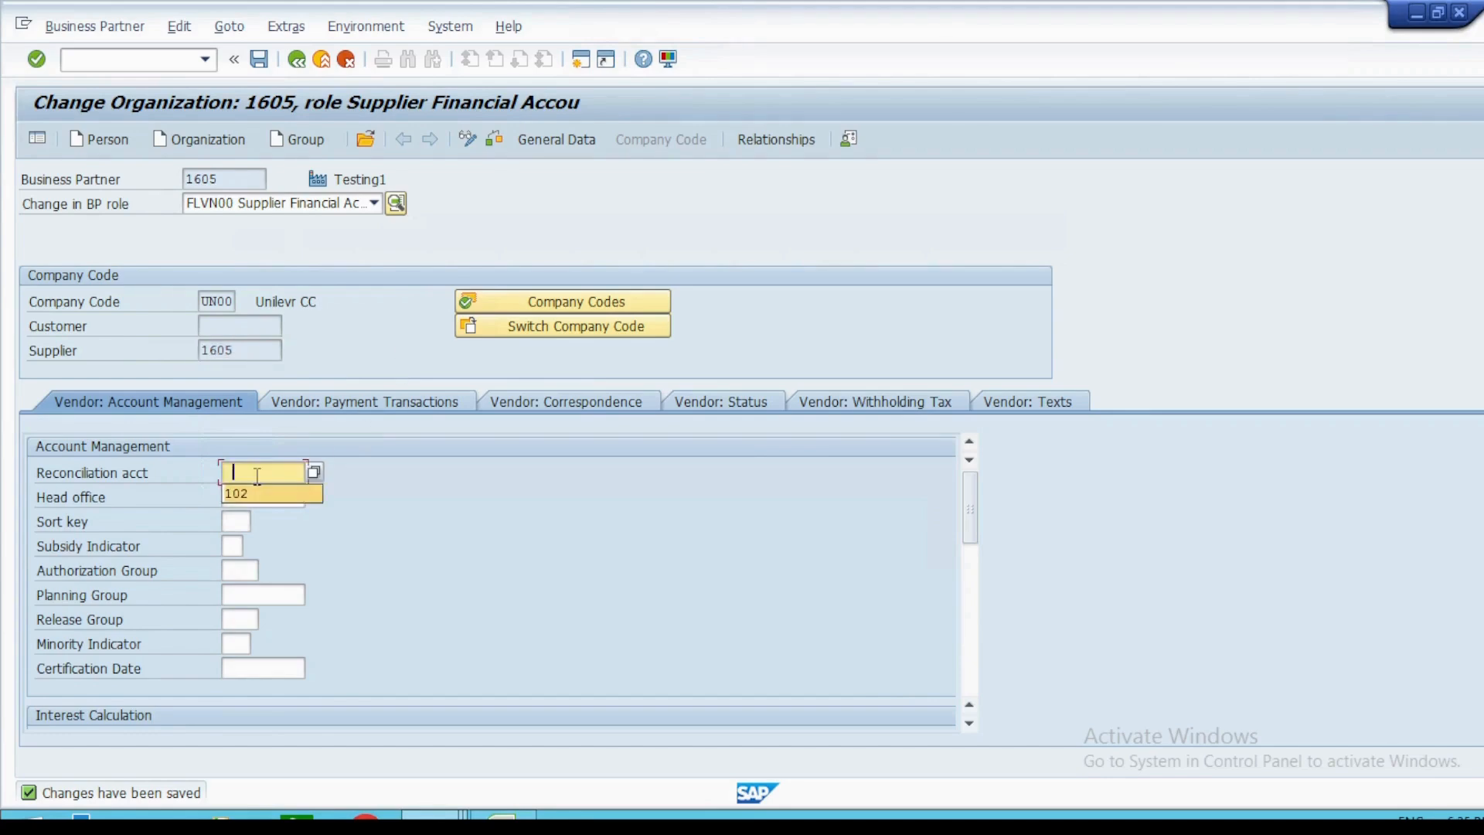
click(231, 487)
key(Return)
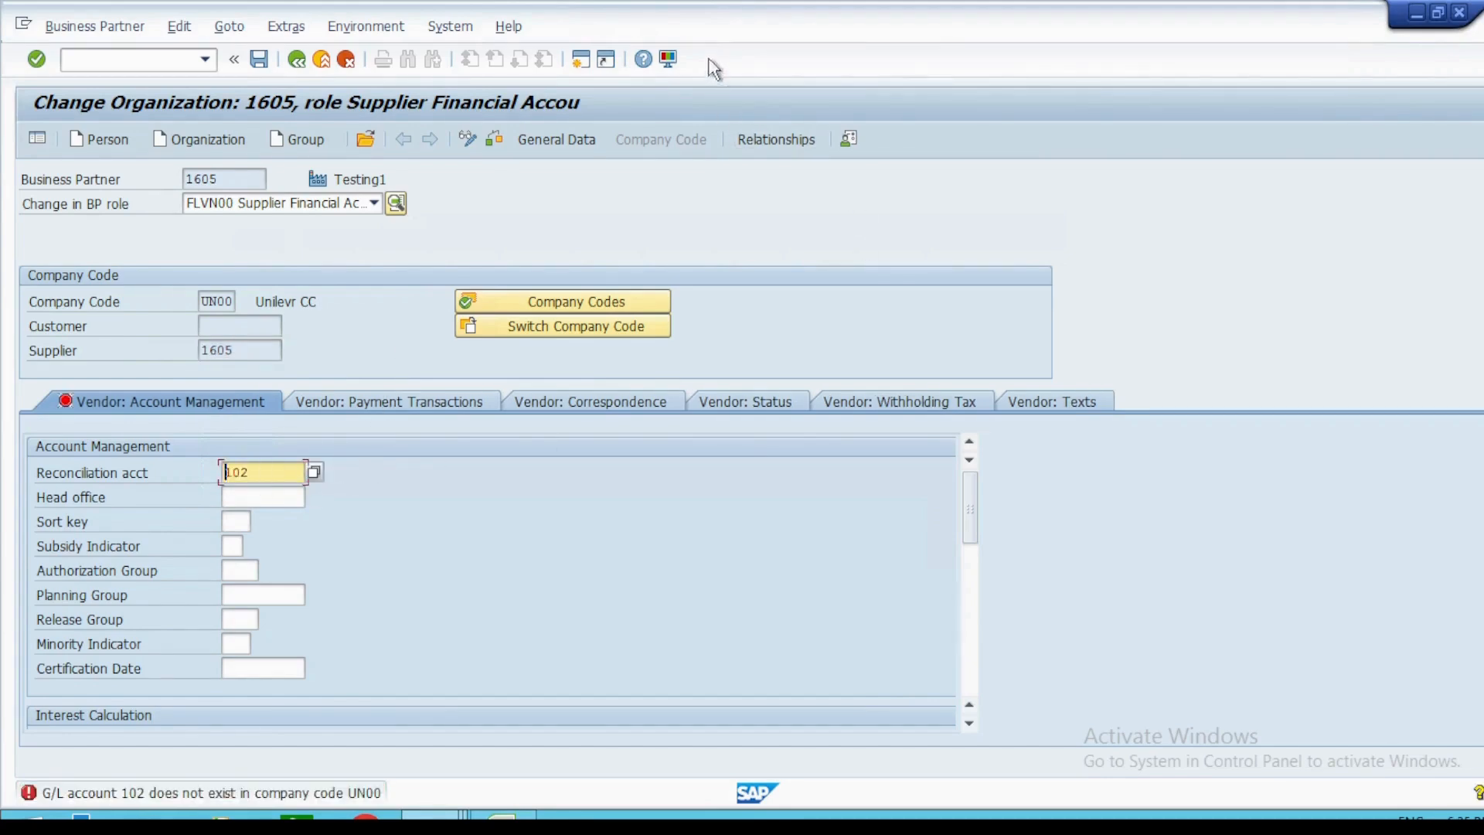
Pick reconciliation account 12110000 for company code UN00 and save the business partner.
click(314, 474)
double_click(274, 264)
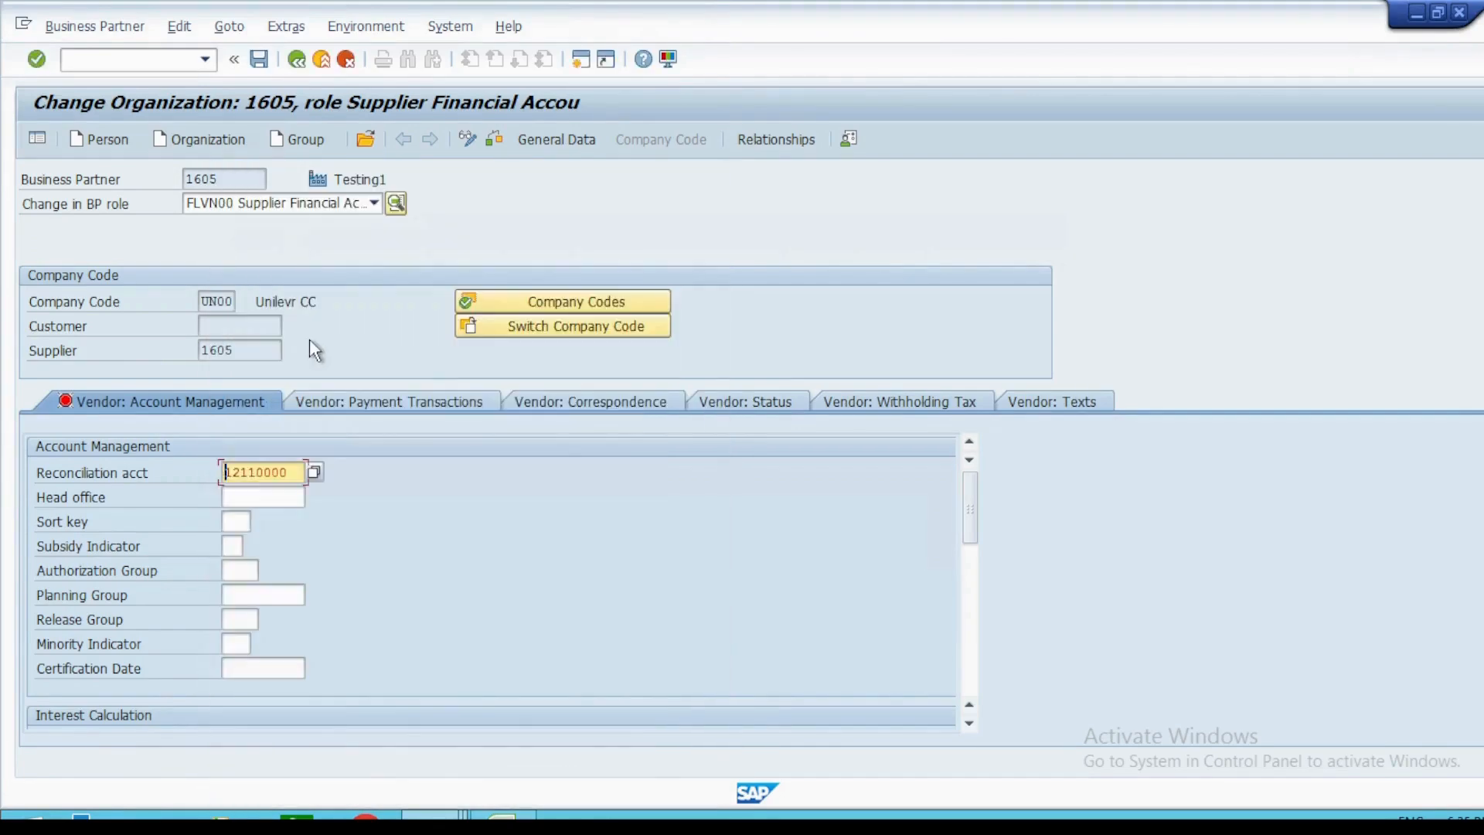
key(Return)
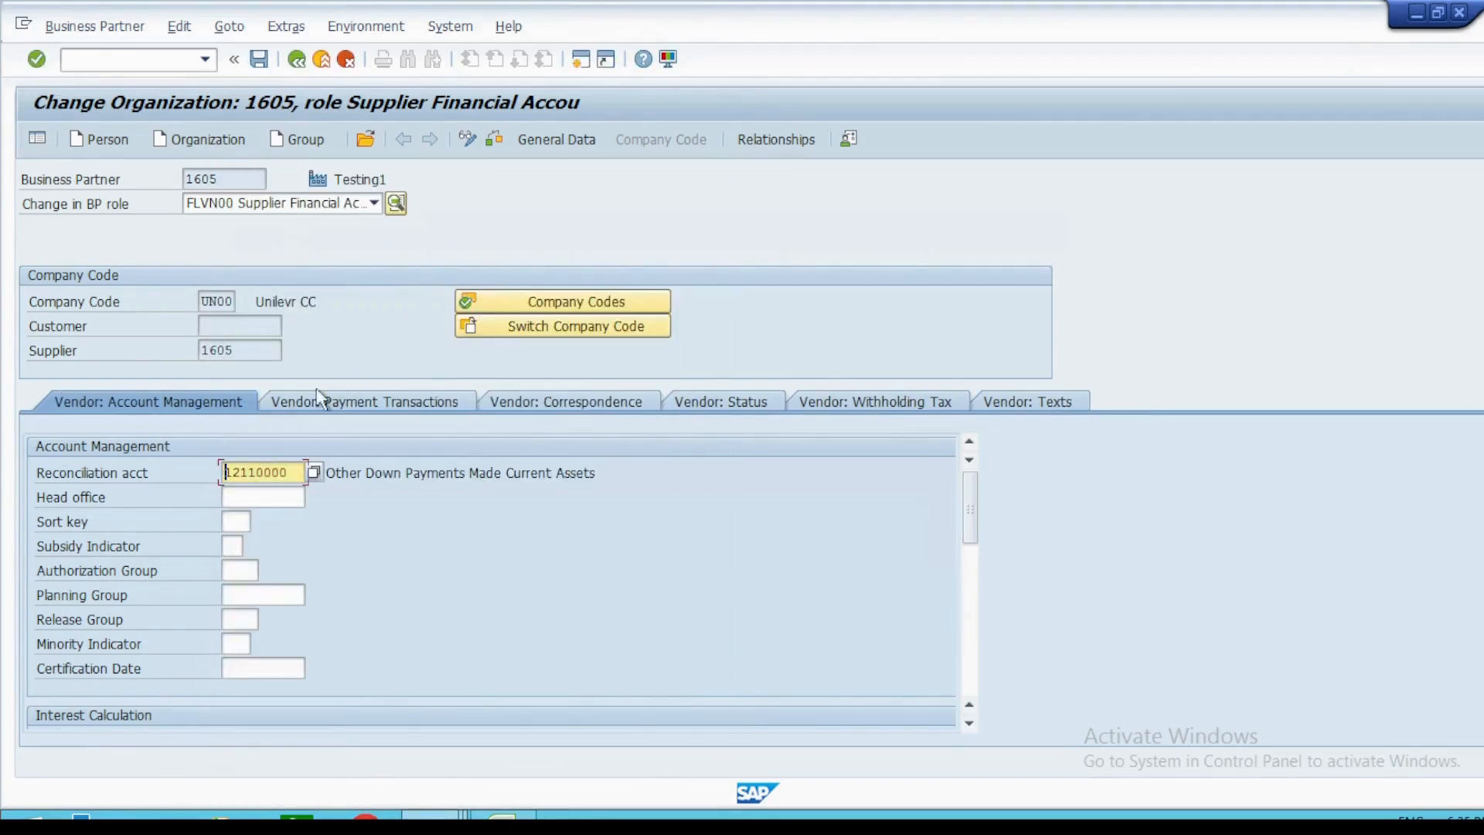
click(259, 59)
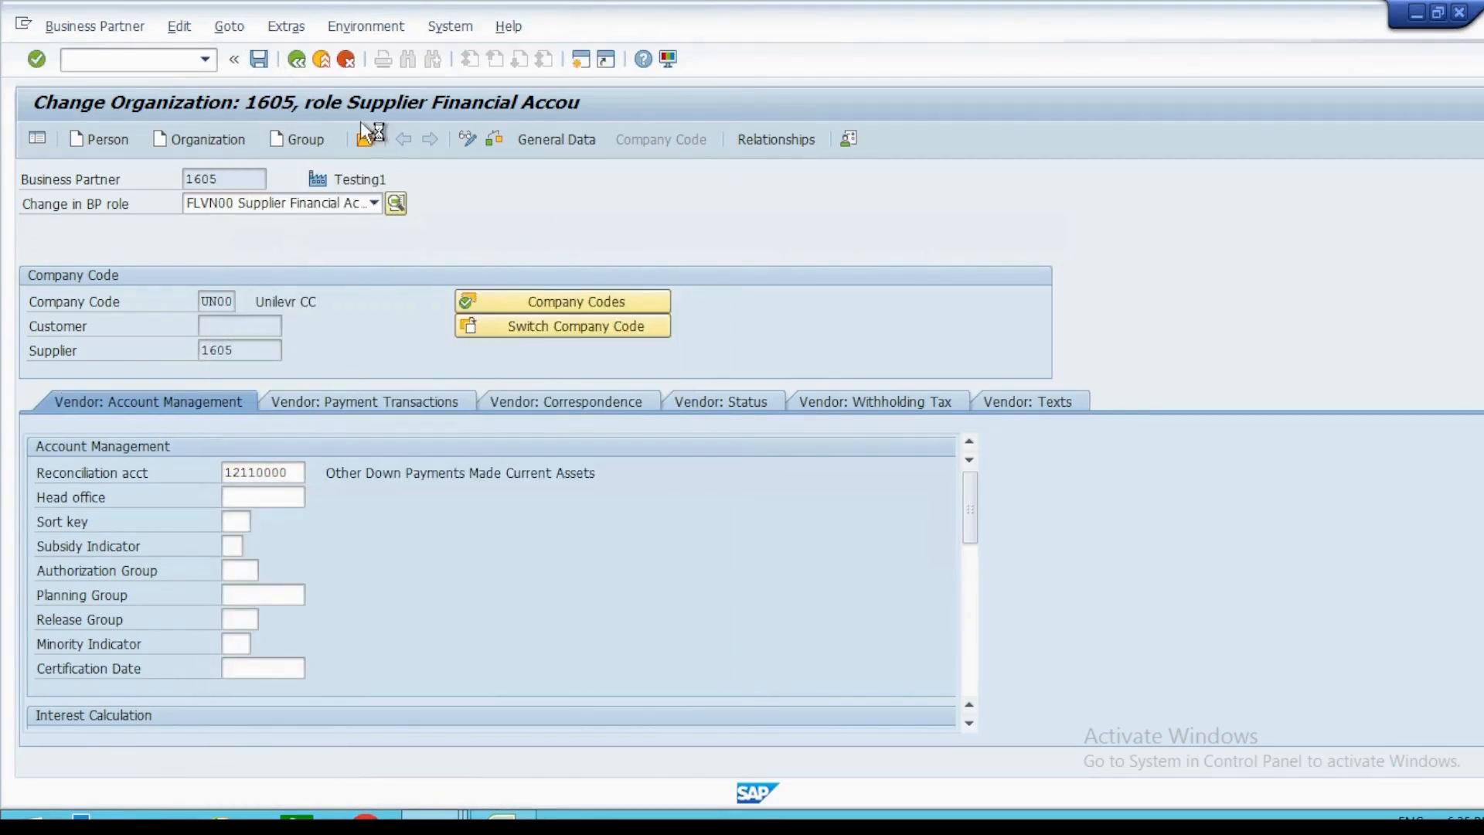
Add the supplier purchase role FLVN01 to Testing1 and assign it purchasing organization UN00.
click(374, 204)
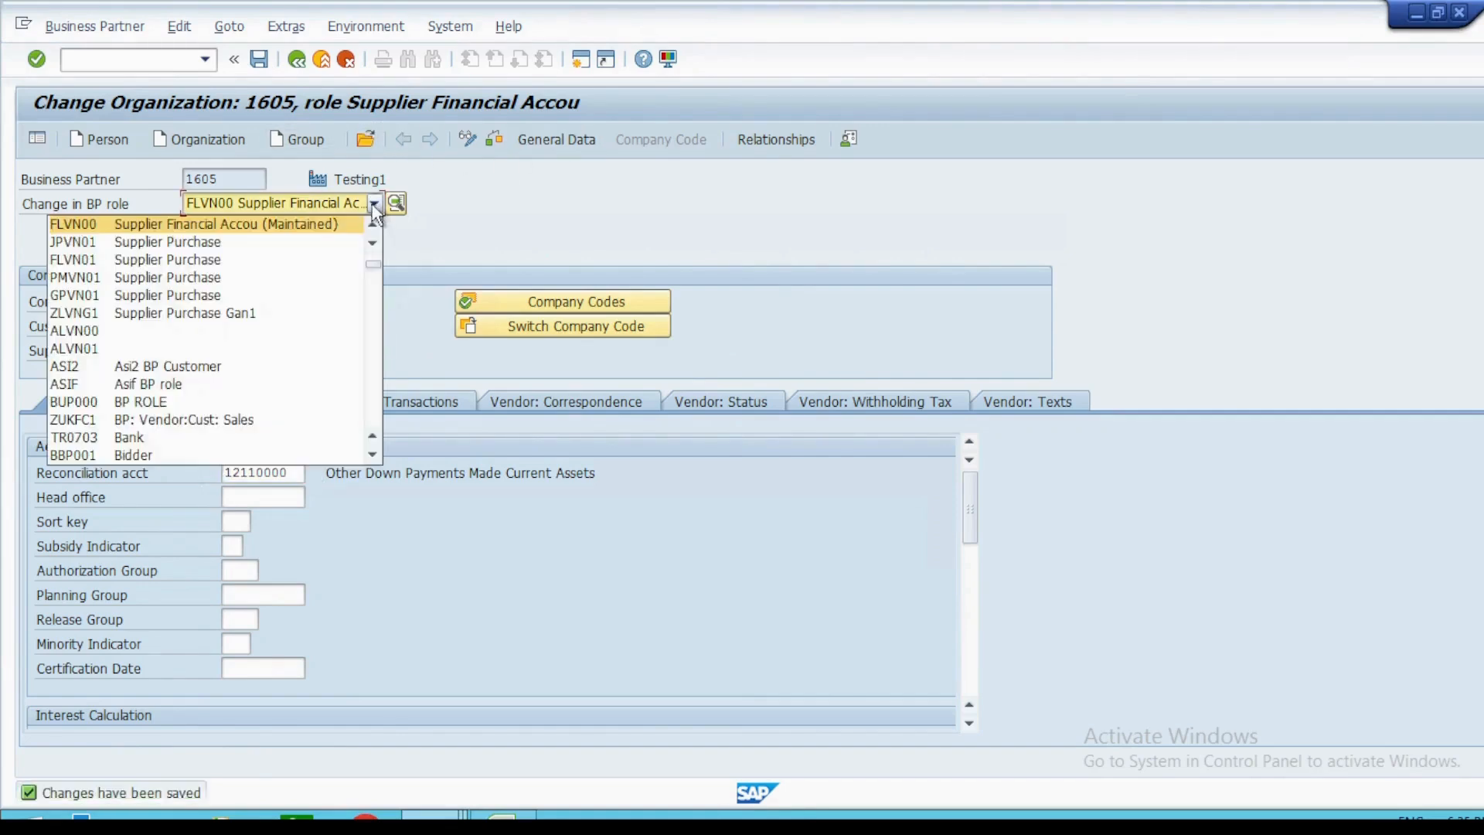
click(278, 259)
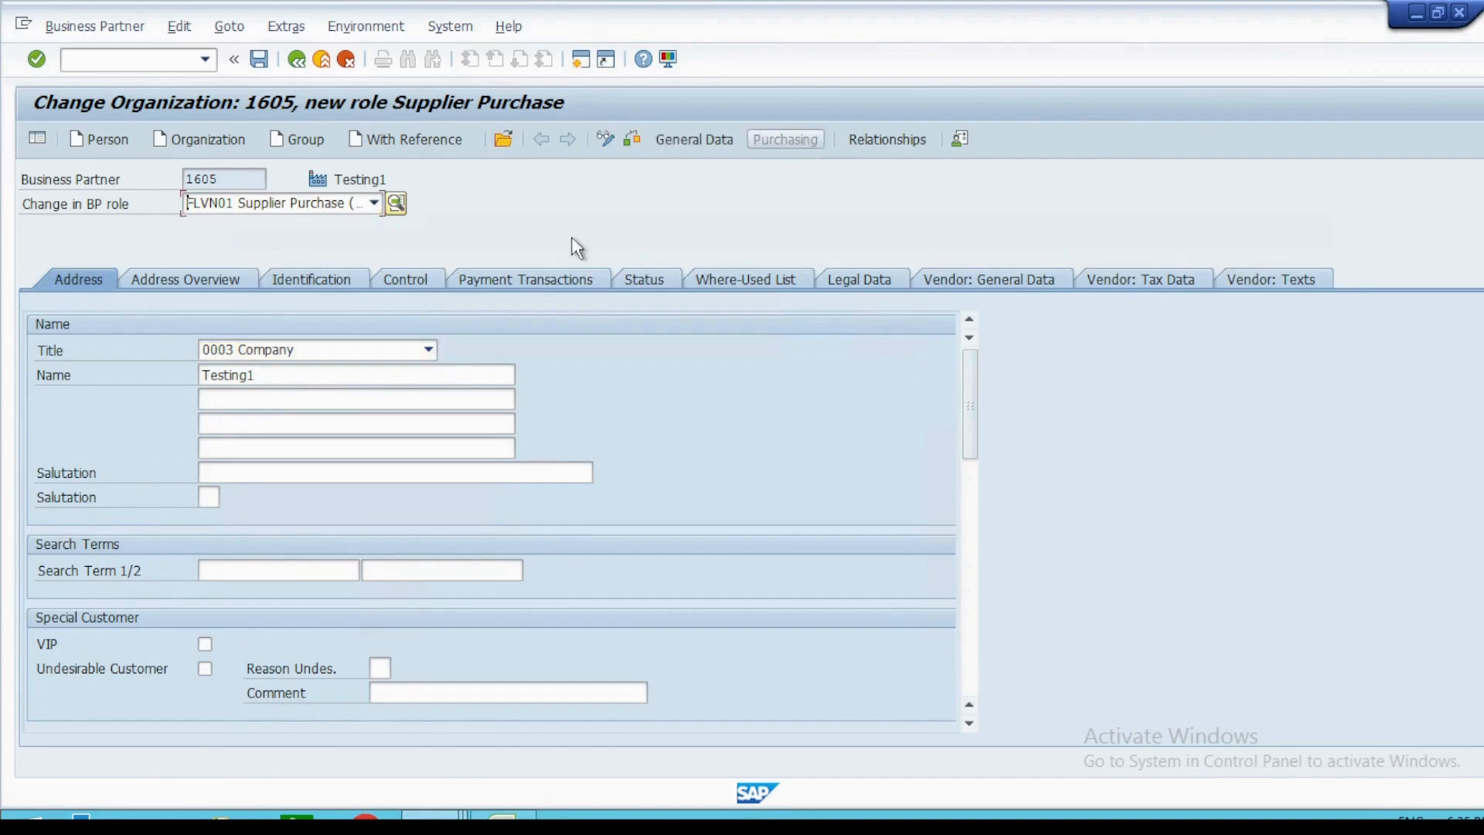
click(213, 303)
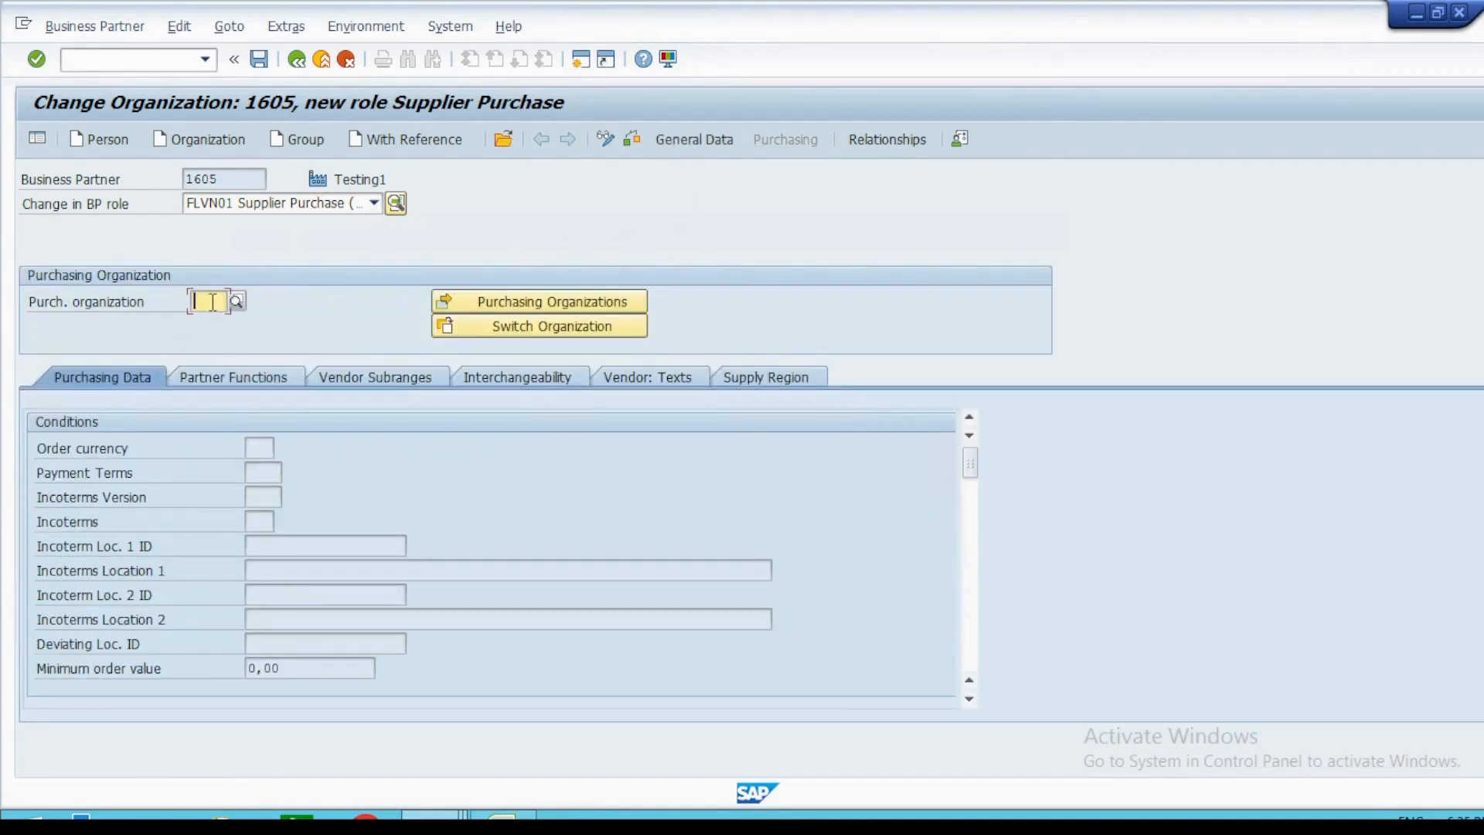
text(UN00)
key(Return)
Set the order currency to INR in the purchasing data and try to save the business partner.
click(259, 472)
text(INR)
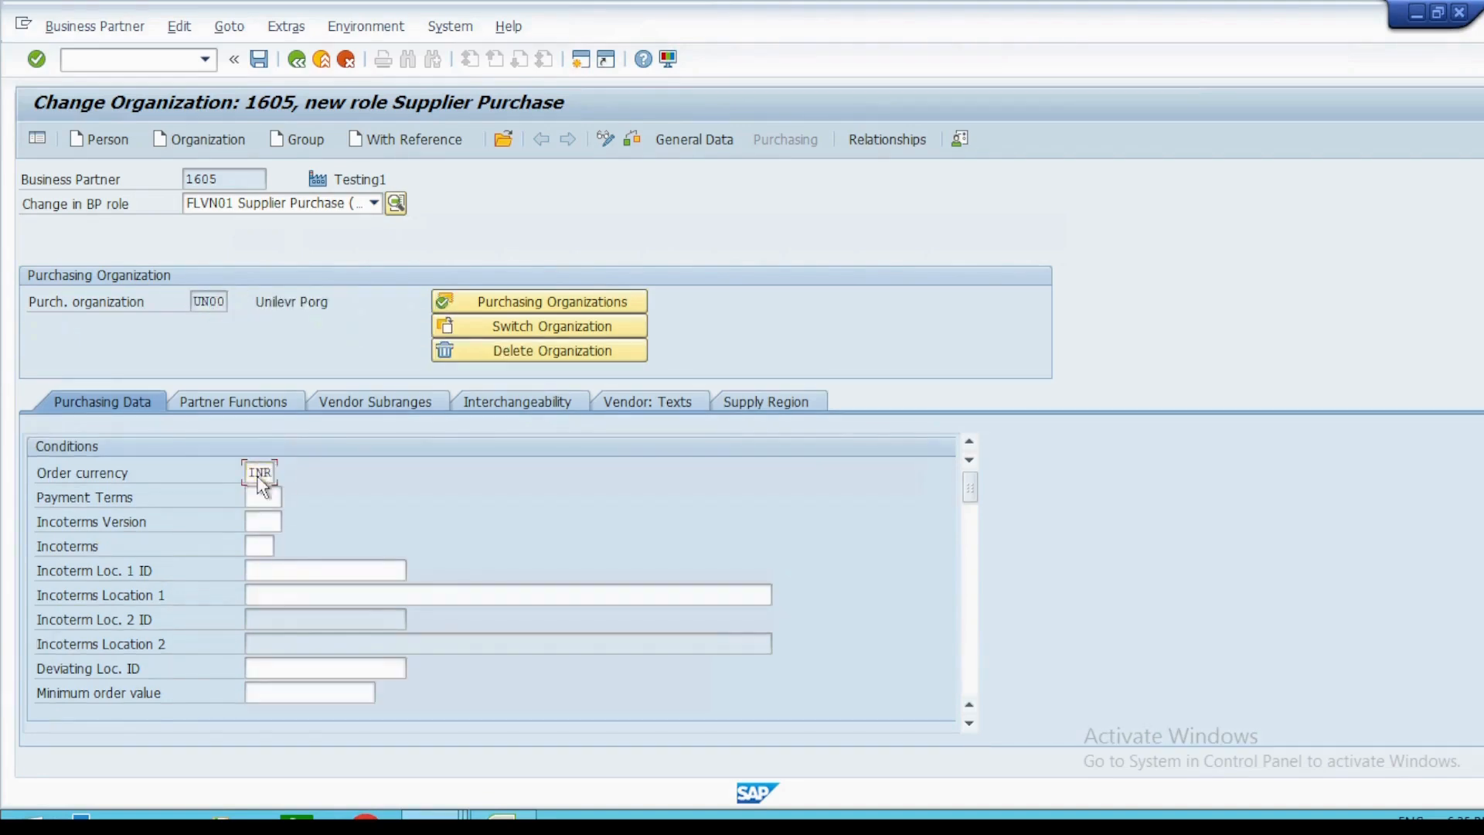
key(Return)
key(ctrl+s)
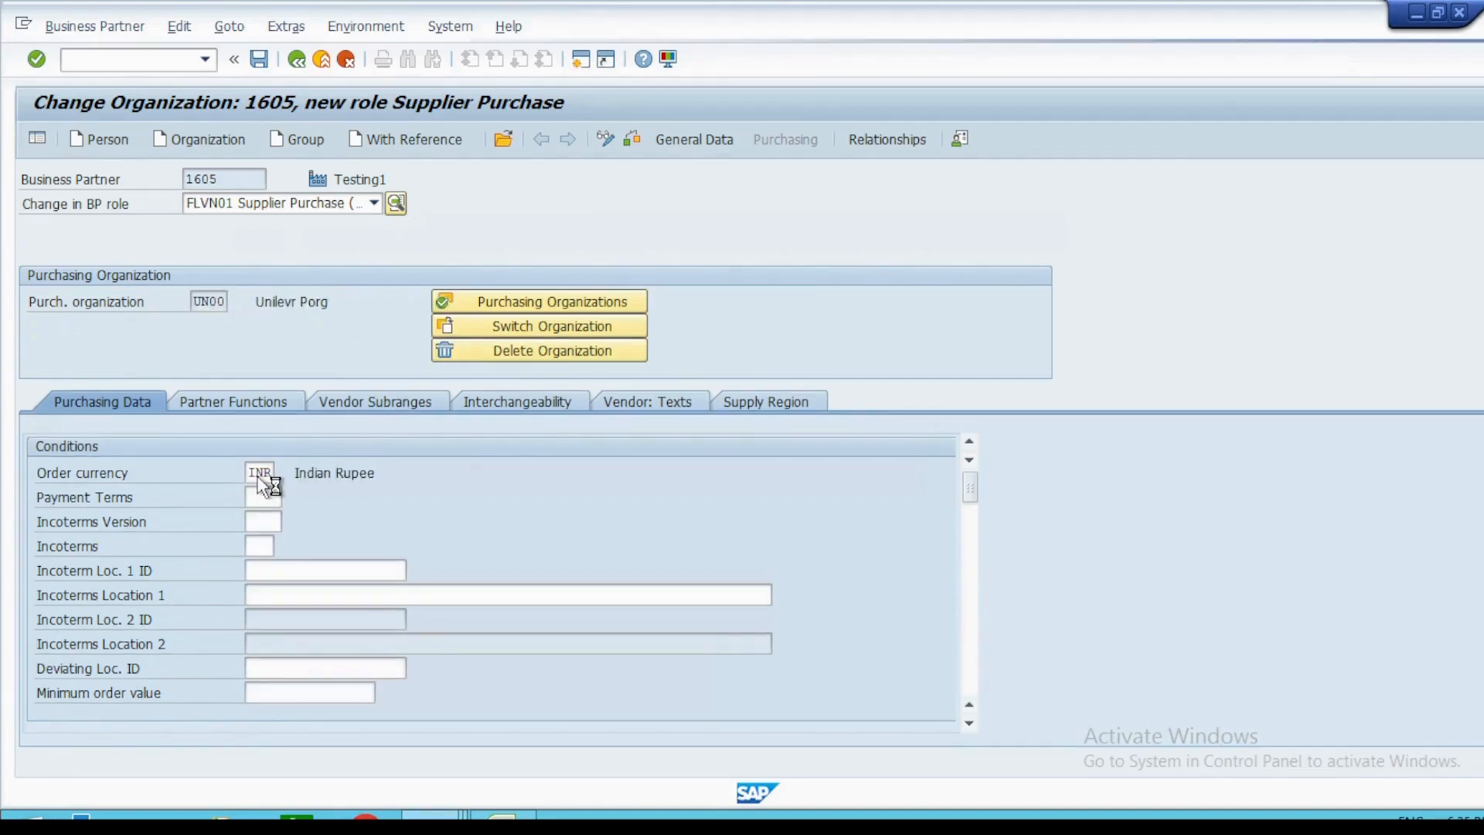
Start a standard purchase order for supplier Testing1 and review its header data: purchasing organization UN00, purchasing group 000 and company code UN00.
click(224, 180)
click(151, 62)
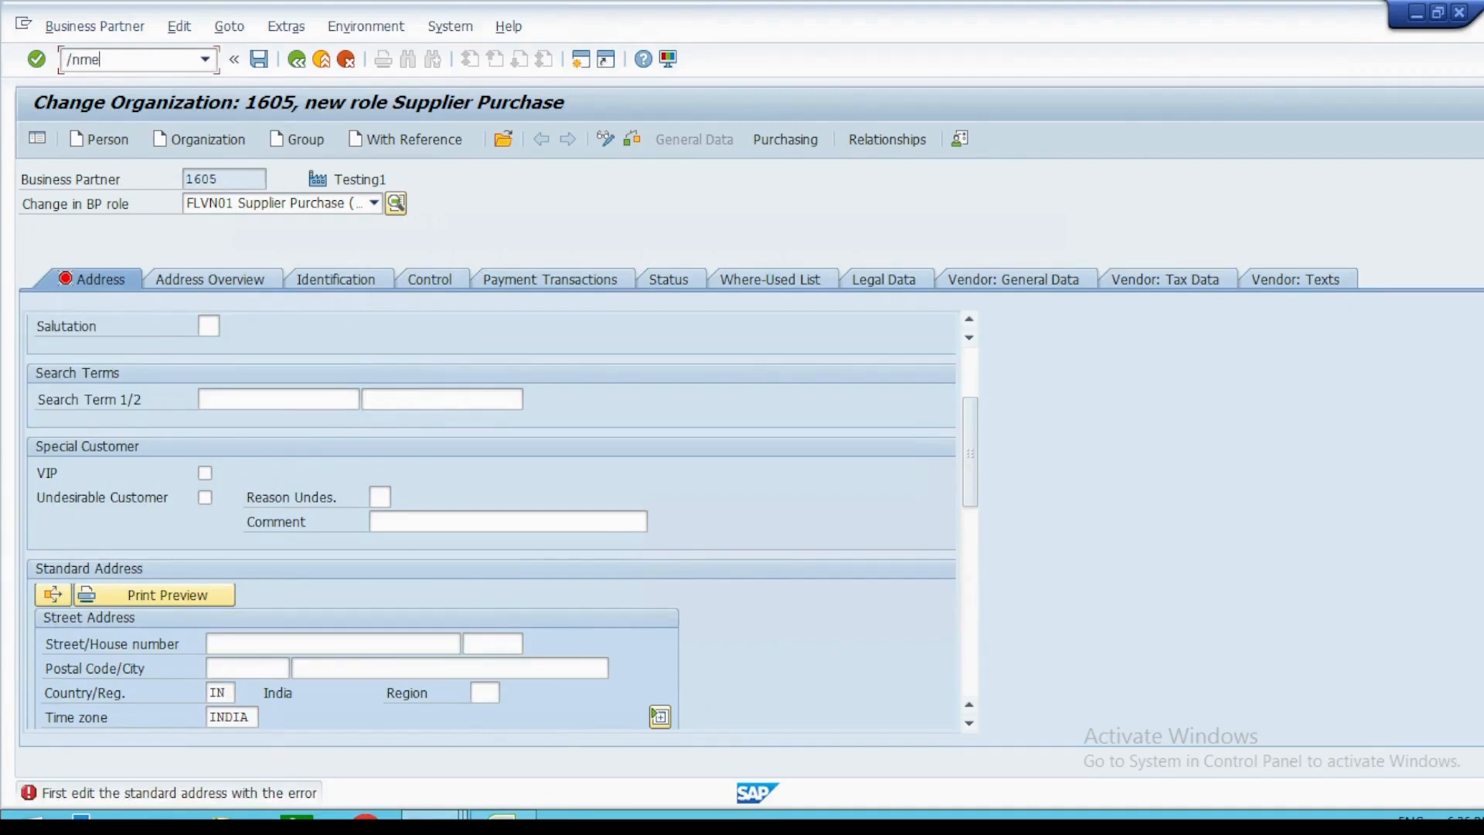
key(Return)
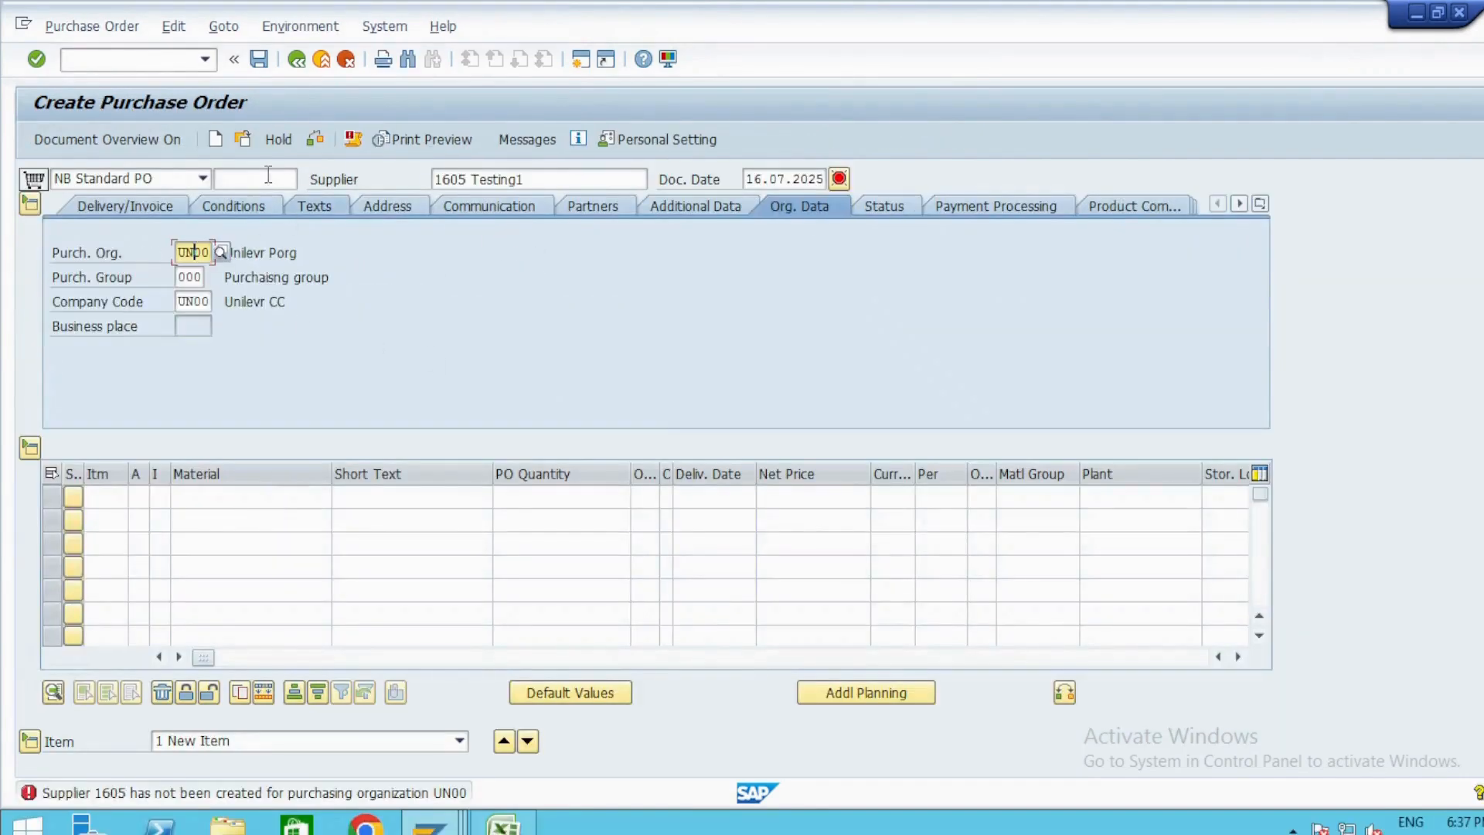
key(Return)
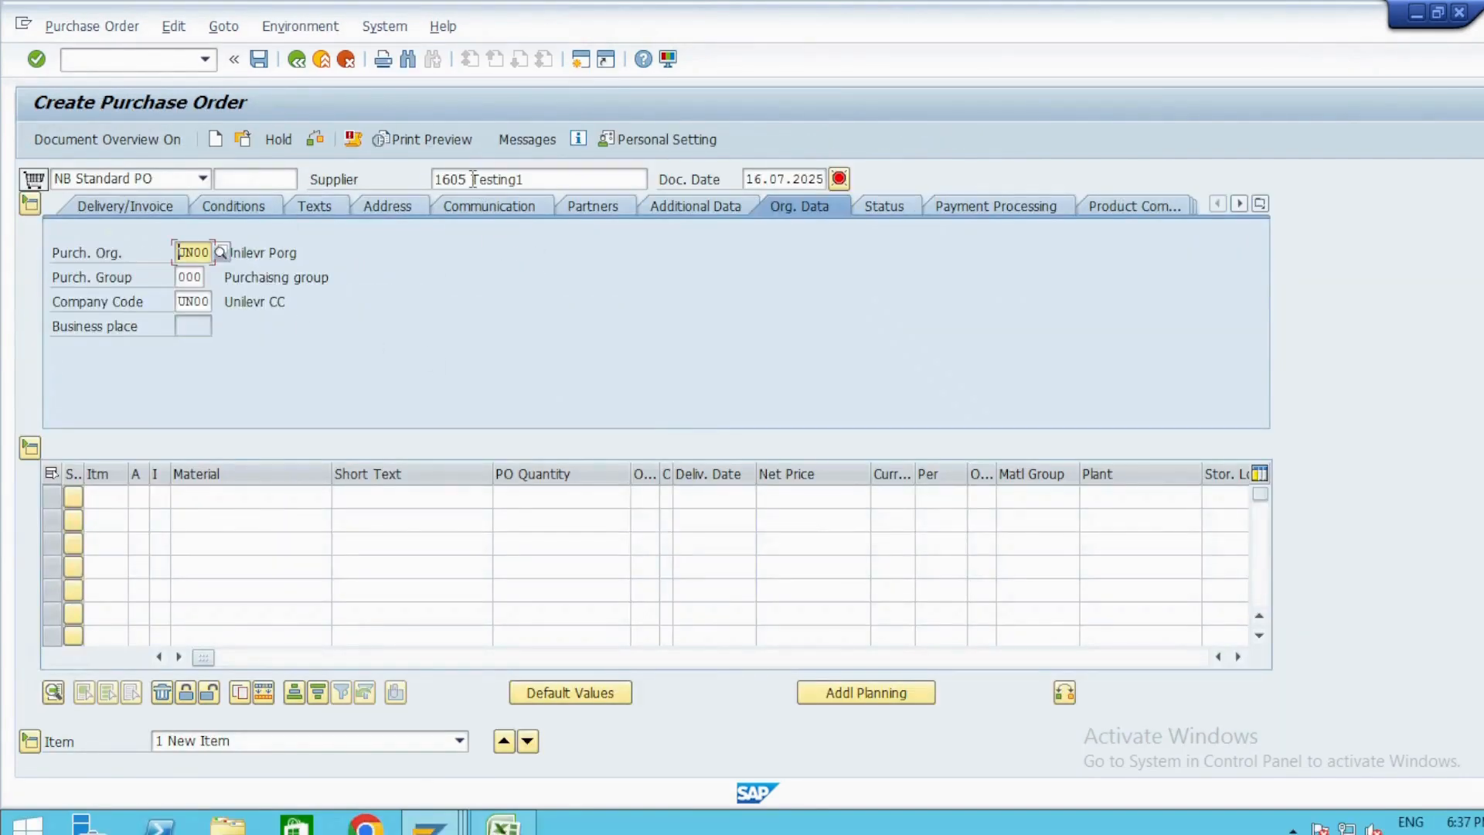
click(194, 276)
click(192, 302)
click(193, 254)
click(192, 276)
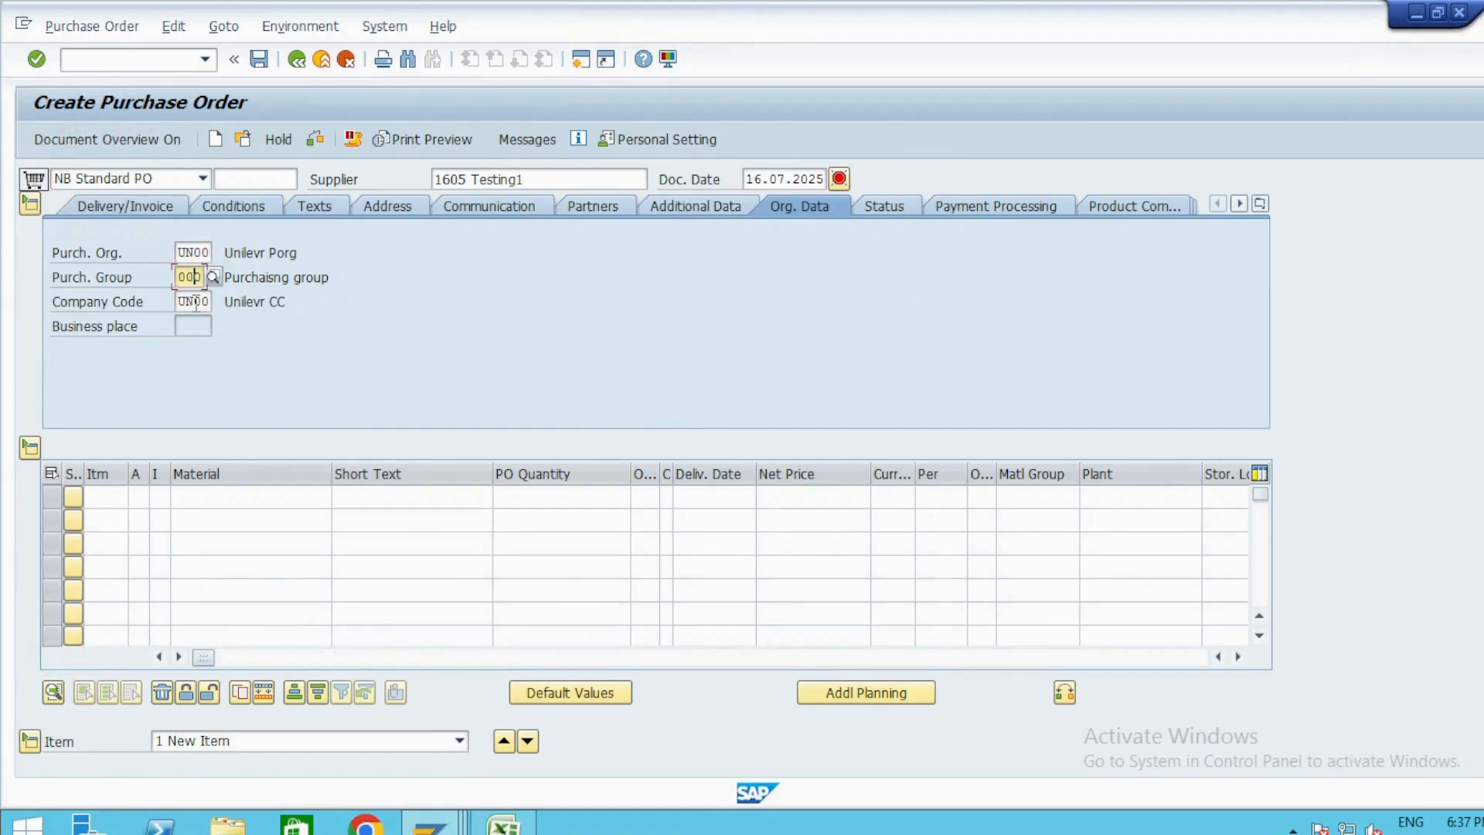
click(195, 301)
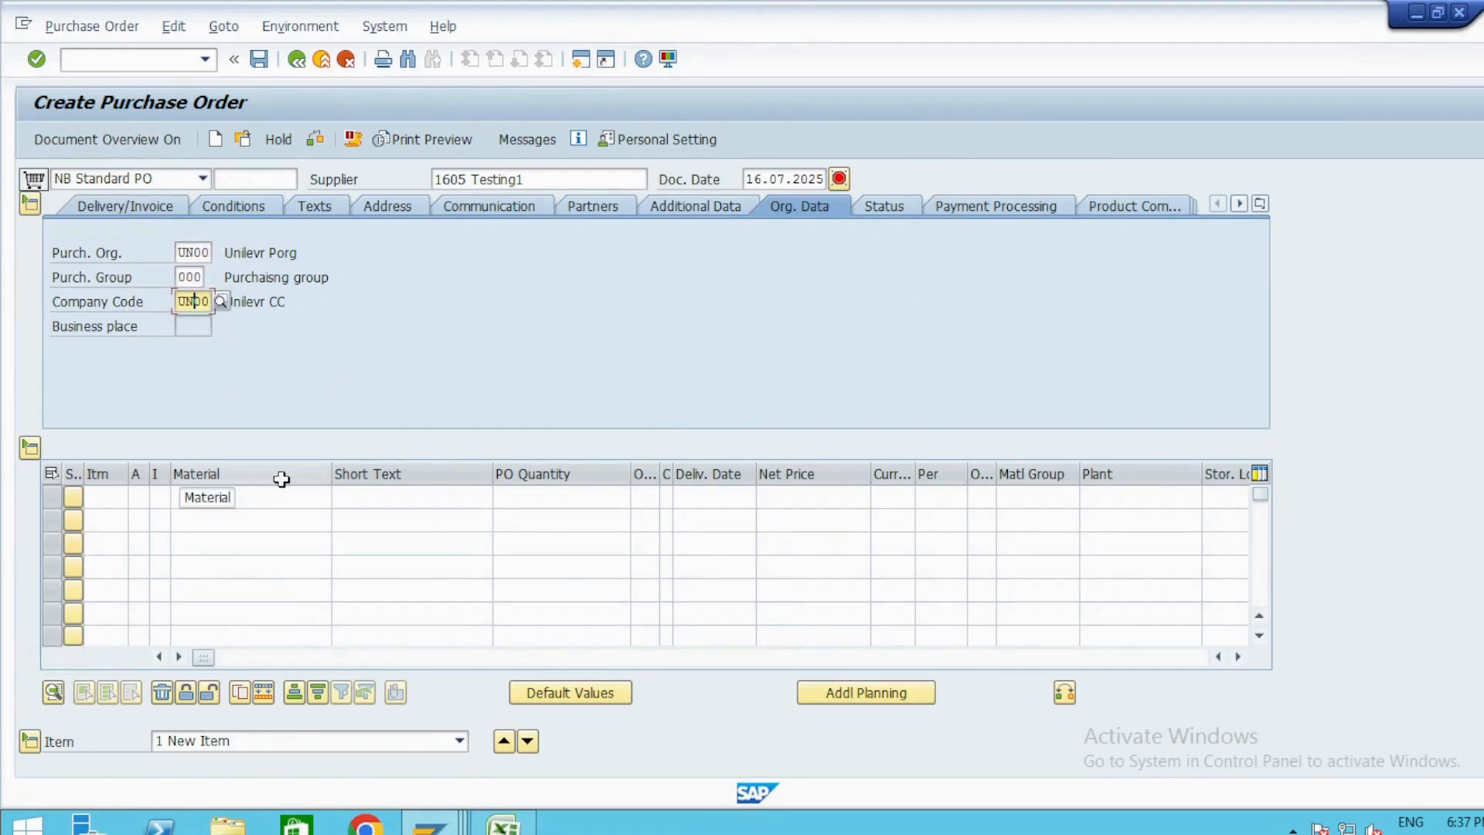